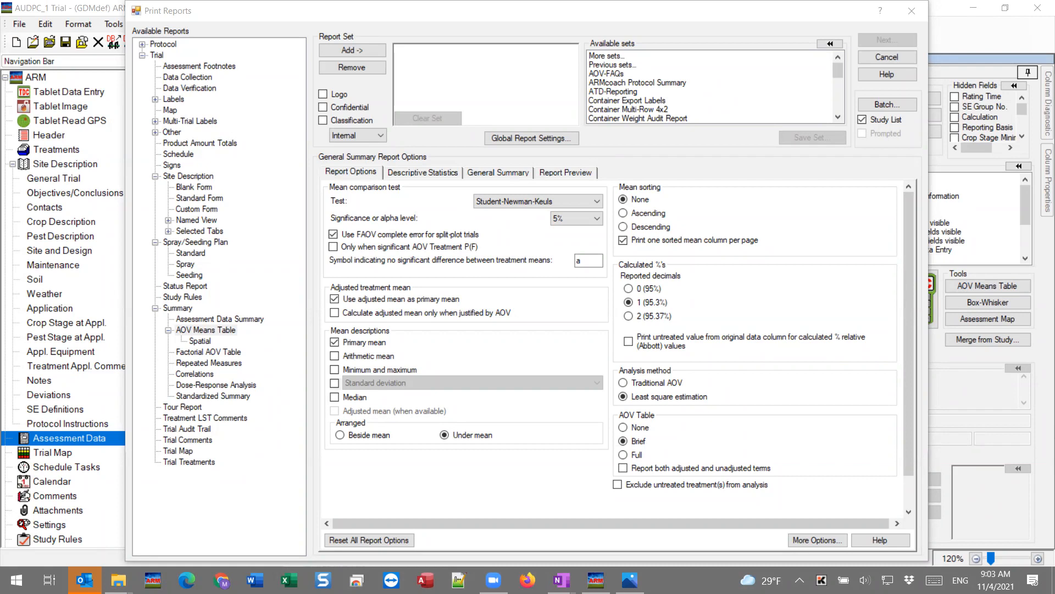
# Close the Print Reports dialog and reopen it from the trial's assessment data view.
pyautogui.click(737, 25)
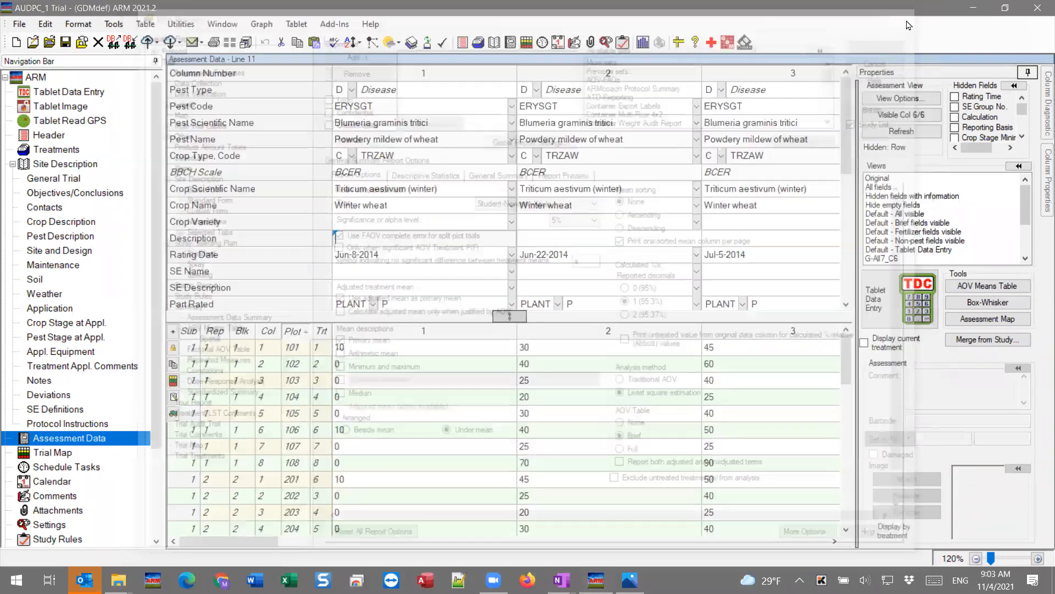
pyautogui.click(911, 11)
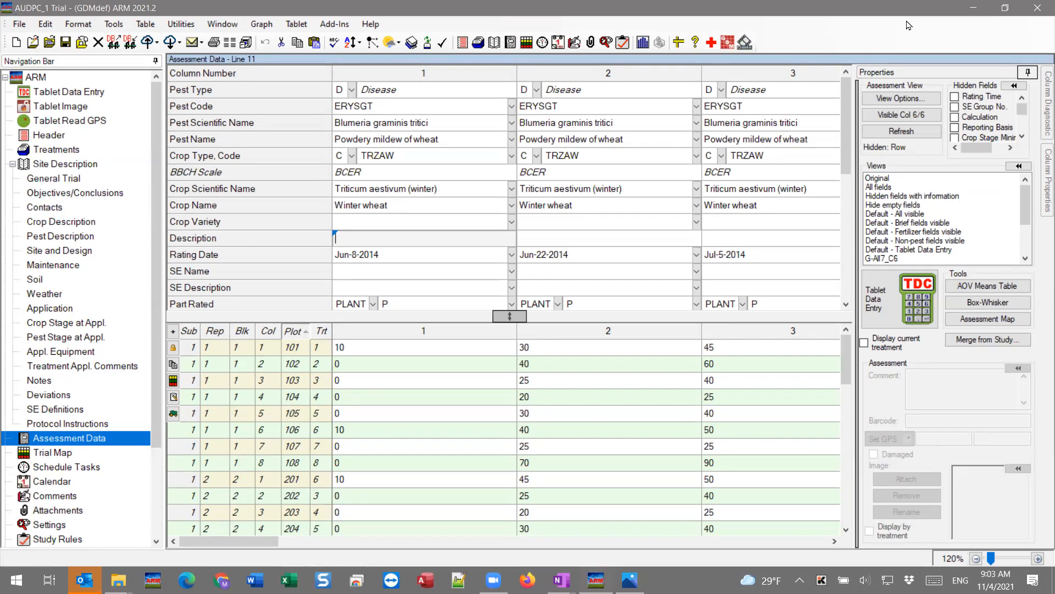
pyautogui.click(21, 24)
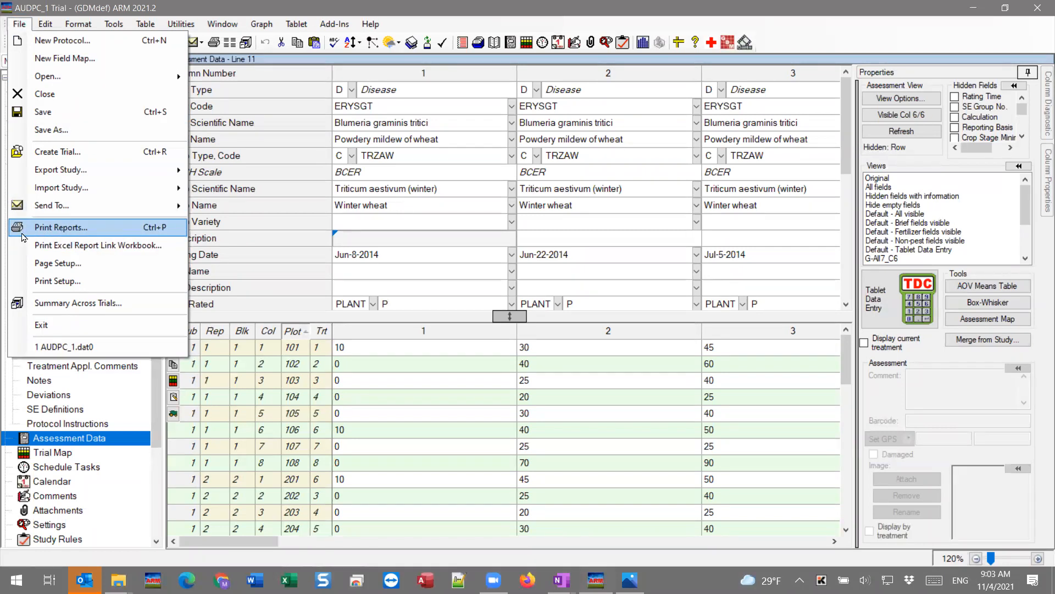
pyautogui.click(210, 27)
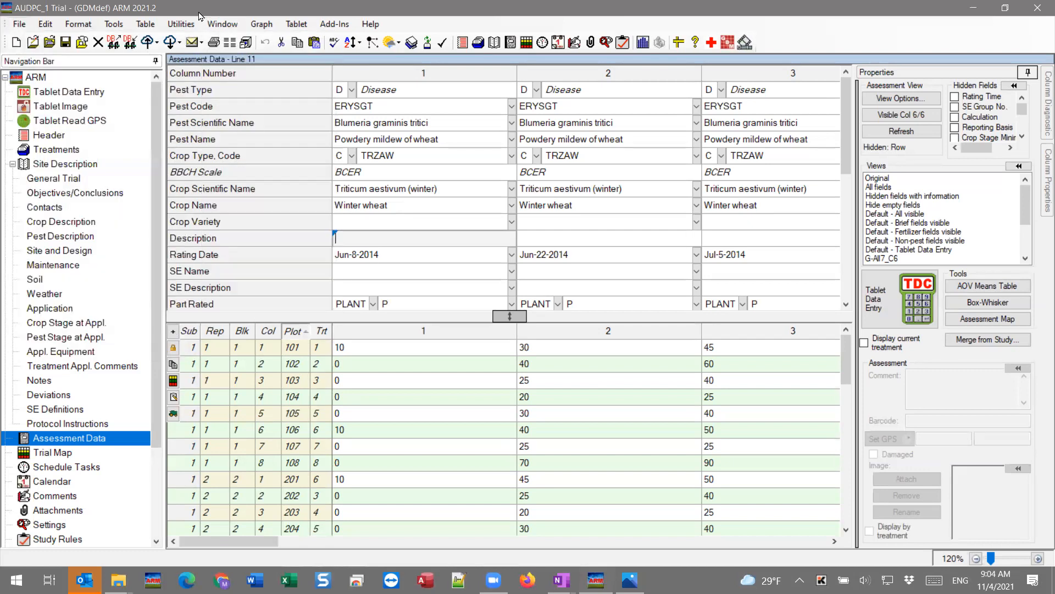
pyautogui.click(213, 48)
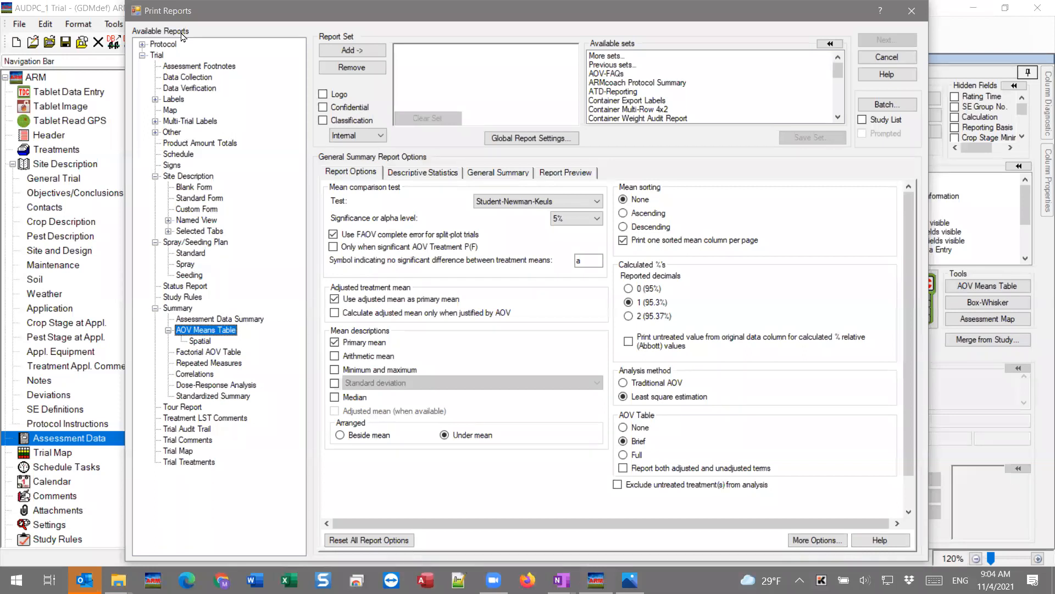
# Browse the Protocol and Trial report groups, including the options for the Assessment Footnotes and Data Collection reports.
pyautogui.click(142, 55)
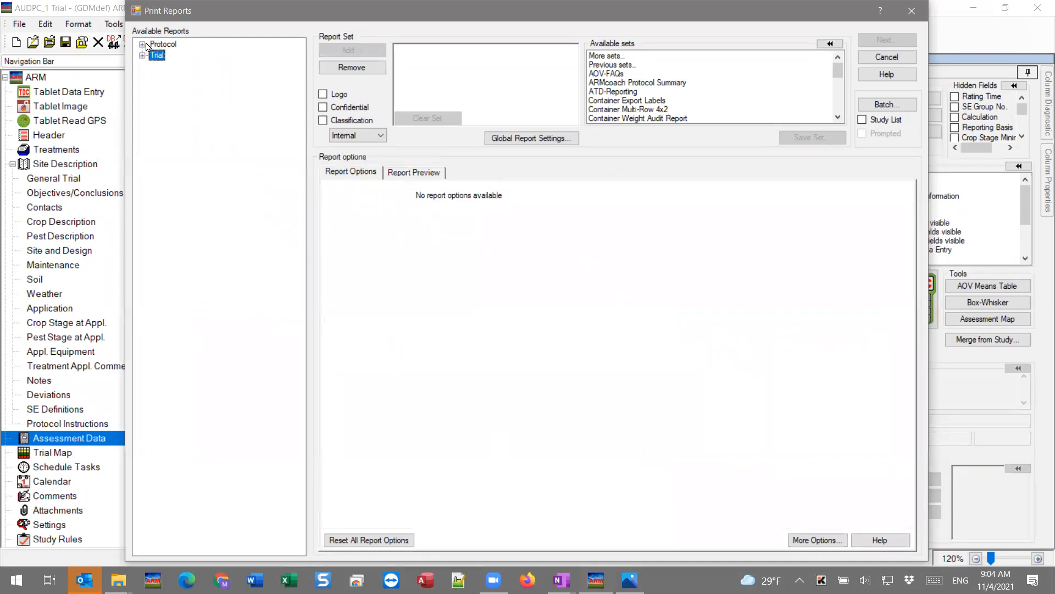
pyautogui.click(146, 44)
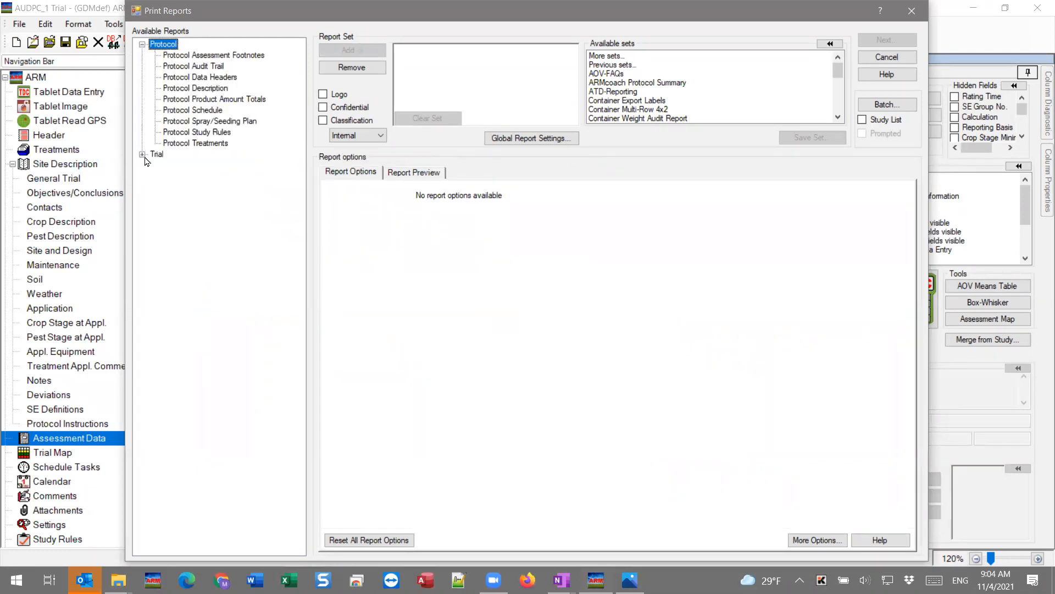
pyautogui.click(142, 44)
pyautogui.click(143, 55)
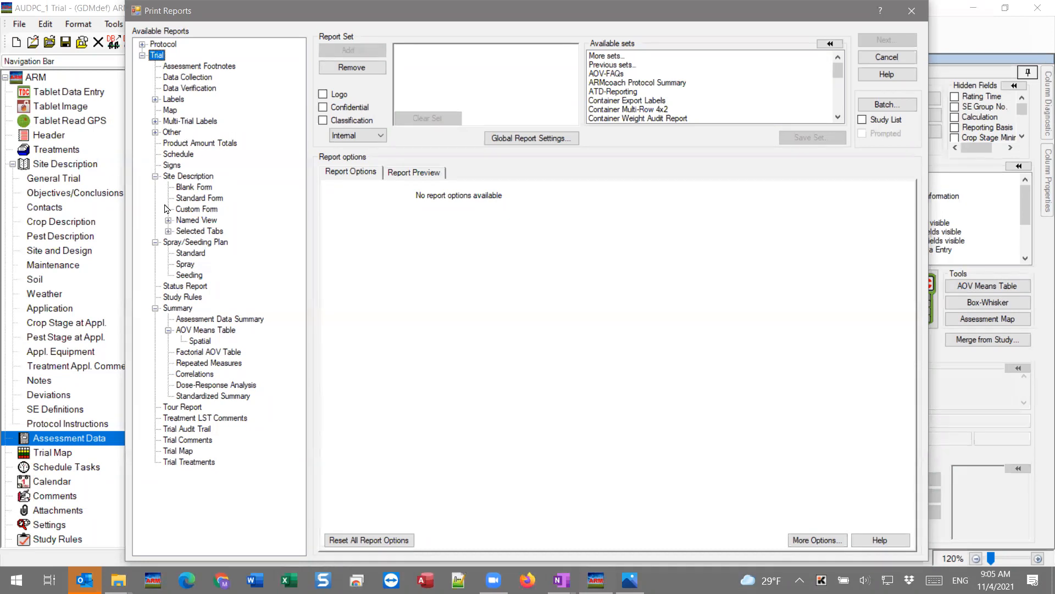
pyautogui.click(180, 67)
pyautogui.click(187, 78)
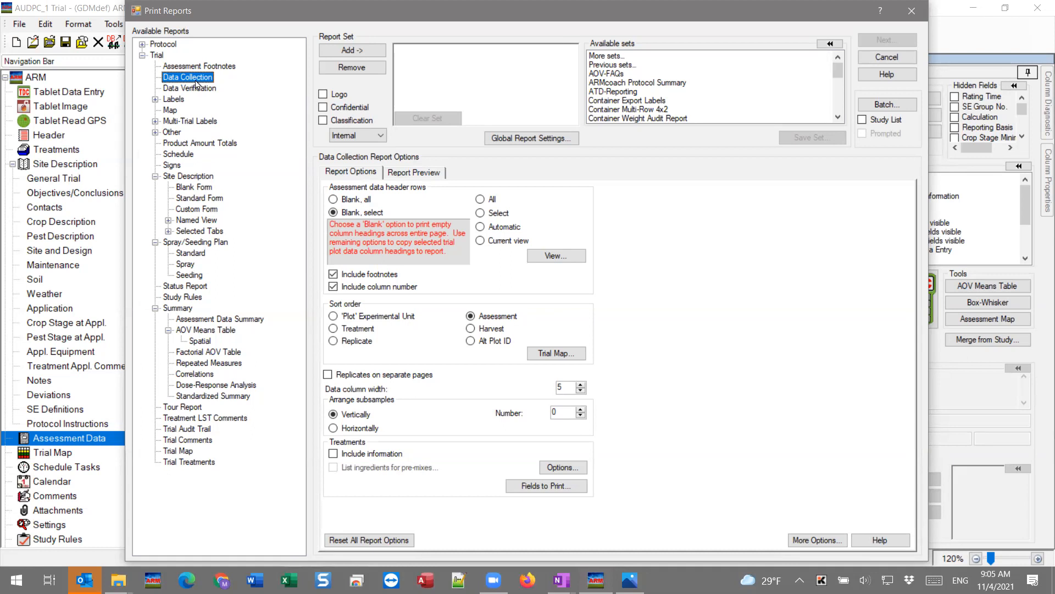
# Add the Trial Treatments, Spray/Seeding Plan - Standard and AOV Means Table reports to the report set.
pyautogui.click(174, 465)
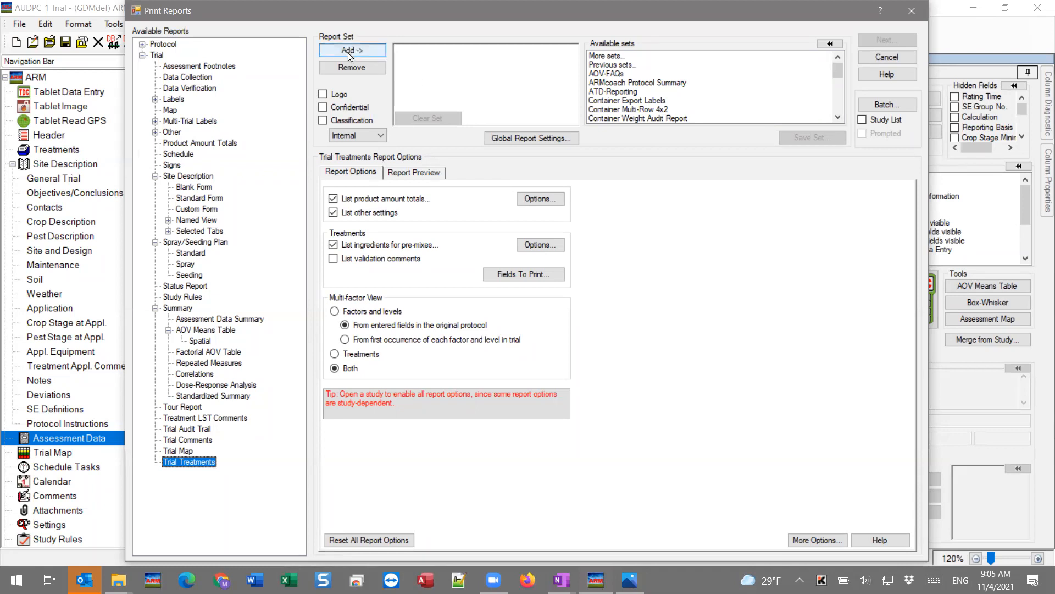
pyautogui.click(348, 52)
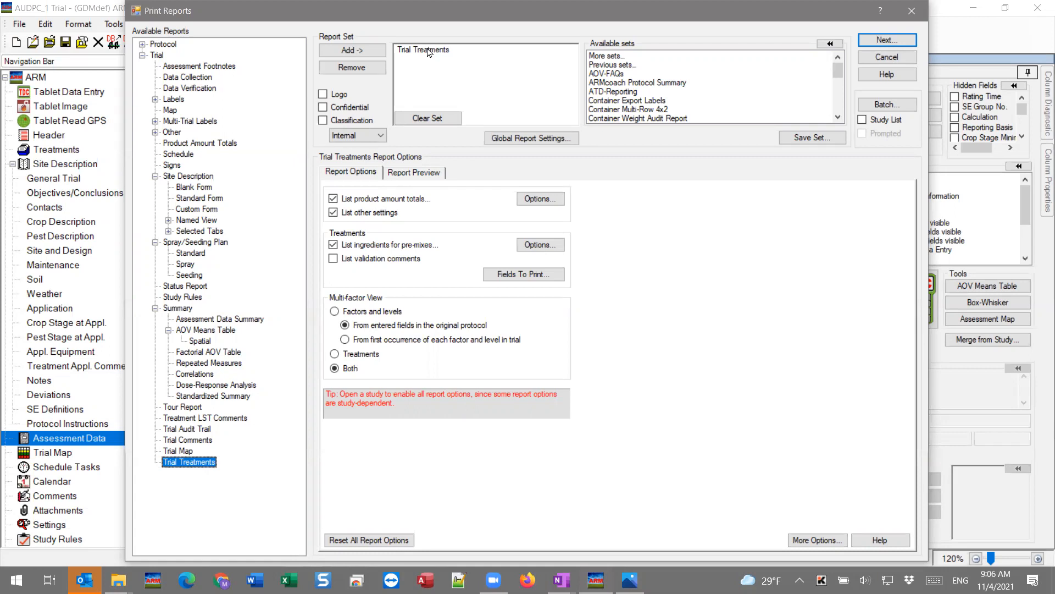
pyautogui.click(188, 253)
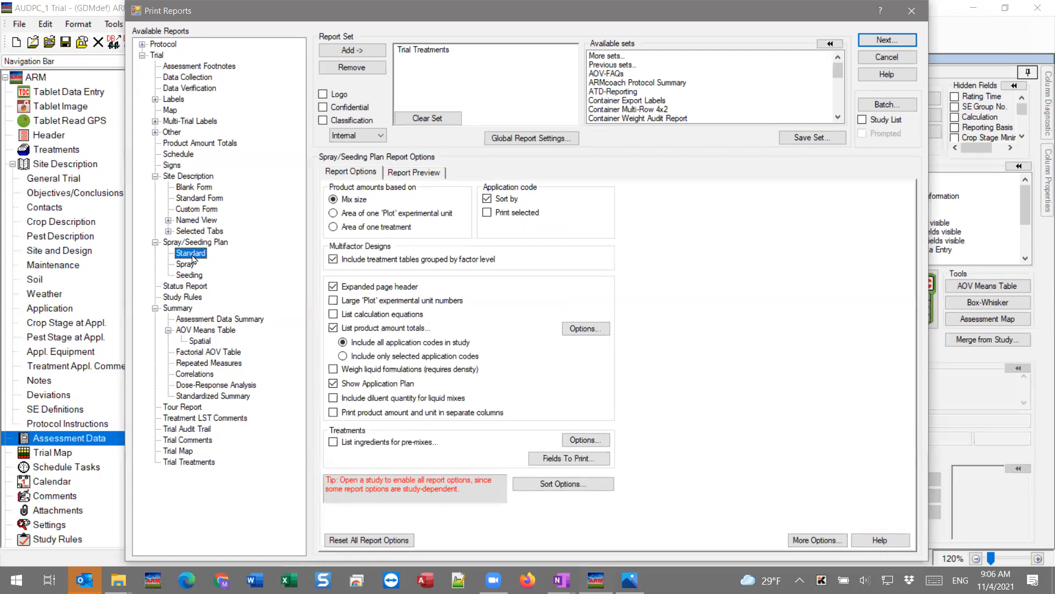
pyautogui.doubleClick(192, 254)
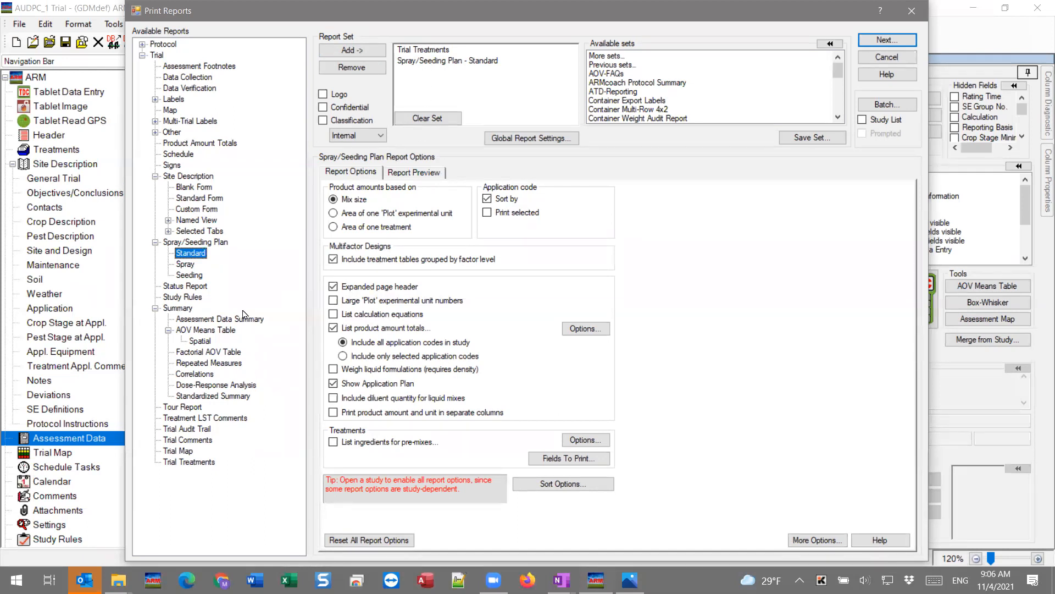
pyautogui.click(183, 330)
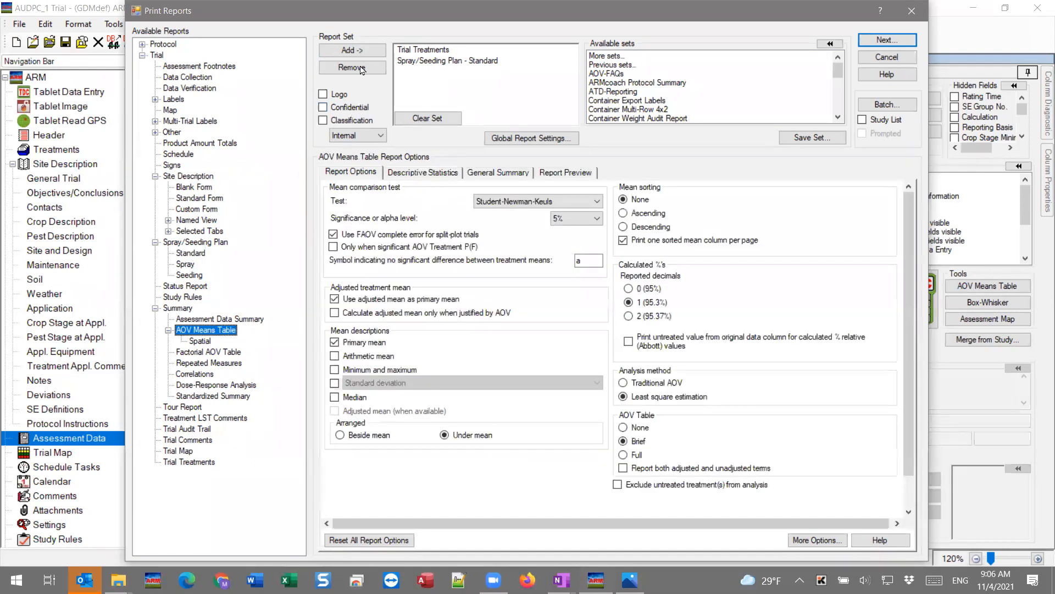
pyautogui.click(352, 50)
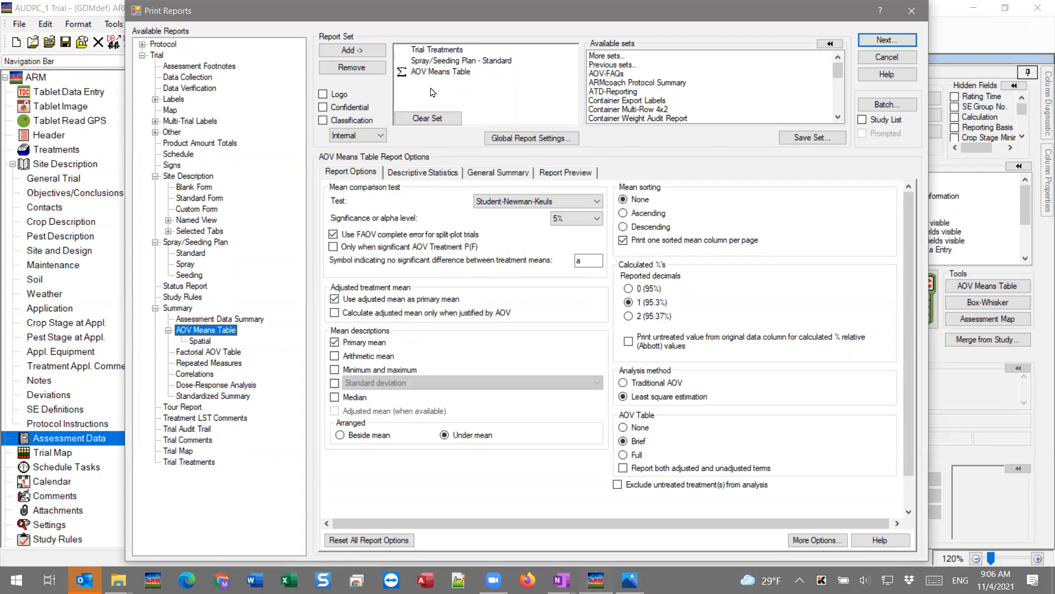
# Compare the report options of Trial Treatments and Spray/Seeding Plan - Standard in the report set.
pyautogui.click(434, 50)
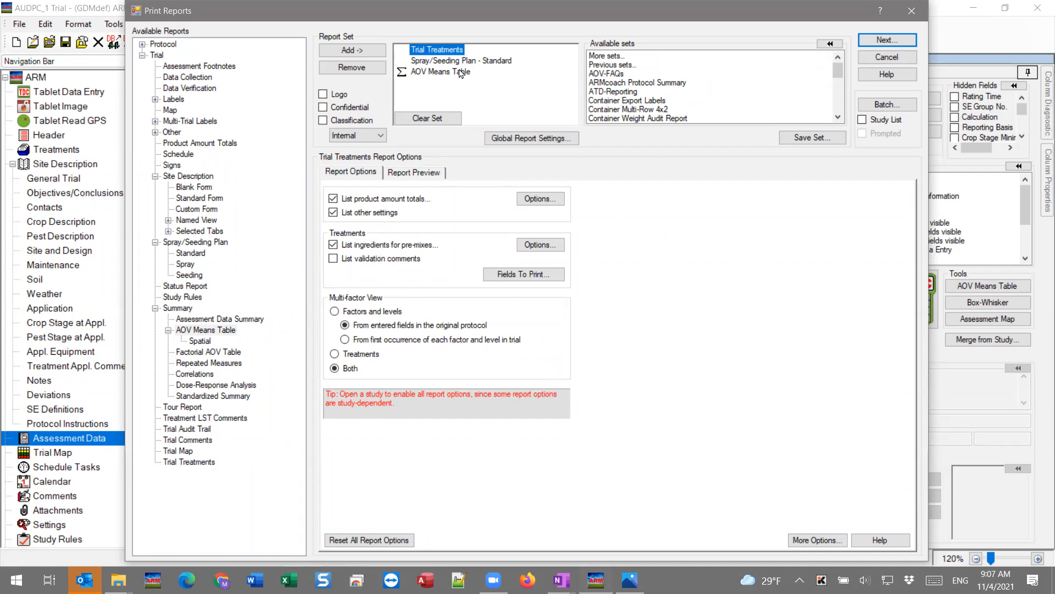
pyautogui.click(426, 61)
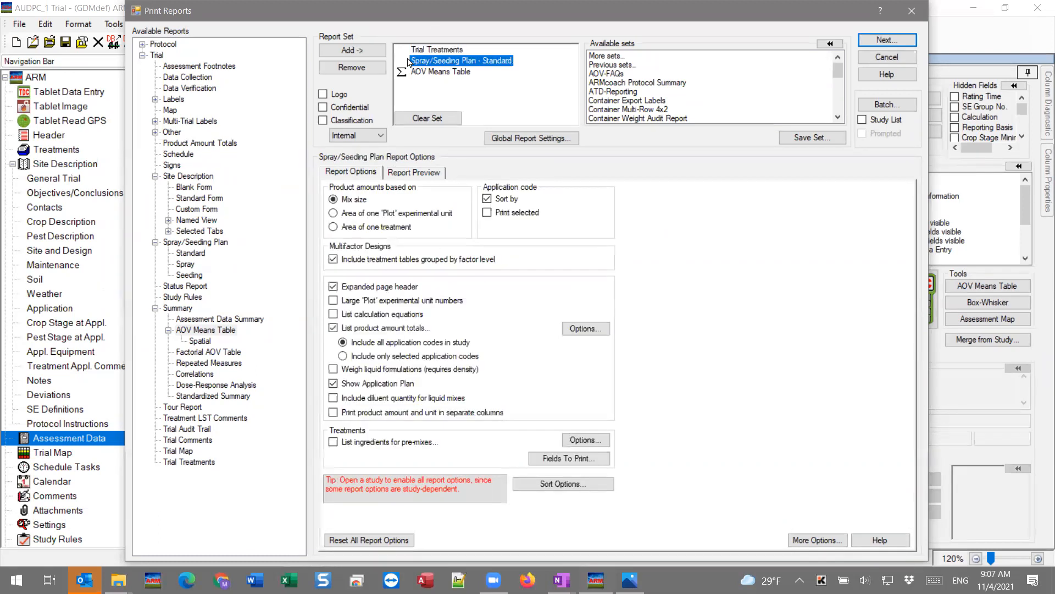
pyautogui.click(435, 51)
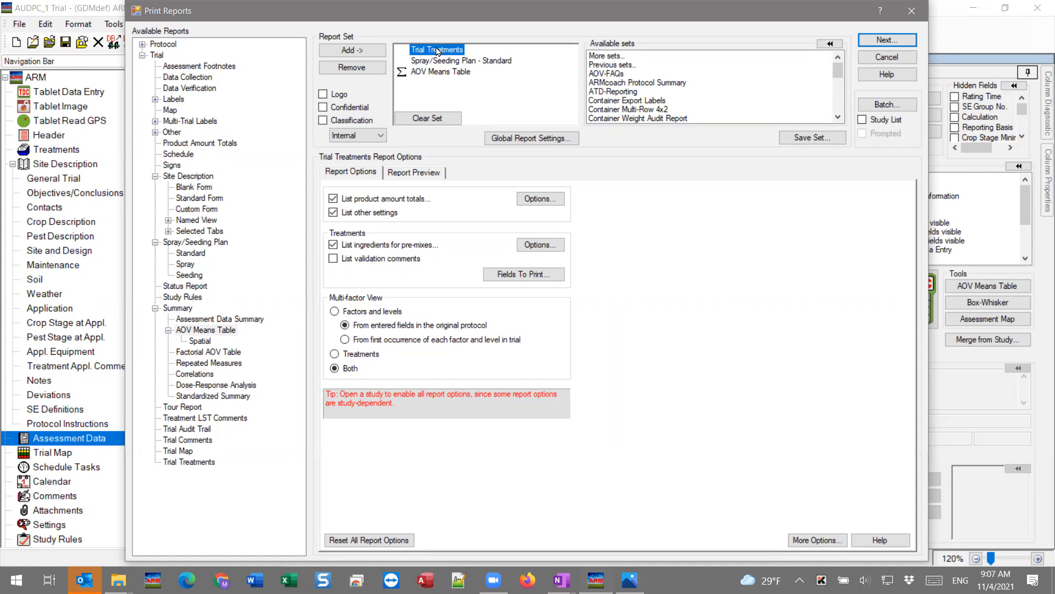
pyautogui.click(352, 177)
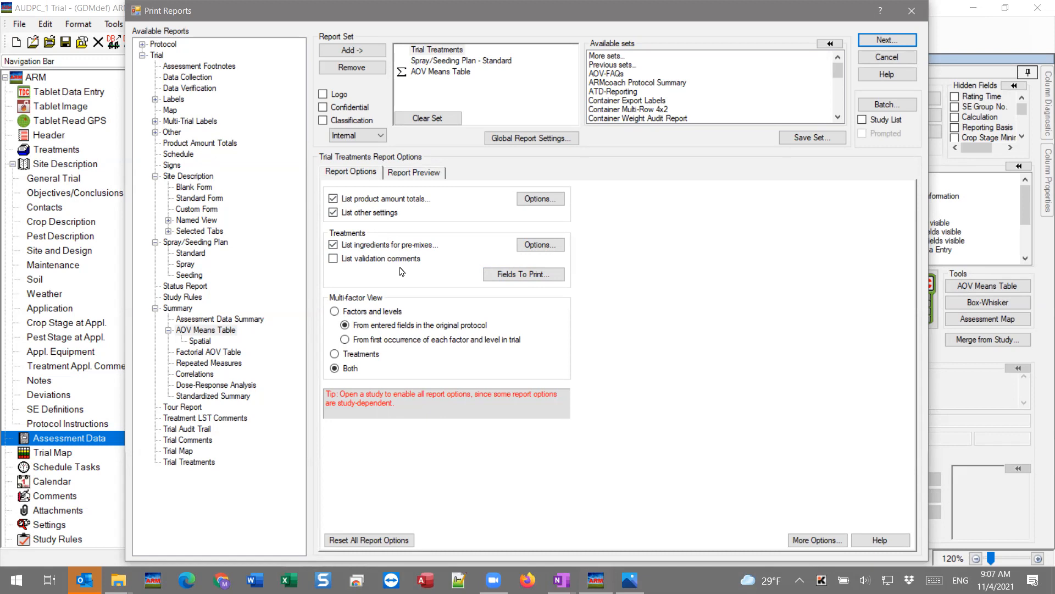
pyautogui.click(452, 62)
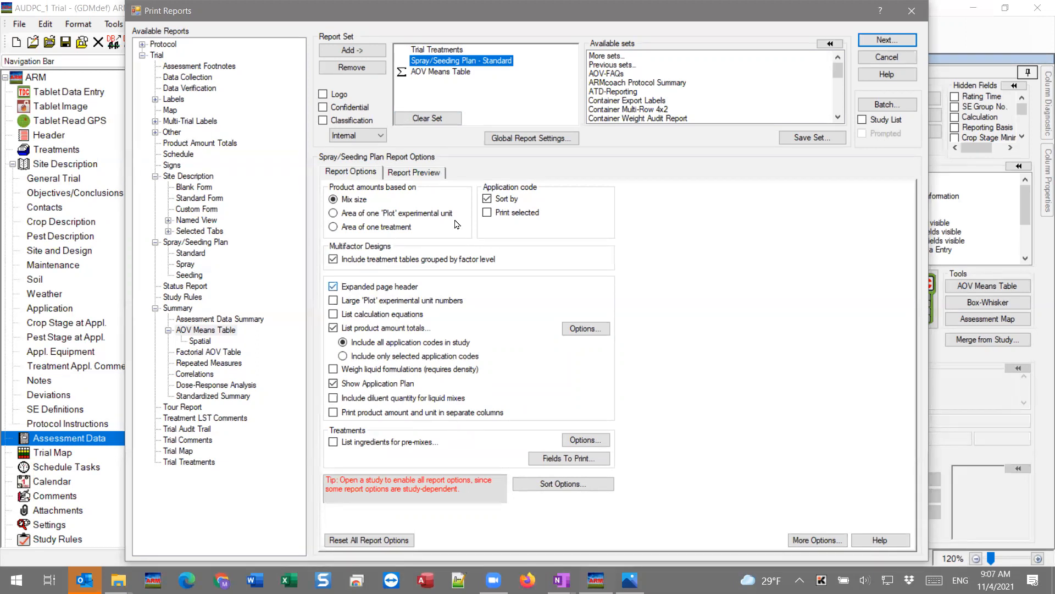
# Review the AOV Means Table's report options, descriptive statistics and general summary settings.
pyautogui.click(437, 76)
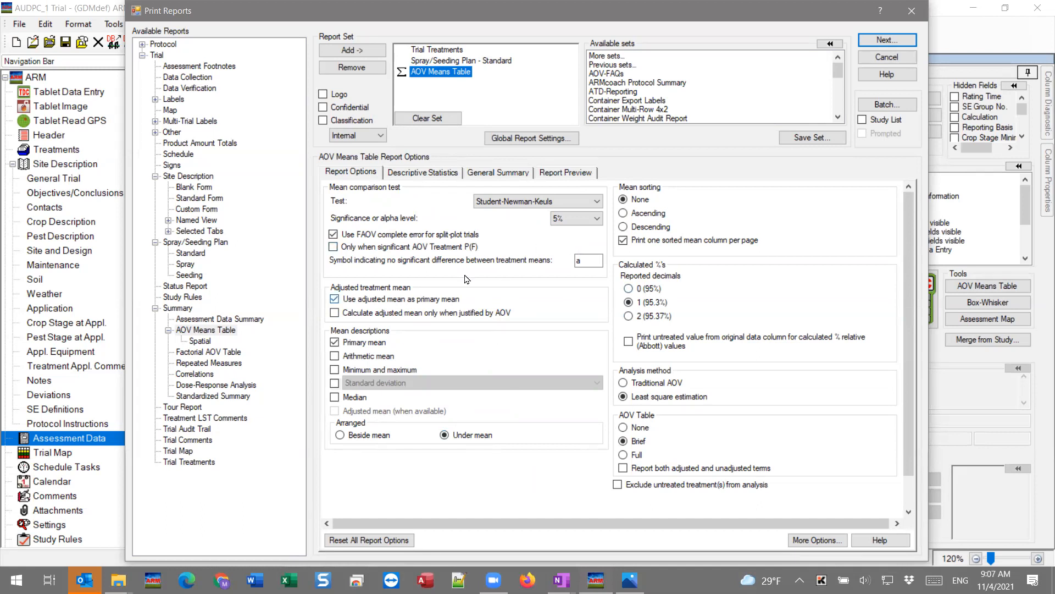
pyautogui.click(406, 172)
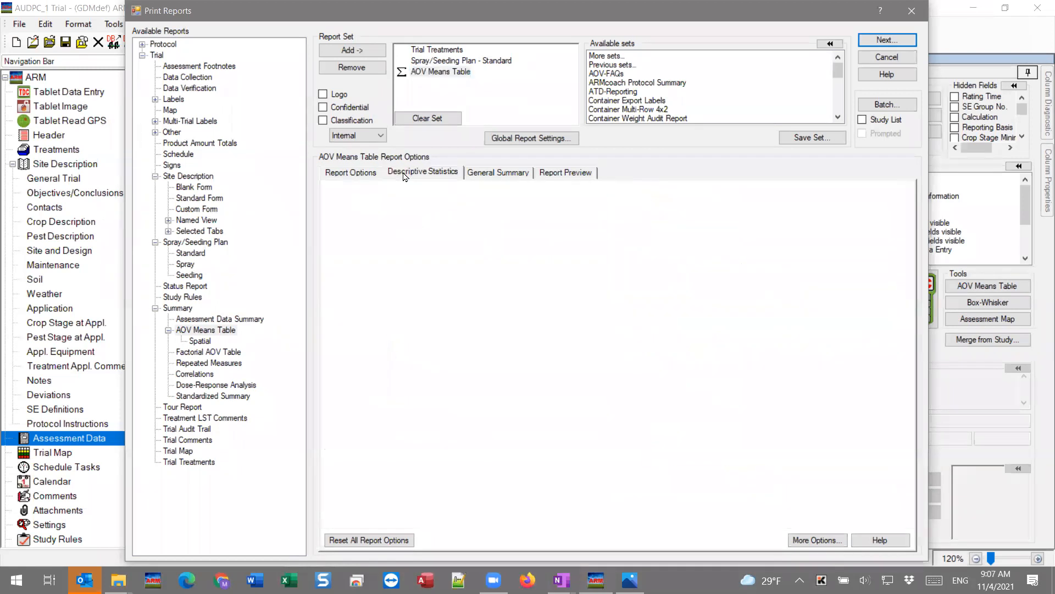
pyautogui.click(477, 172)
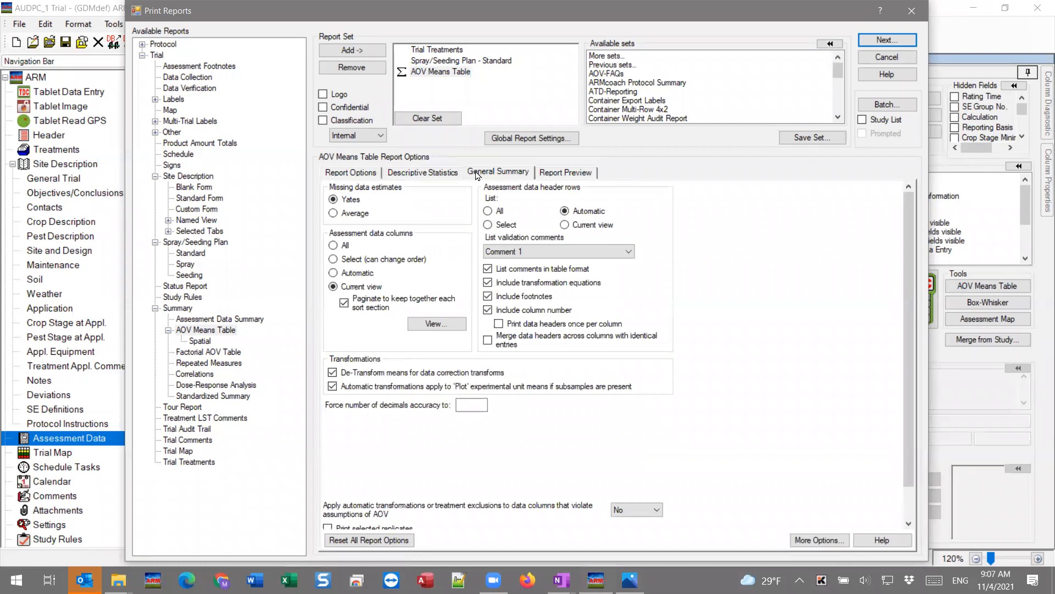
pyautogui.click(360, 172)
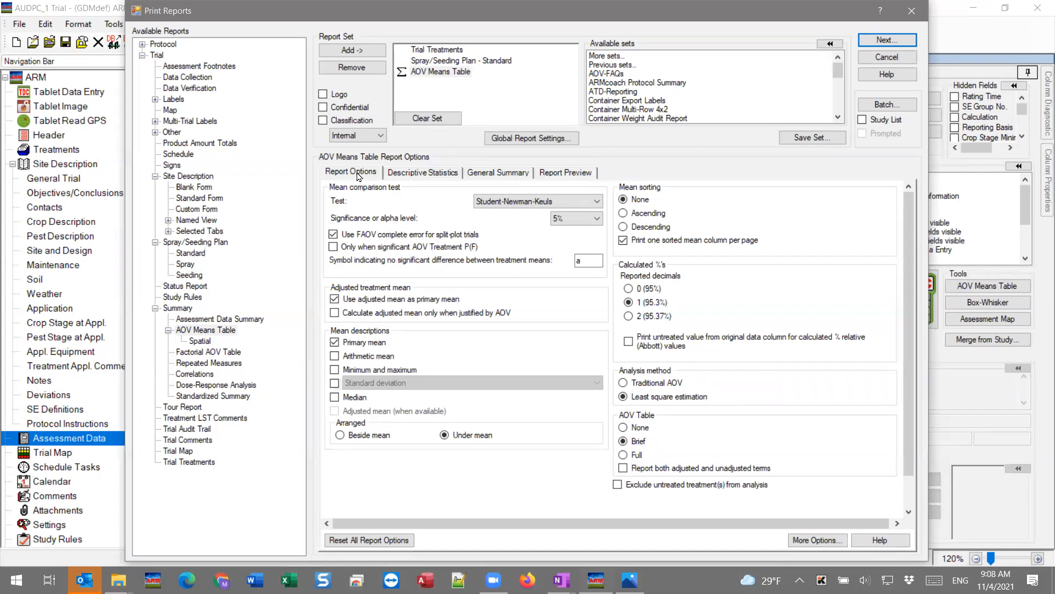
# Return to the Trial Treatments report's options and examine the settings for listing pre-mix ingredients and validation comments.
pyautogui.click(427, 50)
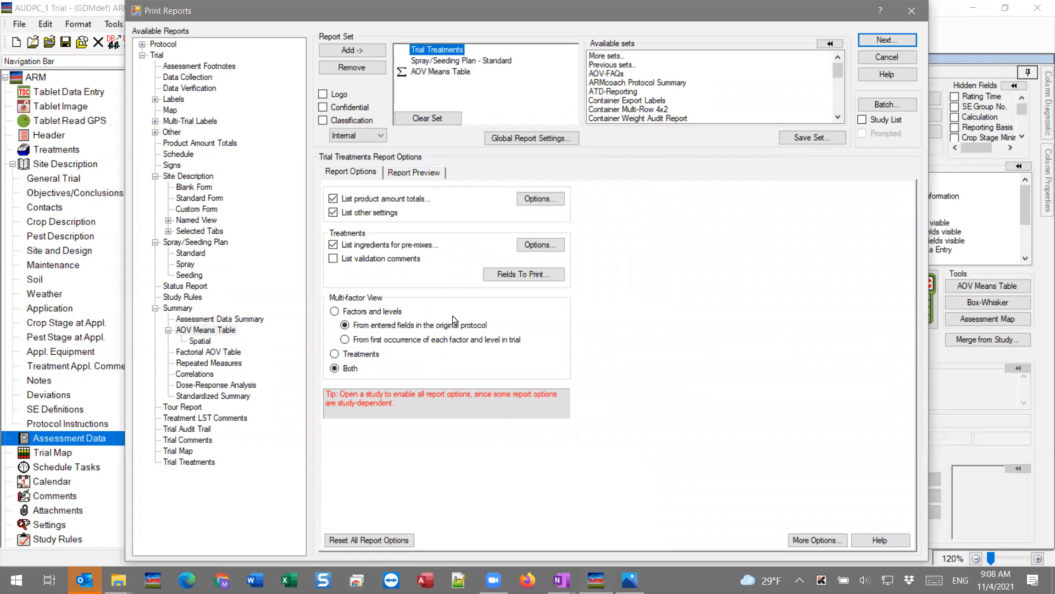
pyautogui.click(352, 245)
pyautogui.click(352, 258)
pyautogui.click(352, 246)
pyautogui.click(352, 260)
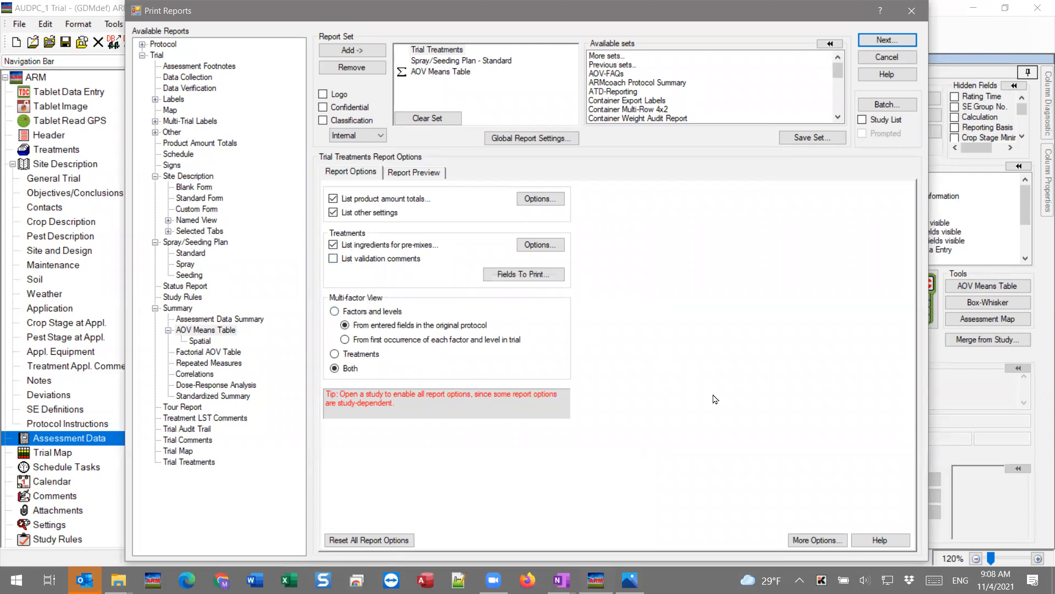
# Open the additional Trial Treatments report options and examine the page setup, product amount totals, global page heading and pre-mix ingredient settings.
pyautogui.click(809, 541)
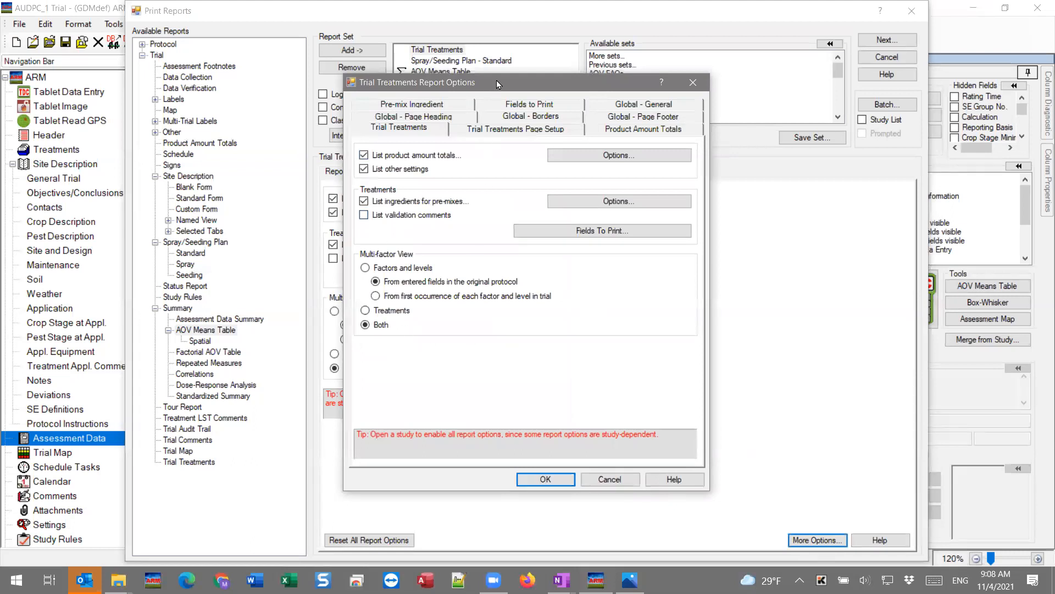
pyautogui.moveTo(496, 83); pyautogui.dragTo(525, 76)
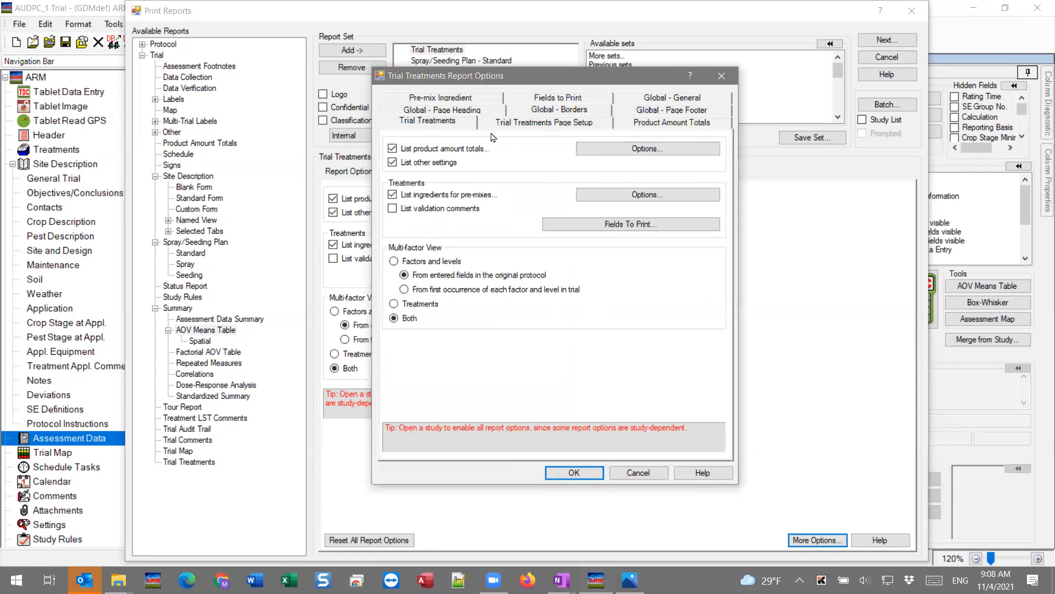
pyautogui.click(559, 125)
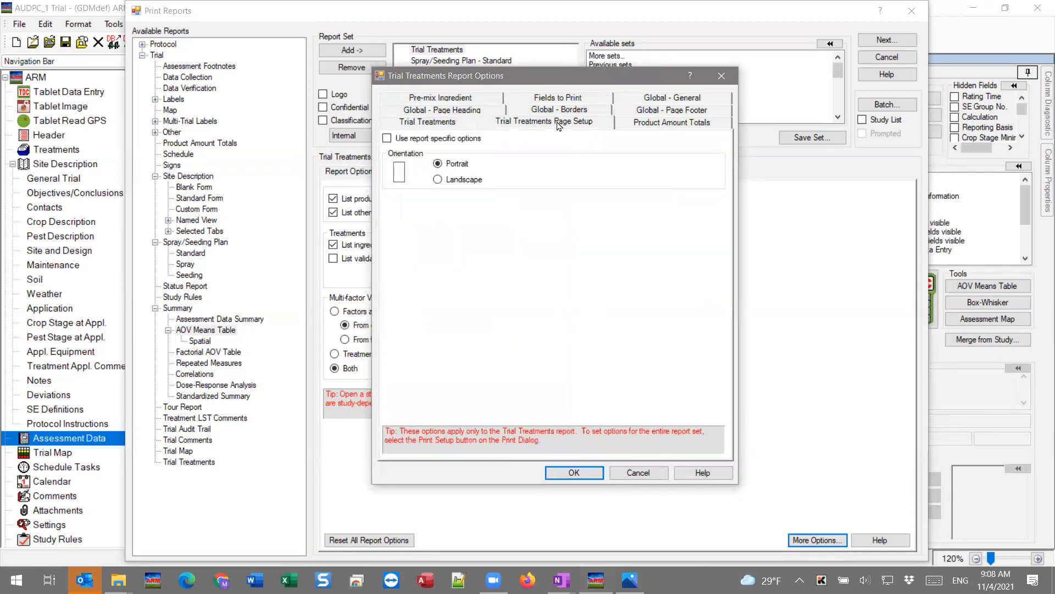
pyautogui.click(638, 127)
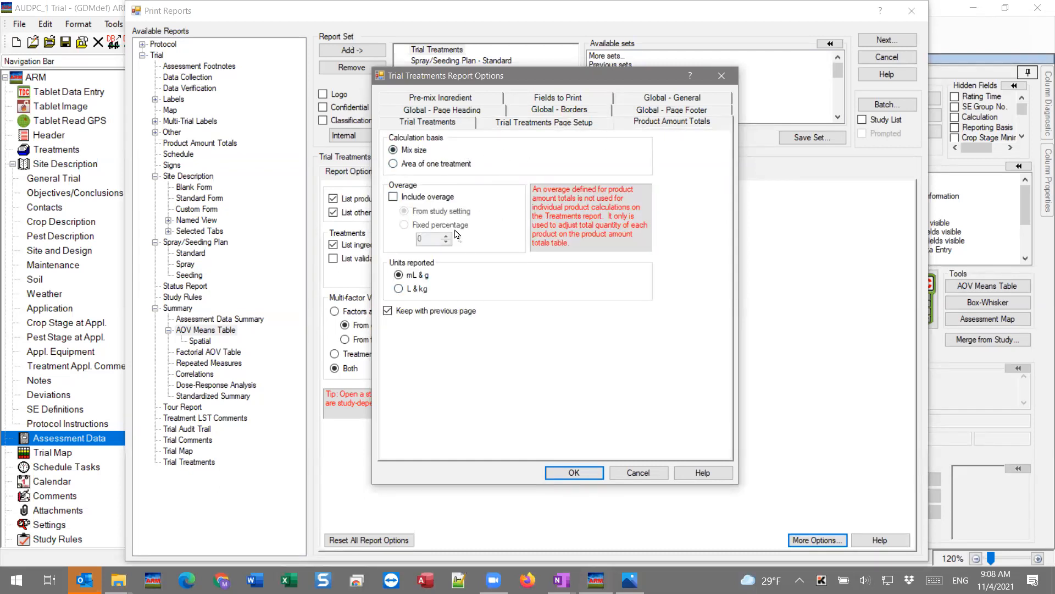
pyautogui.click(442, 111)
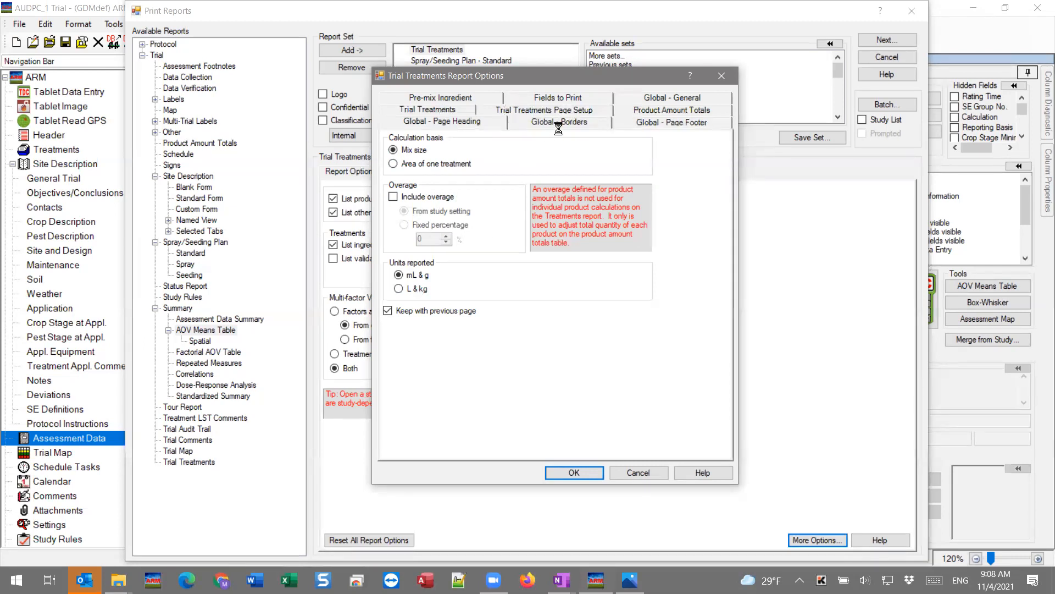
pyautogui.click(471, 103)
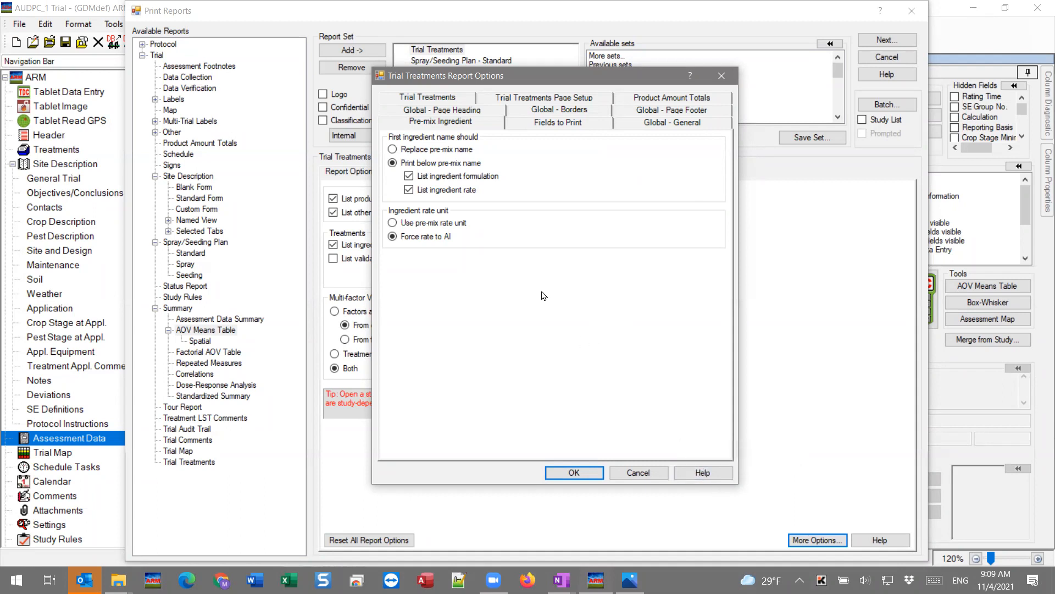
# Open the help topic for the pre-mix ingredient options and read the Replace Pre-Mix Name explanation.
pyautogui.click(699, 473)
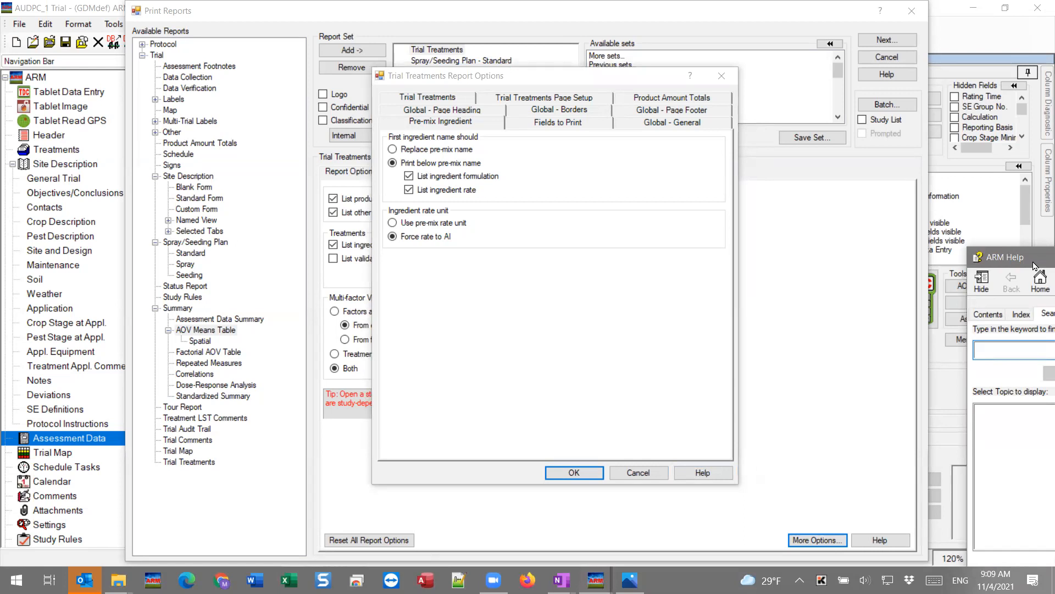
pyautogui.moveTo(1036, 266); pyautogui.dragTo(225, 212)
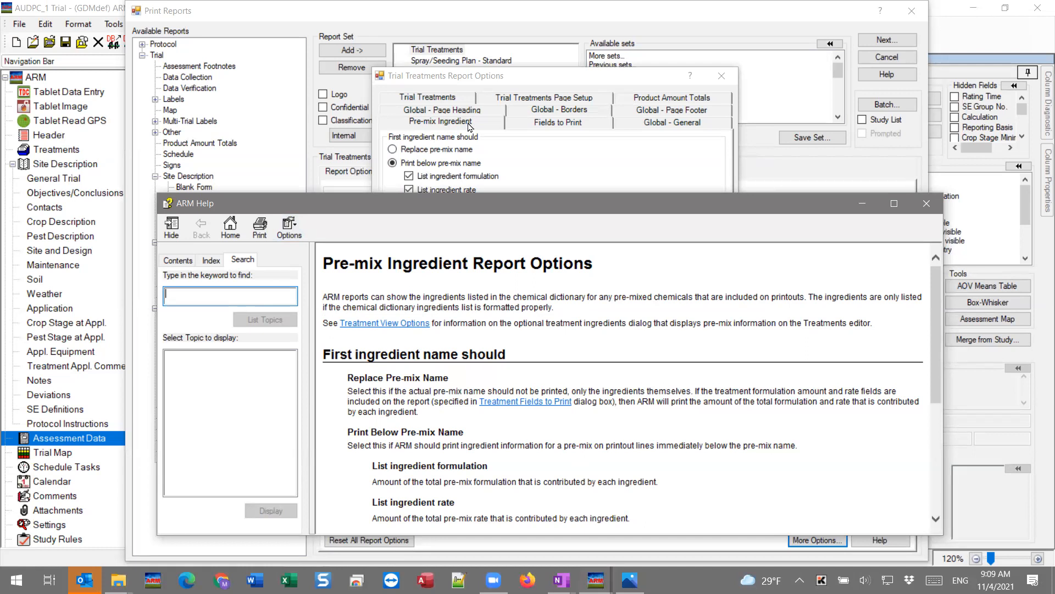
pyautogui.moveTo(375, 391); pyautogui.dragTo(404, 399)
pyautogui.click(405, 399)
pyautogui.moveTo(348, 378); pyautogui.dragTo(448, 378)
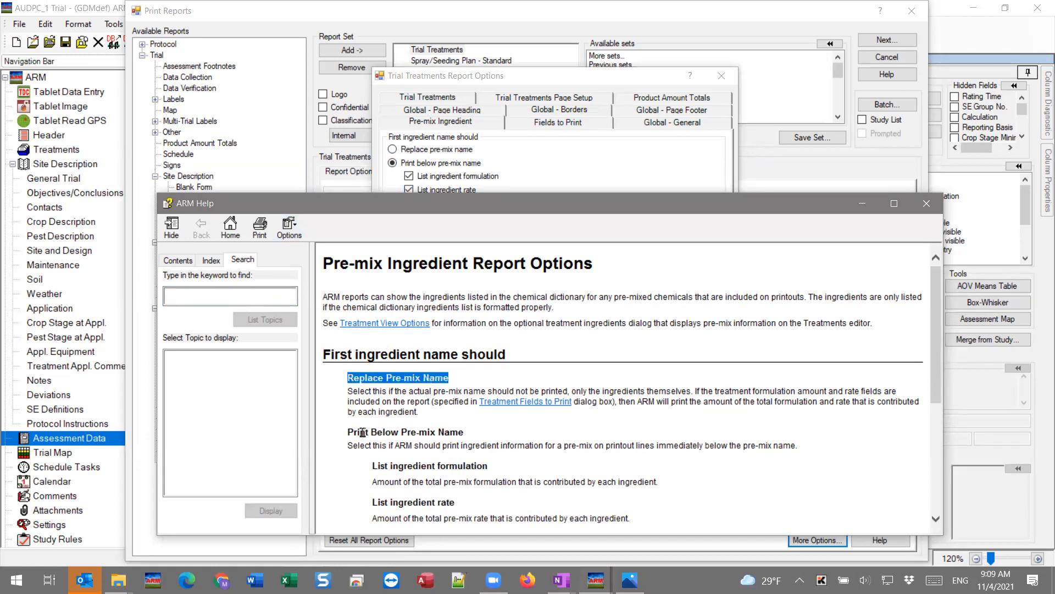
# Read the help topic's explanations of Print Below Pre-mix Name, ingredient formulation and rate listing, and the ingredient rate unit.
pyautogui.moveTo(348, 432); pyautogui.dragTo(465, 432)
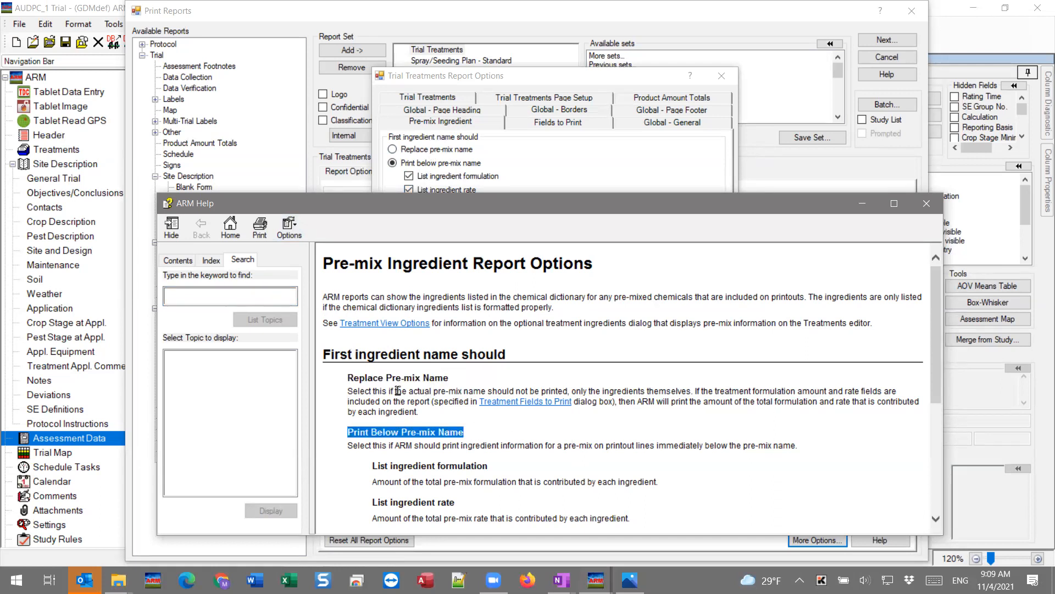
pyautogui.scroll(-3, 504, 461)
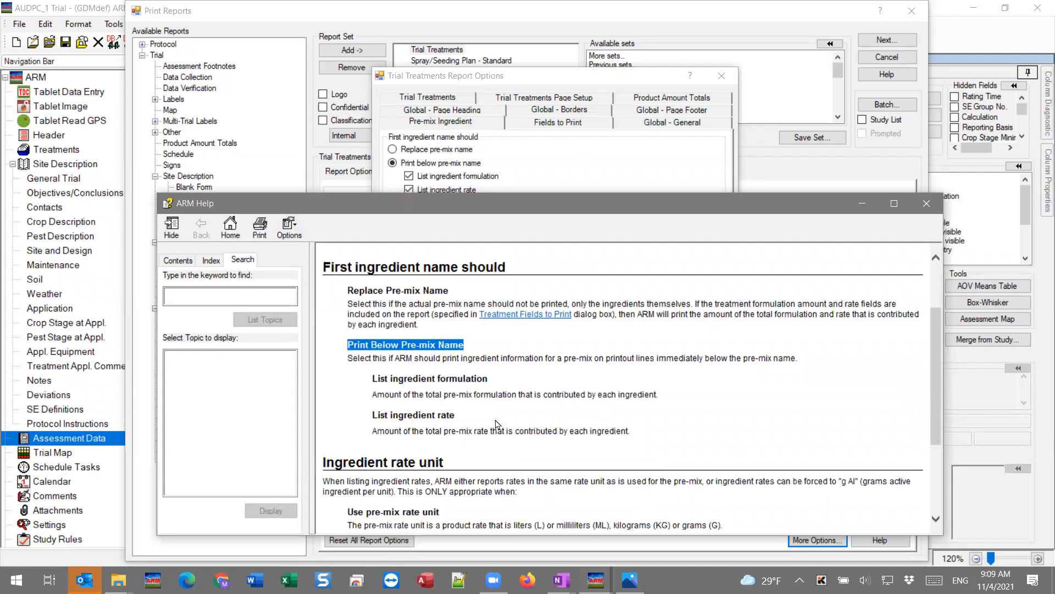
pyautogui.scroll(-1, 496, 423)
pyautogui.scroll(-3, 523, 396)
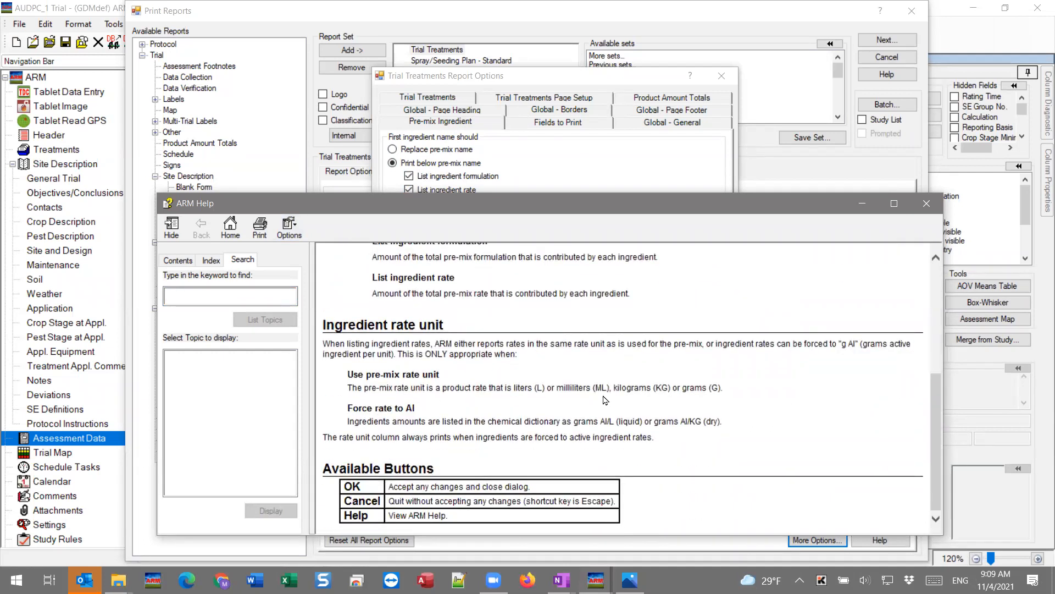
pyautogui.scroll(4, 551, 410)
pyautogui.scroll(2, 609, 315)
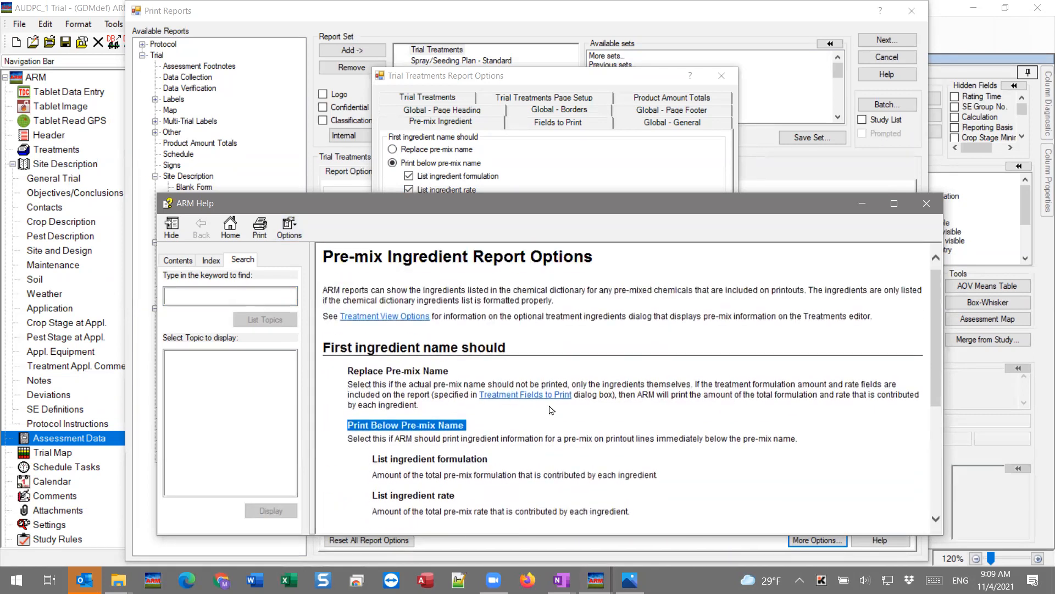
pyautogui.click(609, 314)
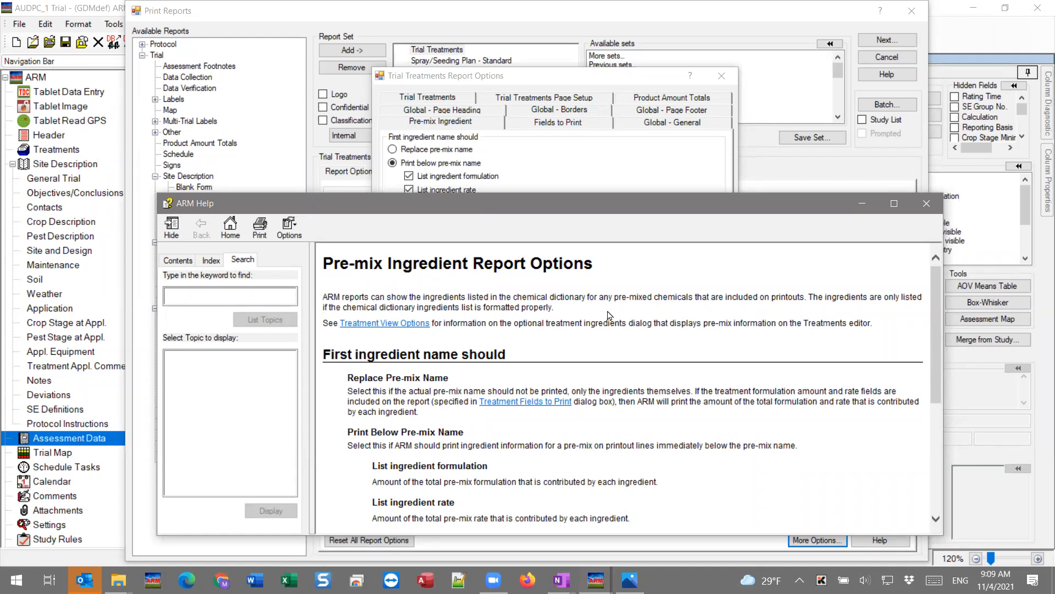
pyautogui.scroll(-5, 639, 419)
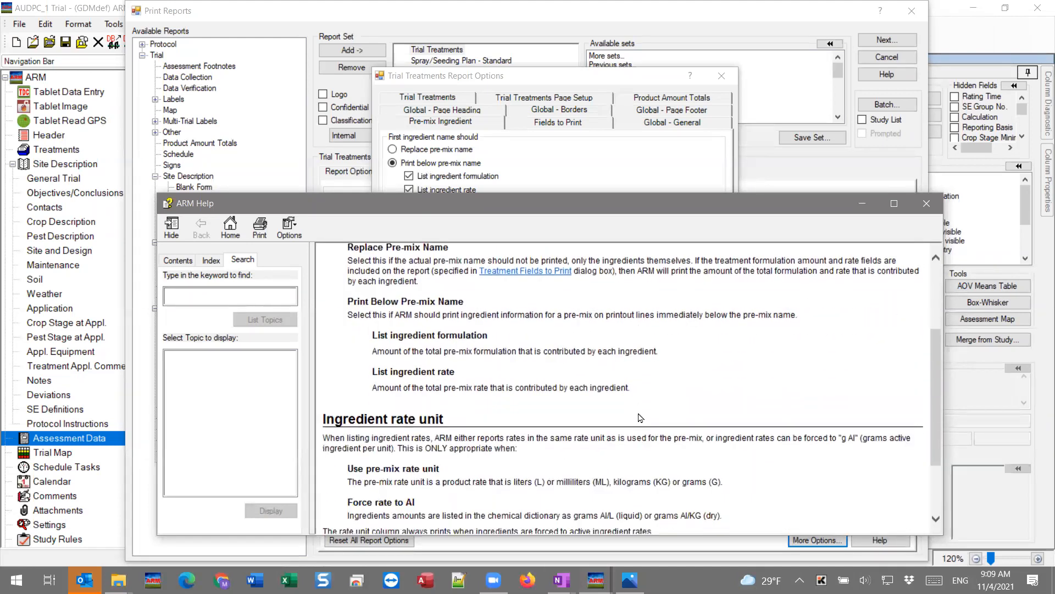
pyautogui.scroll(5, 639, 418)
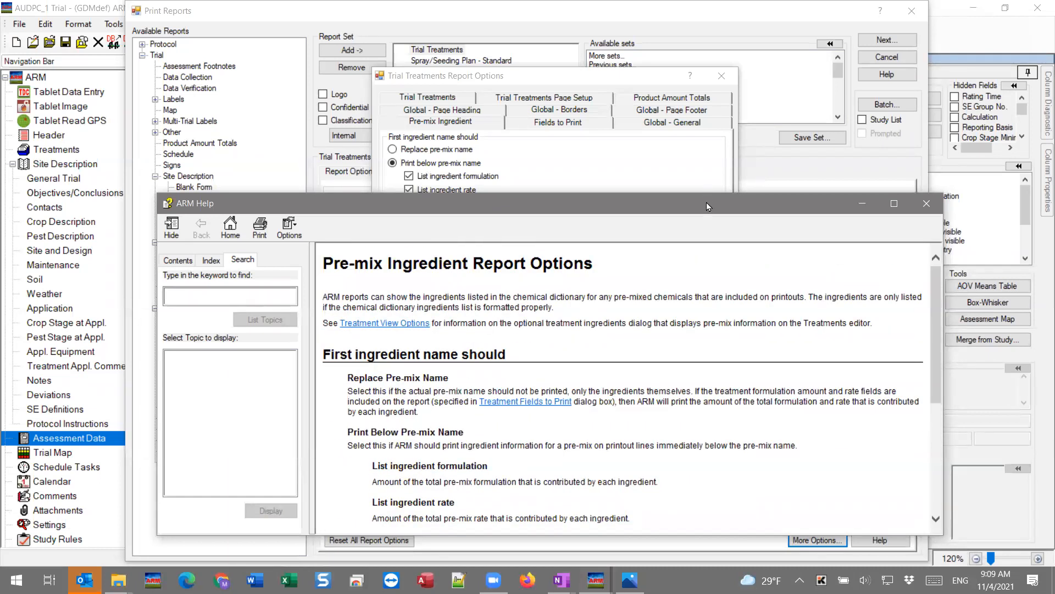
# Close the help, review the main Trial Treatments report settings and accept the options dialog.
pyautogui.click(926, 204)
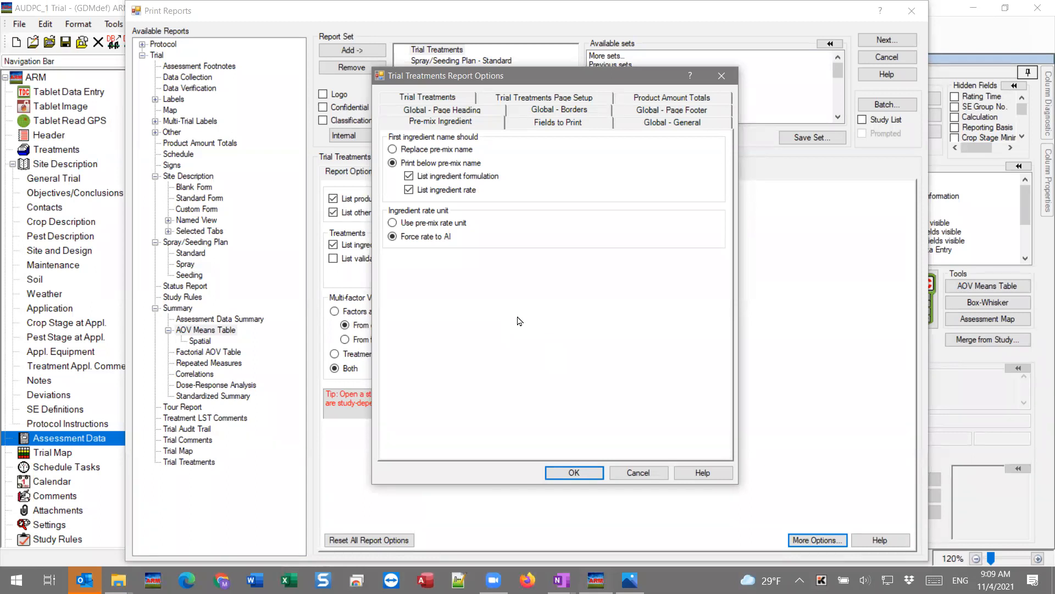
pyautogui.click(422, 99)
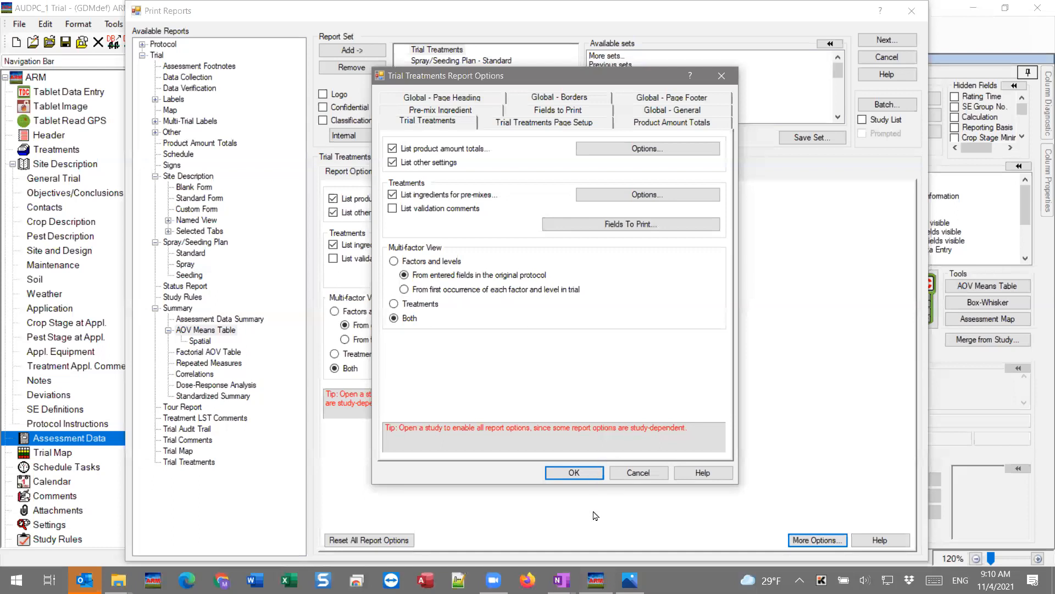
pyautogui.click(574, 473)
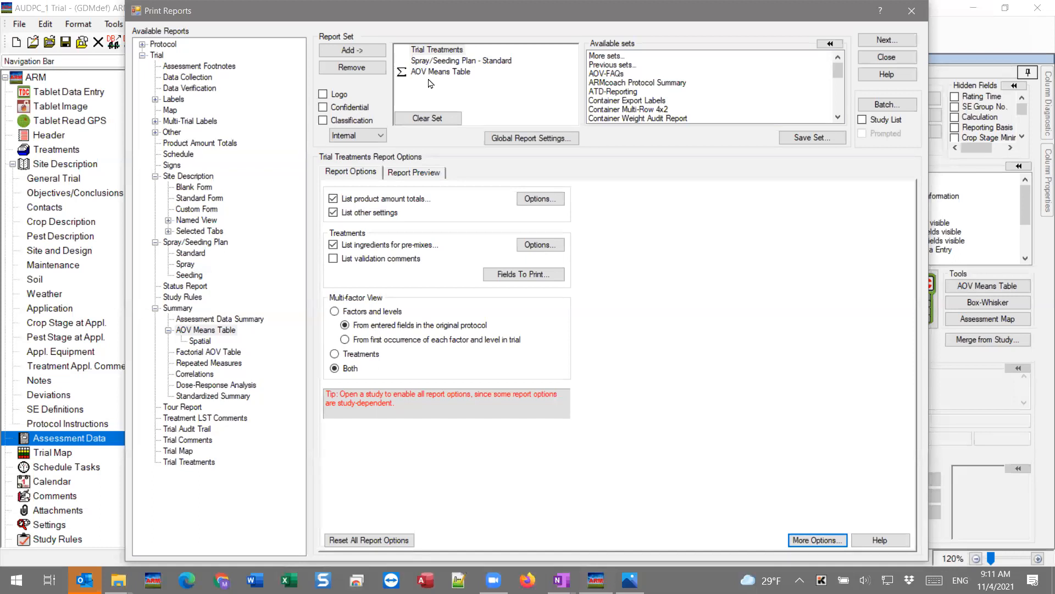
# Save the report set as "webinar example" in the GDMdef folder with the description "jog your memory about what your report set is for".
pyautogui.click(829, 144)
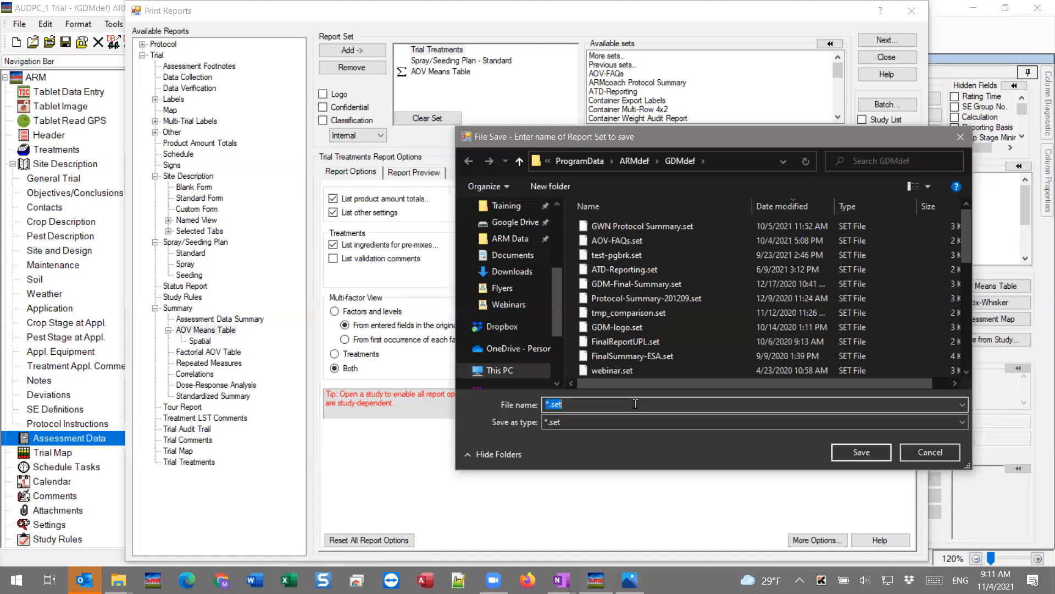
pyautogui.write('webinar example')
pyautogui.click(744, 161)
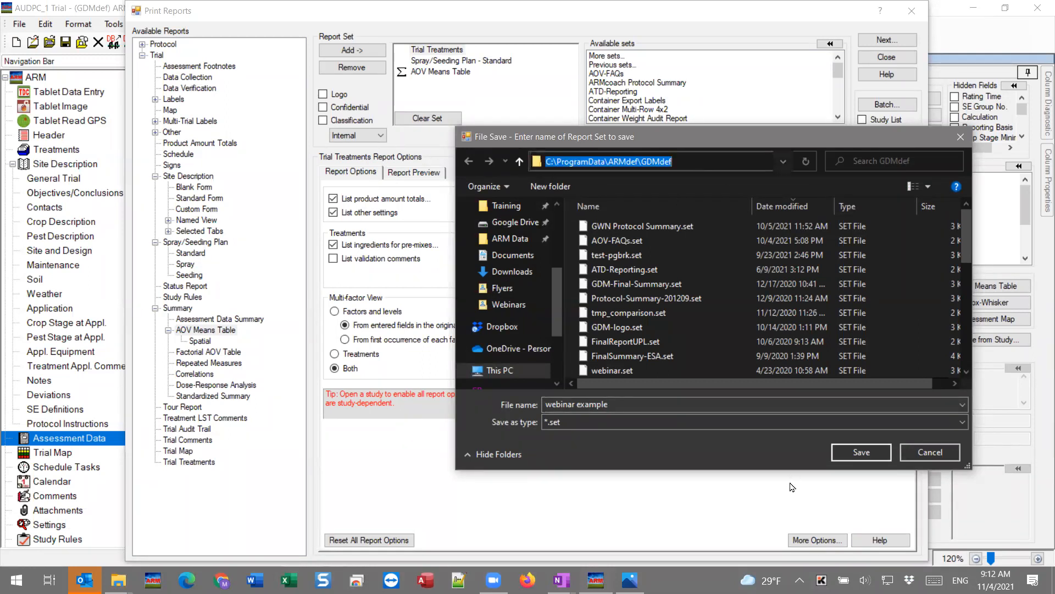
pyautogui.click(870, 452)
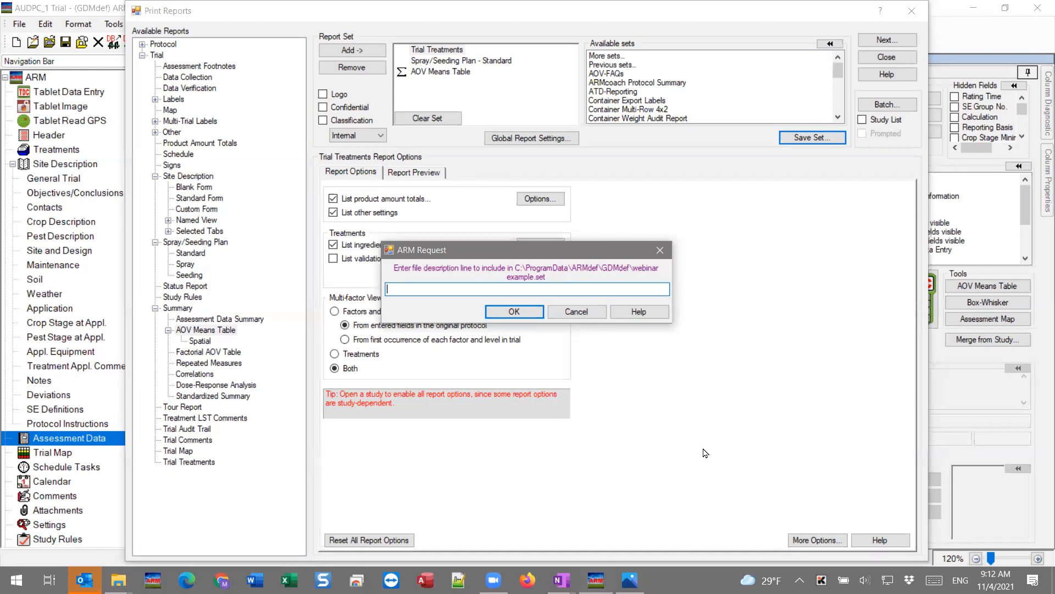
pyautogui.write('jog your memory about what your report set is for')
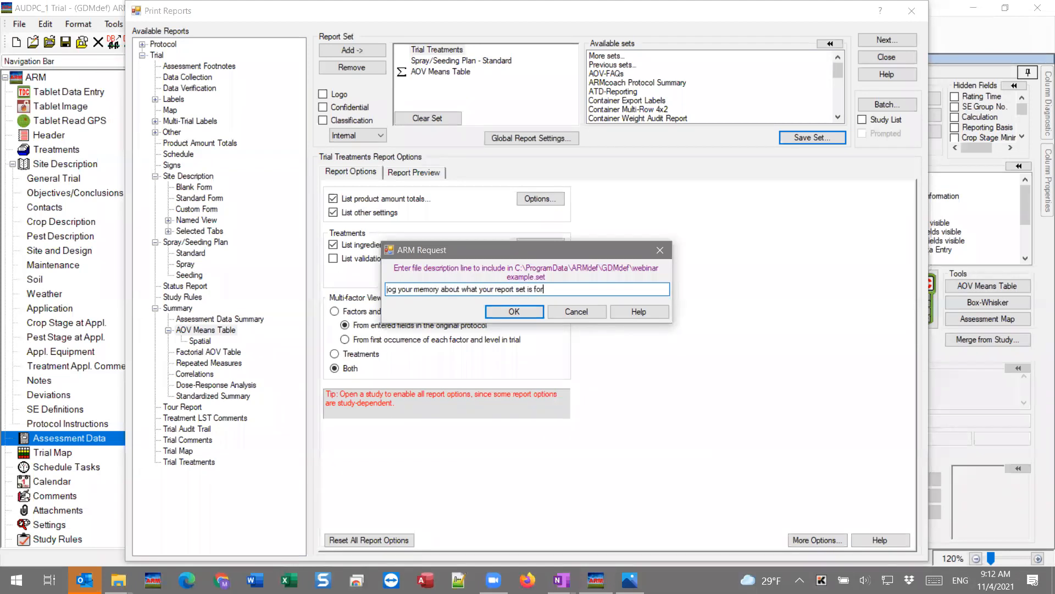
pyautogui.click(506, 310)
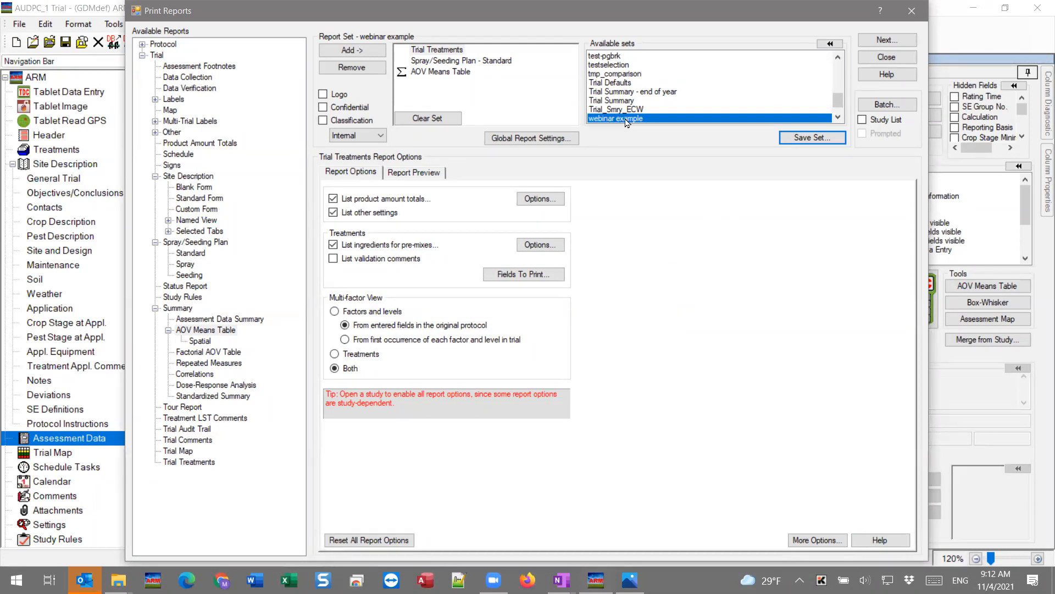
# Load the saved sets webinar and Trial Summary to compare their reports and options, and reload webinar example.
pyautogui.moveTo(834, 98)
pyautogui.mouseDown()
pyautogui.moveTo(836, 78)
pyautogui.moveTo(836, 109)
pyautogui.mouseUp()
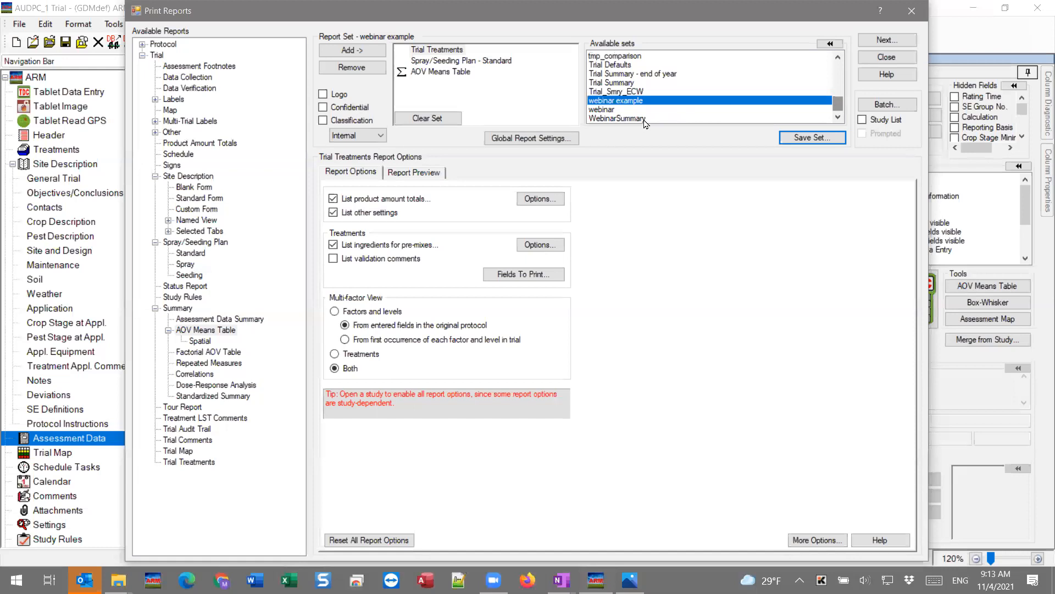
pyautogui.click(605, 110)
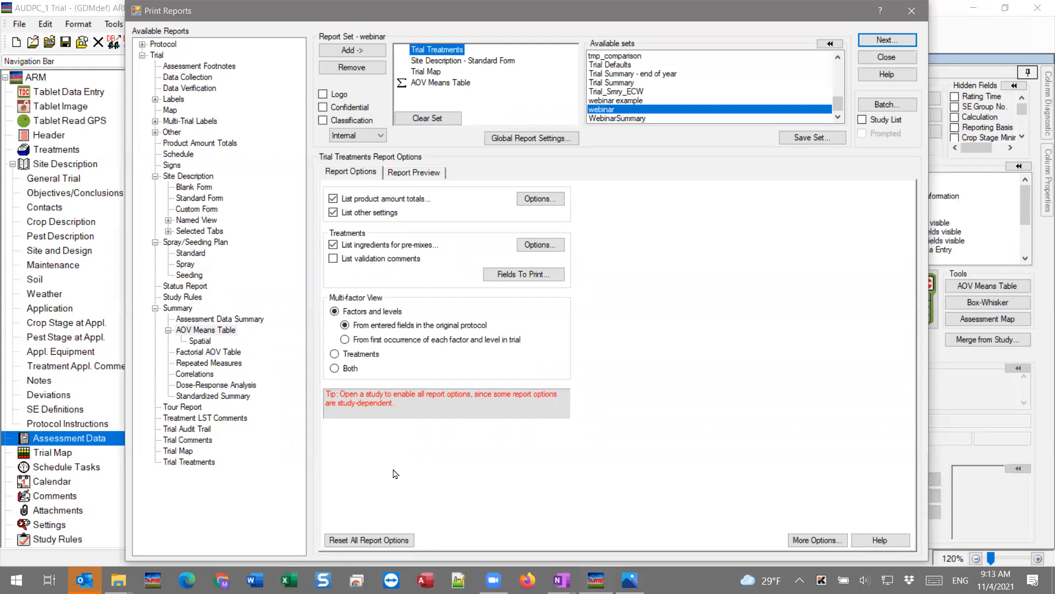
pyautogui.click(615, 82)
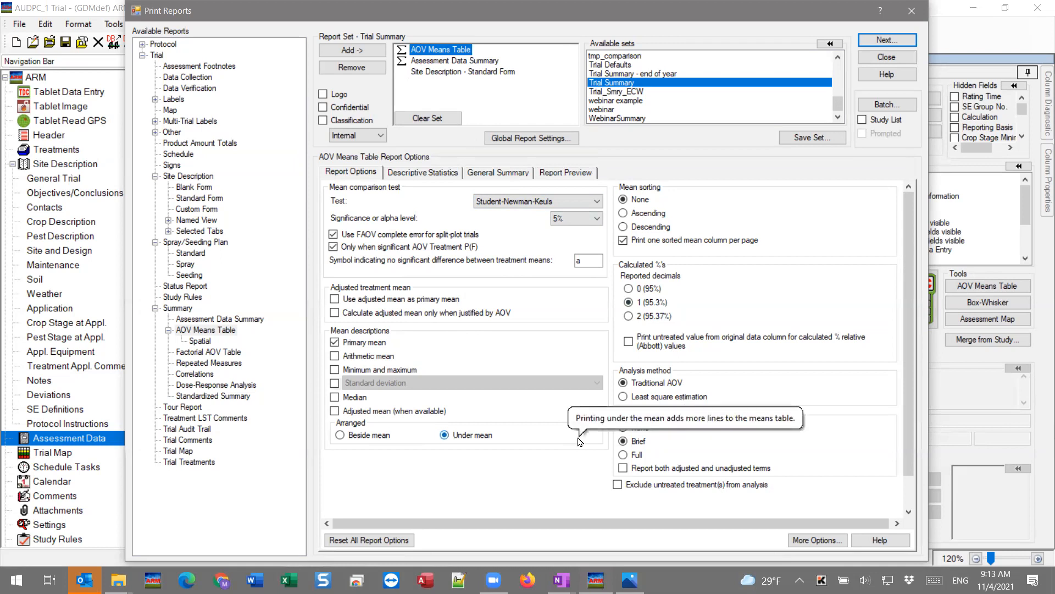
pyautogui.click(599, 101)
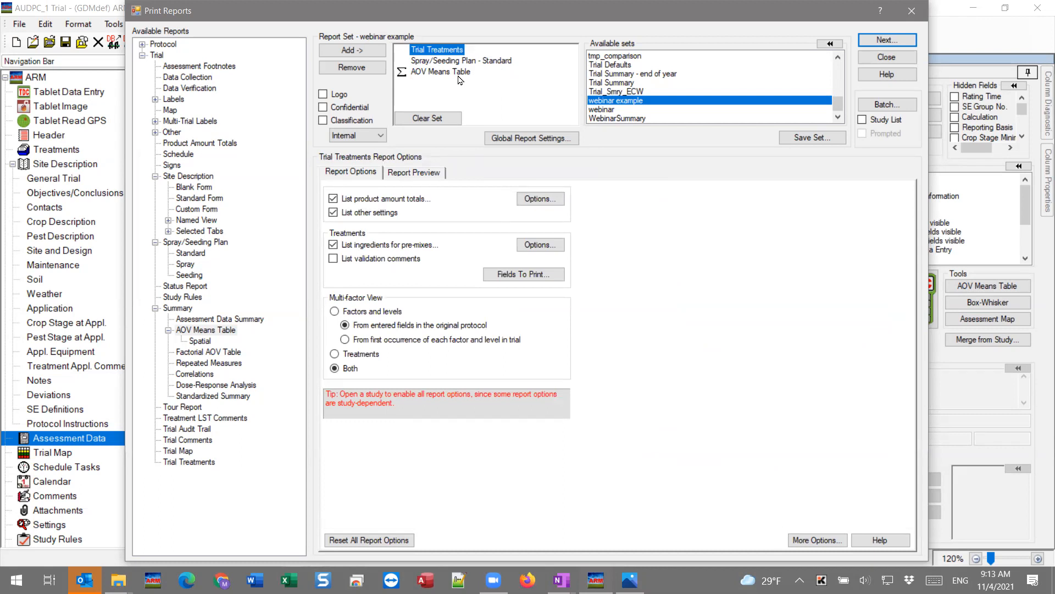
# Open the list of previously used report sets and look through its entries, last-used dates and included reports.
pyautogui.click(838, 58)
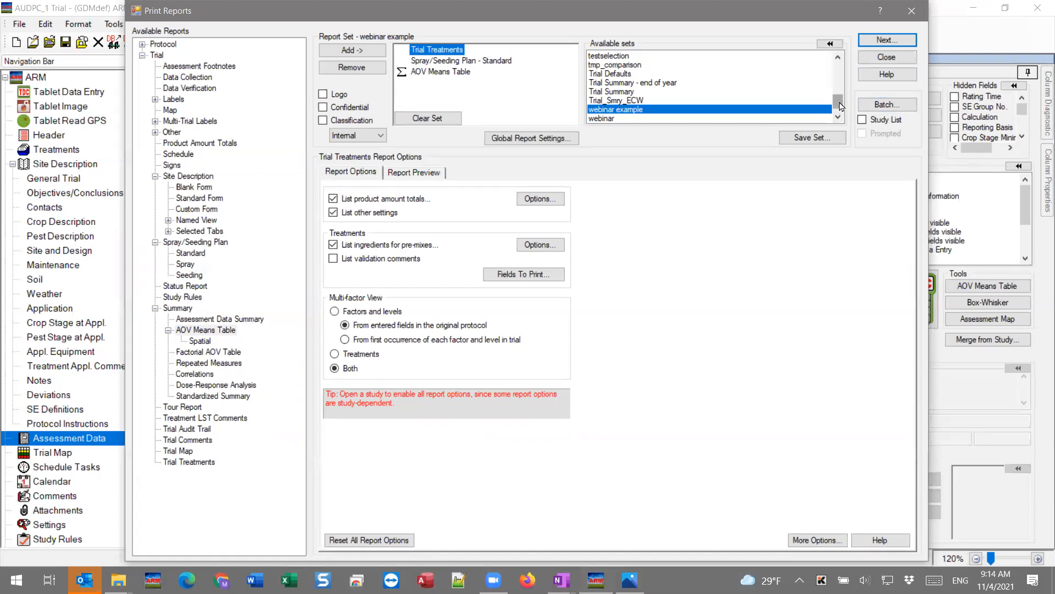
pyautogui.moveTo(839, 106); pyautogui.dragTo(839, 68)
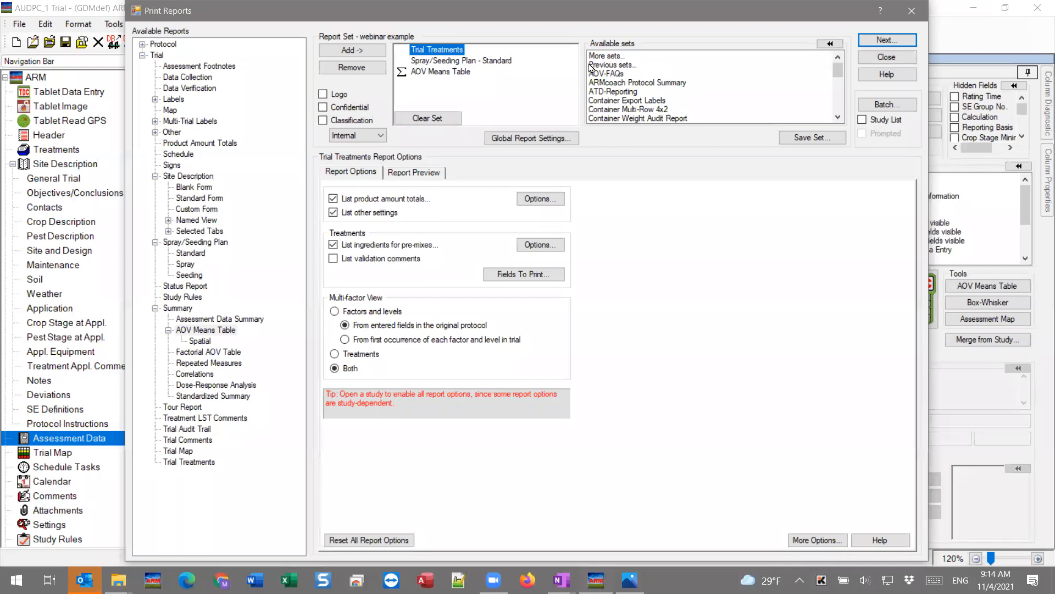
pyautogui.click(616, 65)
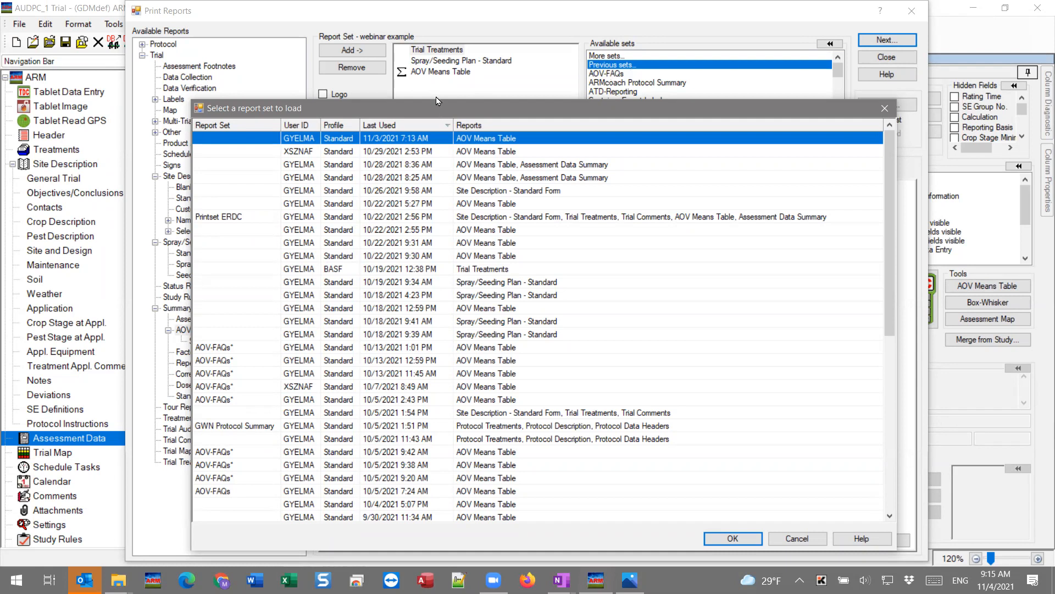
pyautogui.moveTo(436, 100); pyautogui.dragTo(437, 58)
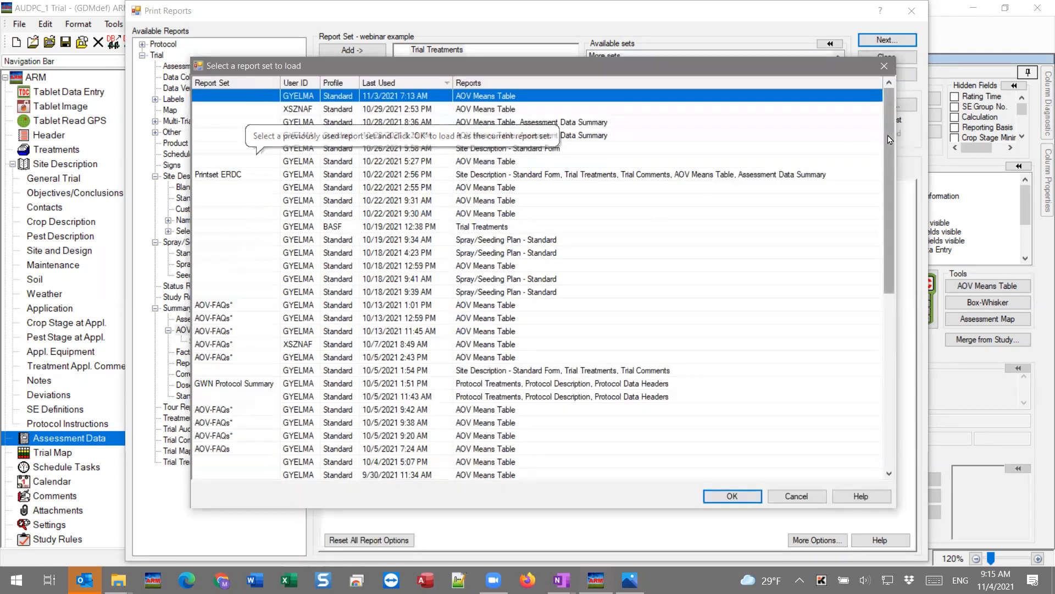
pyautogui.scroll(-4, 886, 197)
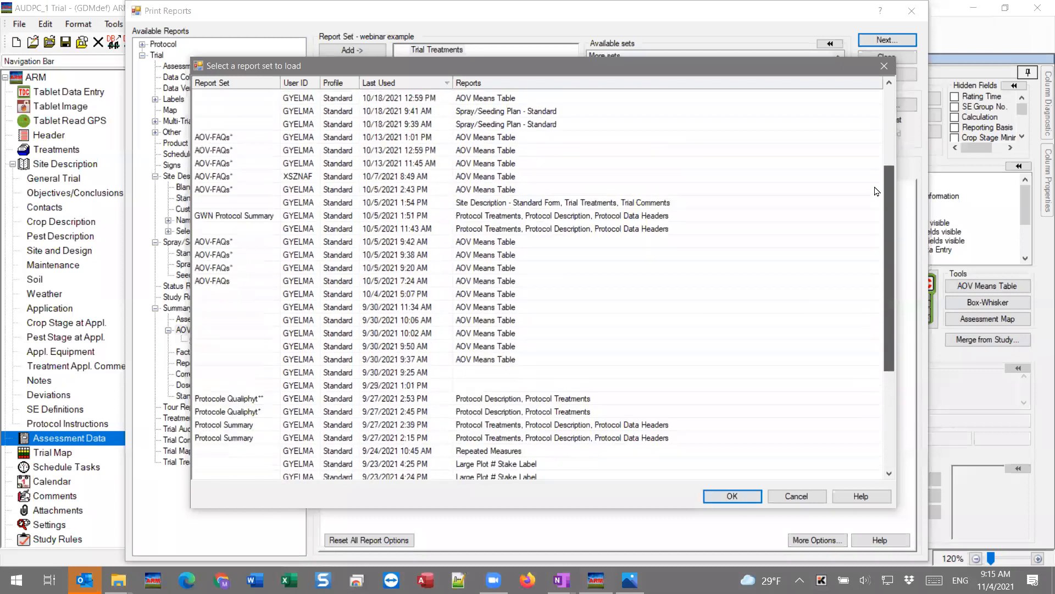
pyautogui.scroll(5, 876, 191)
pyautogui.moveTo(881, 171); pyautogui.dragTo(886, 345)
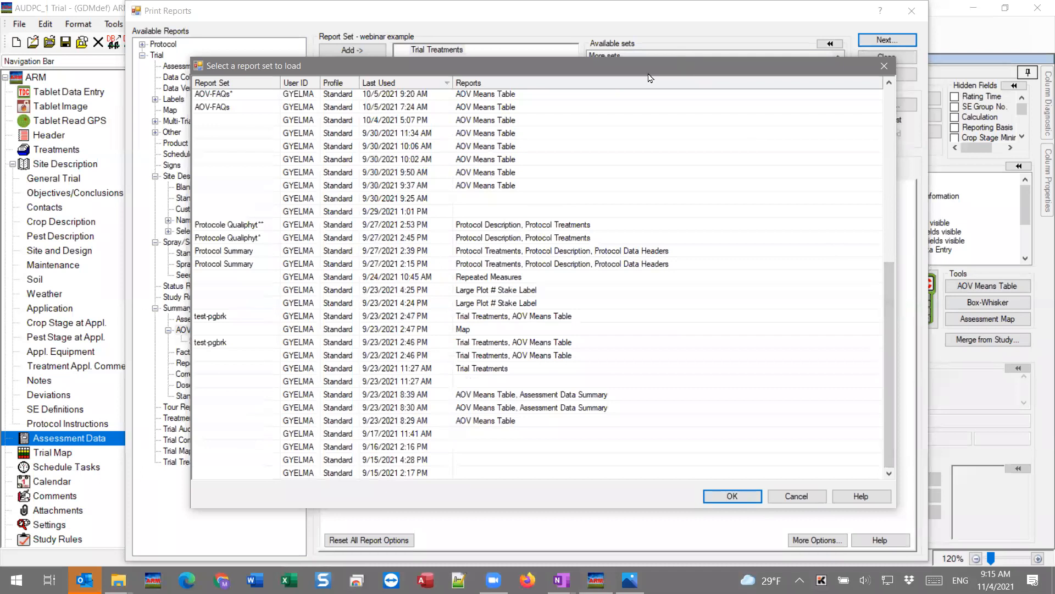
pyautogui.moveTo(649, 72); pyautogui.dragTo(579, 88)
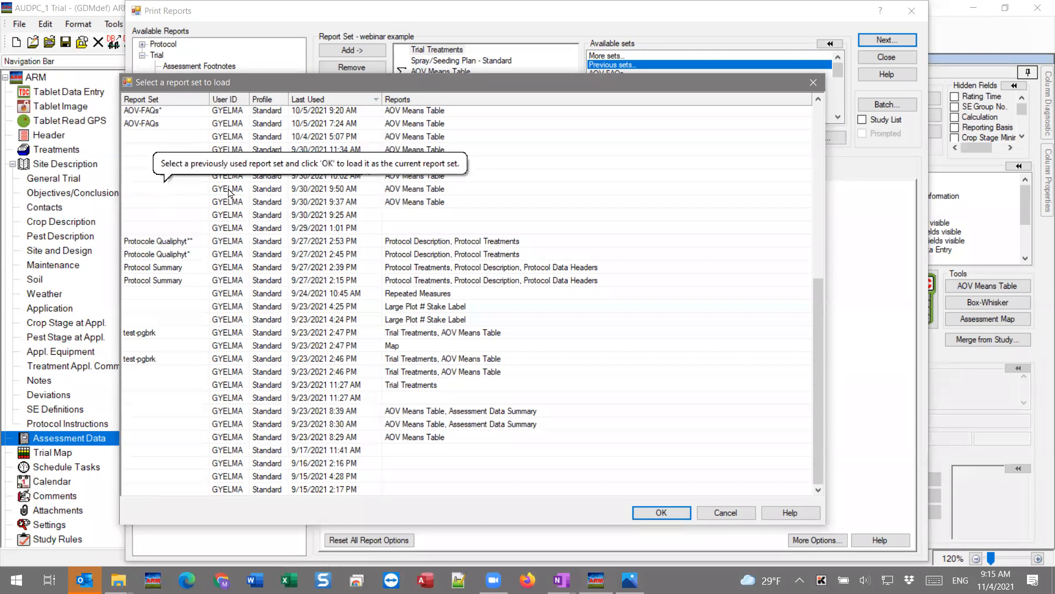
# Load the previously used report set from 9/23/2021 8:30 AM containing AOV Means Table and Assessment Data Summary.
pyautogui.click(444, 189)
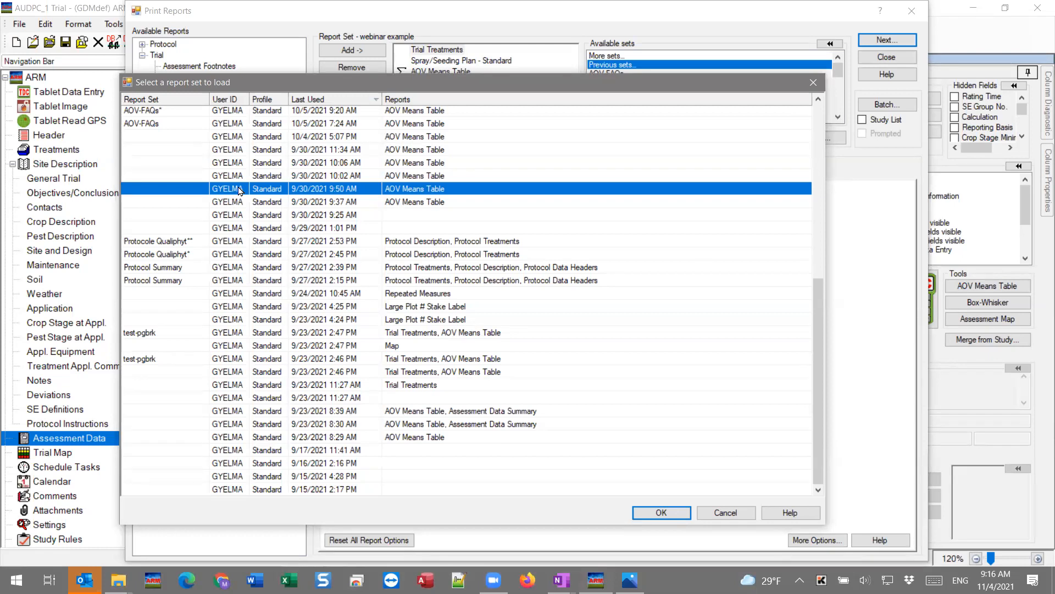
pyautogui.moveTo(818, 362); pyautogui.dragTo(603, 397)
pyautogui.click(417, 426)
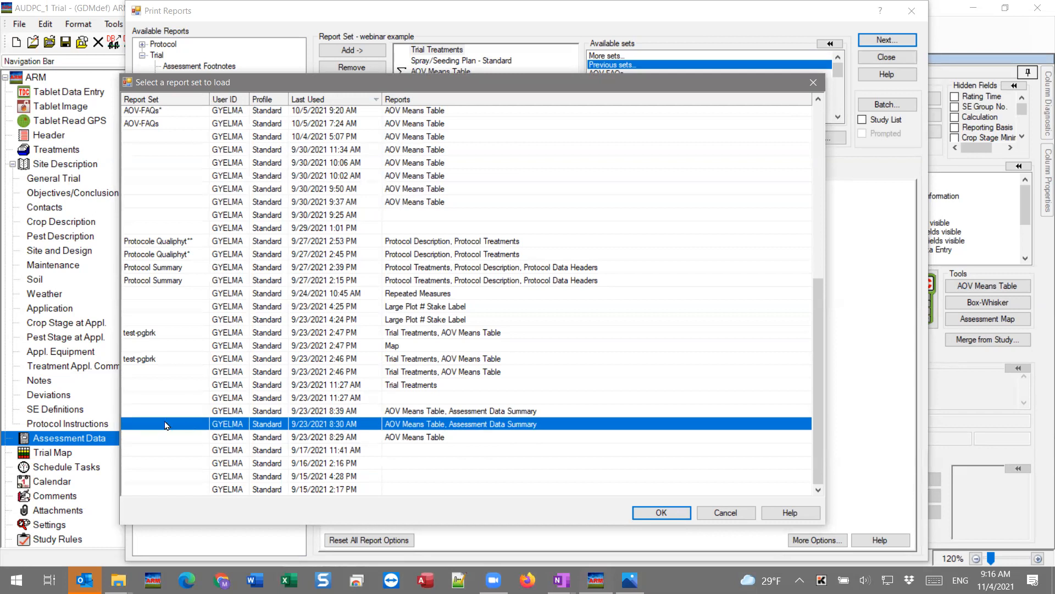
pyautogui.click(661, 512)
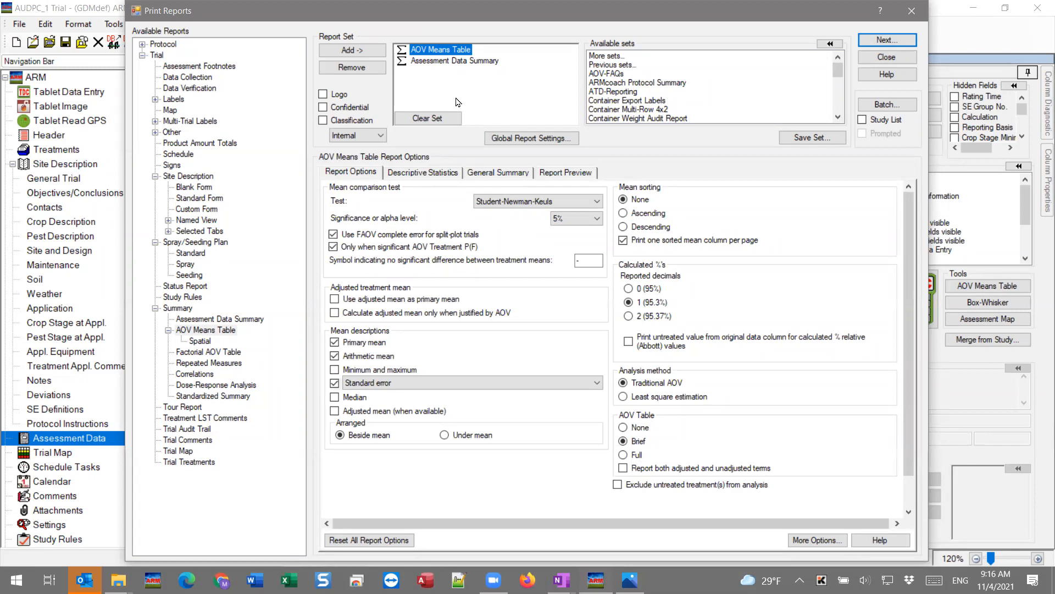
# Open the save dialog for the loaded report set, look over the existing set files and cancel without saving.
pyautogui.click(804, 140)
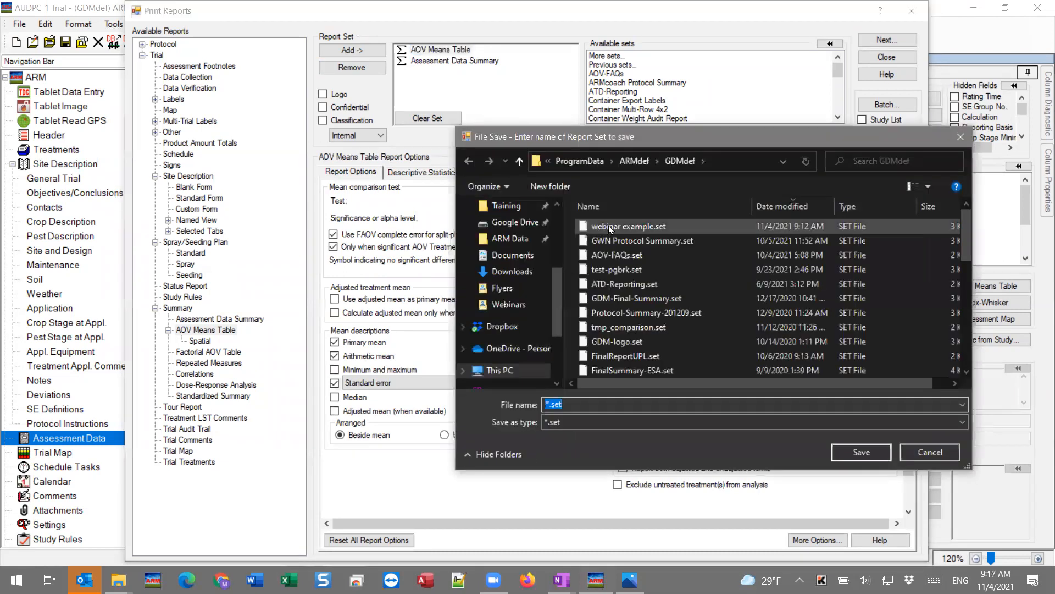
pyautogui.moveTo(639, 137); pyautogui.dragTo(515, 140)
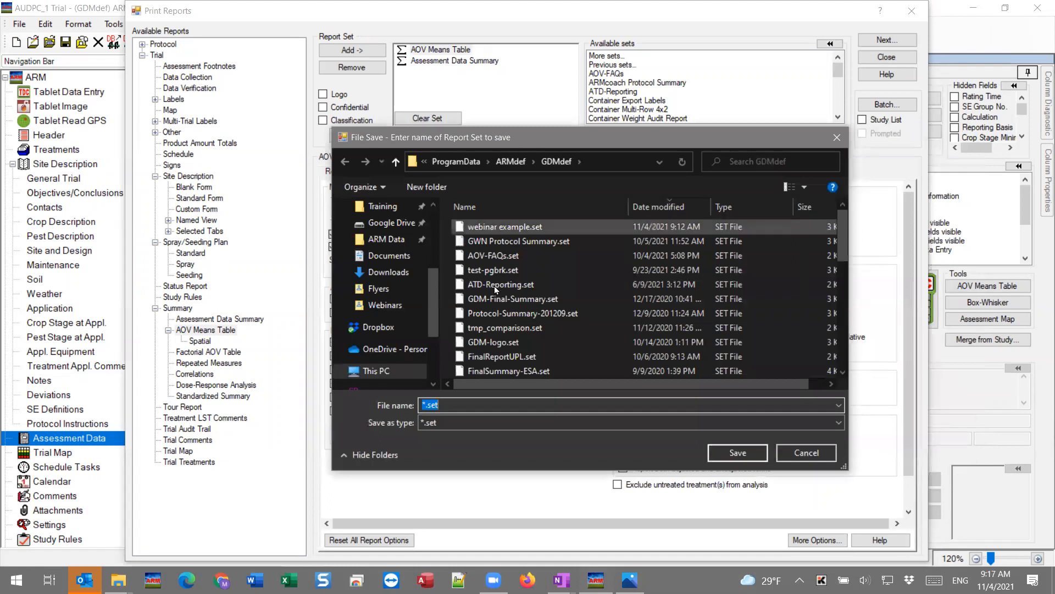
pyautogui.click(803, 454)
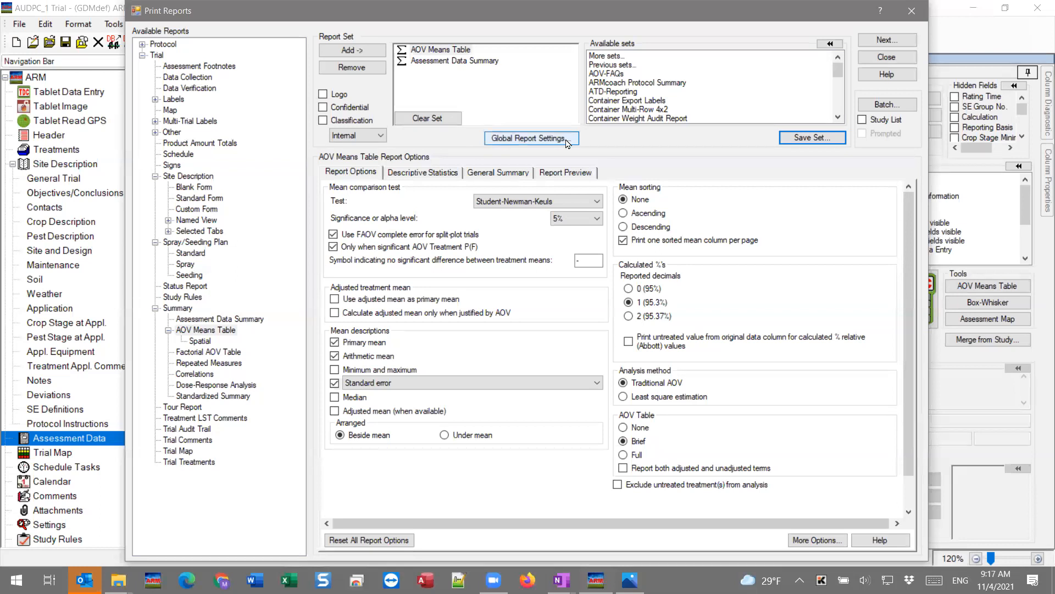
# Open the global report settings, examine the general options for treatments, treatment fields and data headers, and accept the dialog.
pyautogui.click(521, 142)
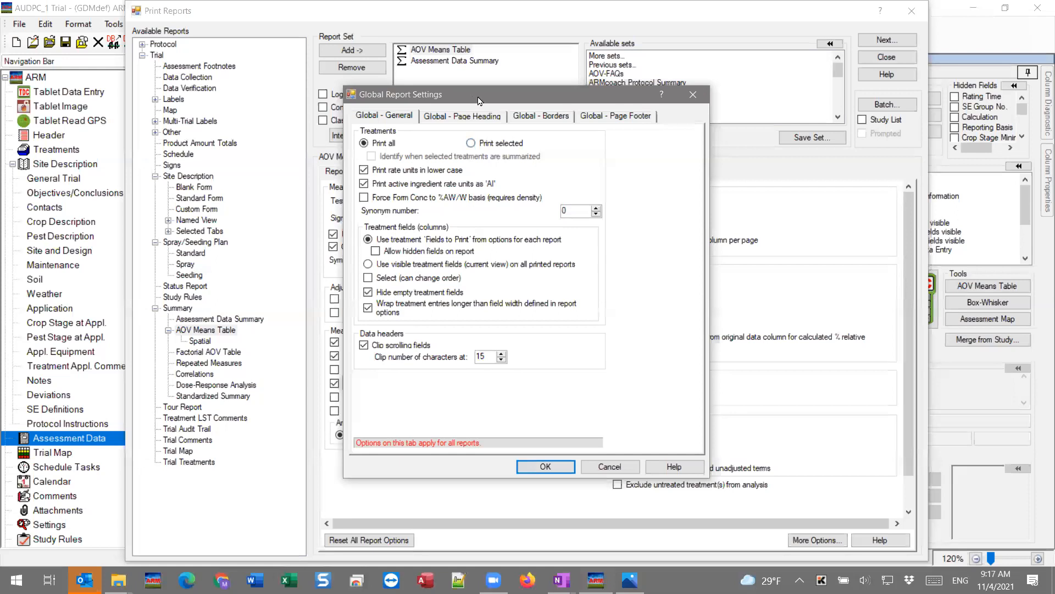
pyautogui.moveTo(474, 101); pyautogui.dragTo(571, 110)
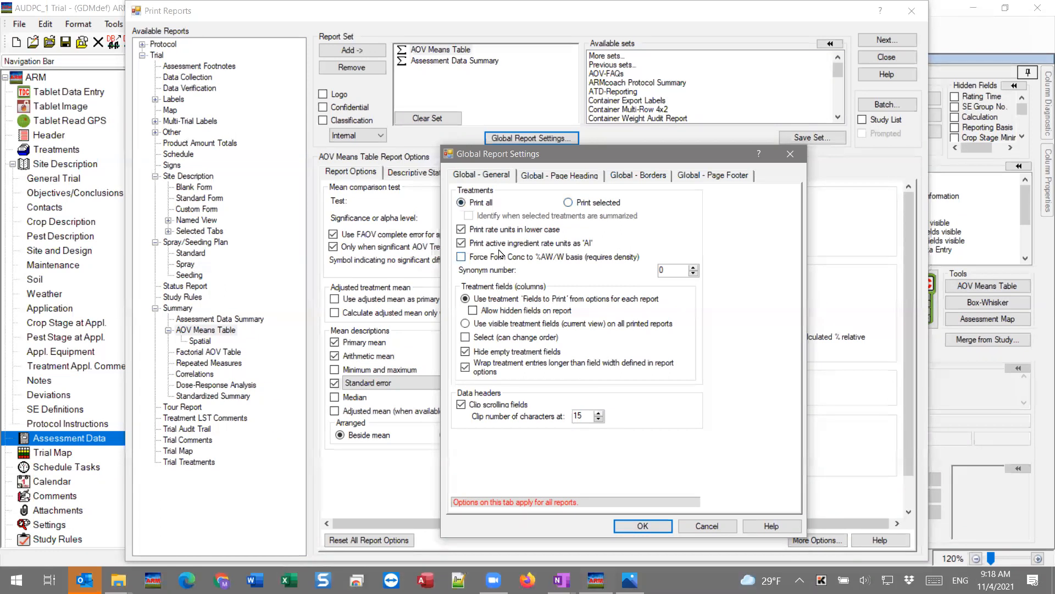
pyautogui.moveTo(520, 314)
pyautogui.click(643, 526)
# Open the complete options dialog for the AOV Means Table report, look over its option pages and close it.
pyautogui.click(805, 543)
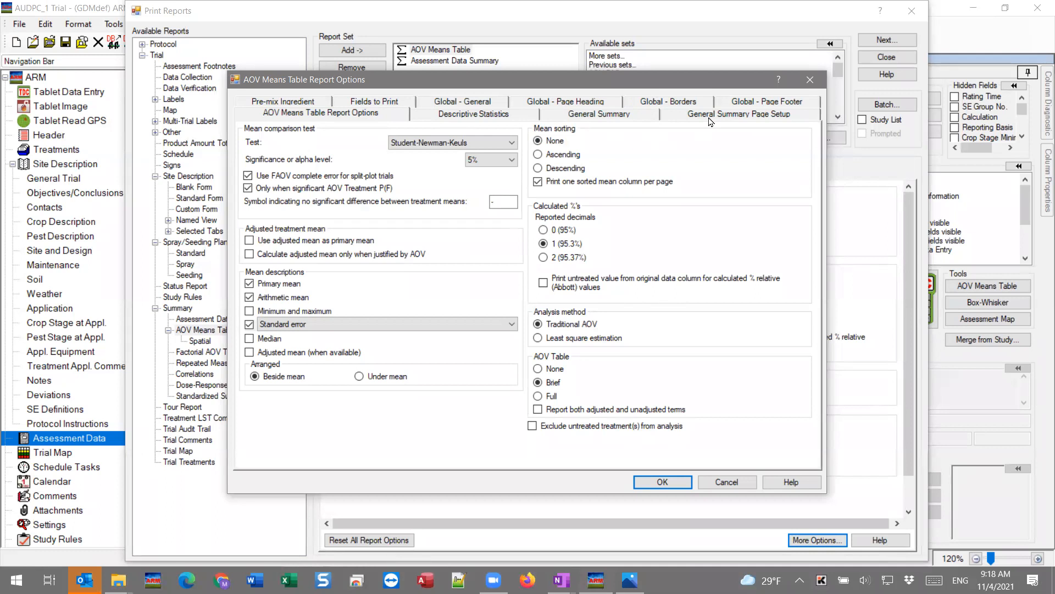
pyautogui.click(819, 85)
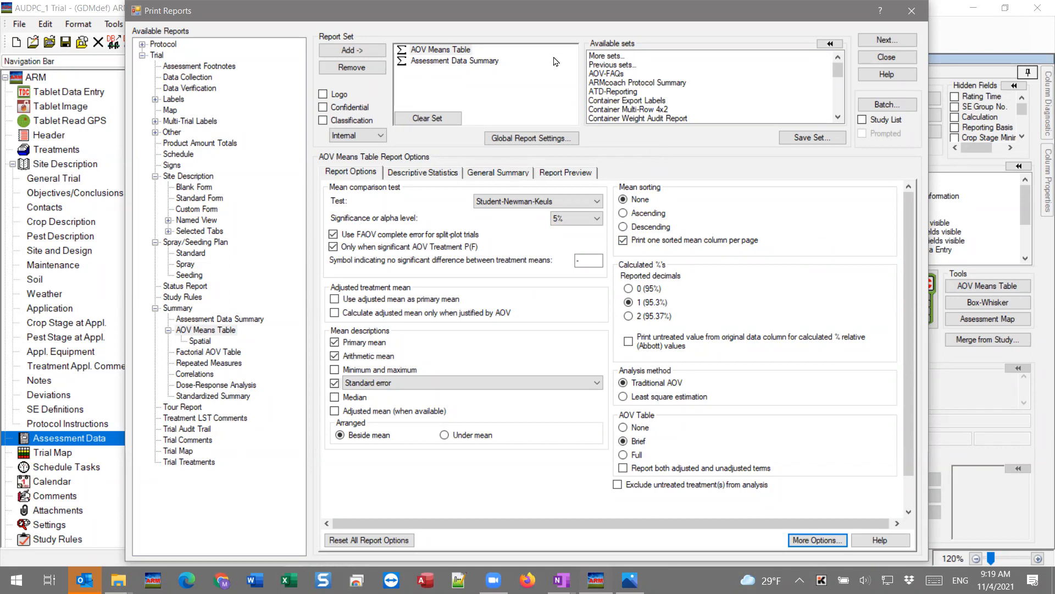
# Load the saved report set "webinar example" and proceed with printing it.
pyautogui.moveTo(841, 83); pyautogui.dragTo(840, 110)
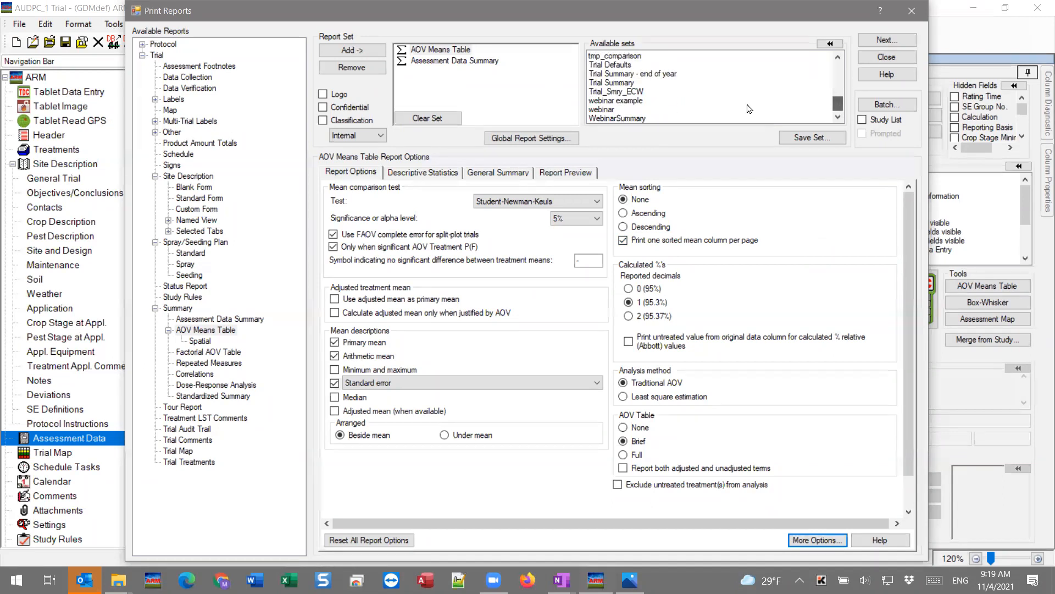
pyautogui.click(602, 102)
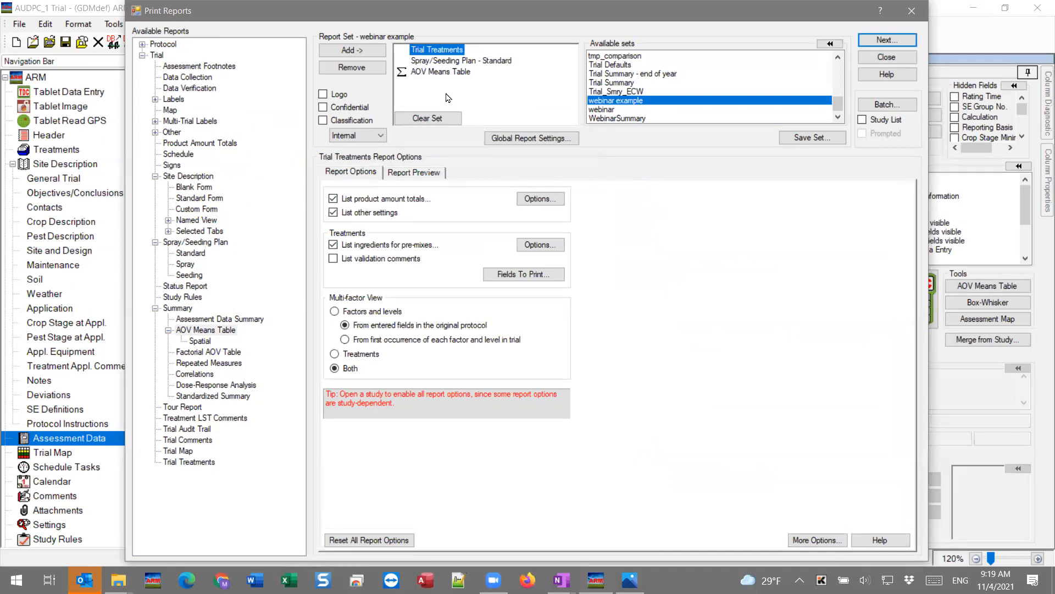
pyautogui.click(903, 46)
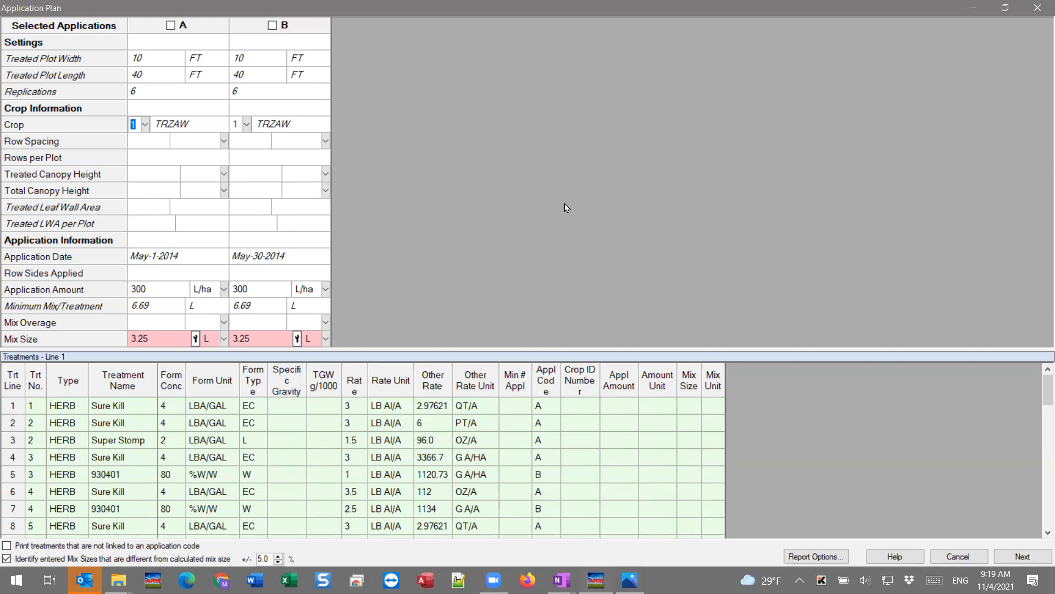
# Include application A in the application plan, look over its treatments and continue to the report messages.
pyautogui.click(171, 25)
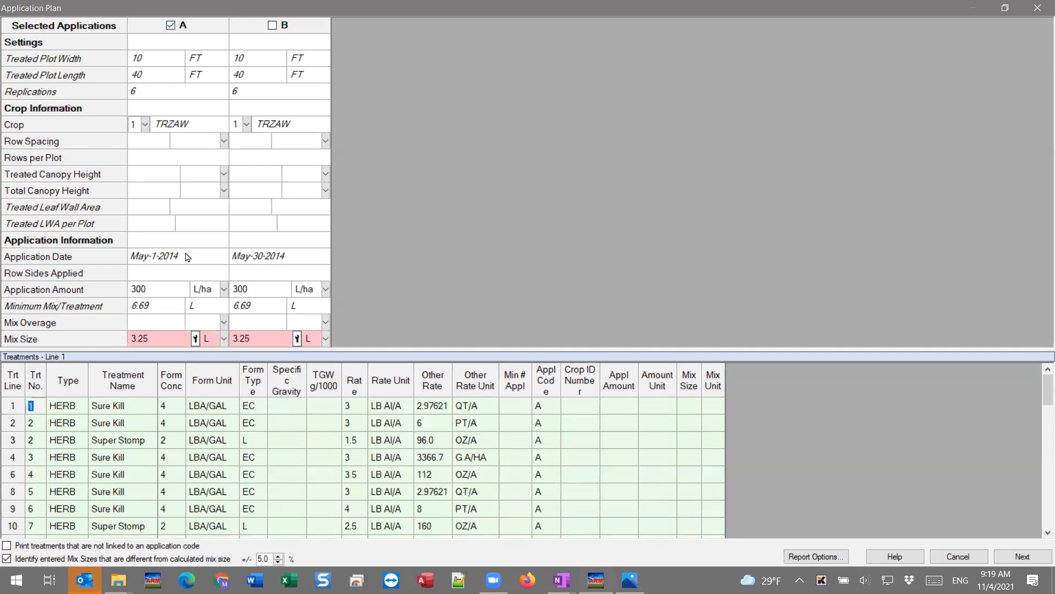
pyautogui.scroll(-3, 218, 476)
pyautogui.scroll(3, 214, 467)
pyautogui.click(1007, 561)
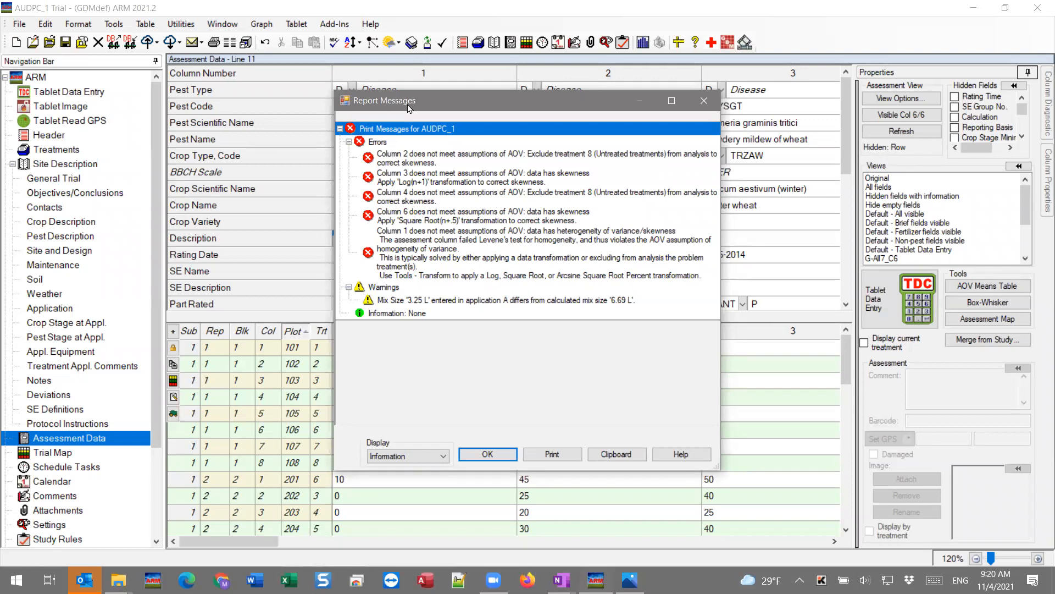
# Review the AOV assumption errors and the mix size warning for the trial, and accept the report messages.
pyautogui.click(380, 144)
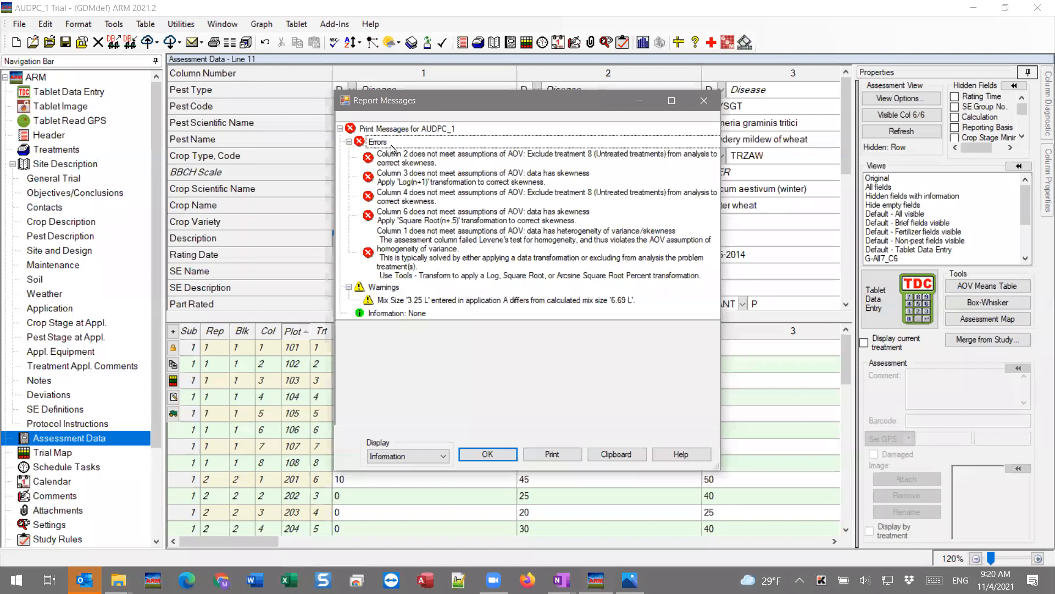
pyautogui.click(408, 158)
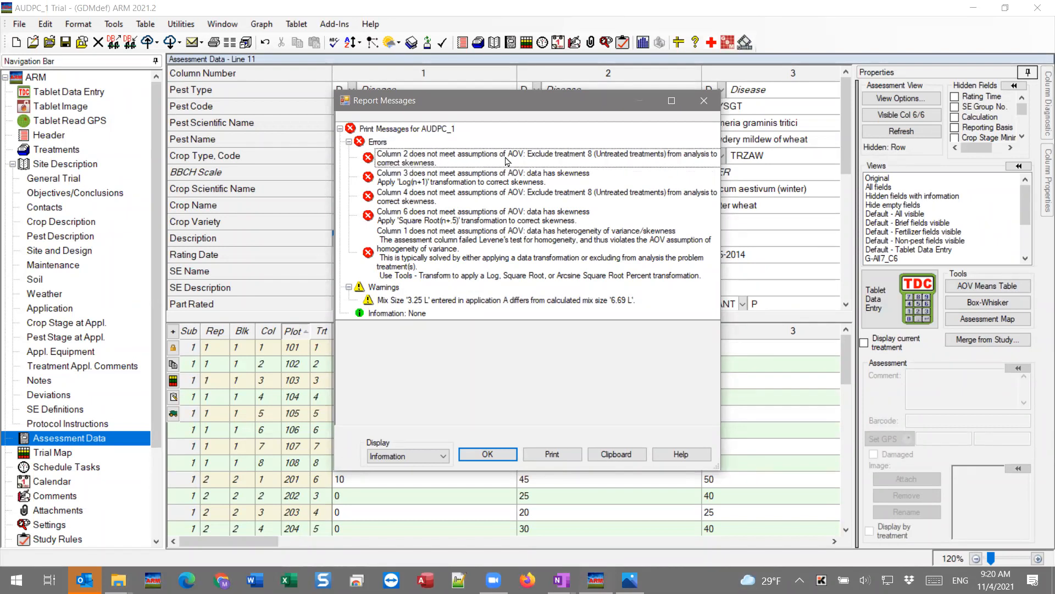
pyautogui.click(488, 177)
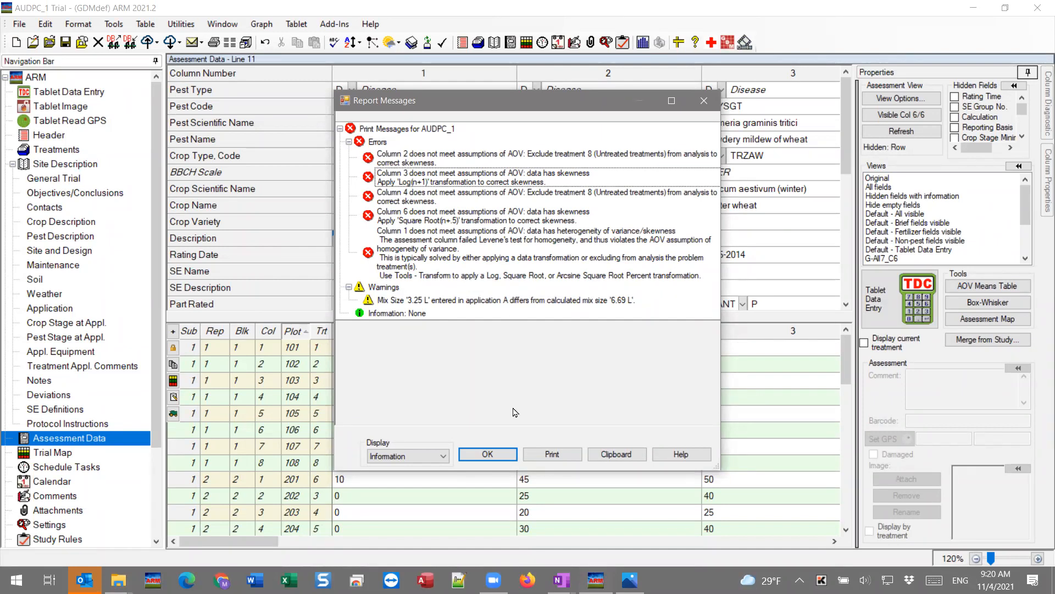
pyautogui.click(379, 301)
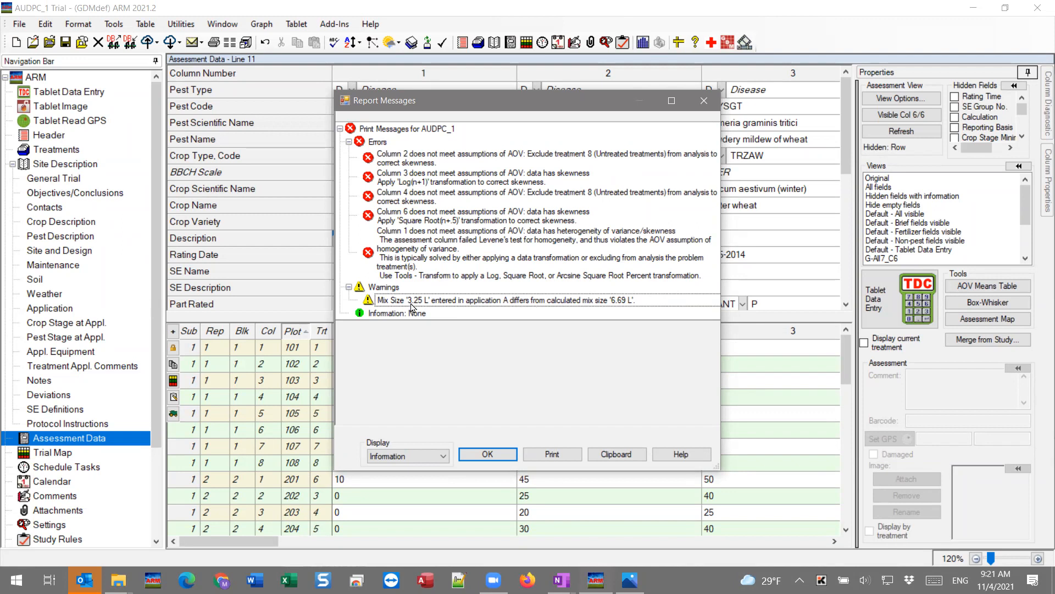
pyautogui.click(487, 454)
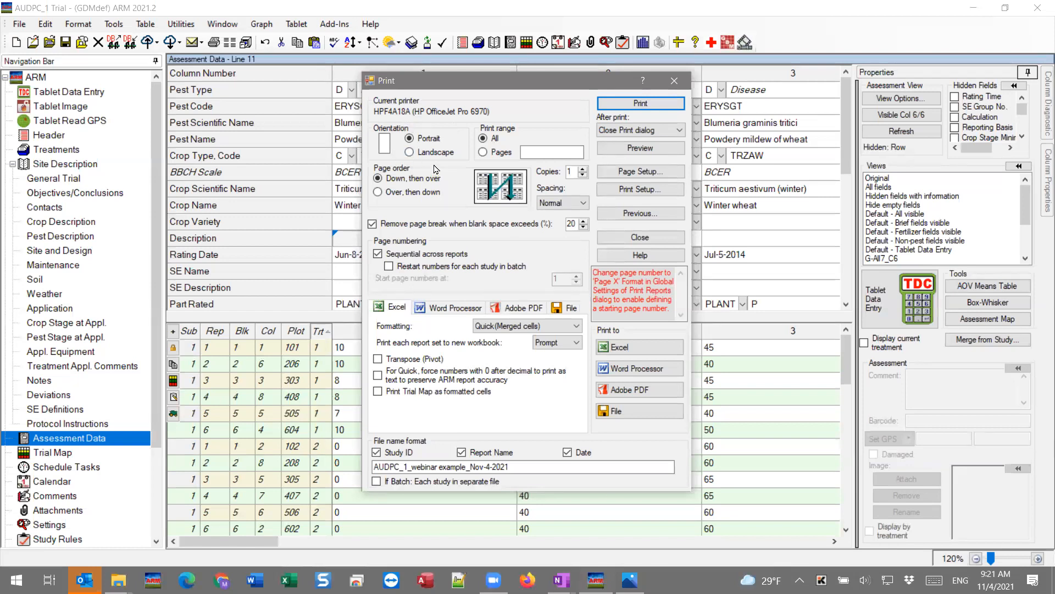
# Set the print range to all pages and open the print preview of the report set.
pyautogui.click(515, 153)
pyautogui.click(482, 139)
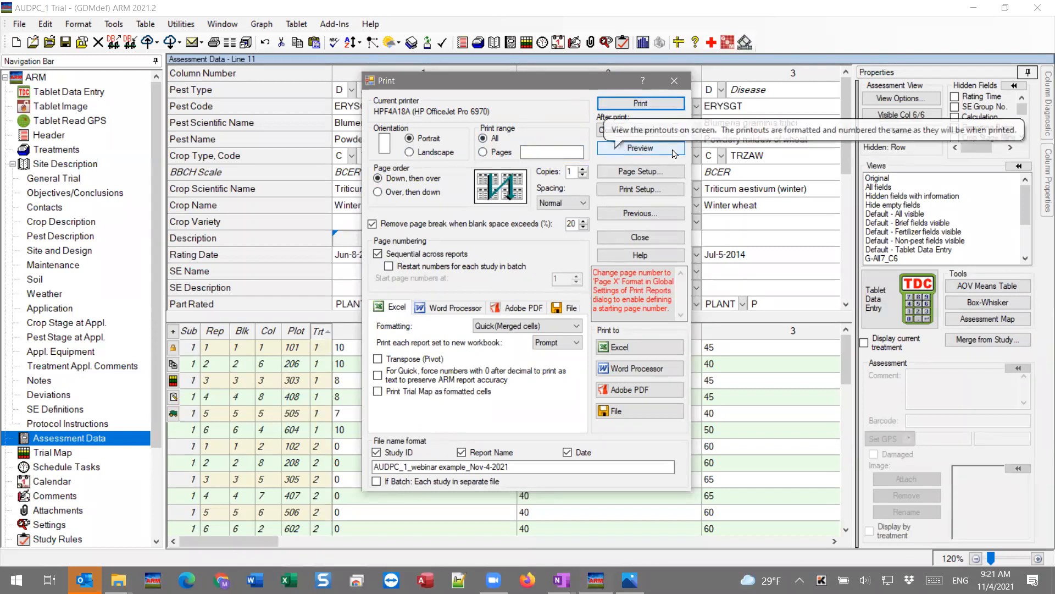
pyautogui.click(649, 151)
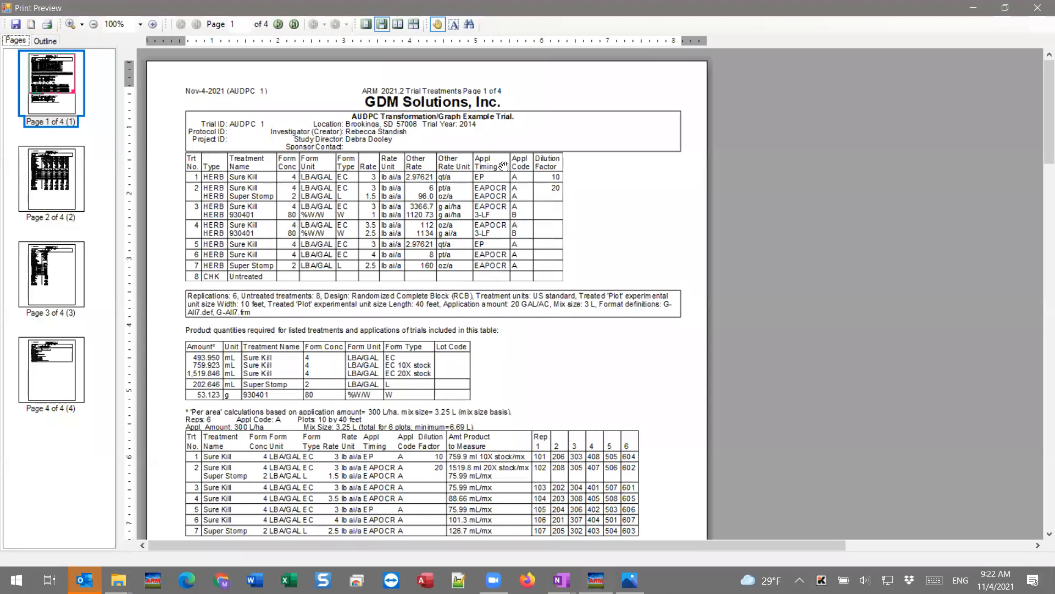
# Examine the treatment list, product quantities and spray plan on the first page of the preview at 150% zoom.
pyautogui.click(157, 25)
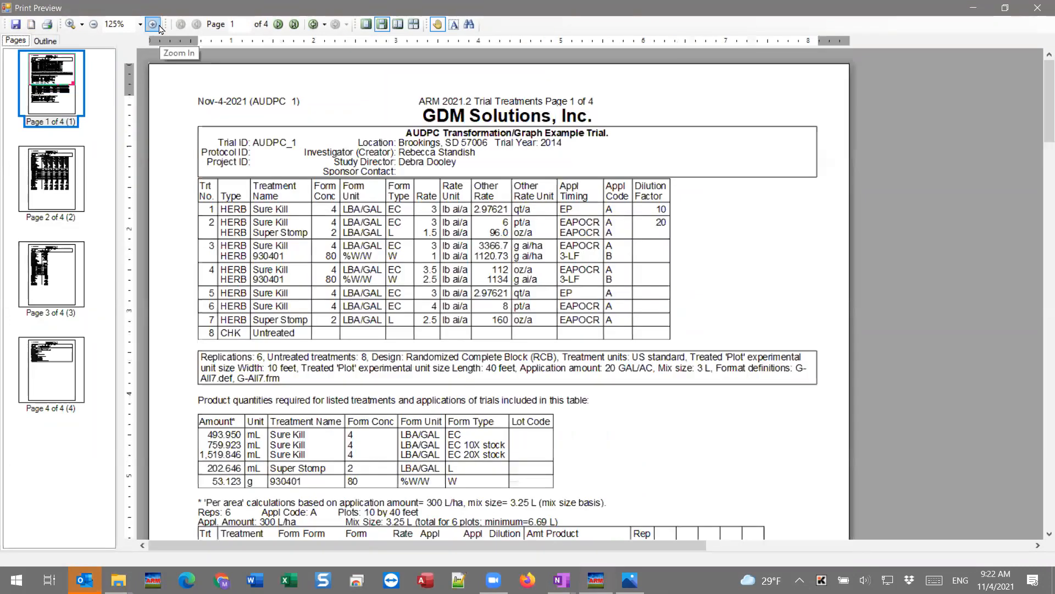
pyautogui.click(159, 27)
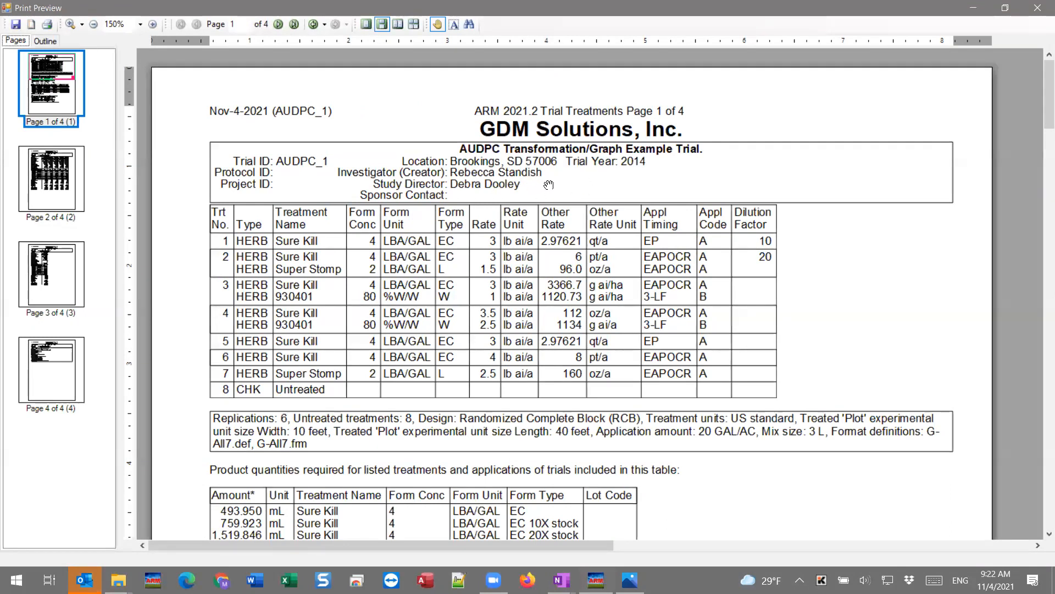
pyautogui.scroll(-3, 549, 183)
pyautogui.scroll(-1, 491, 224)
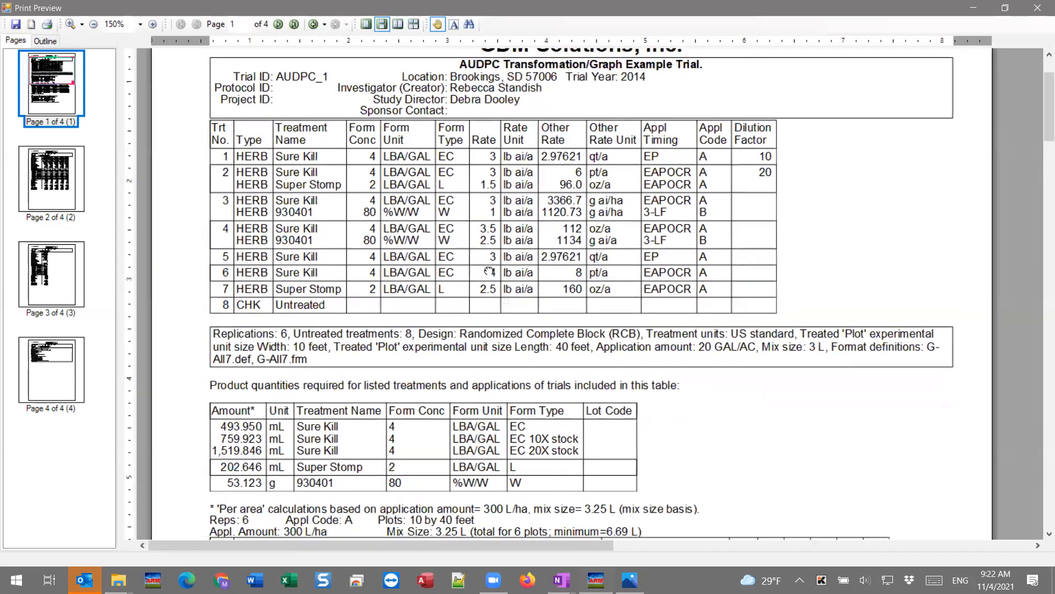
pyautogui.moveTo(491, 224); pyautogui.dragTo(491, 211)
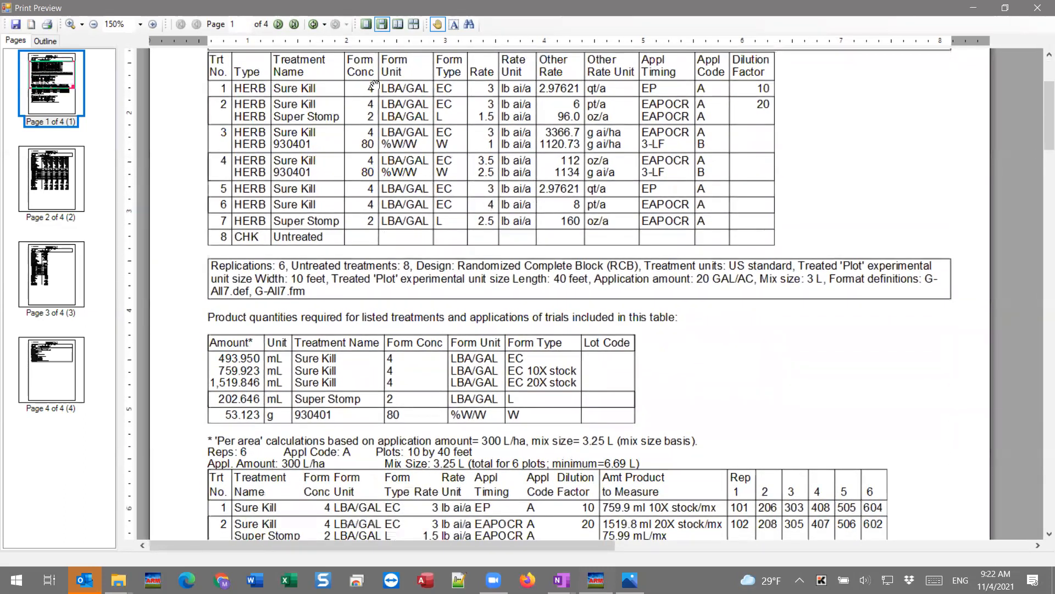
pyautogui.scroll(1, 210, 194)
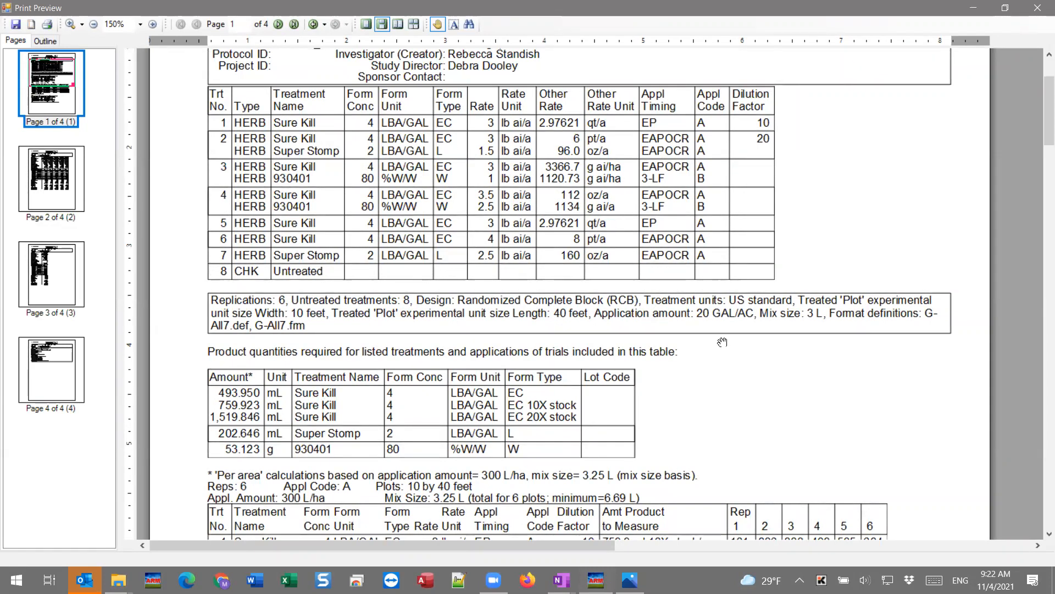
pyautogui.scroll(-3, 722, 341)
pyautogui.scroll(-3, 736, 135)
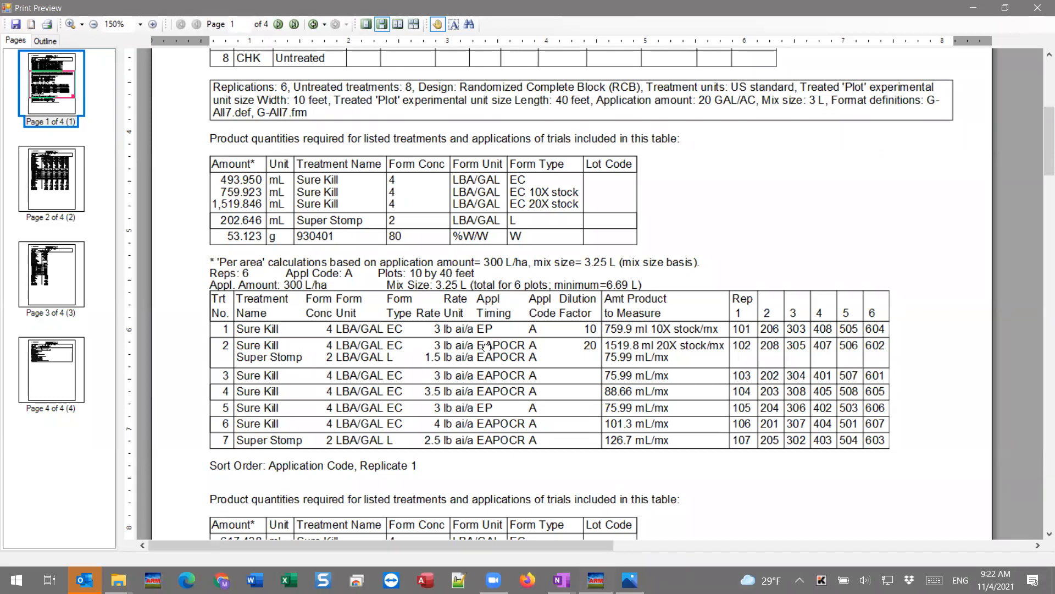
pyautogui.scroll(-4, 487, 346)
pyautogui.moveTo(488, 153); pyautogui.dragTo(488, 178)
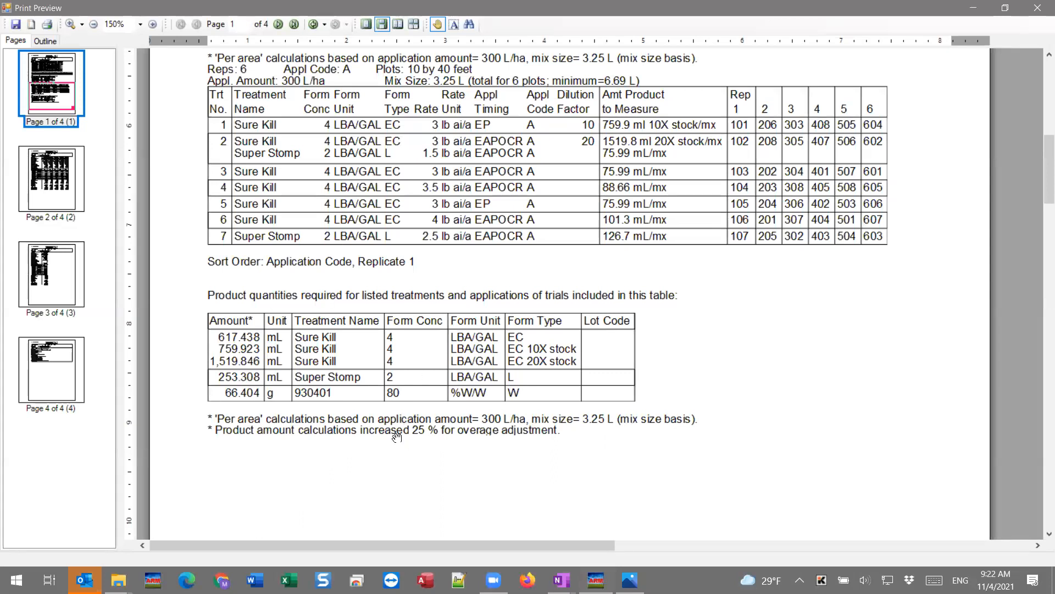
pyautogui.moveTo(395, 431); pyautogui.dragTo(397, 275)
# Examine the AOV Means Table pages of the preview, including assessment columns, statistics and the code descriptions on the last page.
pyautogui.scroll(-8, 397, 276)
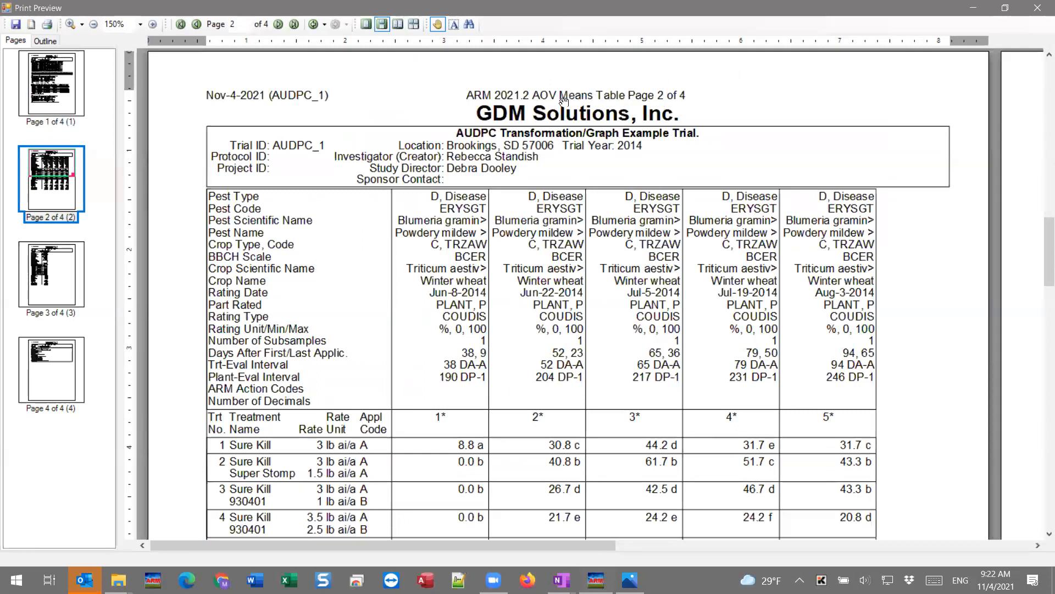
pyautogui.moveTo(567, 391); pyautogui.dragTo(580, 91)
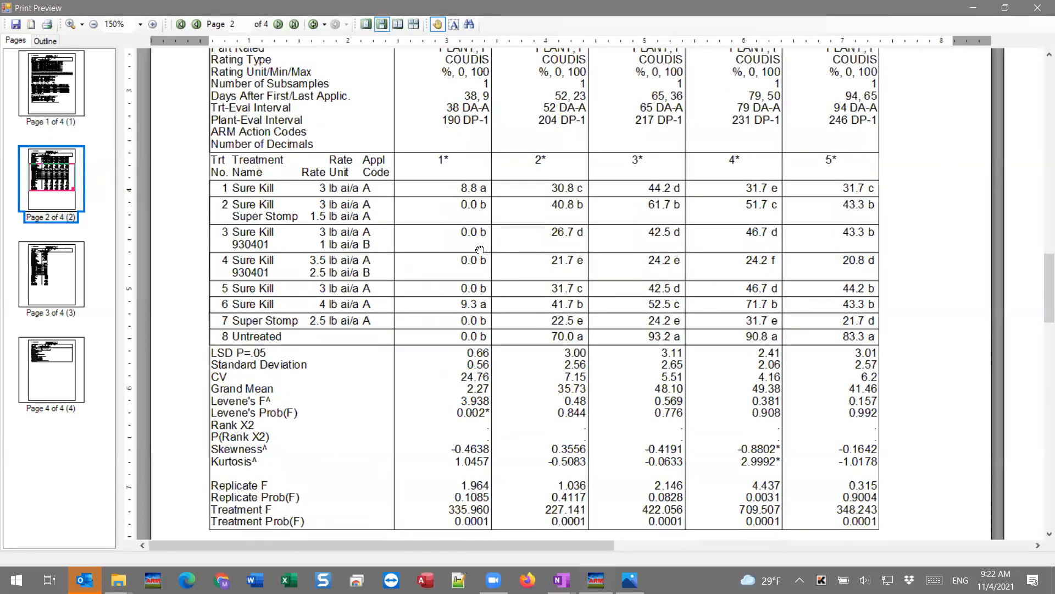
pyautogui.moveTo(822, 353); pyautogui.dragTo(456, 270)
pyautogui.moveTo(681, 206); pyautogui.dragTo(344, 433)
pyautogui.moveTo(549, 315); pyautogui.dragTo(666, 311)
pyautogui.moveTo(425, 335); pyautogui.dragTo(692, 291)
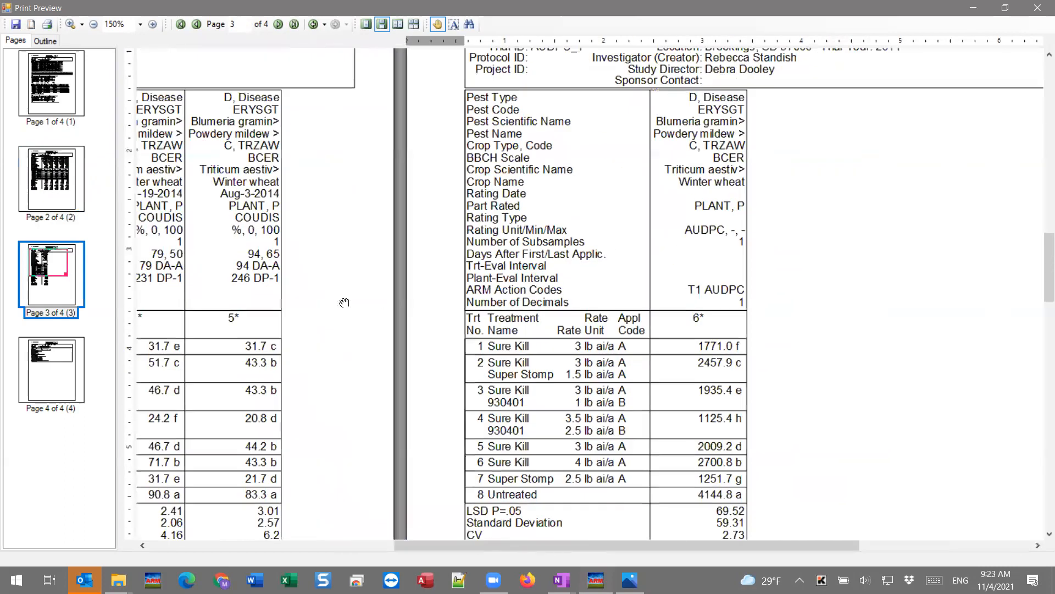
pyautogui.moveTo(343, 302); pyautogui.dragTo(653, 283)
pyautogui.moveTo(445, 325); pyautogui.dragTo(582, 170)
pyautogui.scroll(-15, 499, 372)
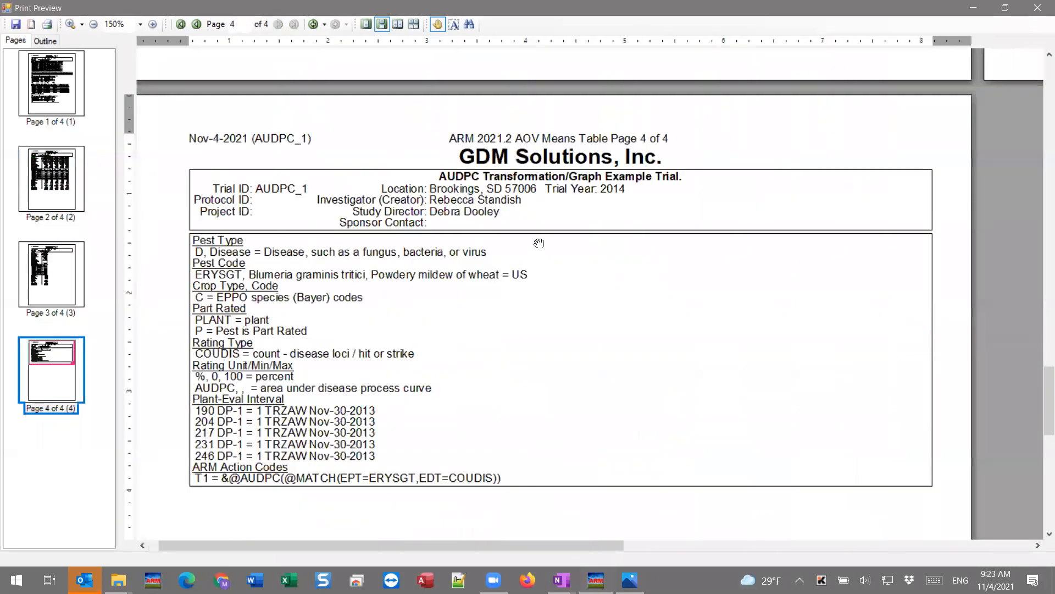
pyautogui.scroll(-3, 536, 321)
pyautogui.scroll(3, 537, 321)
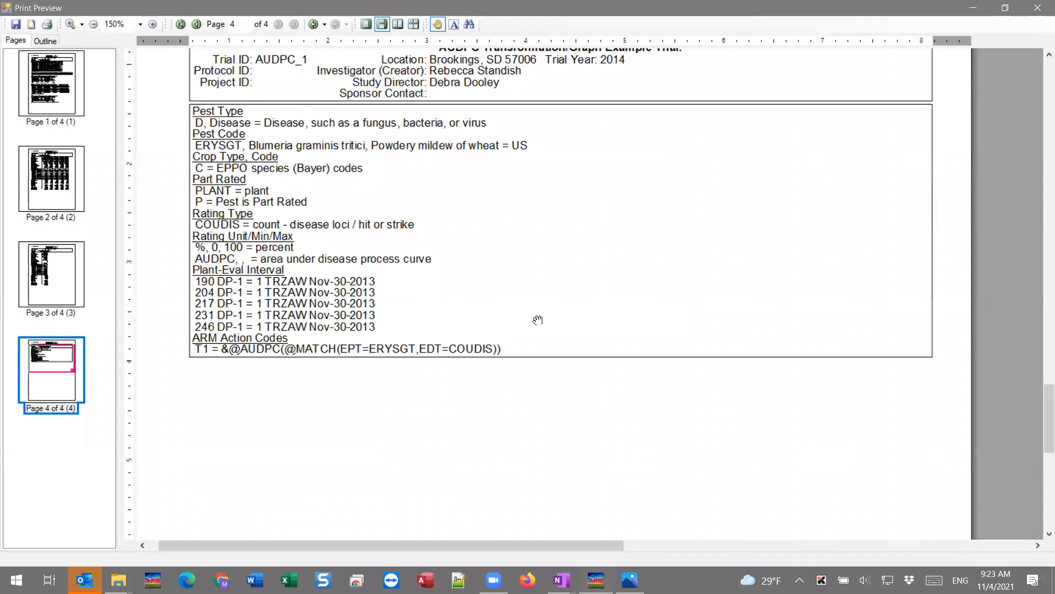
pyautogui.scroll(2, 537, 320)
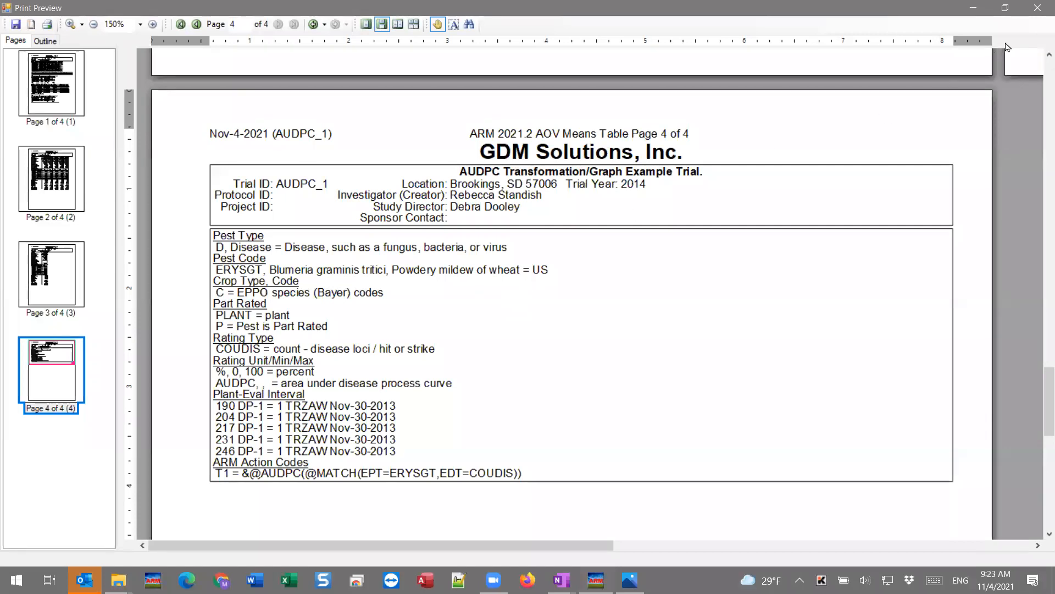
# Close the preview, turn off removing page breaks when blank space exceeds the set percentage, and preview the report set again.
pyautogui.click(1036, 9)
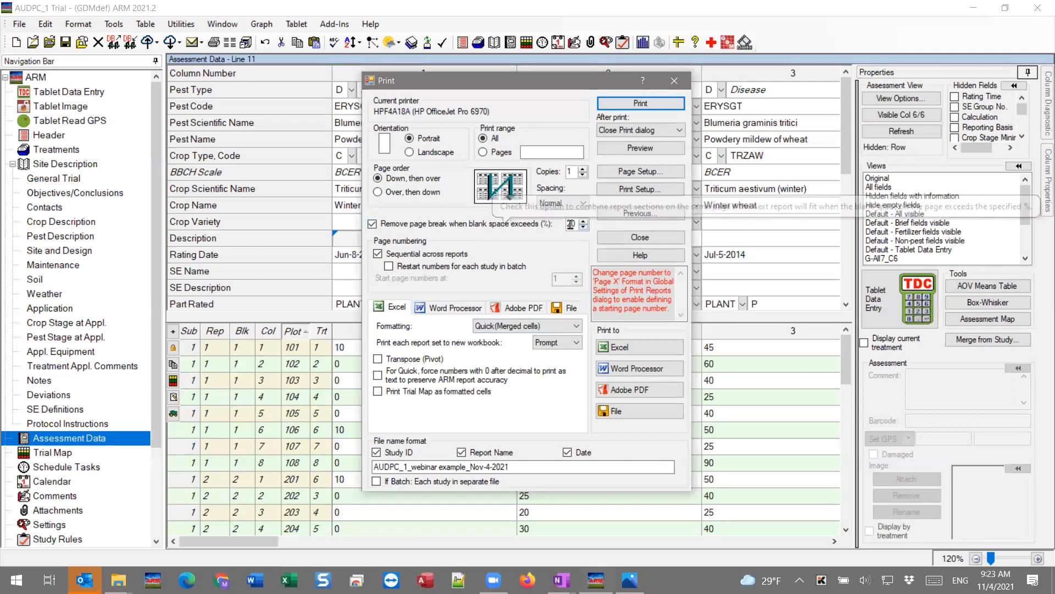
pyautogui.click(373, 224)
pyautogui.click(620, 156)
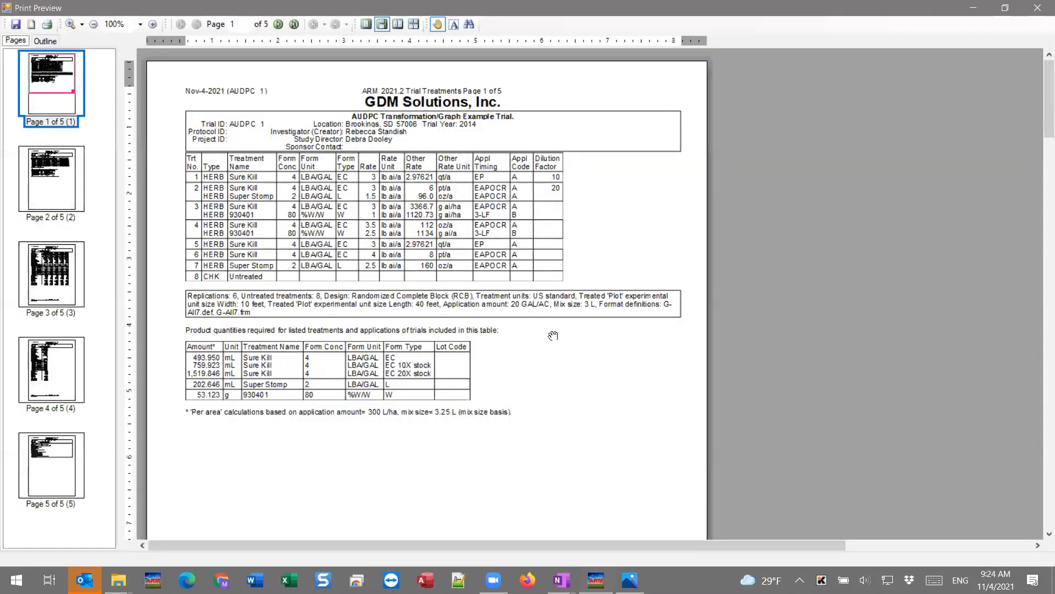
# Examine how the Trial Treatments and Spray/Seeding Plan reports are laid out across the first two preview pages at 125% zoom.
pyautogui.click(153, 24)
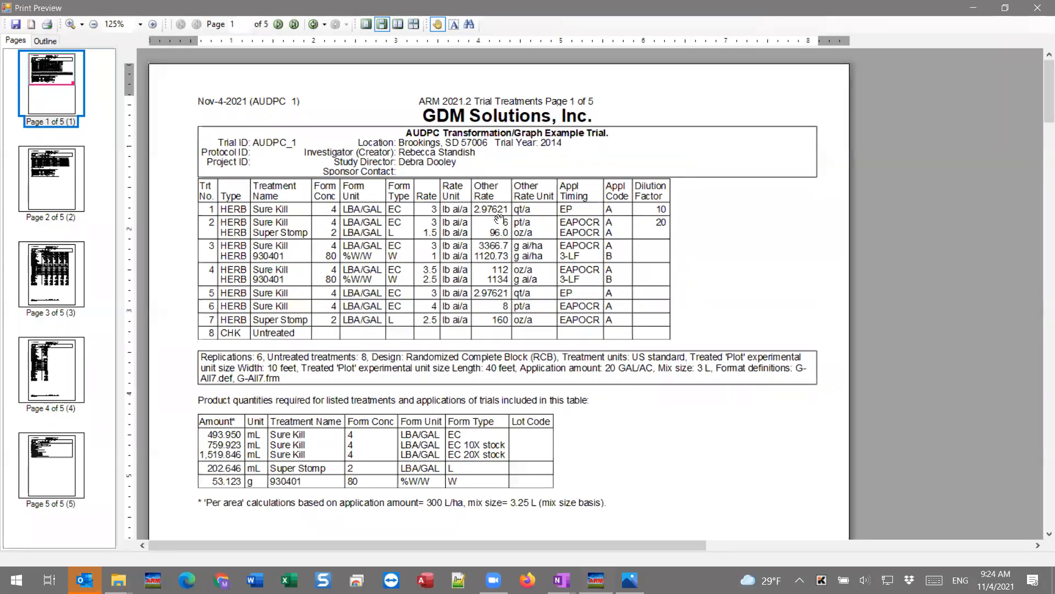
pyautogui.scroll(-2, 486, 337)
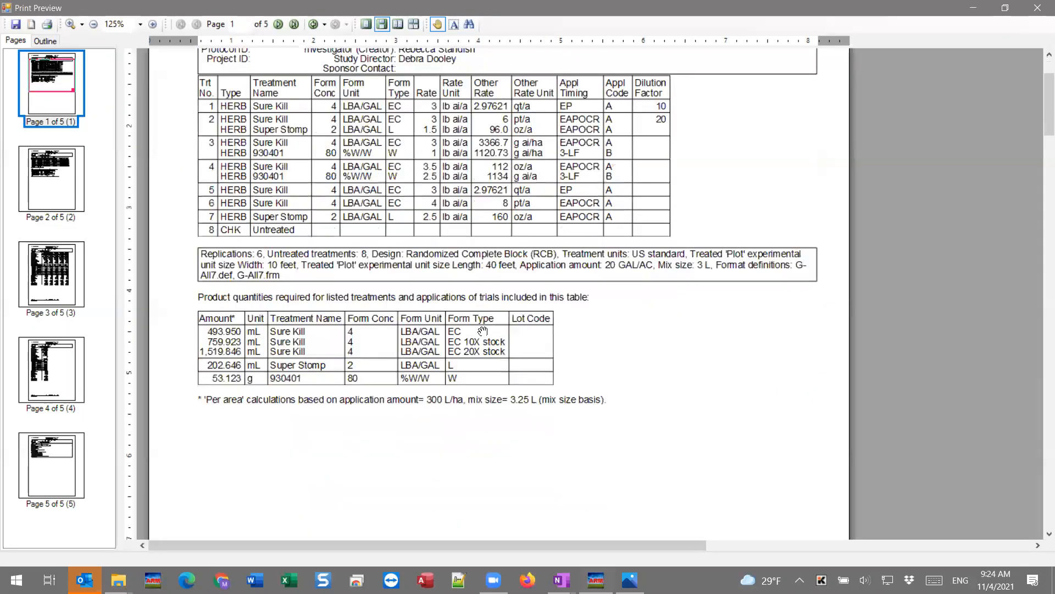
pyautogui.scroll(-8, 482, 331)
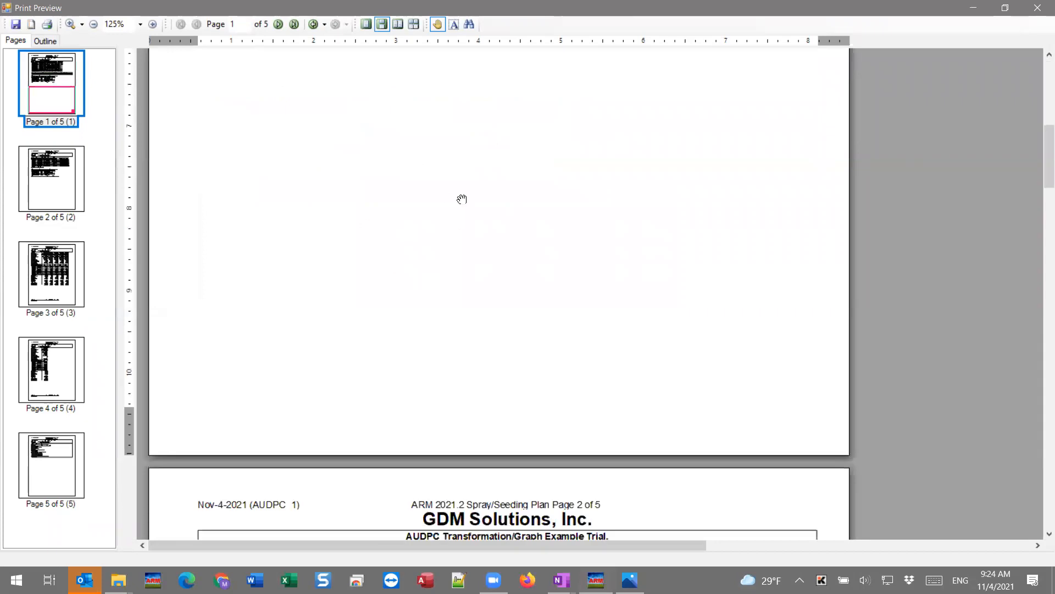
pyautogui.scroll(2, 461, 199)
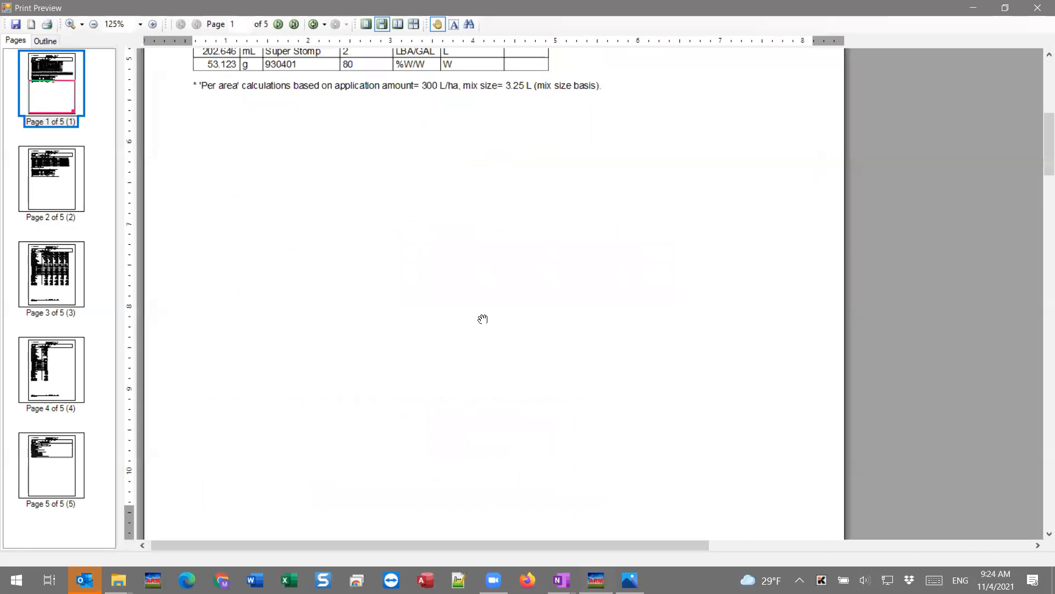
pyautogui.scroll(-7, 480, 214)
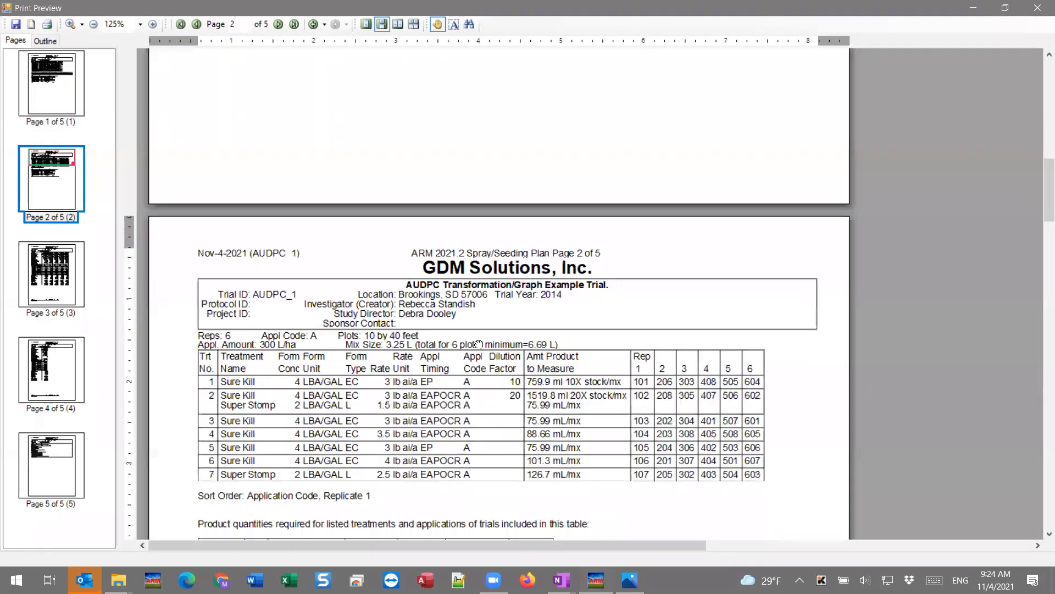
pyautogui.scroll(-3, 478, 344)
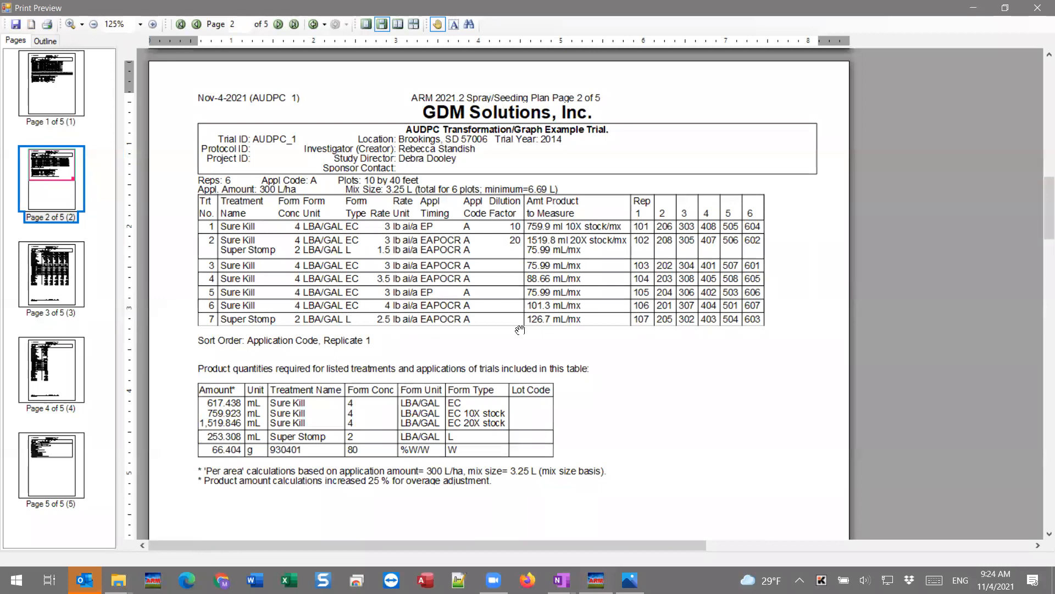
# Examine the Spray/Seeding Plan and AOV Means Table pages through to the last preview page, and close the preview.
pyautogui.scroll(-8, 520, 330)
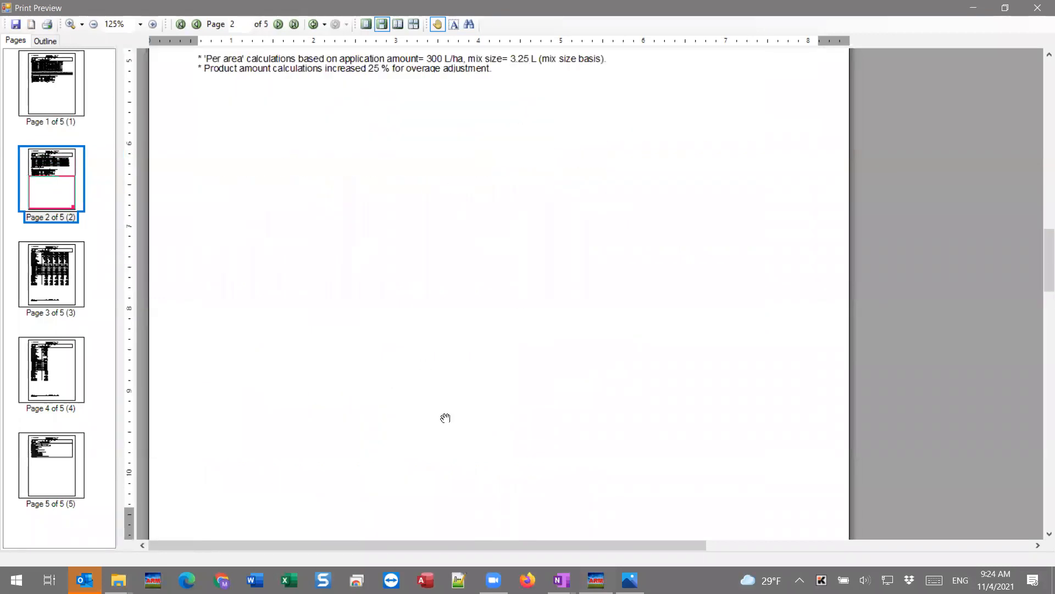
pyautogui.moveTo(513, 442); pyautogui.dragTo(526, 236)
pyautogui.moveTo(498, 478); pyautogui.dragTo(517, 143)
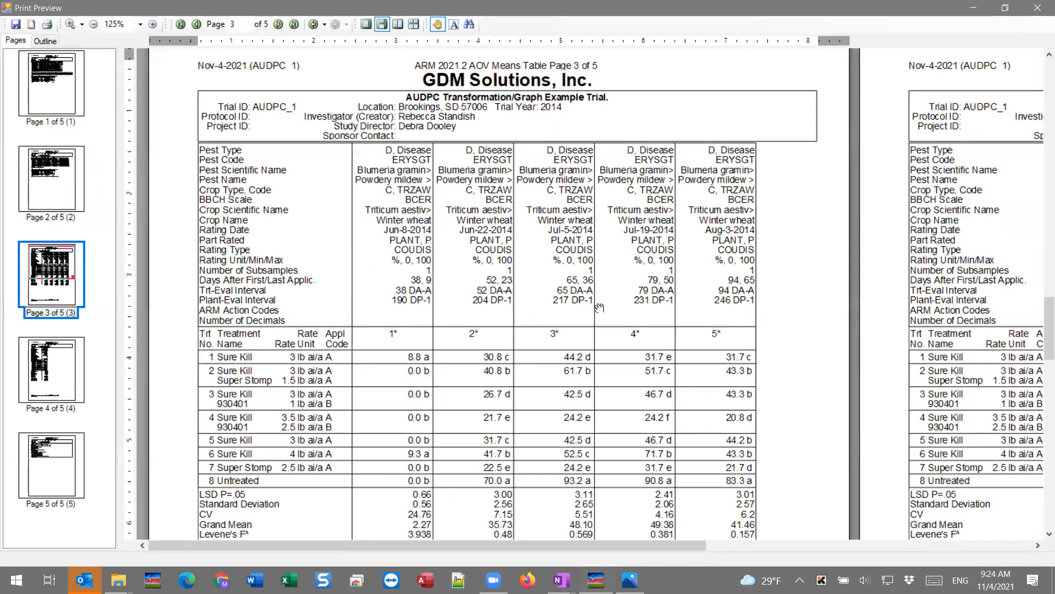
pyautogui.scroll(-4, 590, 424)
pyautogui.scroll(-3, 577, 398)
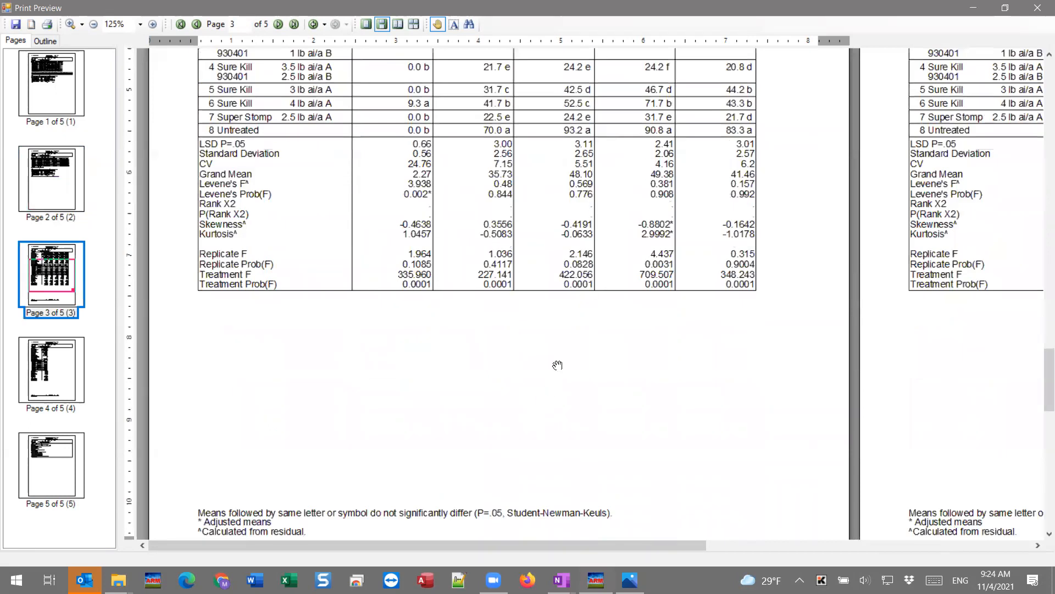
pyautogui.scroll(-10, 556, 365)
pyautogui.scroll(8, 557, 367)
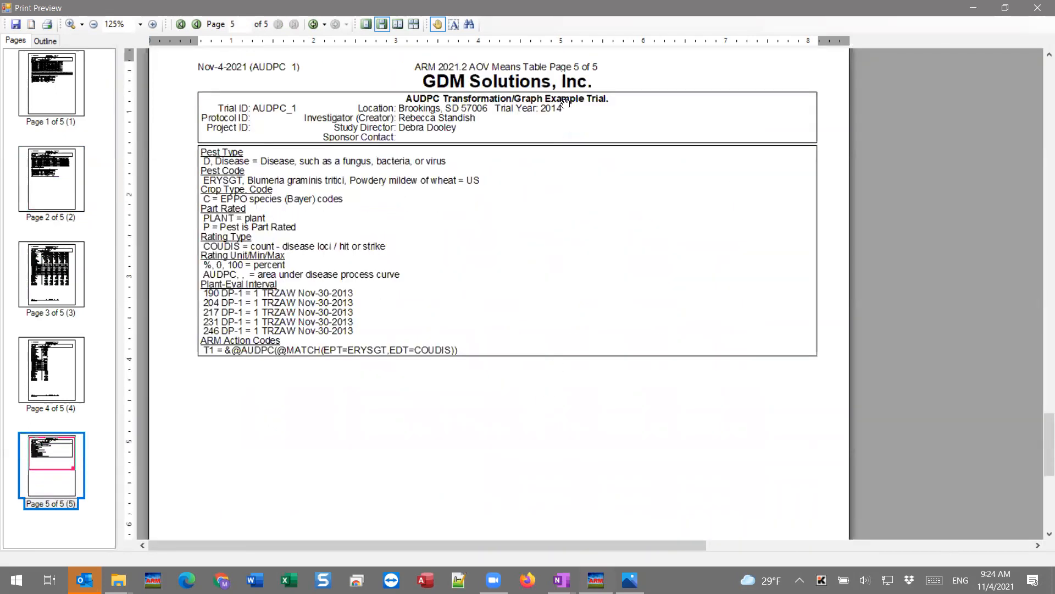
pyautogui.scroll(2, 589, 267)
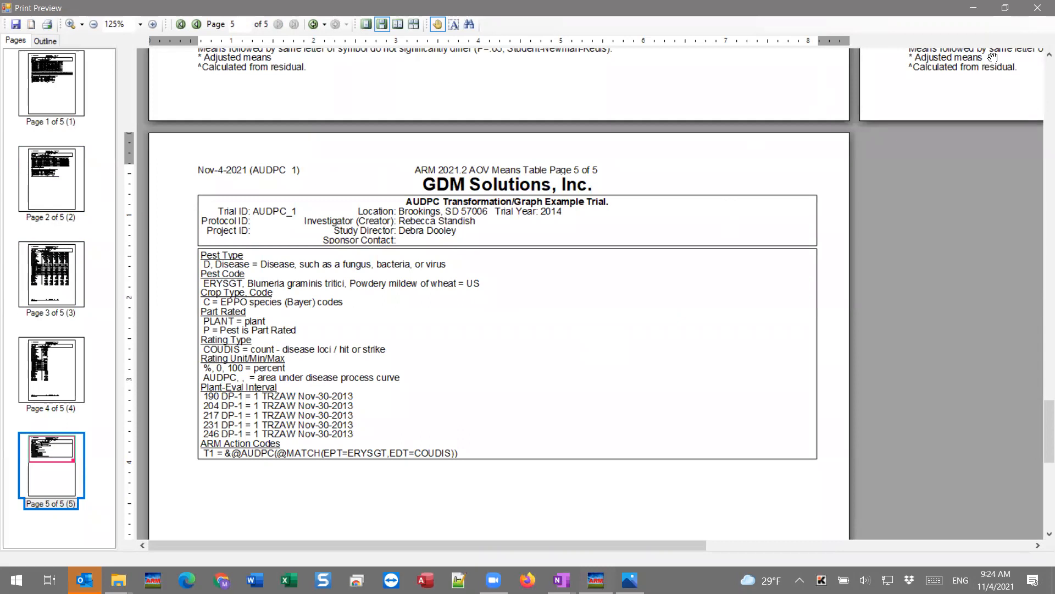
pyautogui.click(1038, 8)
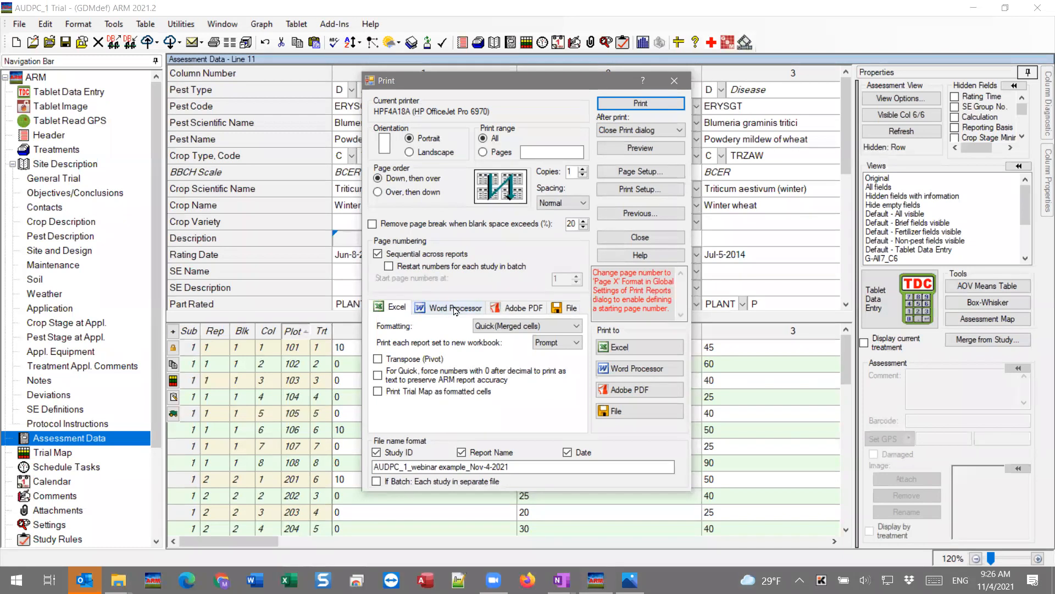
# Review the Adobe PDF, Word Processor and Excel output options, and switch to Photos to view the report output options slide.
pyautogui.click(521, 312)
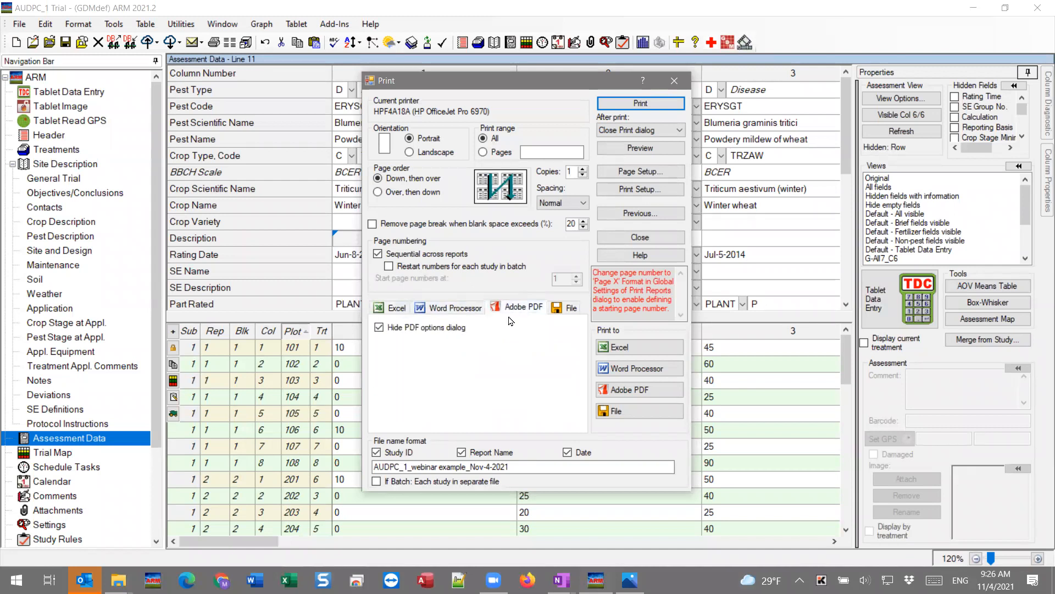
pyautogui.click(446, 308)
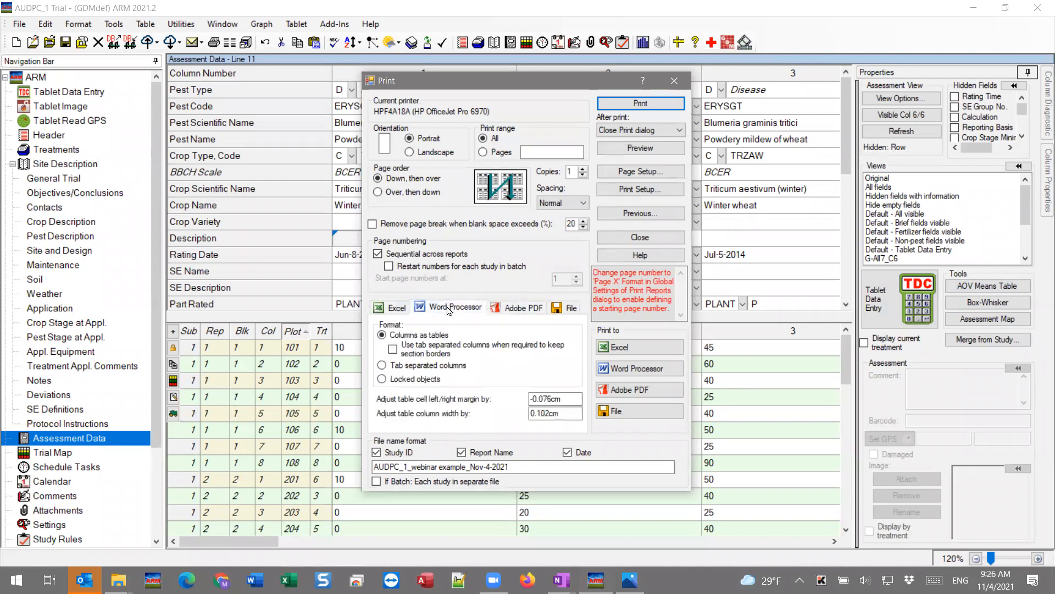
pyautogui.click(404, 311)
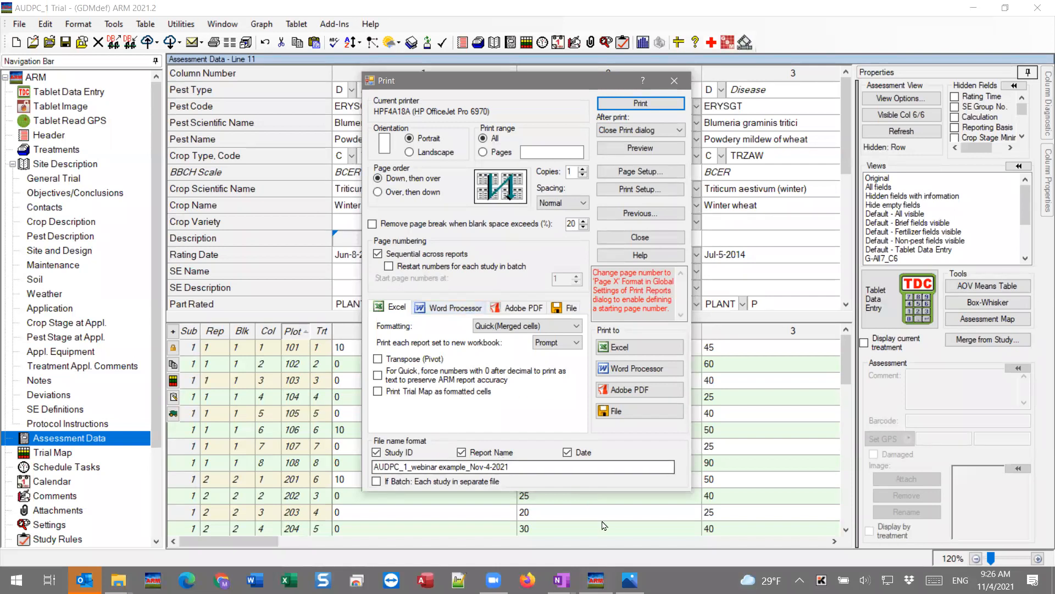
pyautogui.click(629, 581)
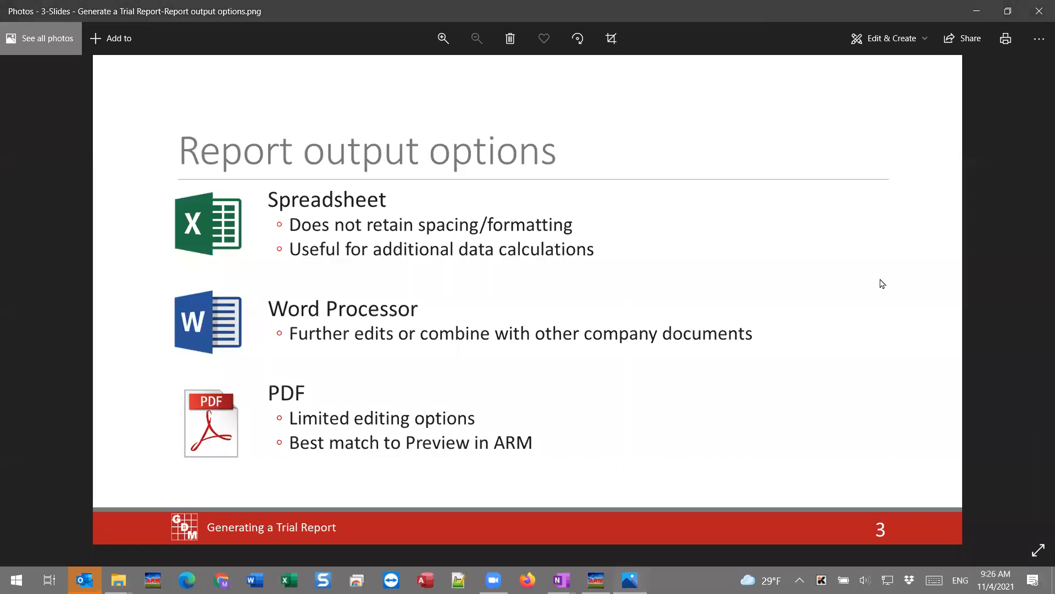
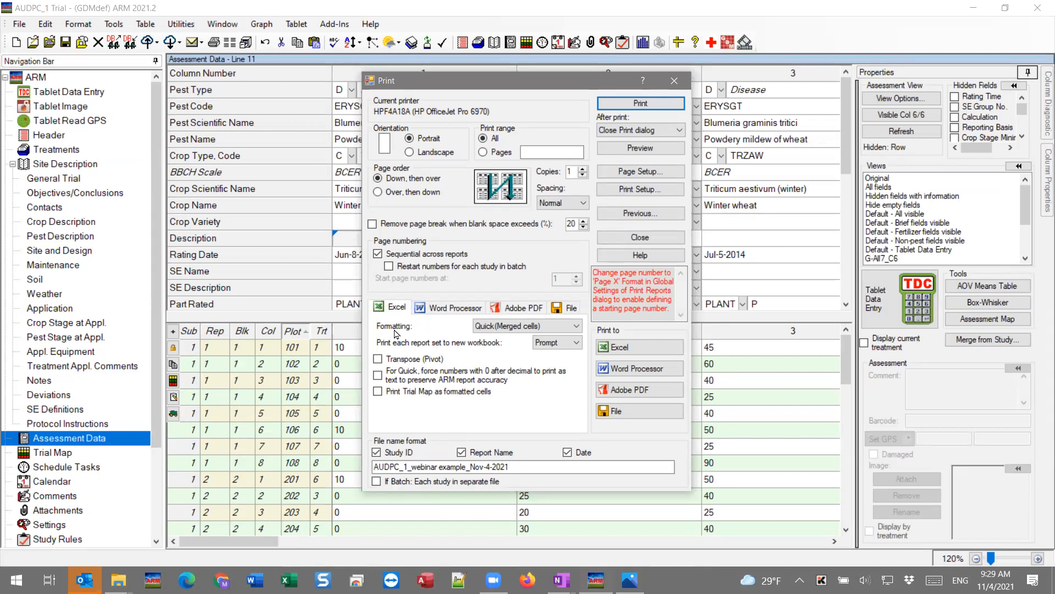
# Look through the Excel formatting choices, trying All and None for the report output.
pyautogui.click(560, 328)
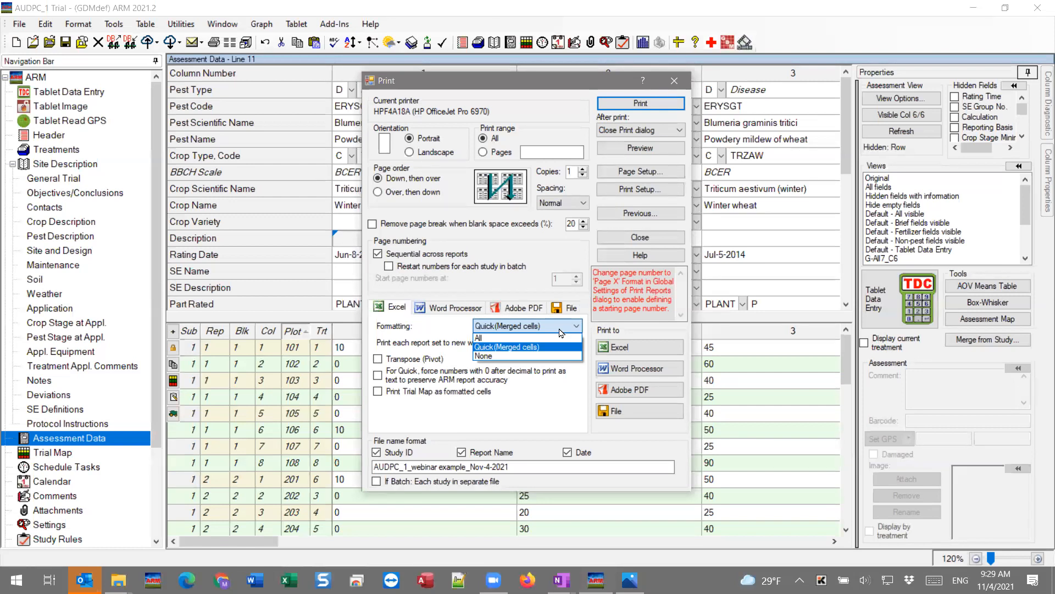
pyautogui.click(561, 332)
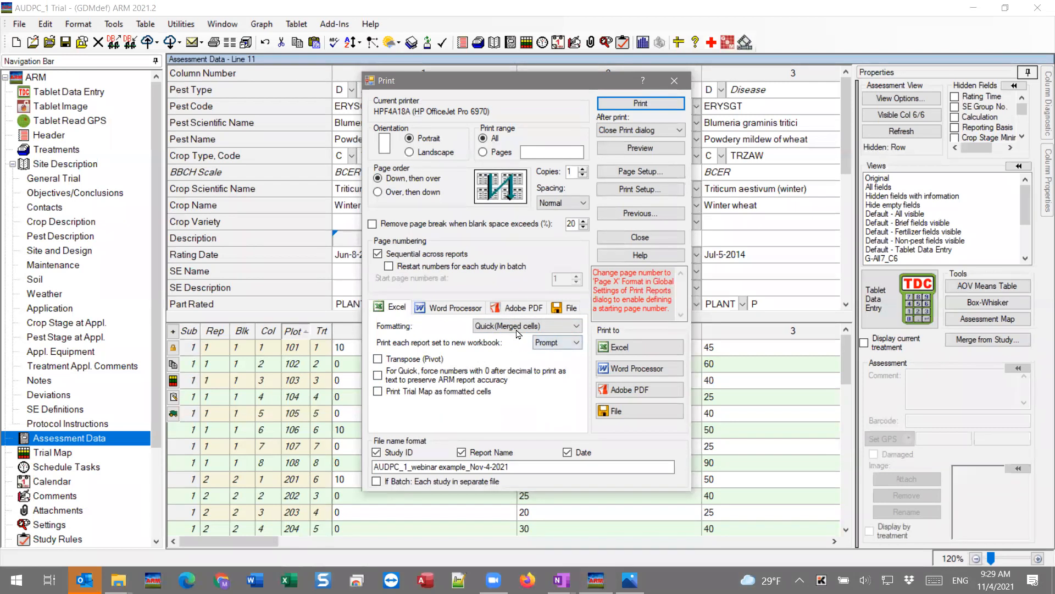
pyautogui.click(555, 326)
pyautogui.click(508, 338)
pyautogui.click(527, 326)
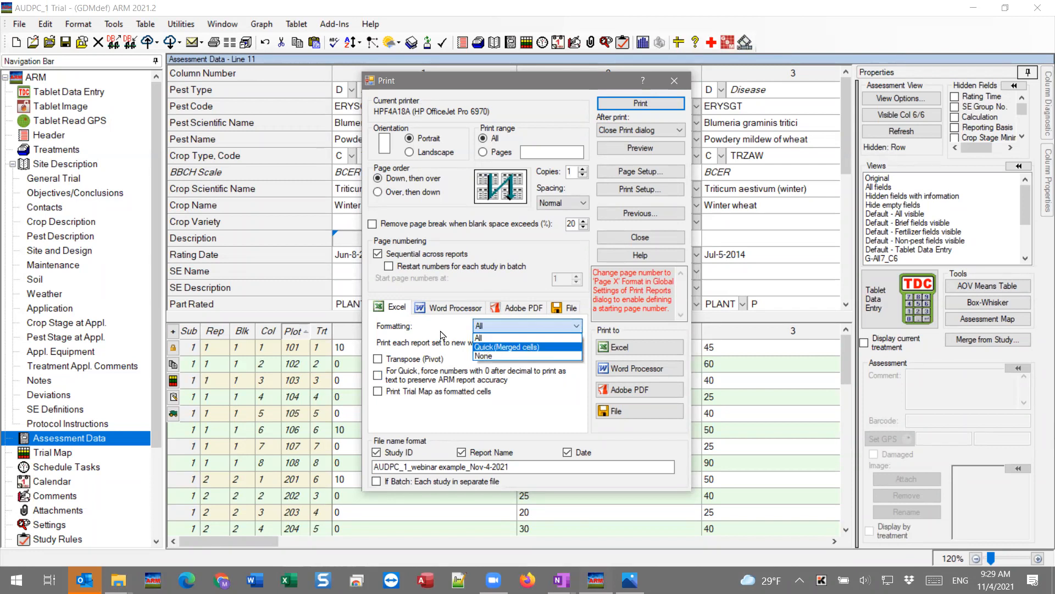
pyautogui.click(495, 356)
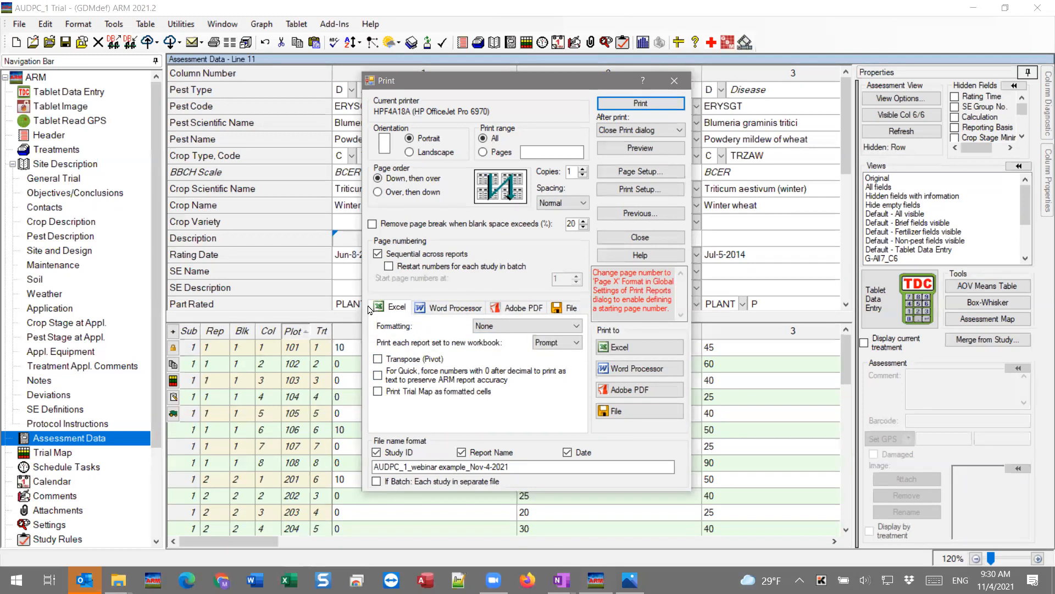
# Export the report set to Excel with Quick(Merged cells) formatting and show the resulting workbook in a maximized window.
pyautogui.click(644, 348)
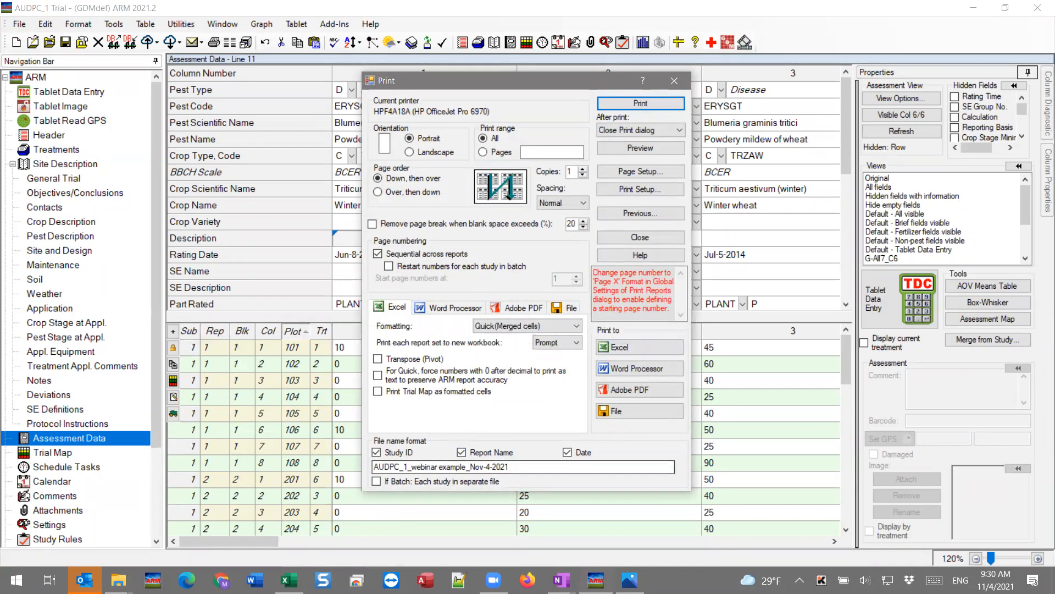
pyautogui.click(289, 580)
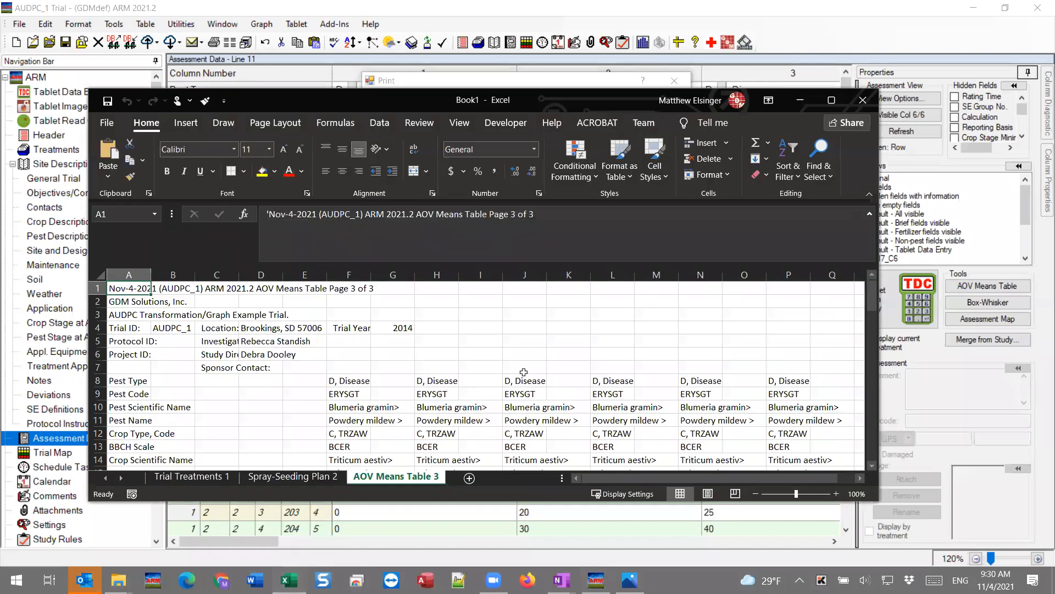
pyautogui.click(838, 101)
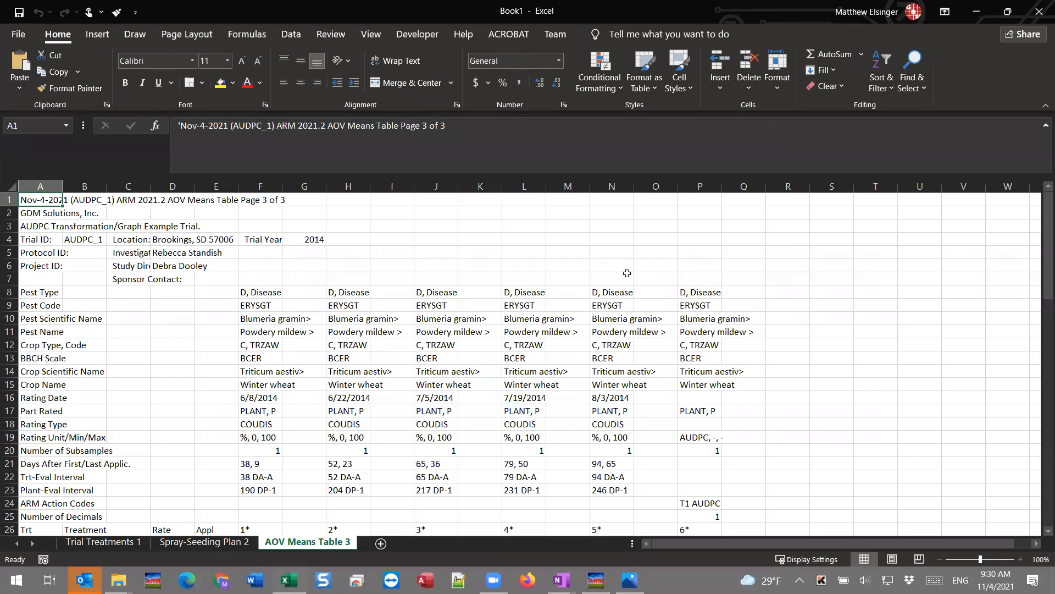
# Examine the AOV Means Table 3 sheet and compare it with the Trial Treatments 1 and Spray-Seeding Plan 2 sheets.
pyautogui.scroll(-3, 385, 398)
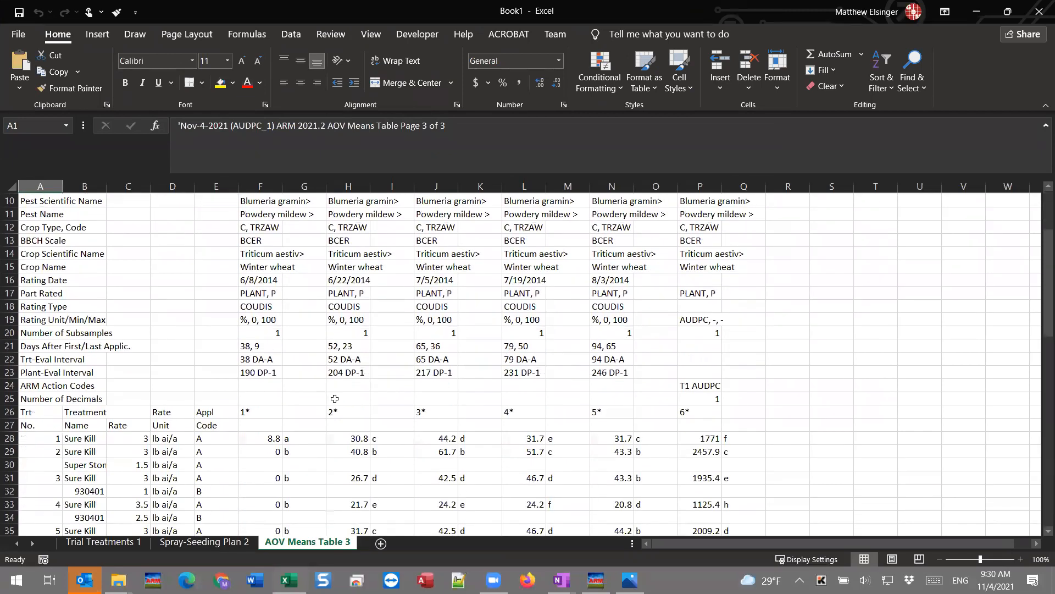
pyautogui.scroll(-1, 225, 395)
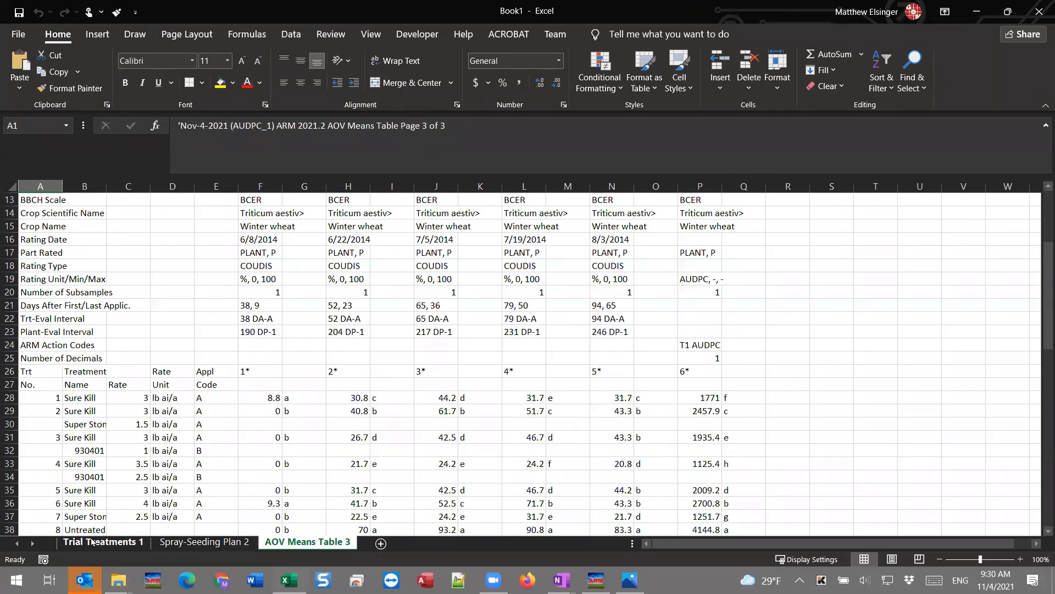
pyautogui.click(106, 542)
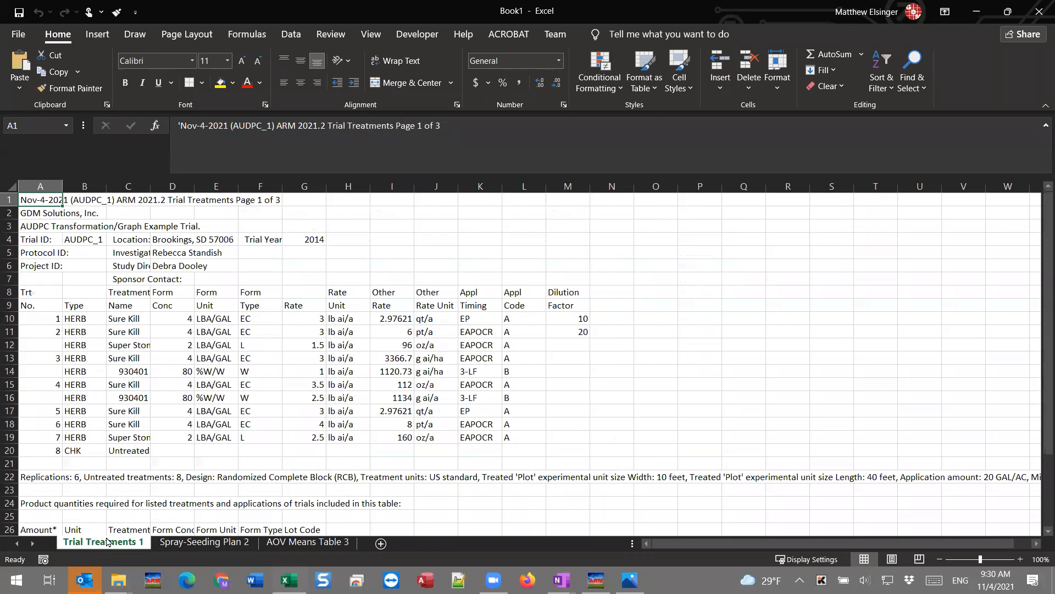
pyautogui.click(213, 548)
pyautogui.click(312, 543)
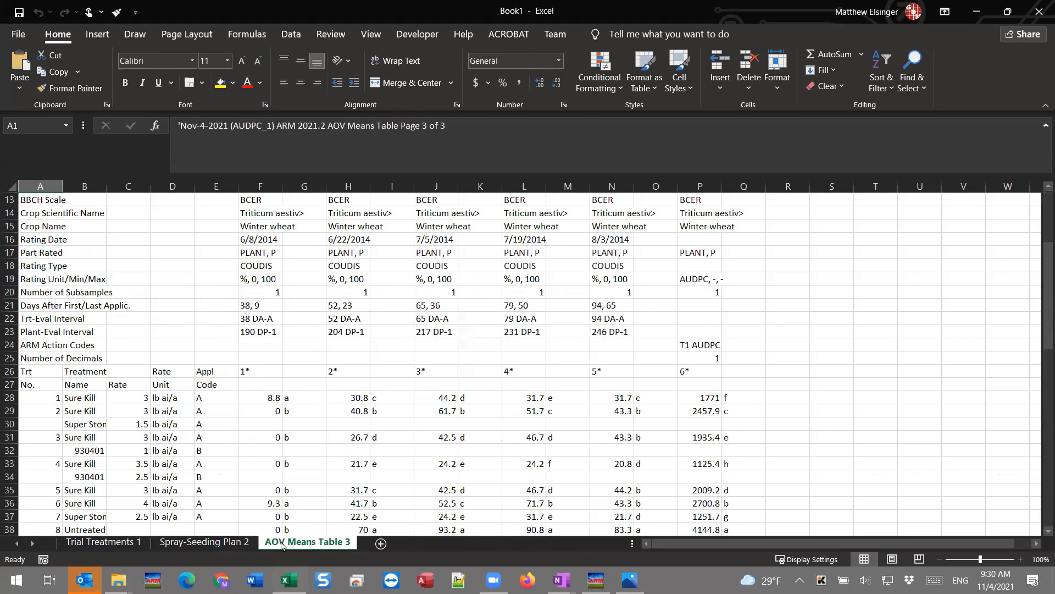
# Inspect the header rows, treatment rows and individual rate cells on the Trial Treatments 1 sheet.
pyautogui.click(83, 542)
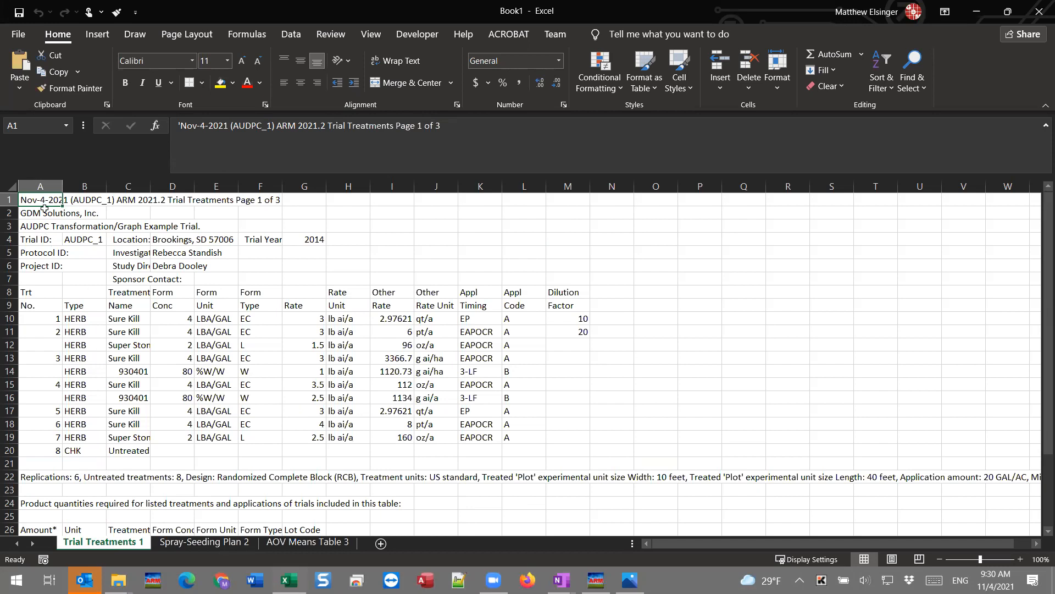
pyautogui.moveTo(18, 203); pyautogui.dragTo(8, 279)
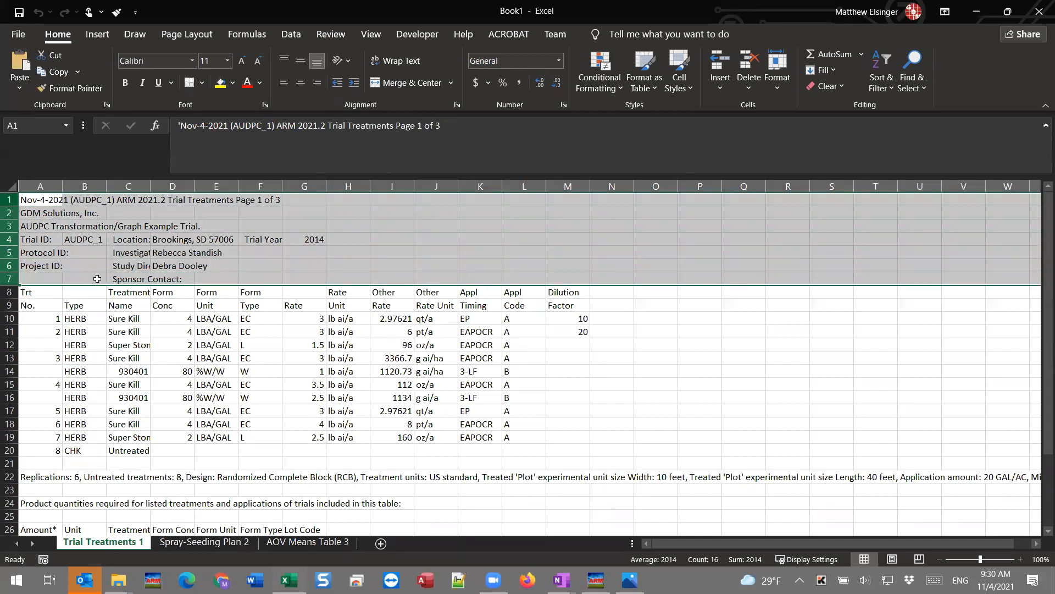
pyautogui.click(209, 275)
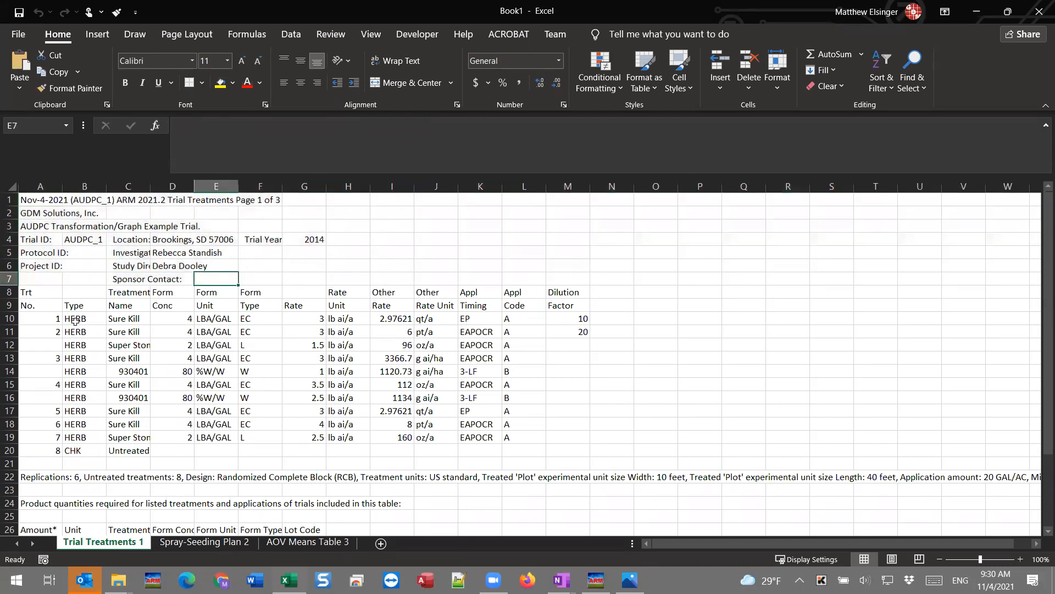
pyautogui.moveTo(22, 315); pyautogui.dragTo(569, 438)
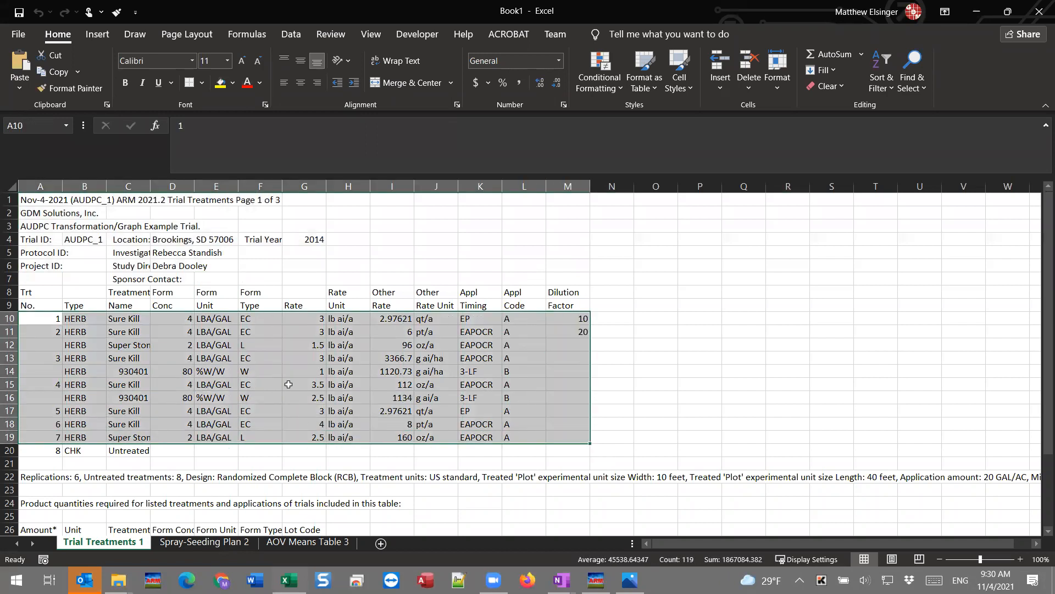
pyautogui.click(312, 346)
pyautogui.click(314, 320)
pyautogui.click(395, 320)
pyautogui.click(402, 397)
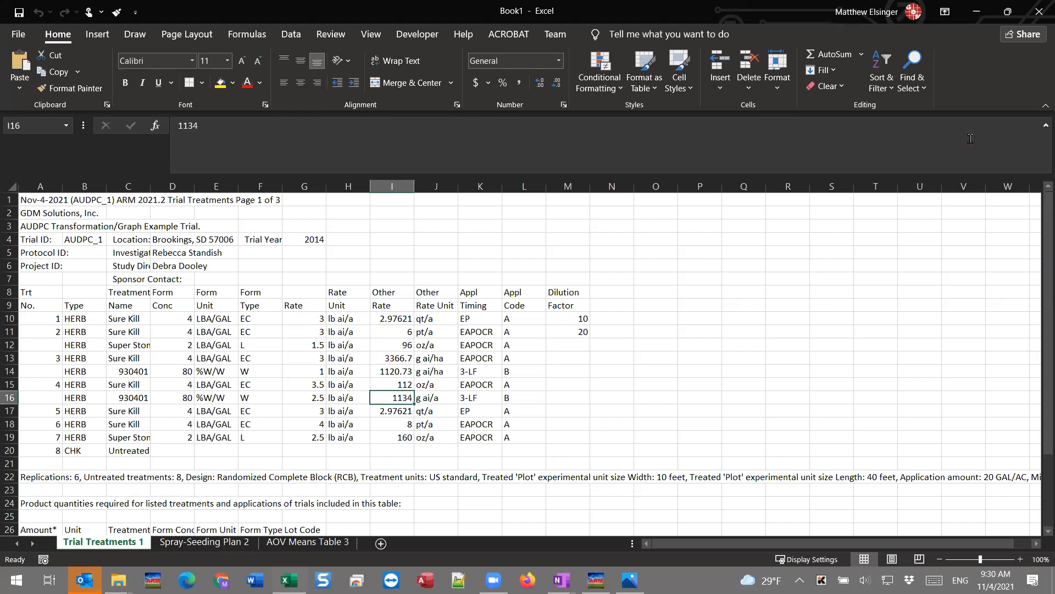
# Switch back to ARM, review the Word Processor output options and close the Print dialog.
pyautogui.click(969, 16)
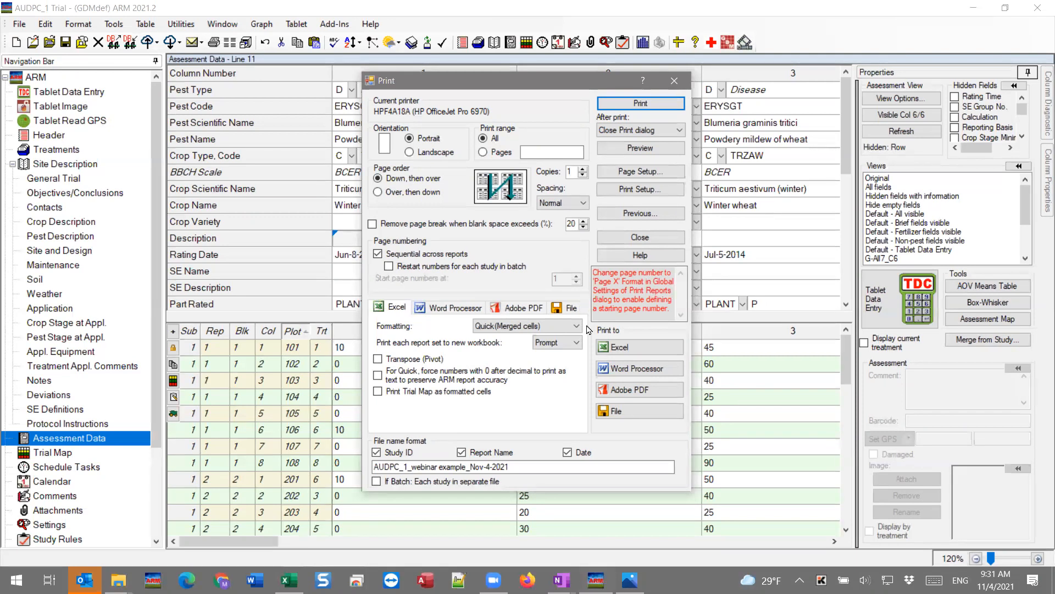
pyautogui.click(448, 311)
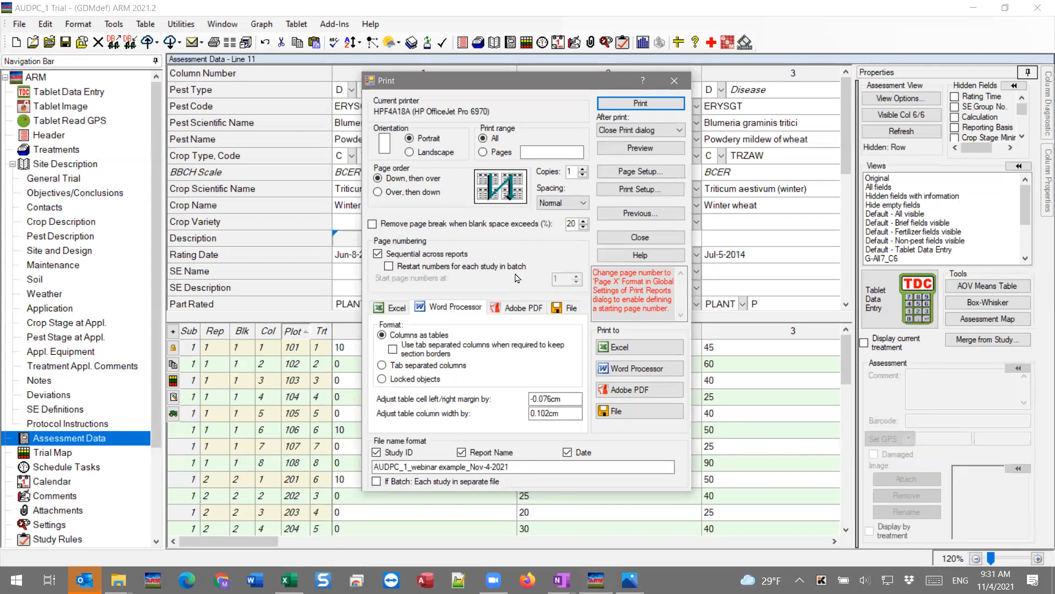
pyautogui.click(675, 83)
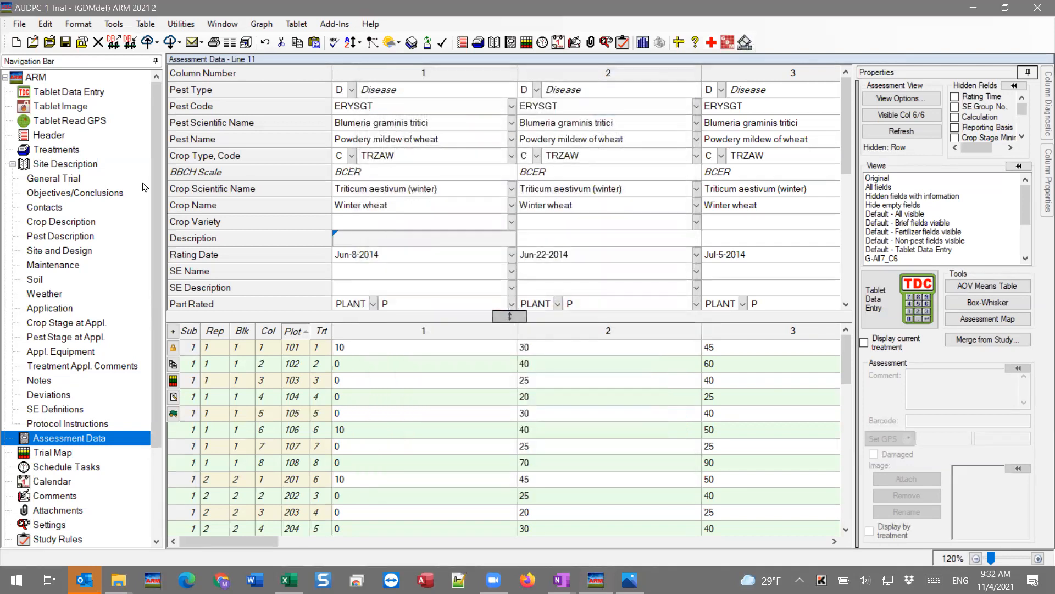
# Enter "Text that can be formatted" as the Objectives on the Objectives/Conclusions page of the Site Description.
pyautogui.click(47, 193)
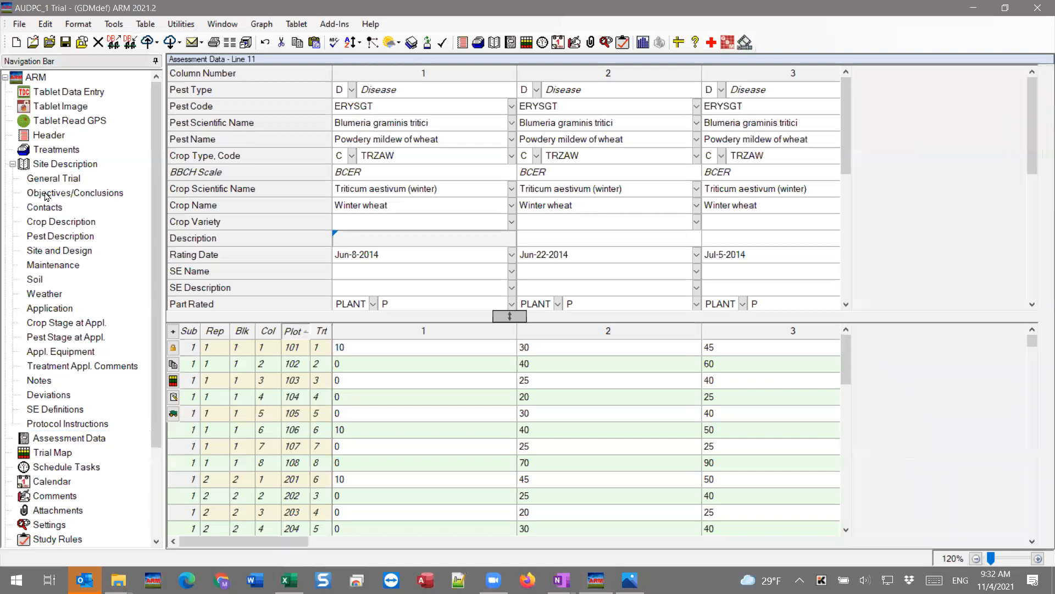
pyautogui.click(81, 195)
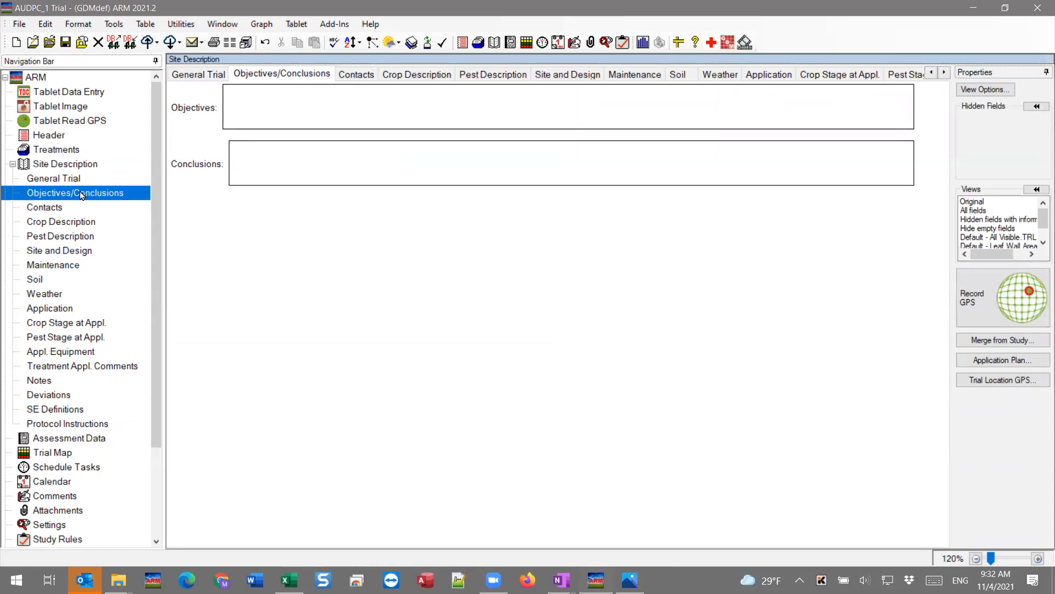
pyautogui.click(282, 99)
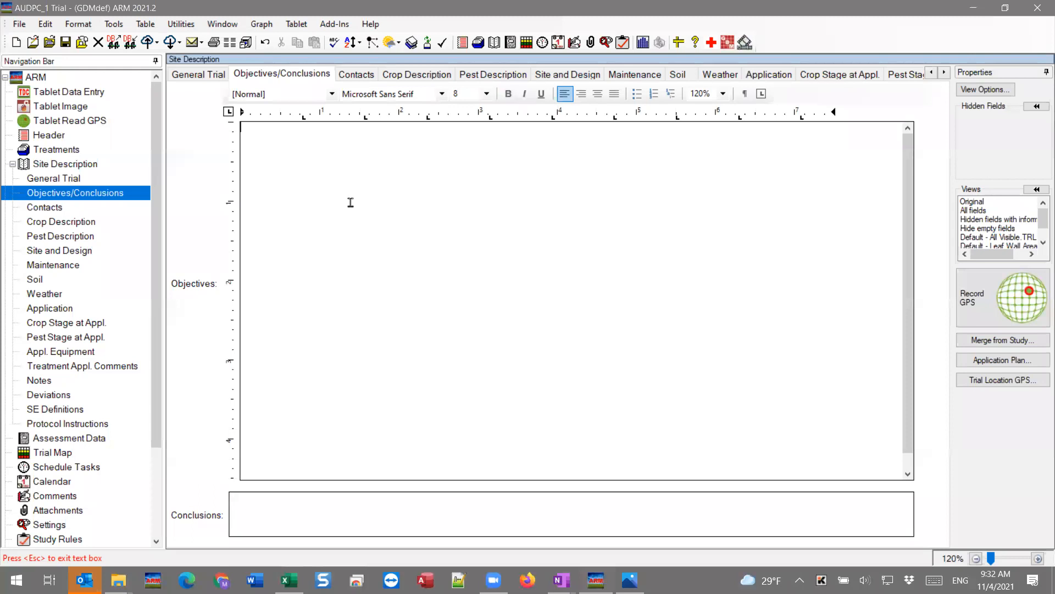
pyautogui.write('Text that can be fort')
pyautogui.press('BackSpace')
pyautogui.press('BackSpace')
pyautogui.write('rmatted')
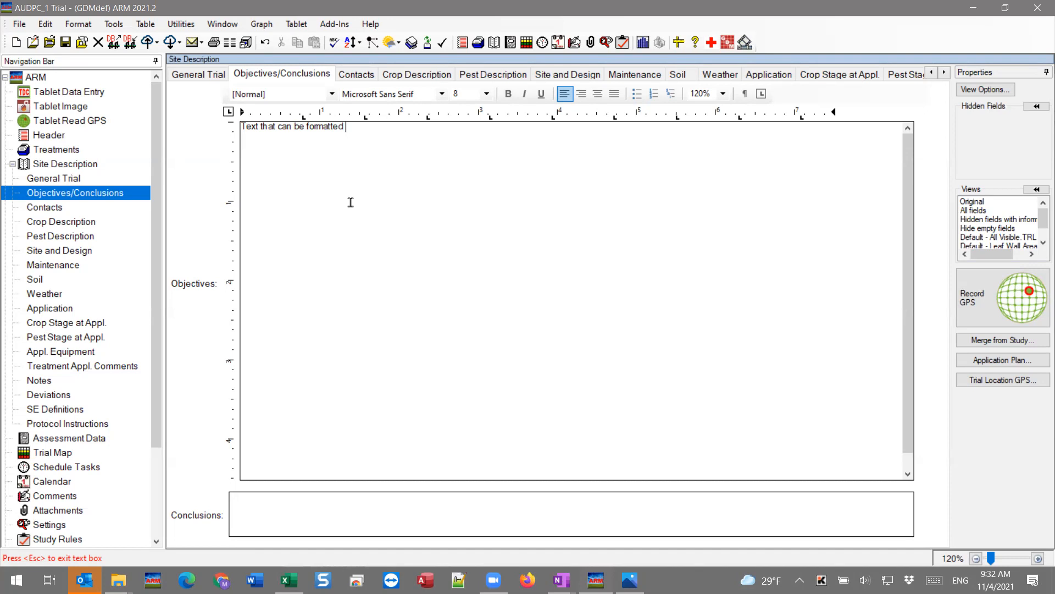
# Make the word "formatted" bold in the Objectives text.
pyautogui.doubleClick(317, 125)
pyautogui.click(508, 93)
pyautogui.click(383, 203)
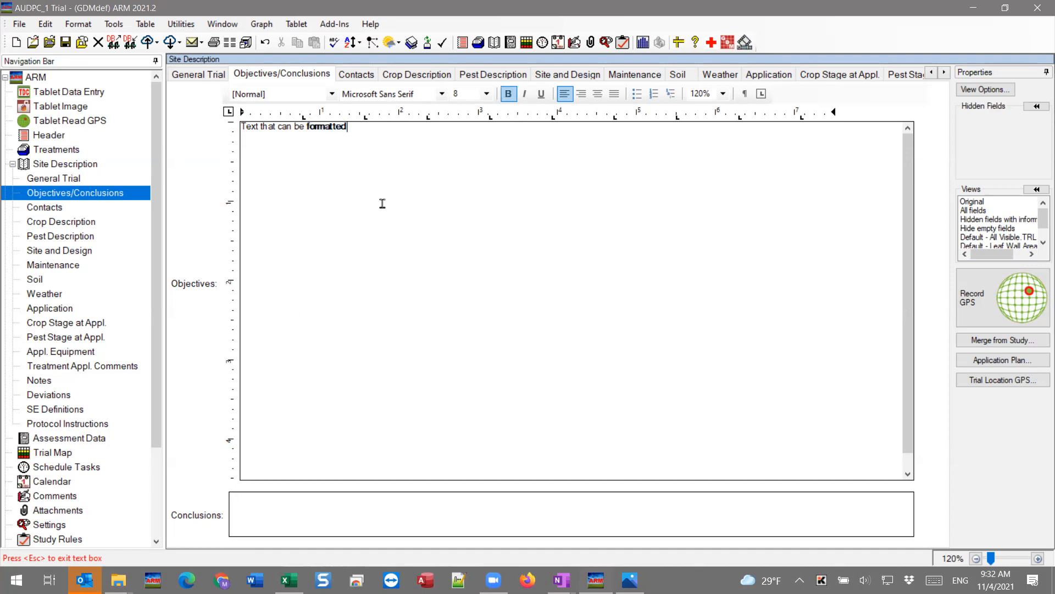
# Underline all of the Objectives text and turn it into a bulleted list item.
pyautogui.hotkey('ctrl', 'a')
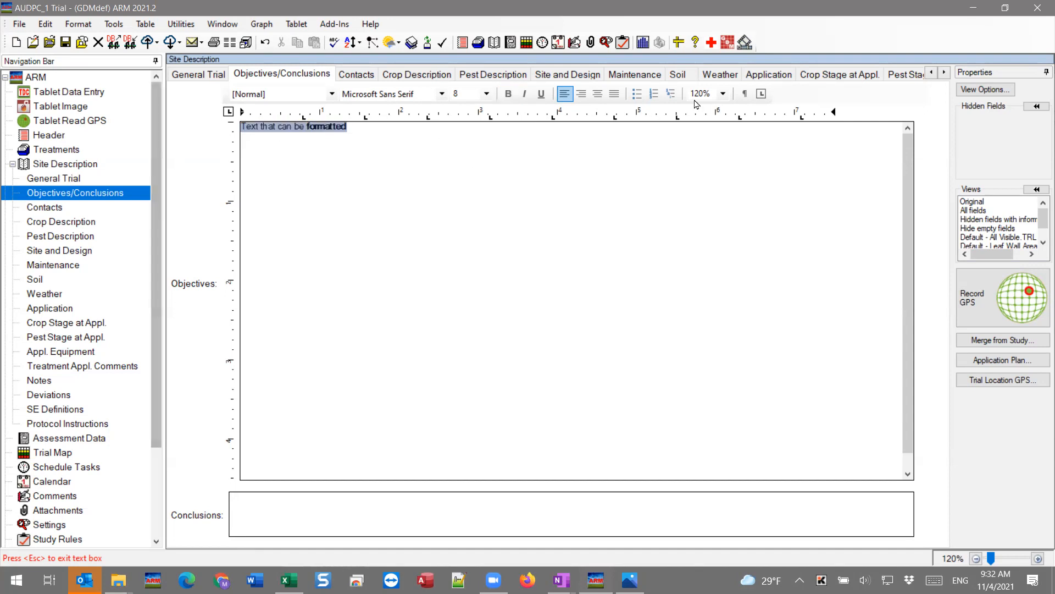
pyautogui.click(542, 94)
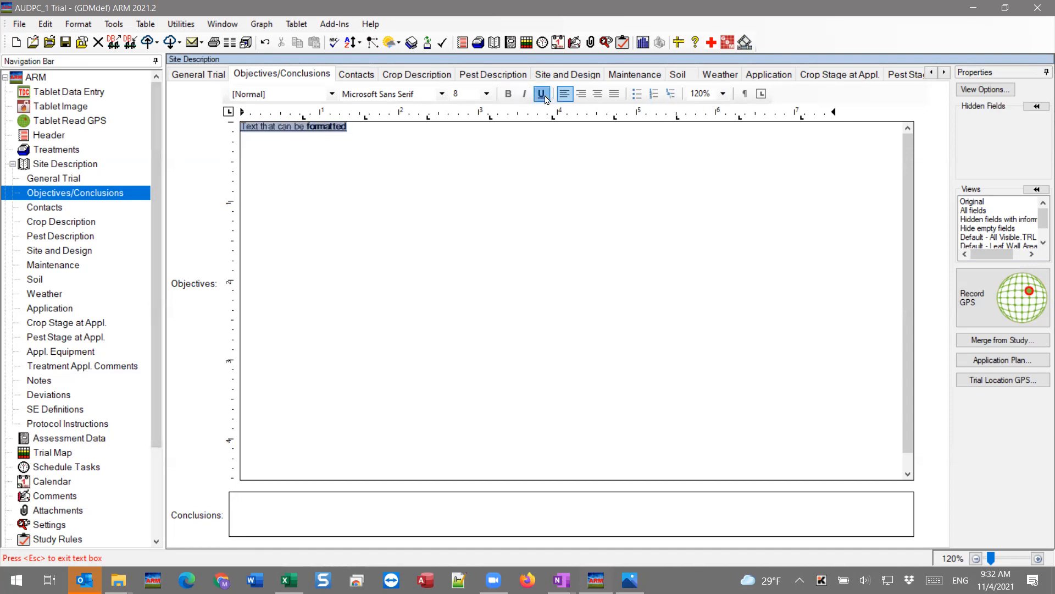
pyautogui.click(637, 94)
pyautogui.click(430, 255)
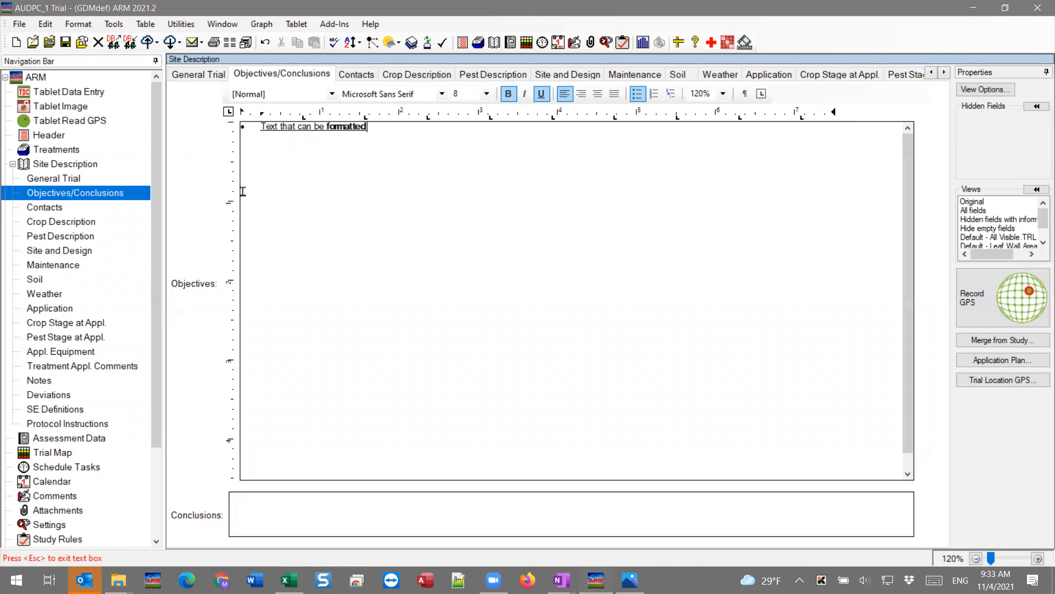
pyautogui.click(214, 43)
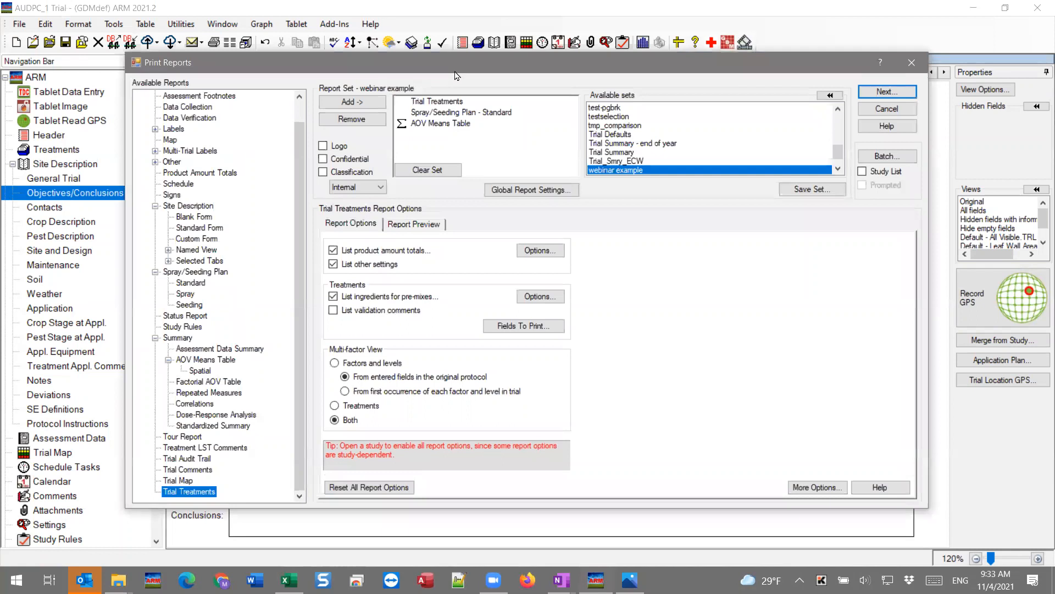
pyautogui.moveTo(454, 67); pyautogui.dragTo(450, 167)
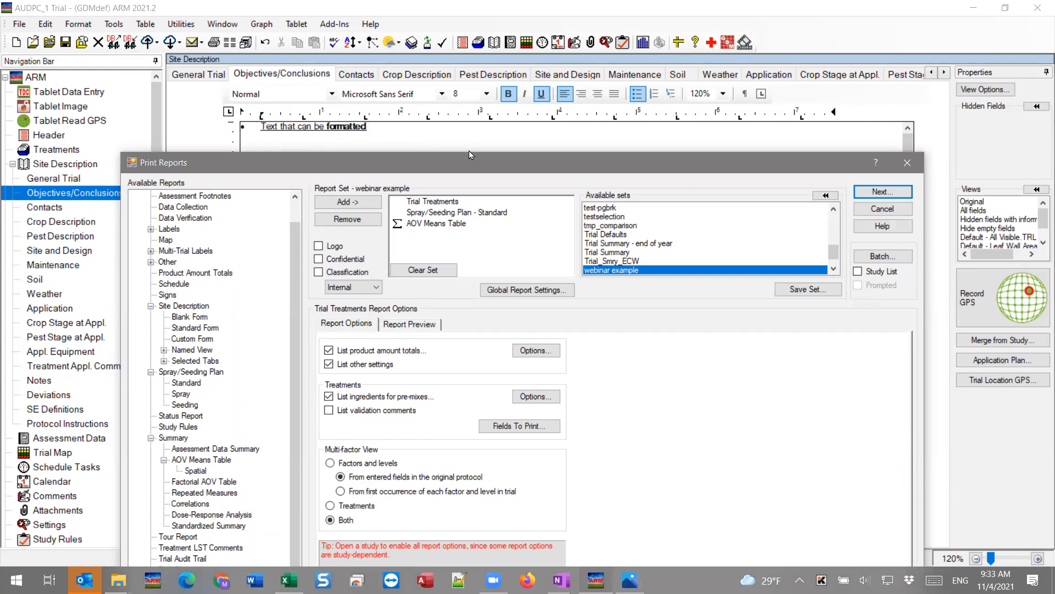
pyautogui.click(907, 162)
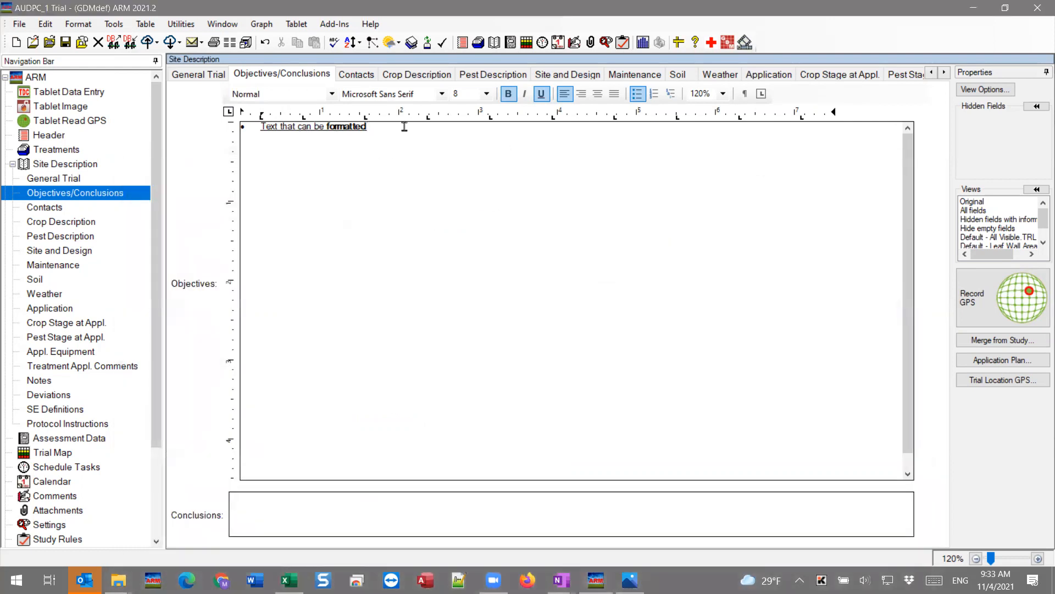
# Set the font size of the whole bulleted Objectives line to 16.
pyautogui.moveTo(390, 133); pyautogui.dragTo(252, 137)
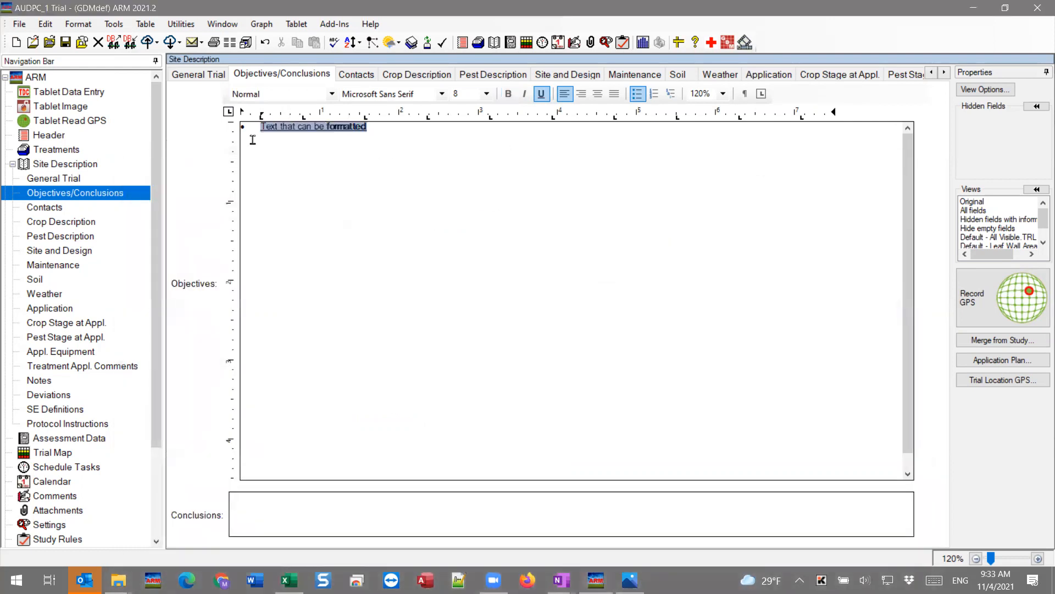
pyautogui.click(487, 94)
pyautogui.click(469, 190)
pyautogui.click(365, 285)
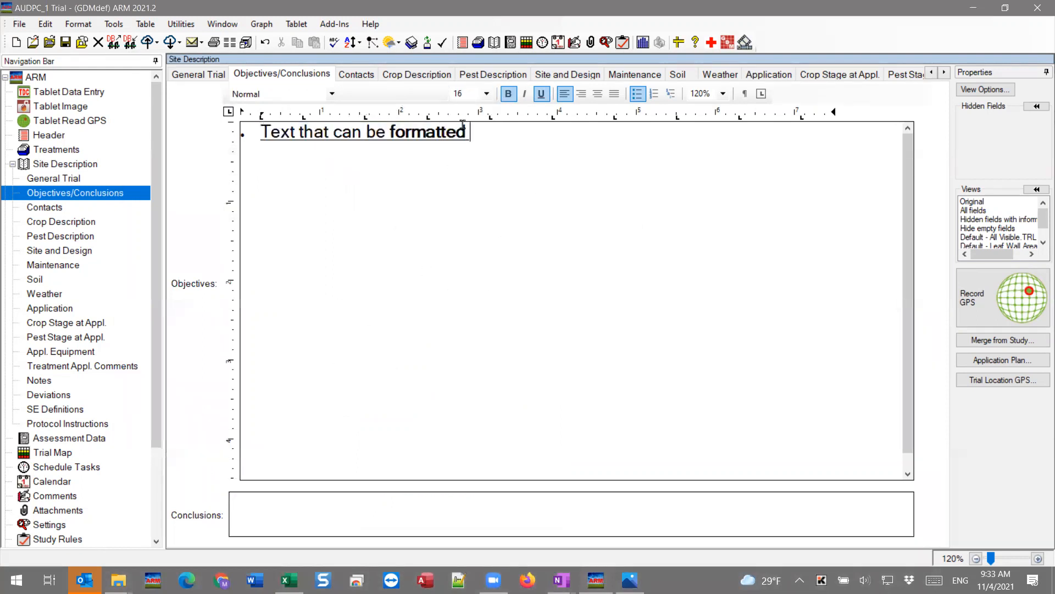
# Change the font of the whole Objectives line to Oswald.
pyautogui.moveTo(467, 132); pyautogui.dragTo(172, 126)
pyautogui.click(421, 94)
pyautogui.scroll(-3, 409, 357)
pyautogui.scroll(-3, 408, 357)
pyautogui.click(409, 372)
pyautogui.click(404, 303)
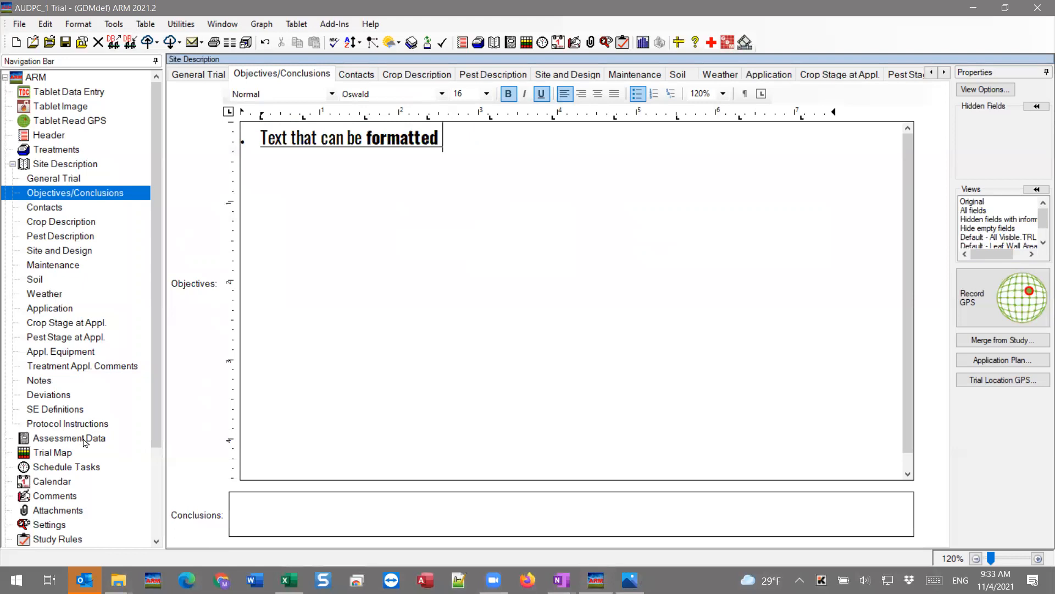
# Open Print Reports, clear the current report set and add the Site Description Standard Form report to it.
pyautogui.click(214, 43)
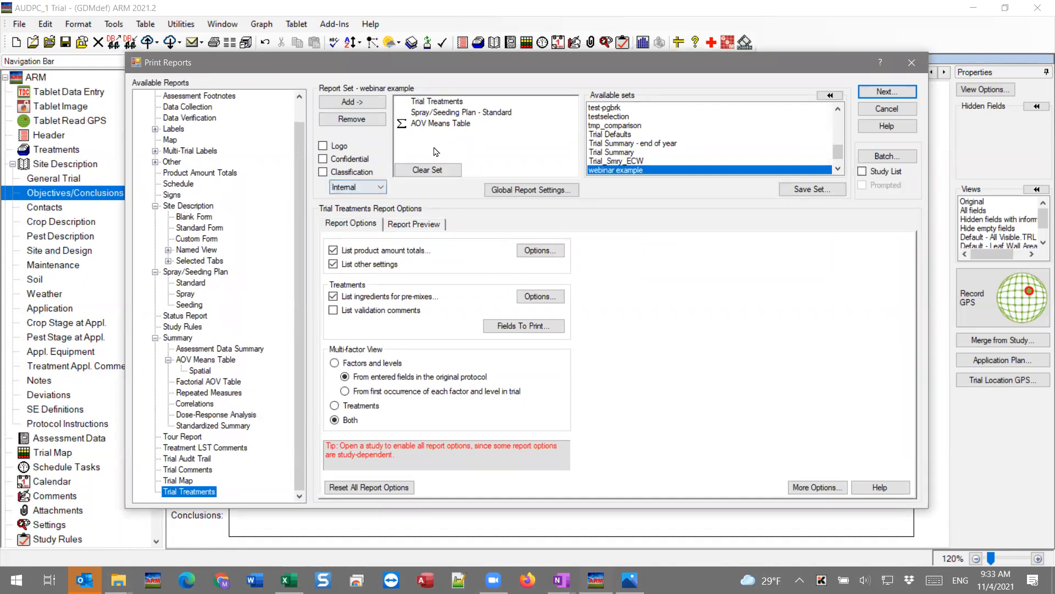
pyautogui.click(443, 171)
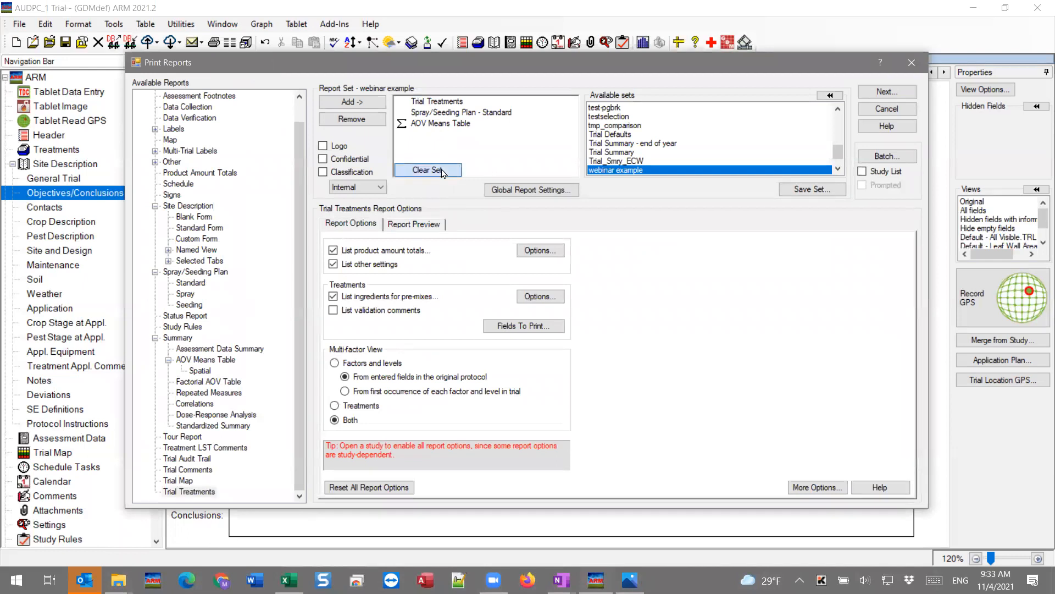
pyautogui.click(188, 230)
pyautogui.click(352, 102)
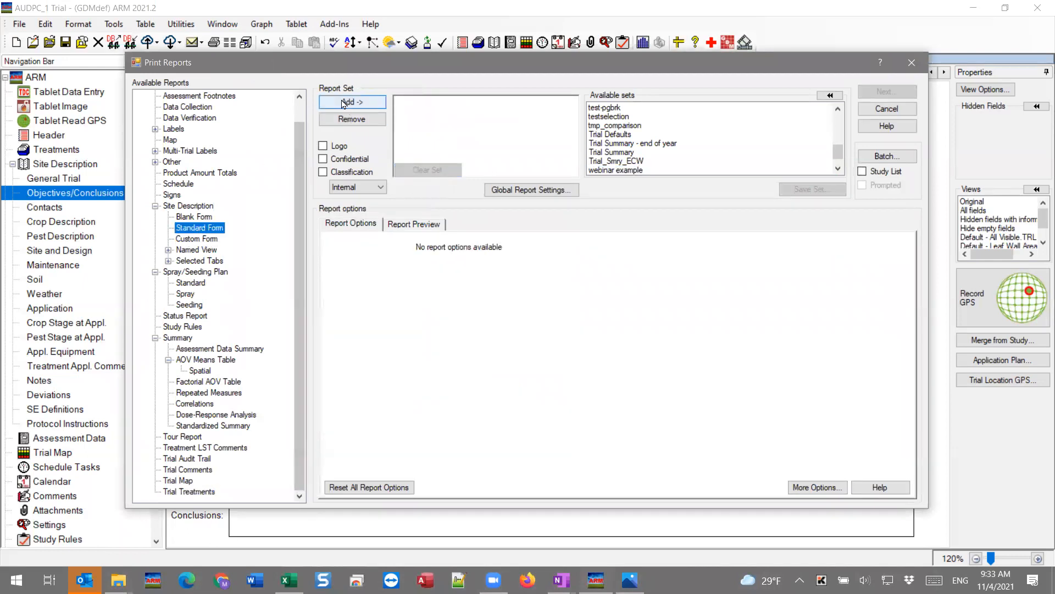
# Preview the Site Description report at 150% zoom, examine its Objectives and Contacts sections, and close the preview and Print dialog.
pyautogui.click(872, 93)
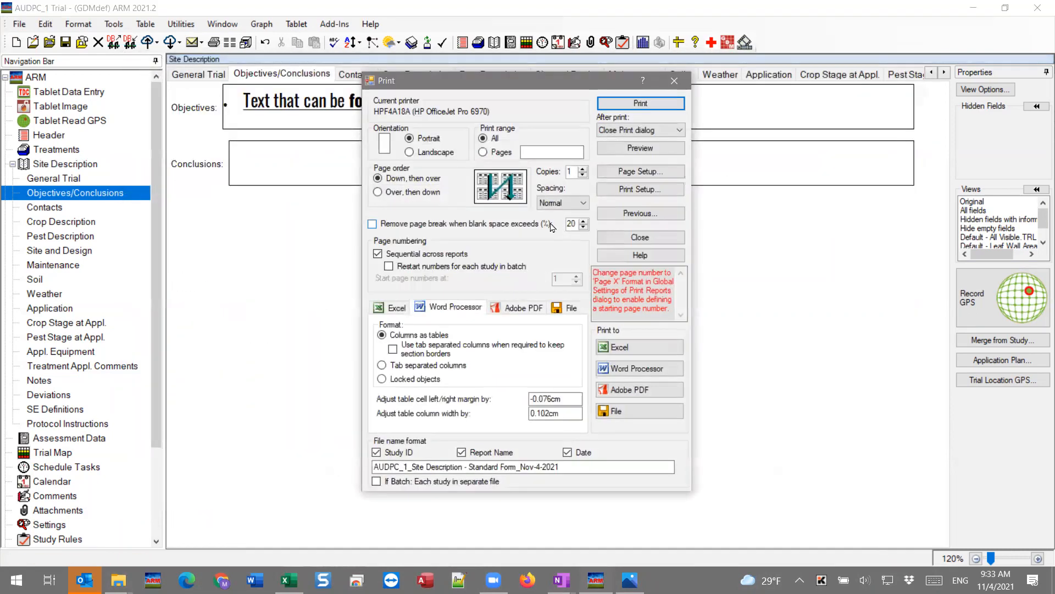
pyautogui.click(649, 151)
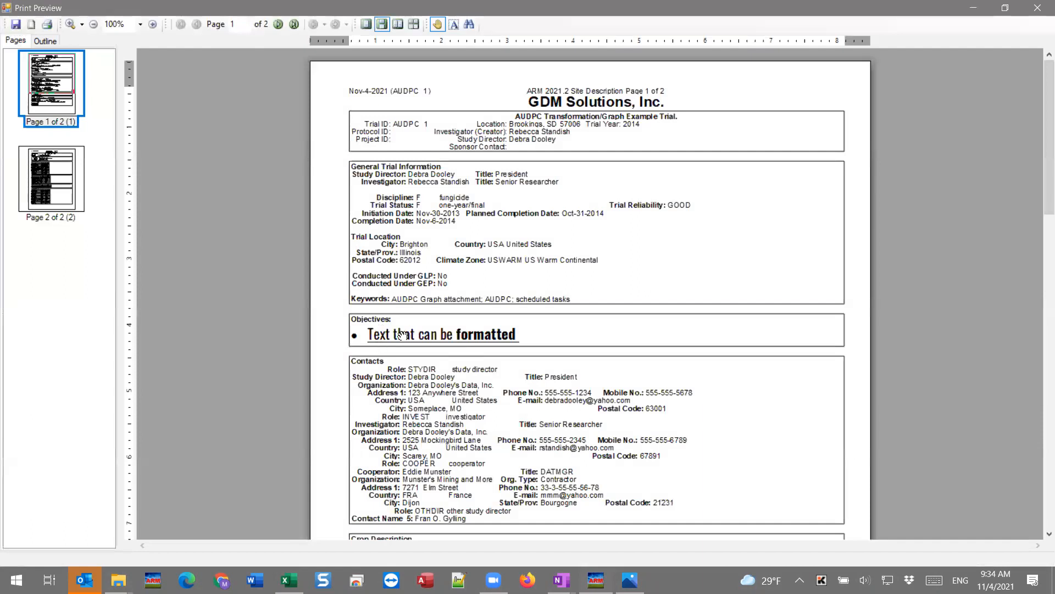
pyautogui.click(153, 24)
pyautogui.click(153, 24)
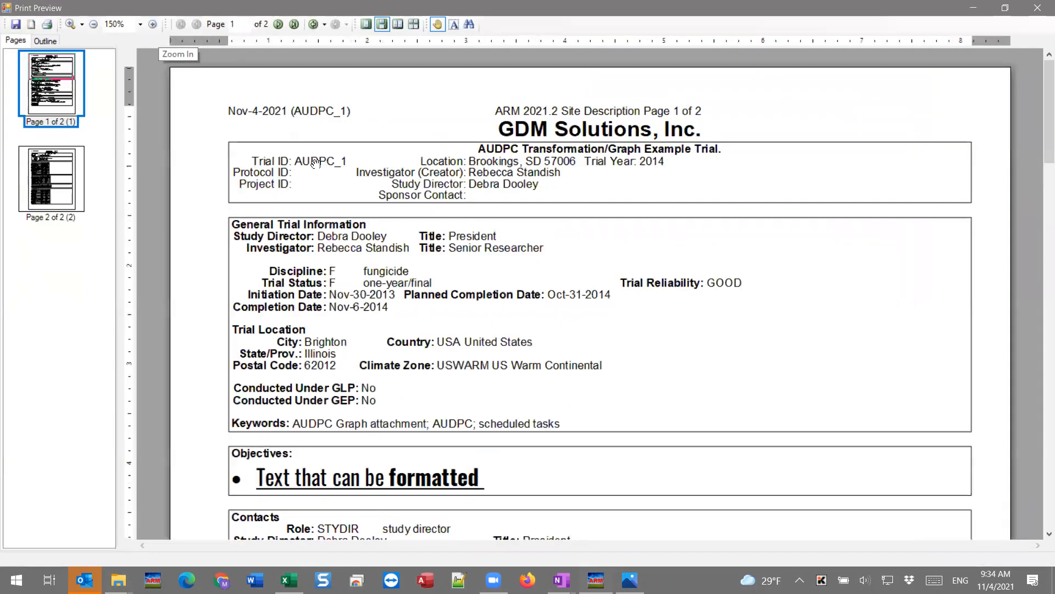
pyautogui.scroll(-1, 381, 176)
pyautogui.scroll(-2, 381, 176)
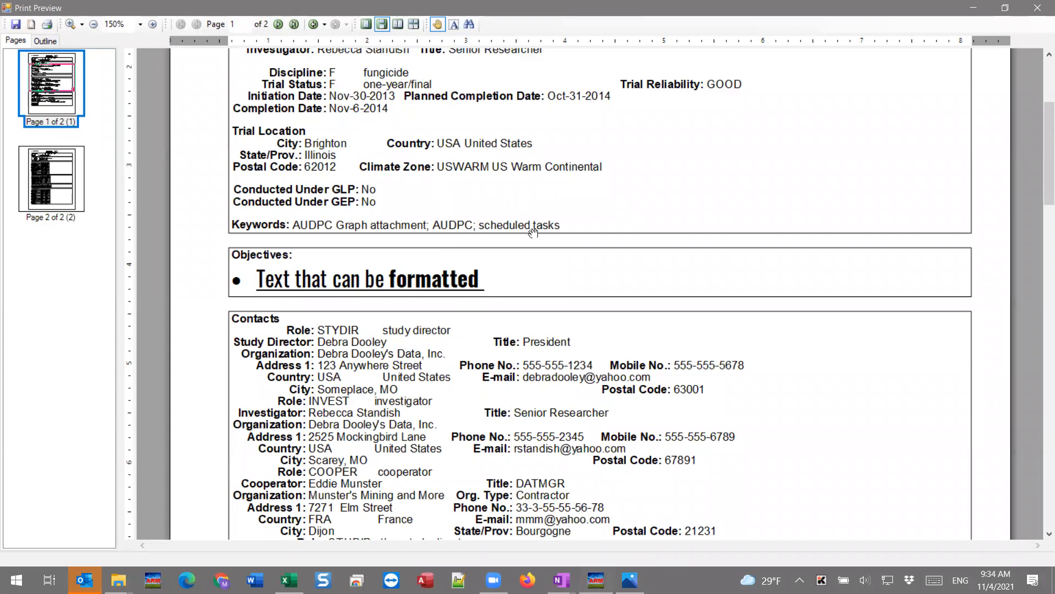
pyautogui.scroll(-3, 574, 291)
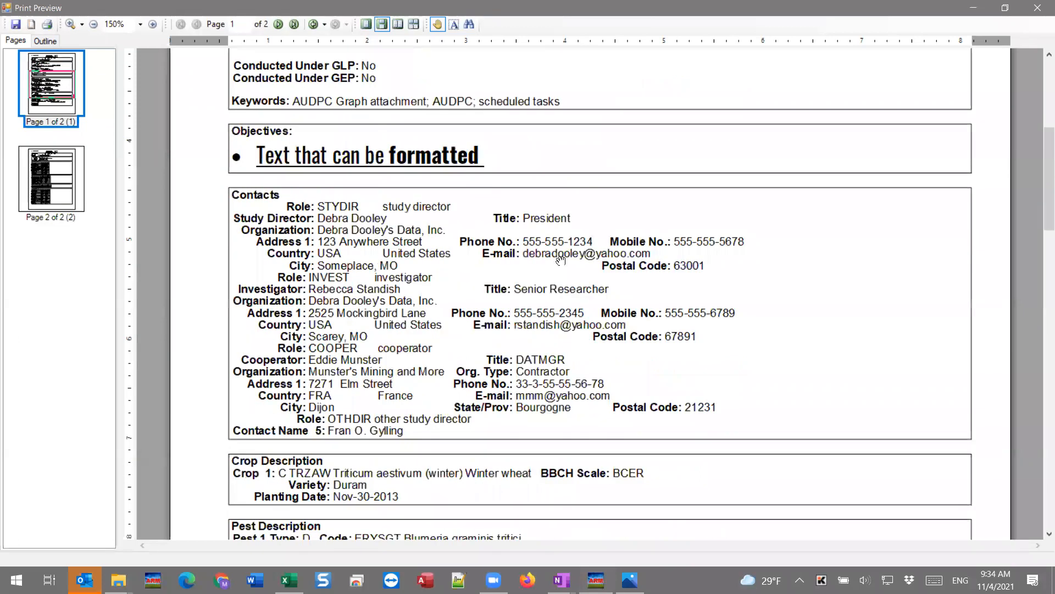
pyautogui.click(1039, 10)
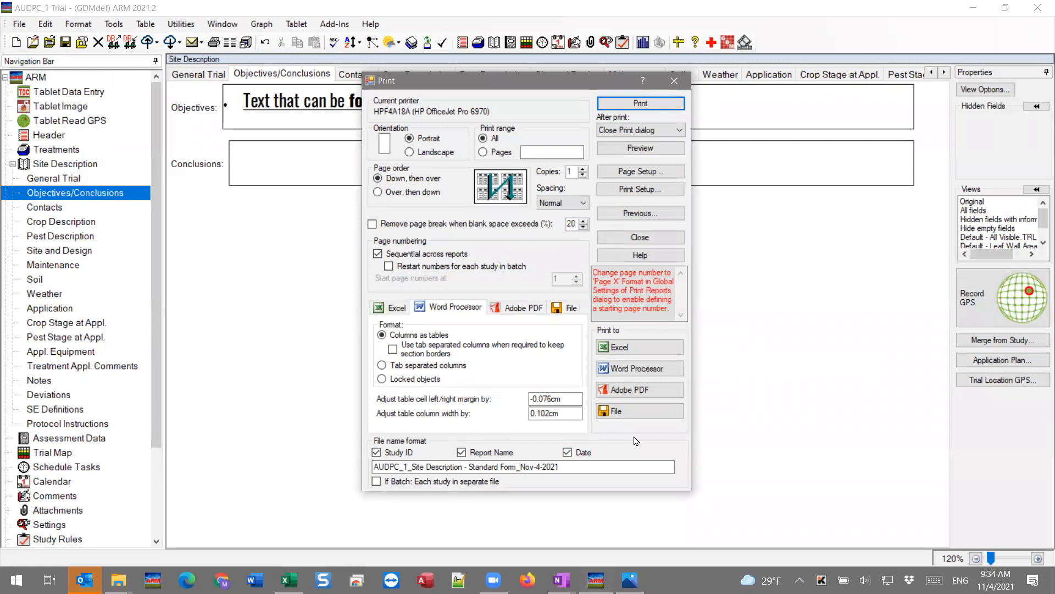
pyautogui.click(676, 82)
# Change the font of all the Objectives text to MS Reference Specialty.
pyautogui.click(467, 105)
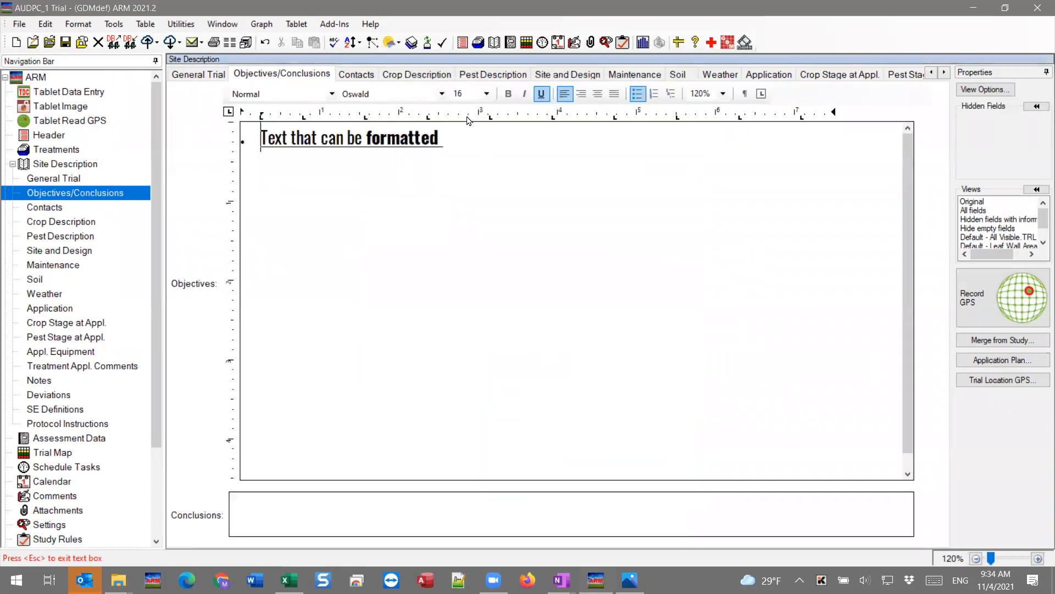
pyautogui.hotkey('ctrl', 'a')
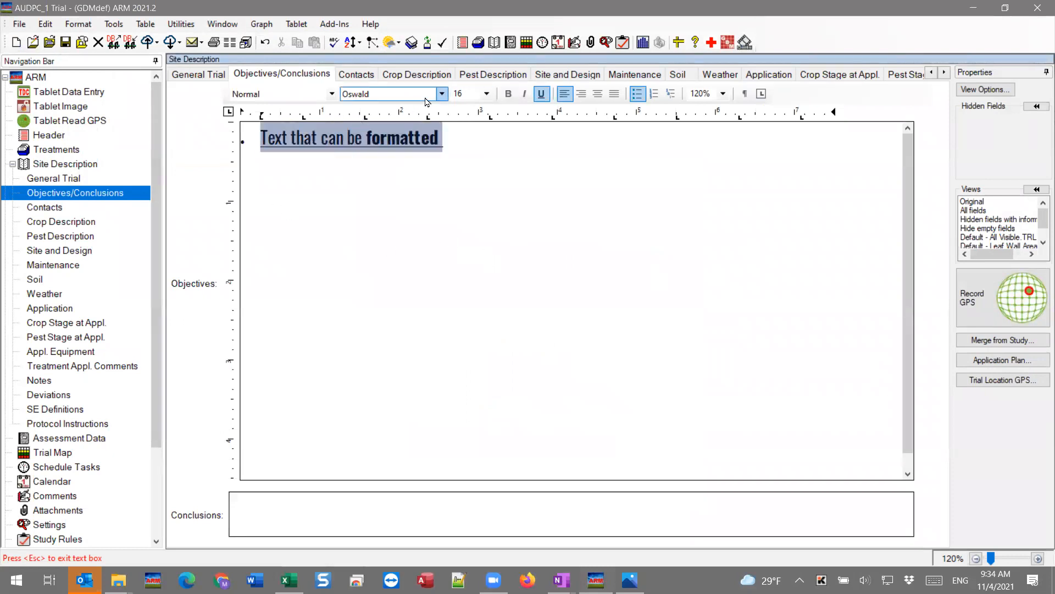
pyautogui.click(443, 95)
pyautogui.scroll(6, 502, 284)
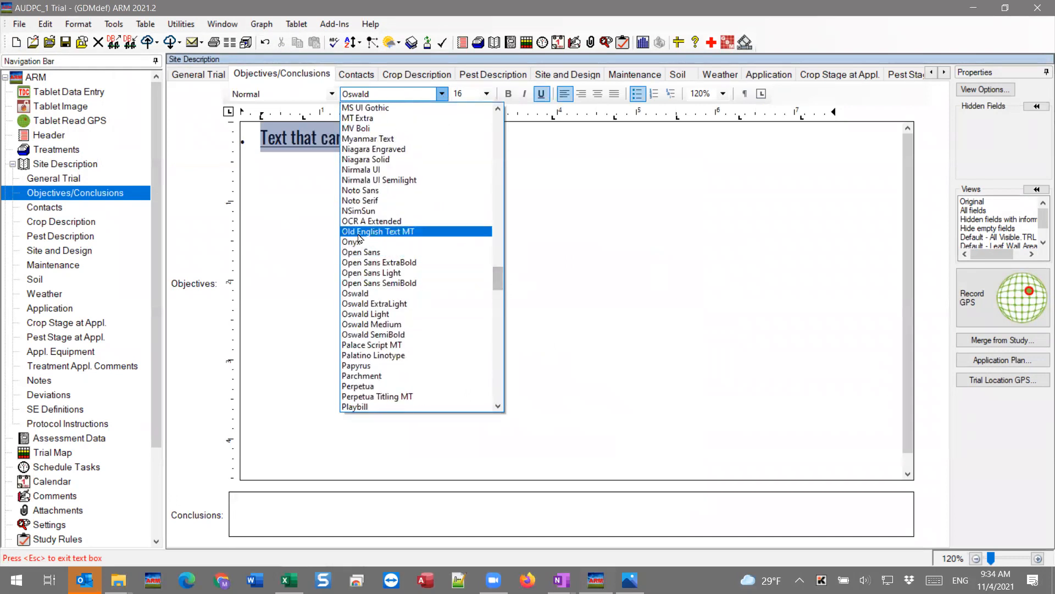
pyautogui.scroll(2, 406, 220)
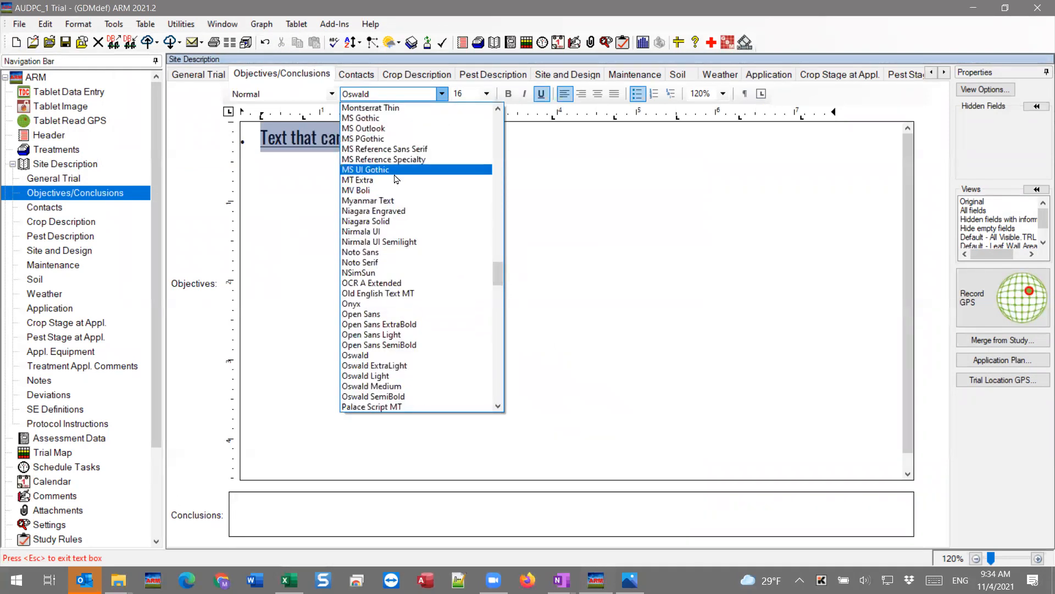
pyautogui.scroll(2, 412, 214)
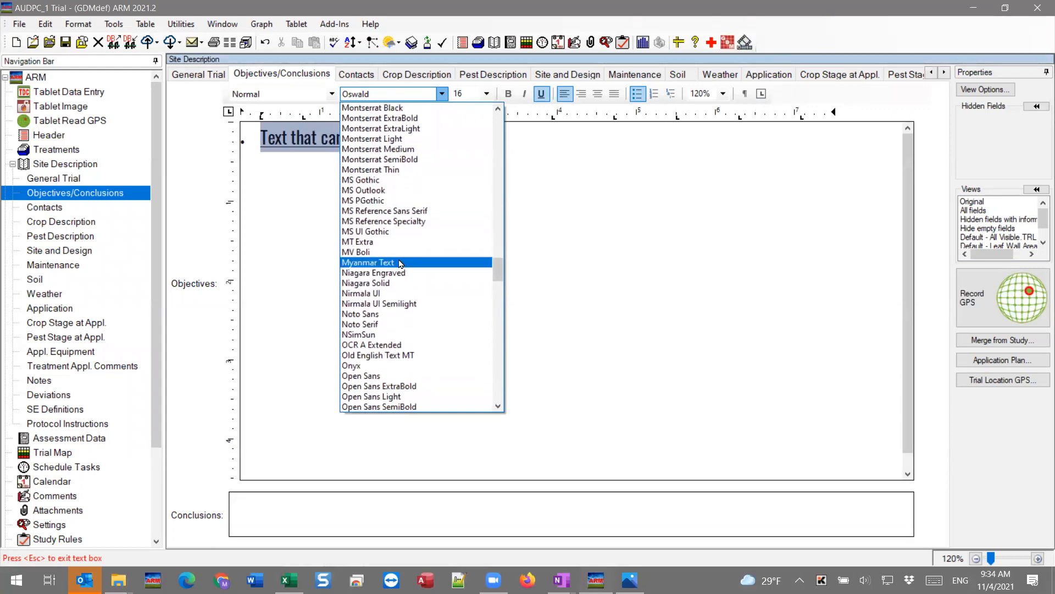
pyautogui.click(403, 221)
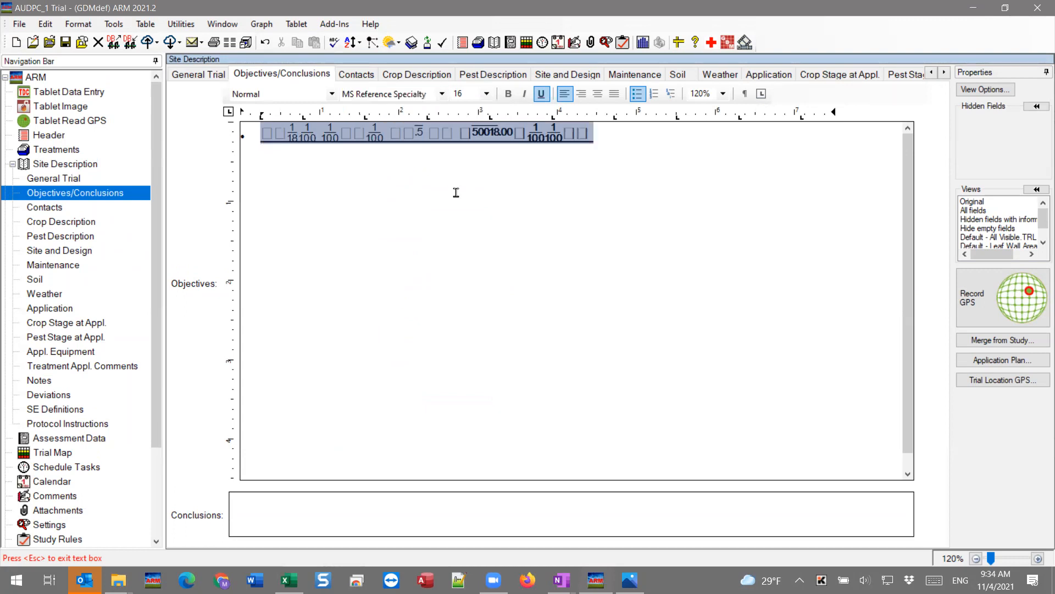
# Switch the selected Objectives text to the MT Extra font.
pyautogui.click(442, 94)
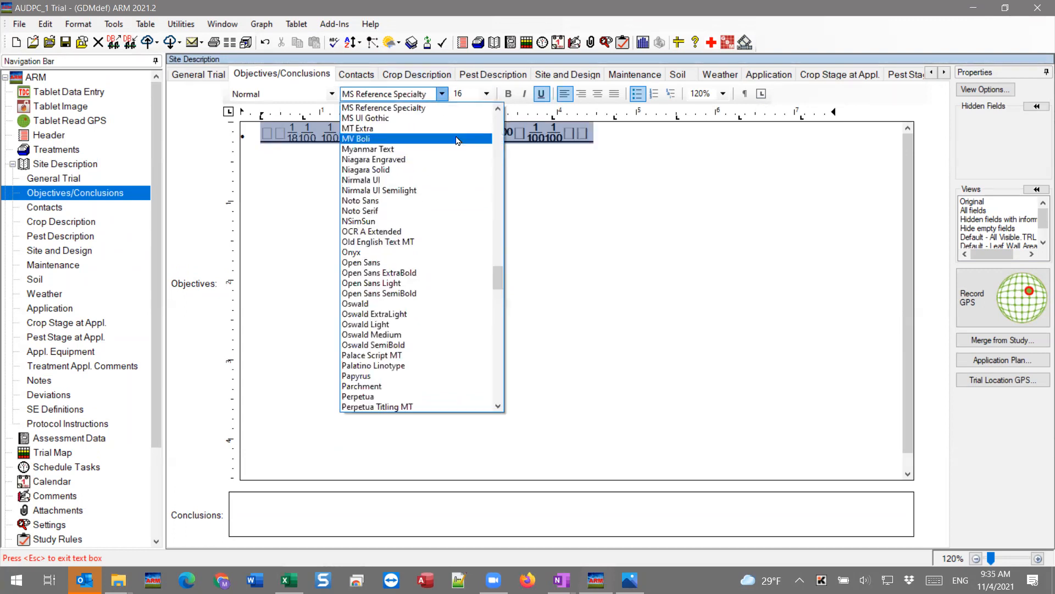
pyautogui.scroll(1, 395, 187)
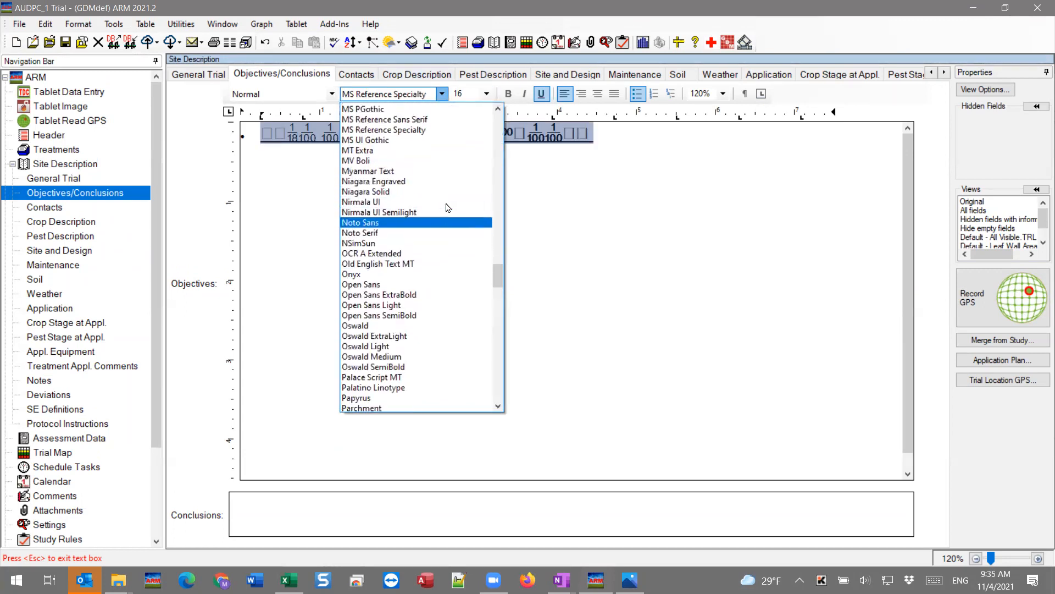
pyautogui.click(391, 161)
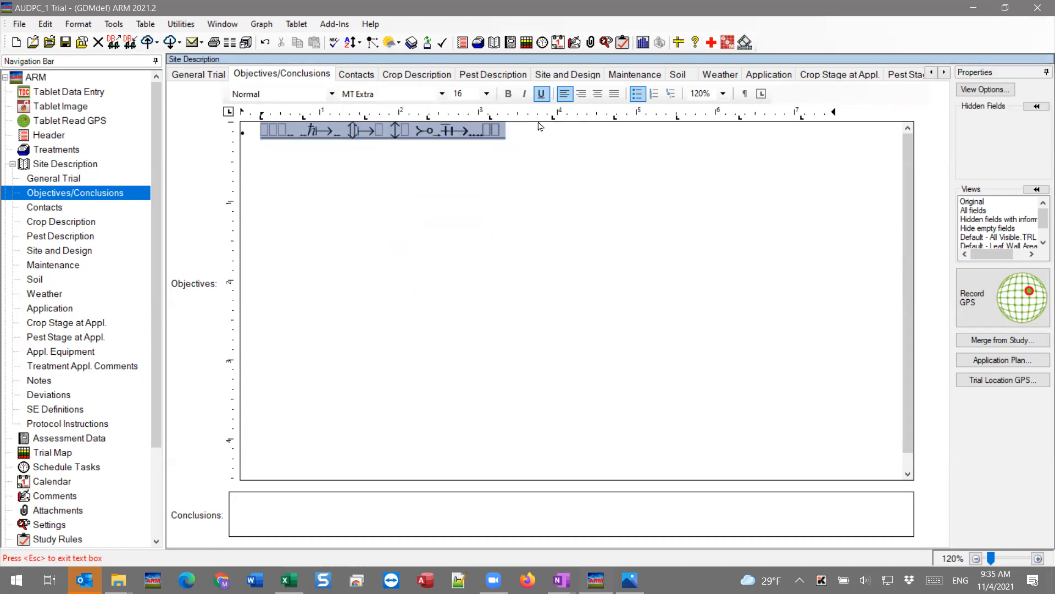
# Delete all of the Objectives text and remove its bullet, leaving the field empty.
pyautogui.click(441, 94)
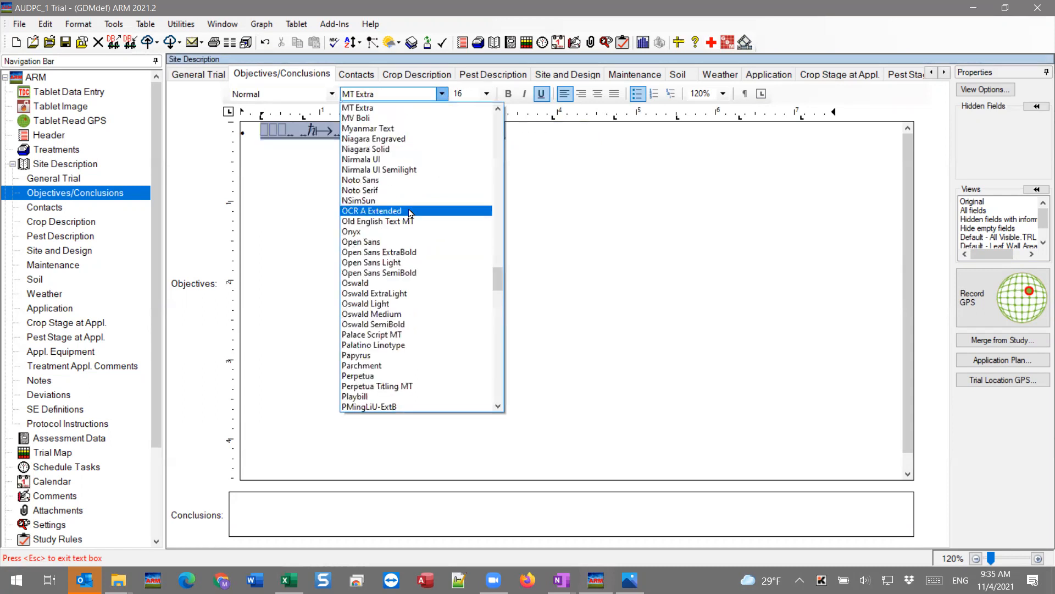
pyautogui.click(596, 391)
pyautogui.click(598, 213)
pyautogui.moveTo(508, 132); pyautogui.dragTo(228, 142)
pyautogui.press('Delete')
pyautogui.press('BackSpace')
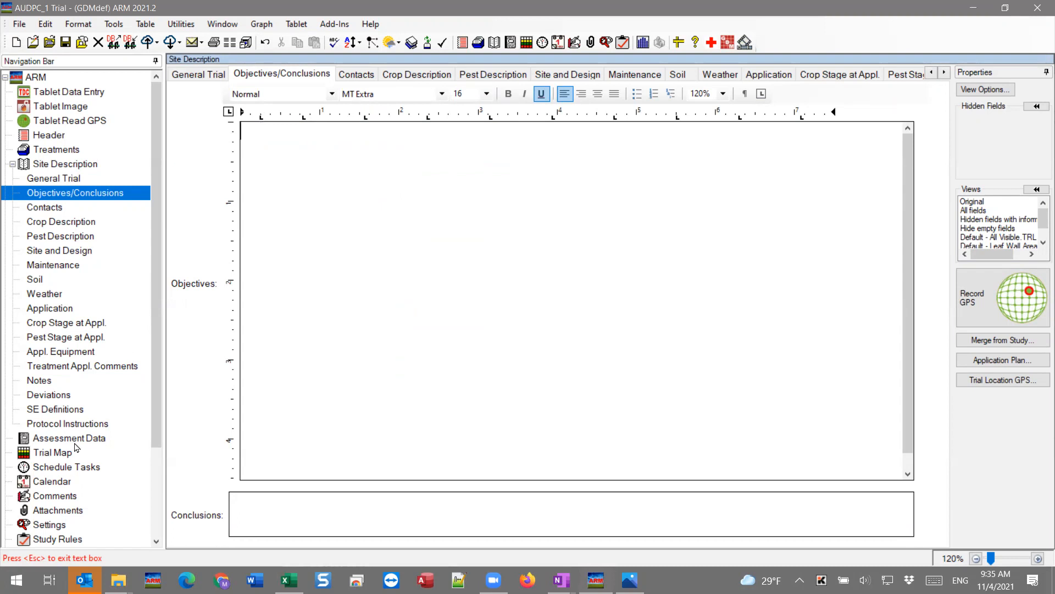
pyautogui.click(213, 48)
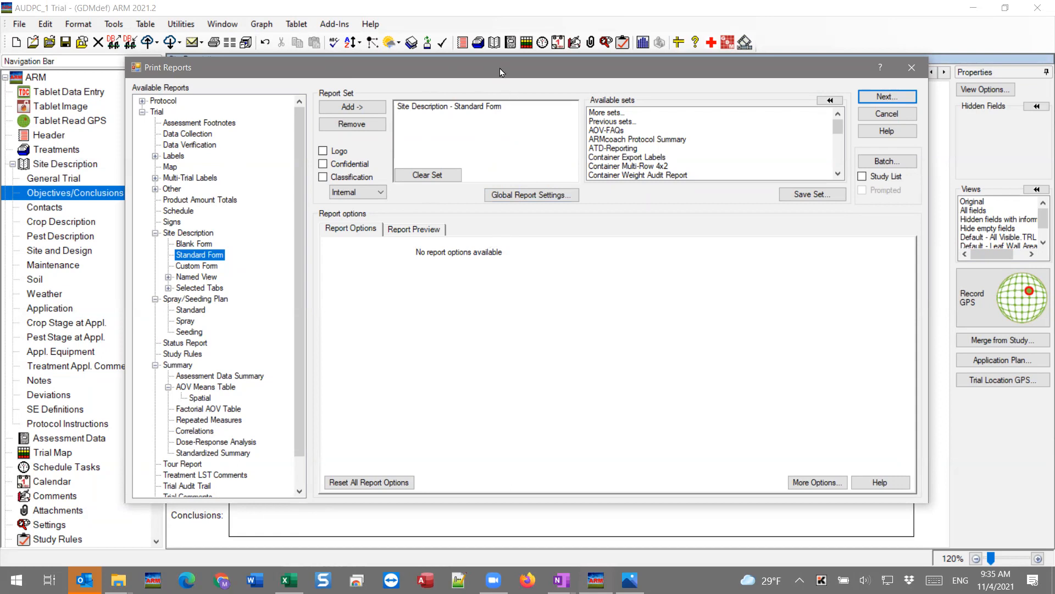
pyautogui.moveTo(522, 74); pyautogui.dragTo(586, 76)
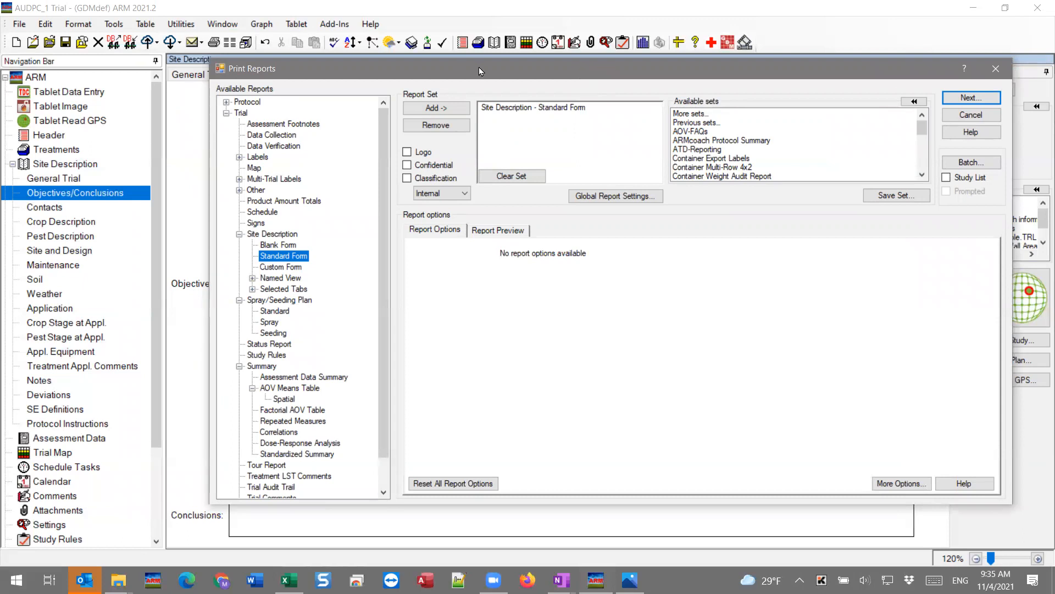
pyautogui.moveTo(479, 67); pyautogui.dragTo(724, 60)
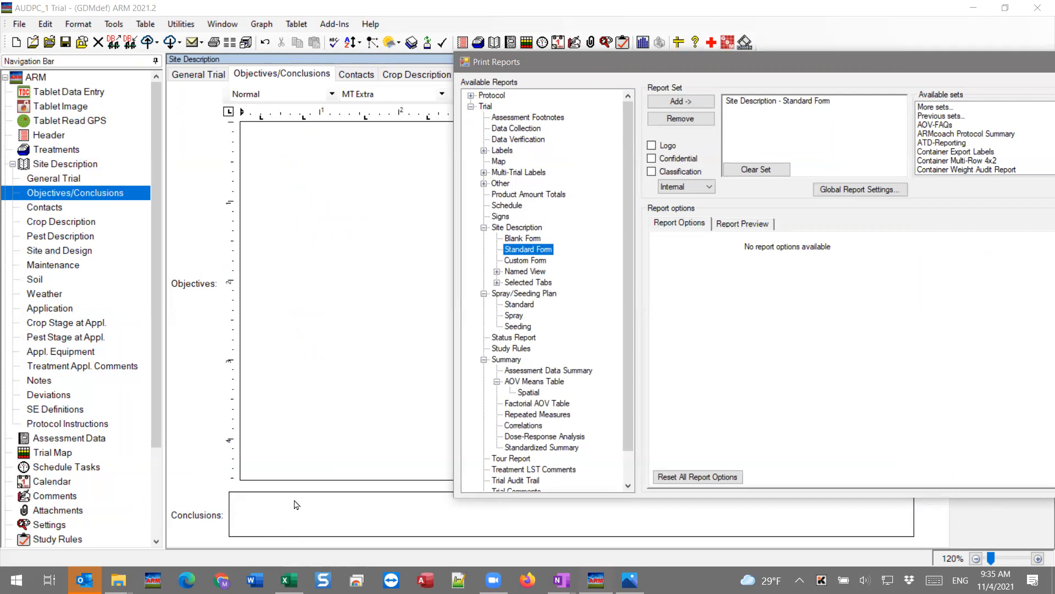
pyautogui.moveTo(647, 68); pyautogui.dragTo(241, 85)
pyautogui.click(393, 120)
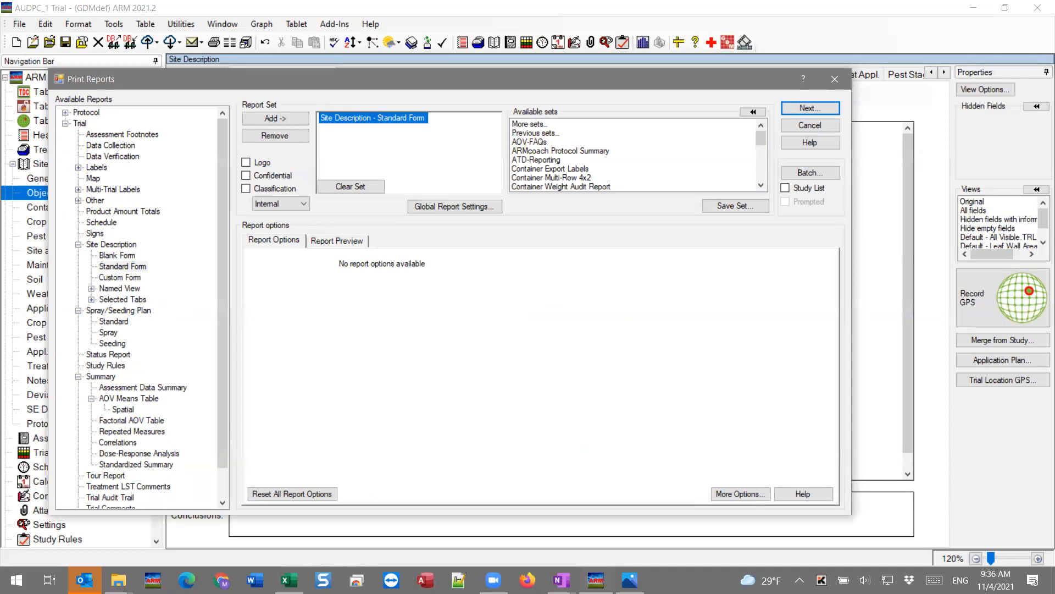
pyautogui.click(810, 109)
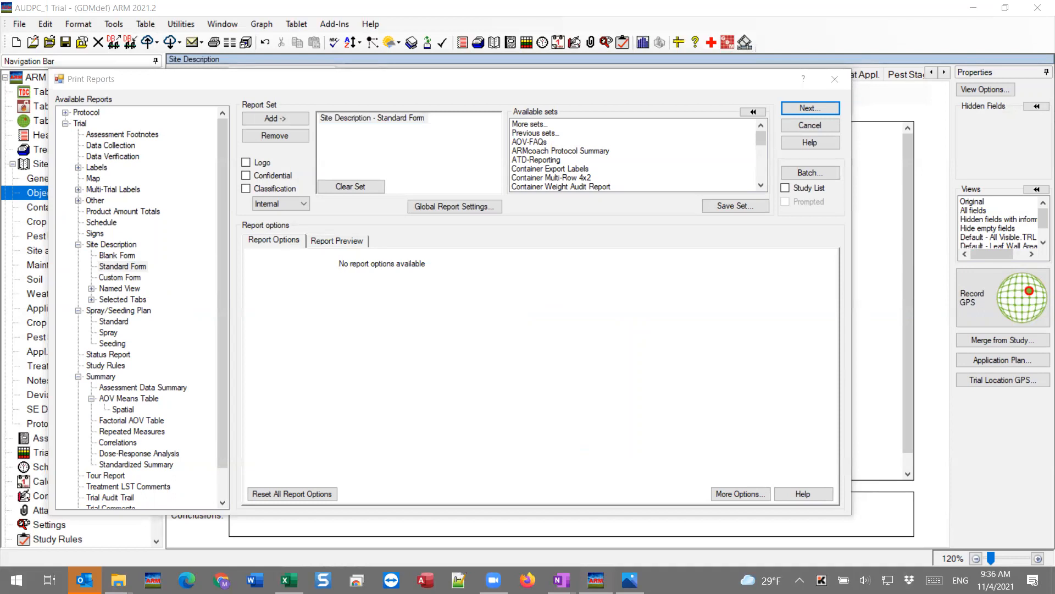
pyautogui.click(835, 79)
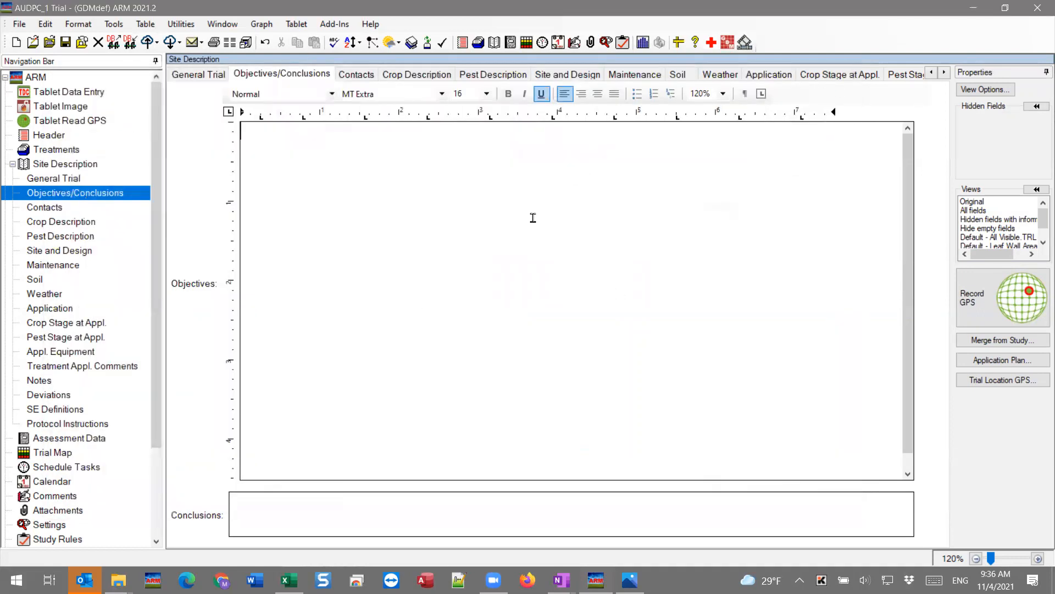
# Choose the Normal style in the empty Objectives field and enter two lines of sample text, "kdjlfasda" and "vghsdgh".
pyautogui.click(333, 94)
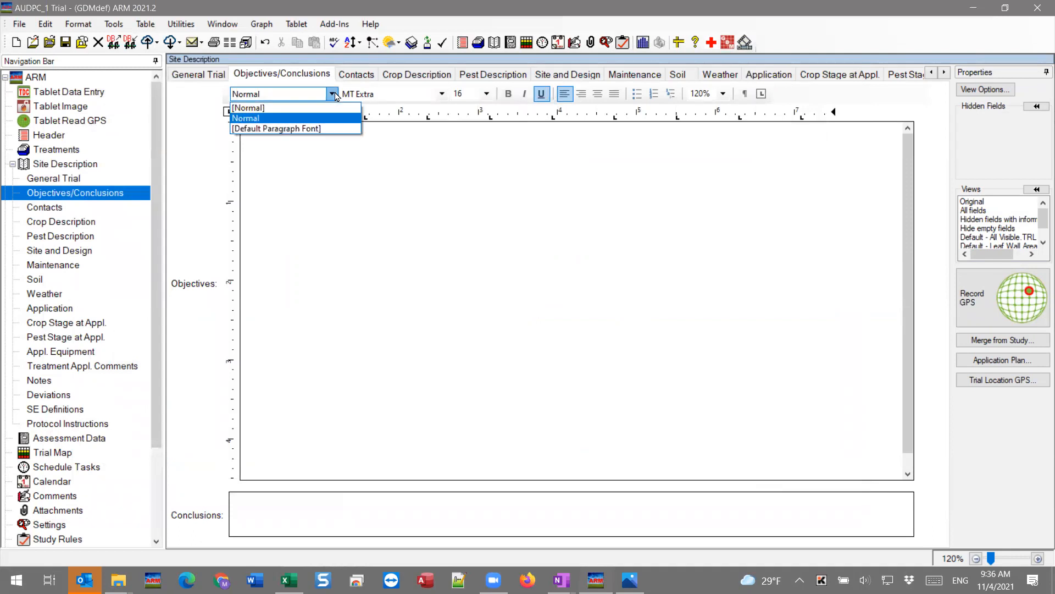
pyautogui.click(248, 121)
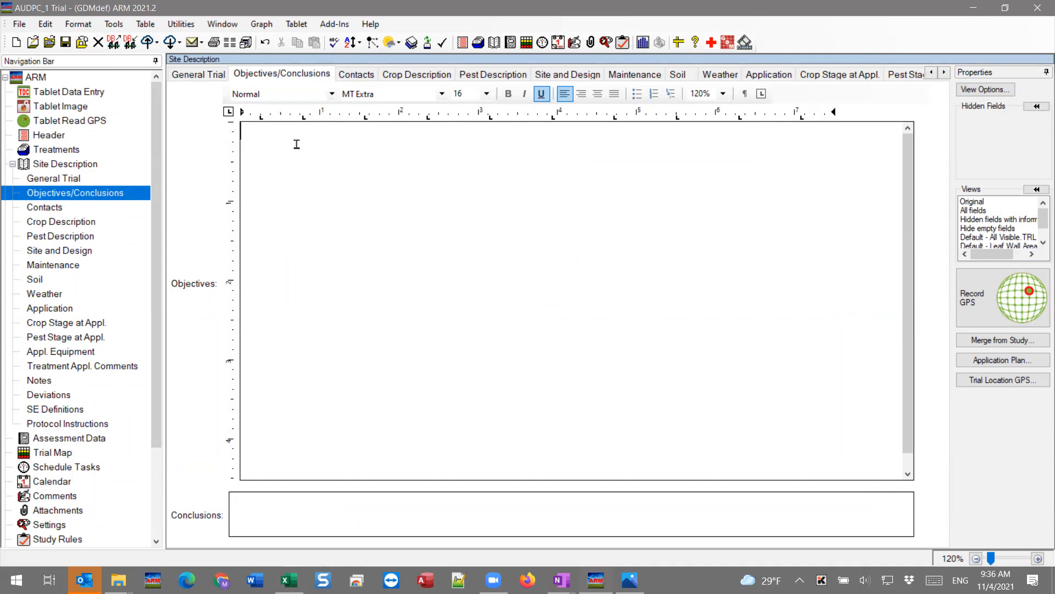
pyautogui.write('jk;lfas;a')
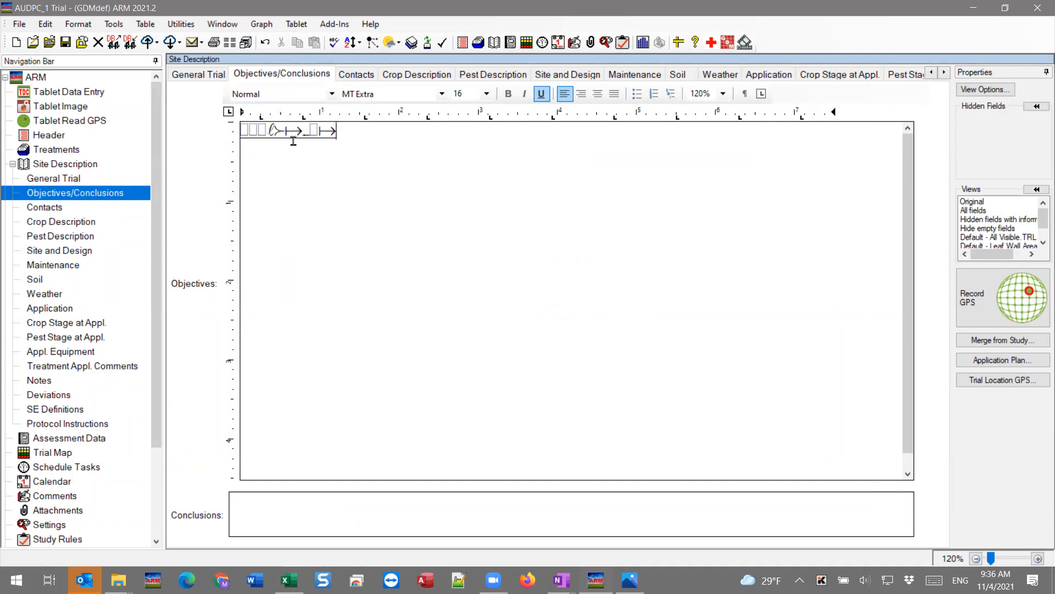
pyautogui.press('Return')
pyautogui.write('sjhskjh')
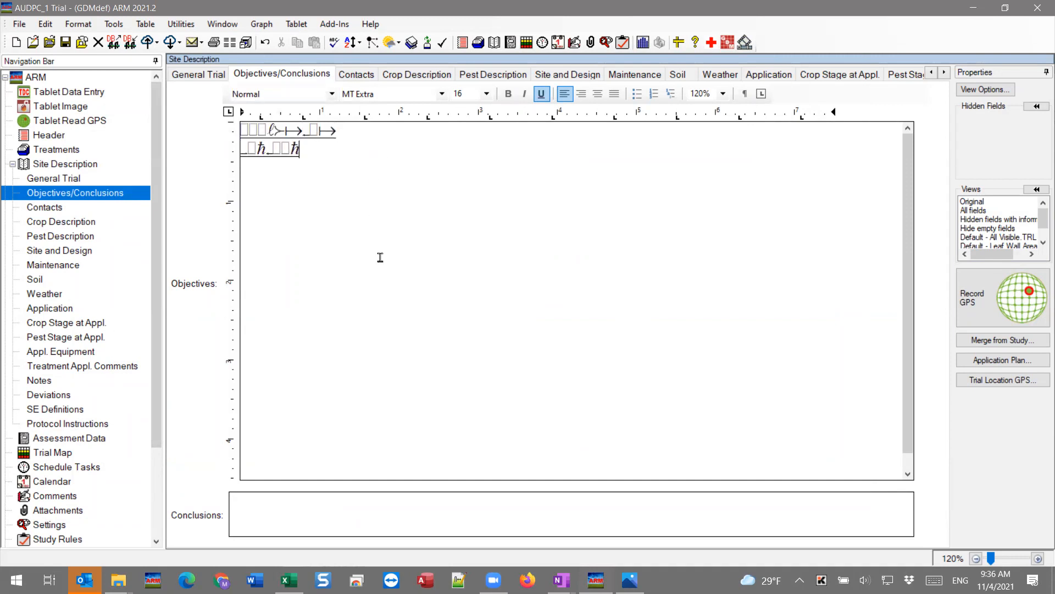
# Reset the formatting of all the Objectives text by applying the Normal style, followed by the [Normal] style.
pyautogui.hotkey('ctrl', 'a')
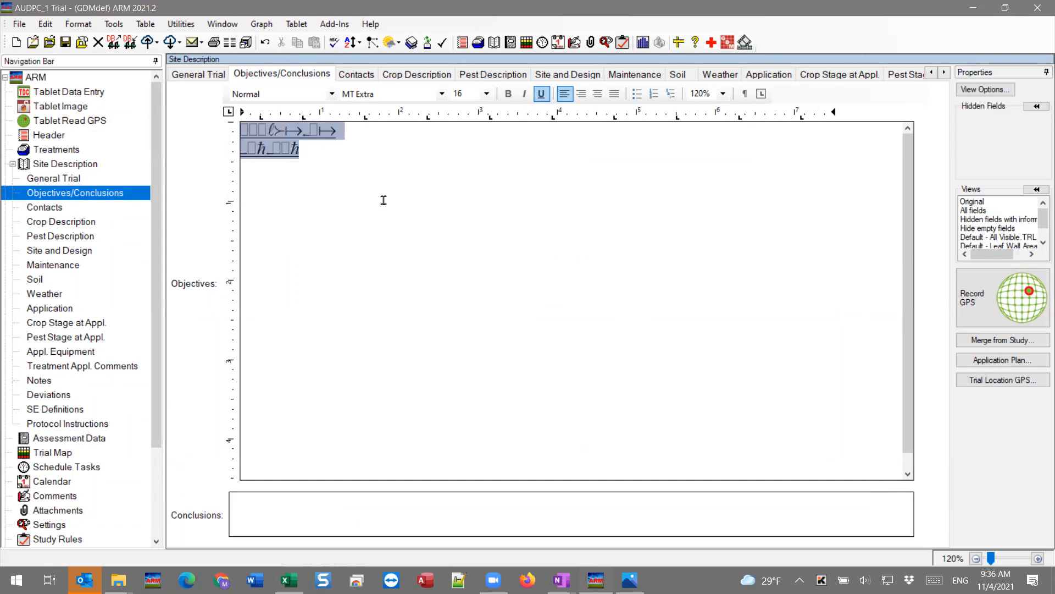
pyautogui.click(331, 94)
pyautogui.press('Up')
pyautogui.press('Down')
pyautogui.press('Return')
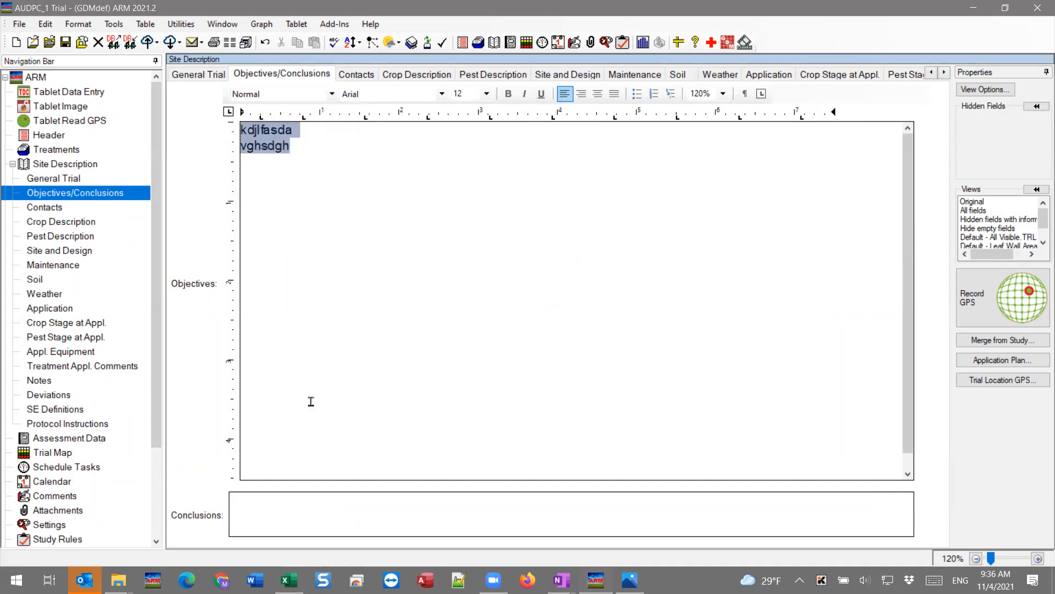
pyautogui.click(333, 96)
pyautogui.click(269, 108)
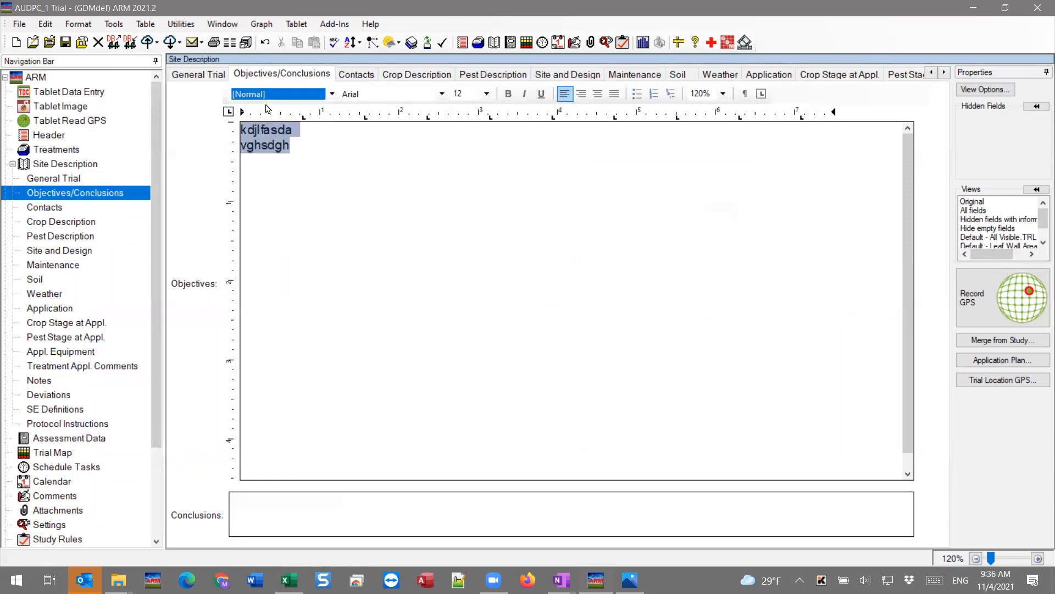
pyautogui.click(307, 300)
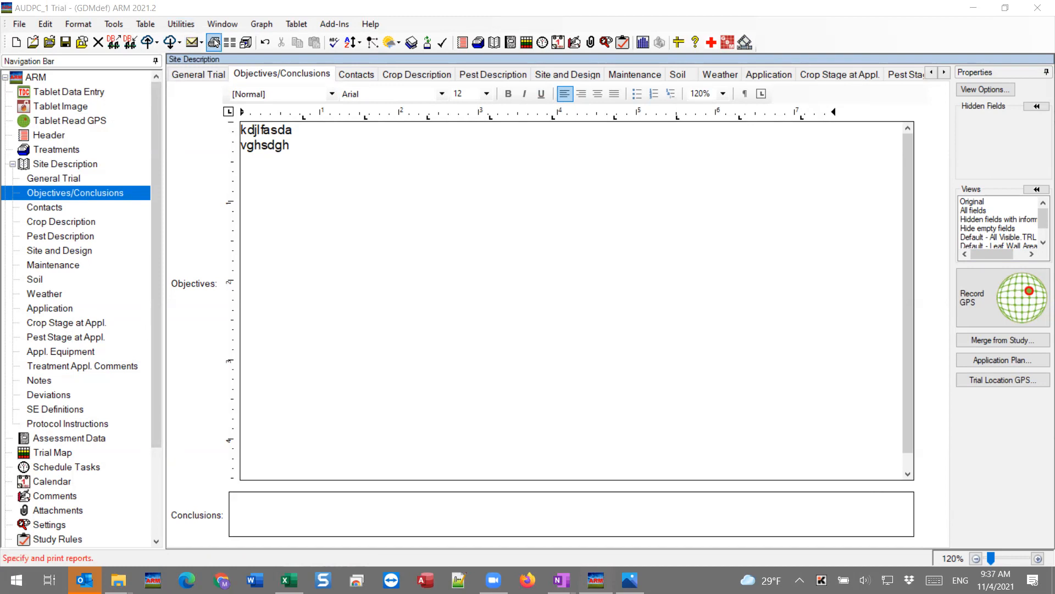
# Replace the contents of the print report set with the Trial Treatments and AOV Means Table reports.
pyautogui.click(215, 48)
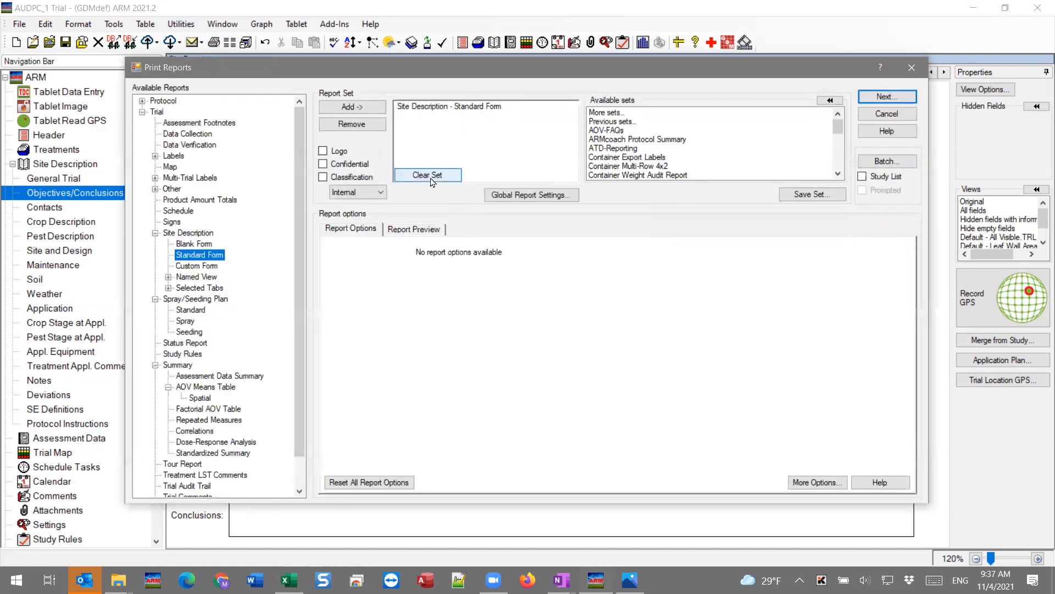
pyautogui.click(431, 176)
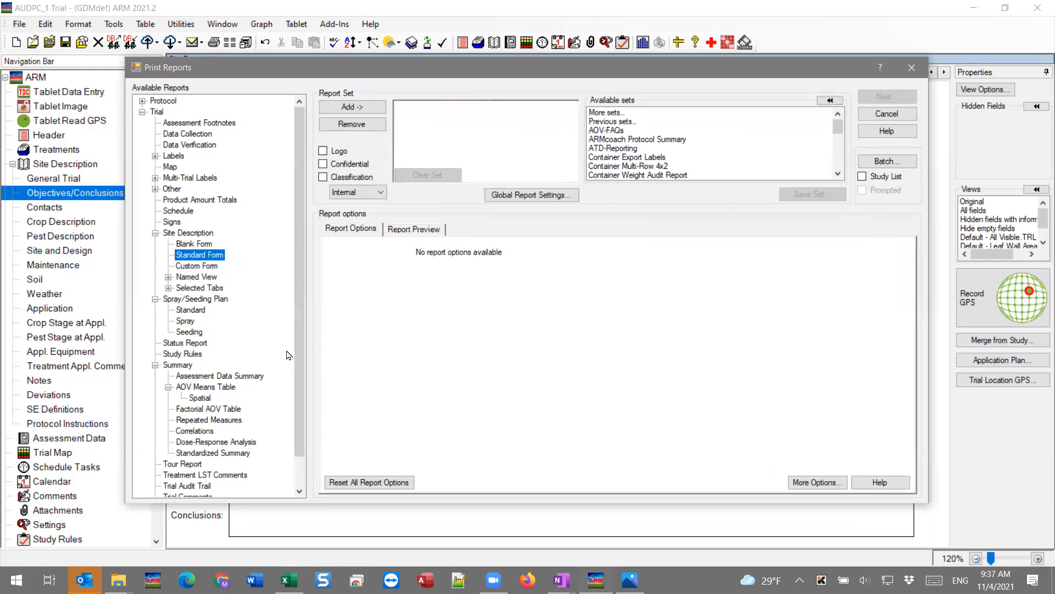
pyautogui.moveTo(304, 343); pyautogui.dragTo(302, 376)
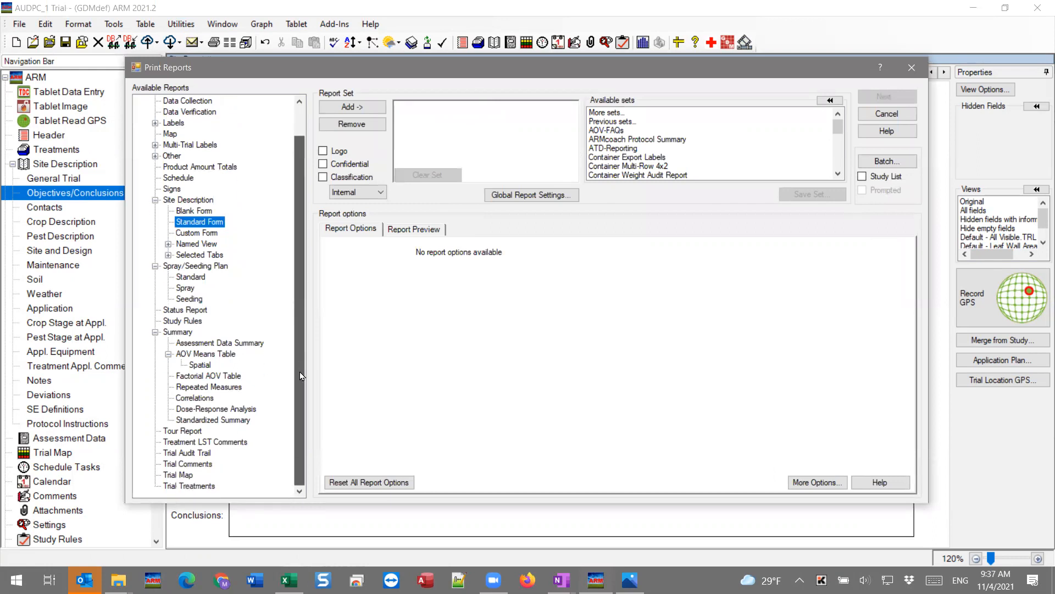
pyautogui.click(205, 487)
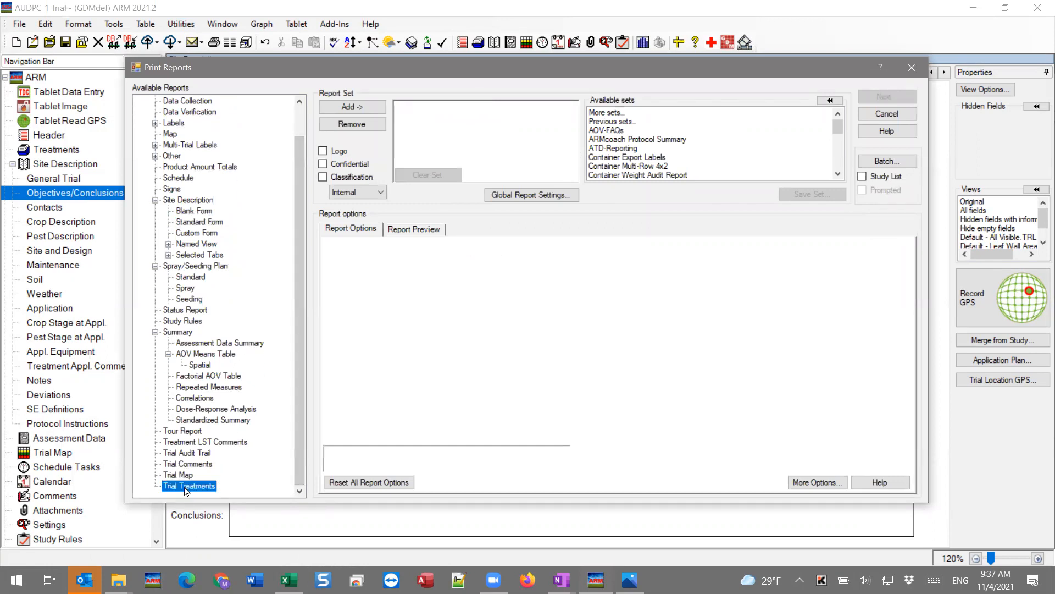
pyautogui.click(373, 110)
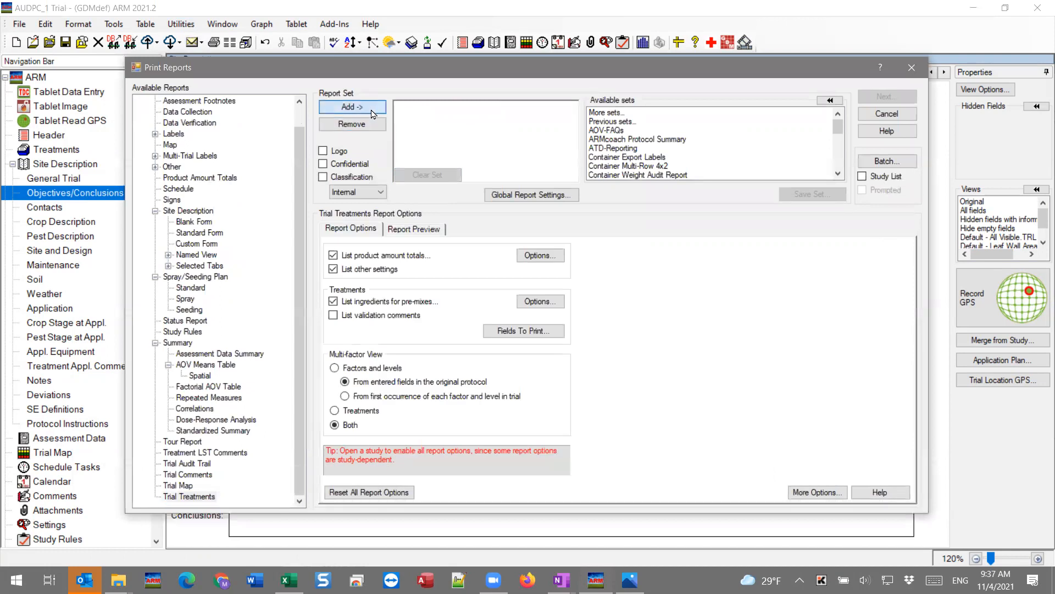
pyautogui.click(211, 366)
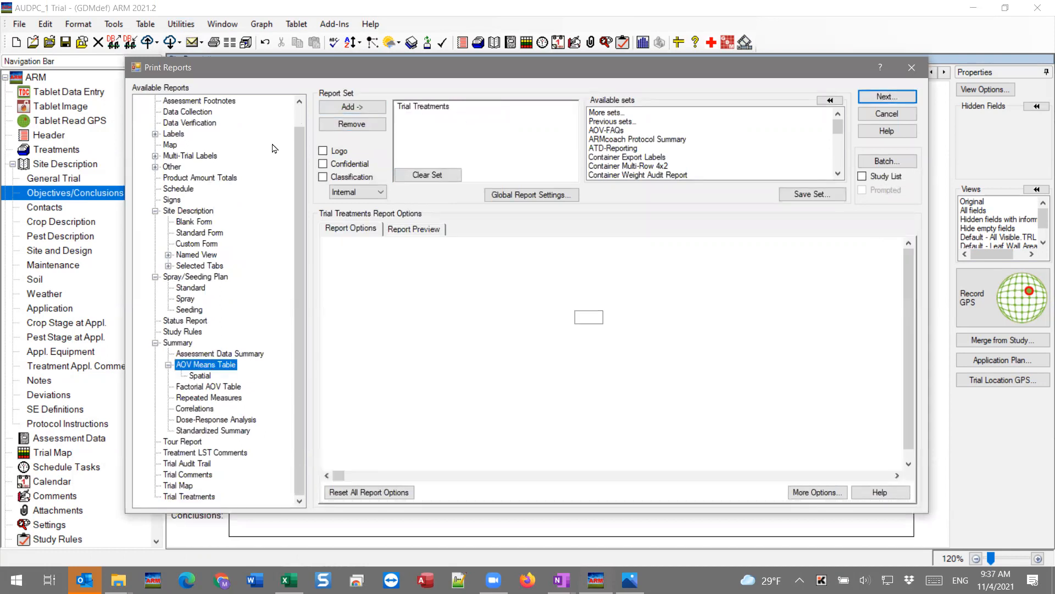
pyautogui.click(343, 110)
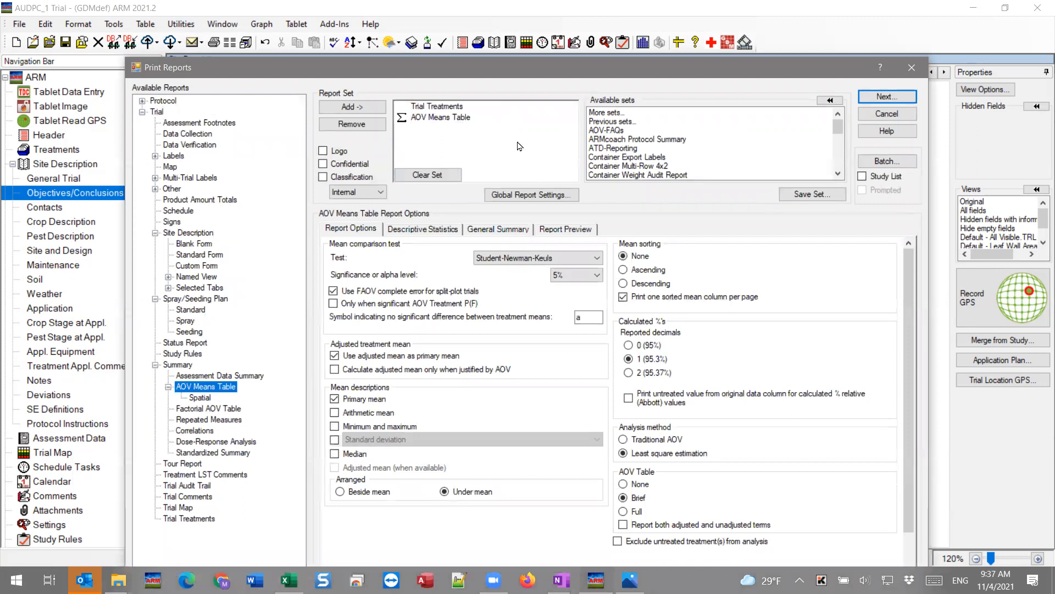
# Generate the report set and preview it with page breaks removed when blank space exceeds 20%.
pyautogui.click(886, 97)
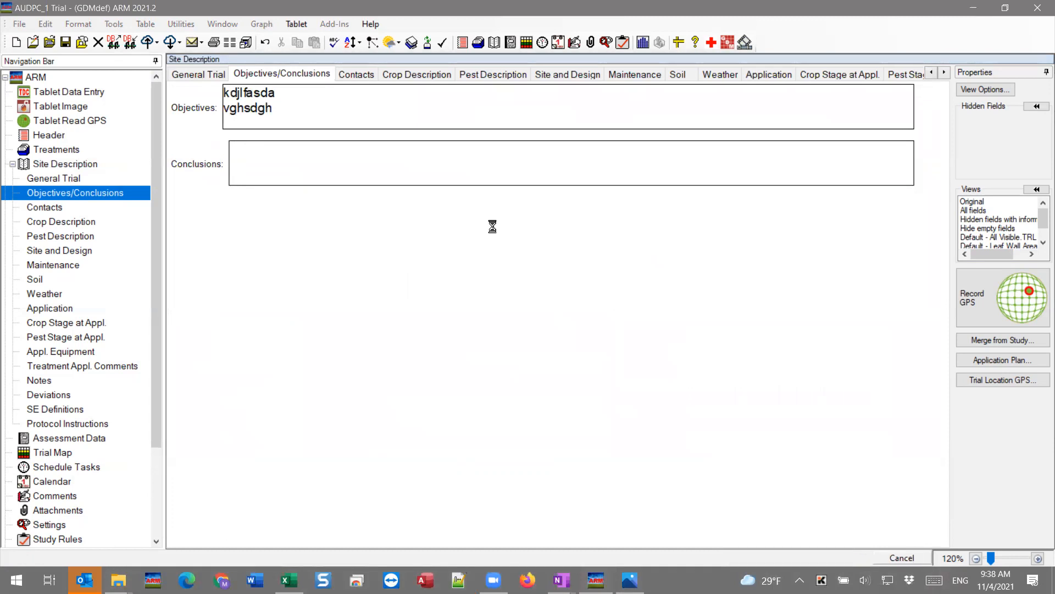
pyautogui.click(506, 461)
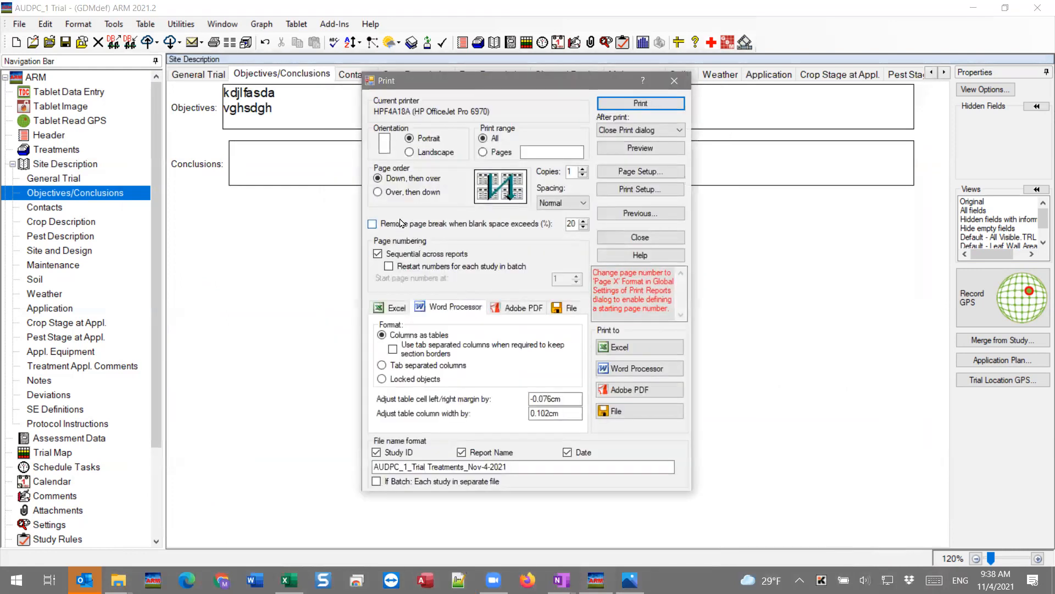
pyautogui.click(372, 224)
pyautogui.click(660, 152)
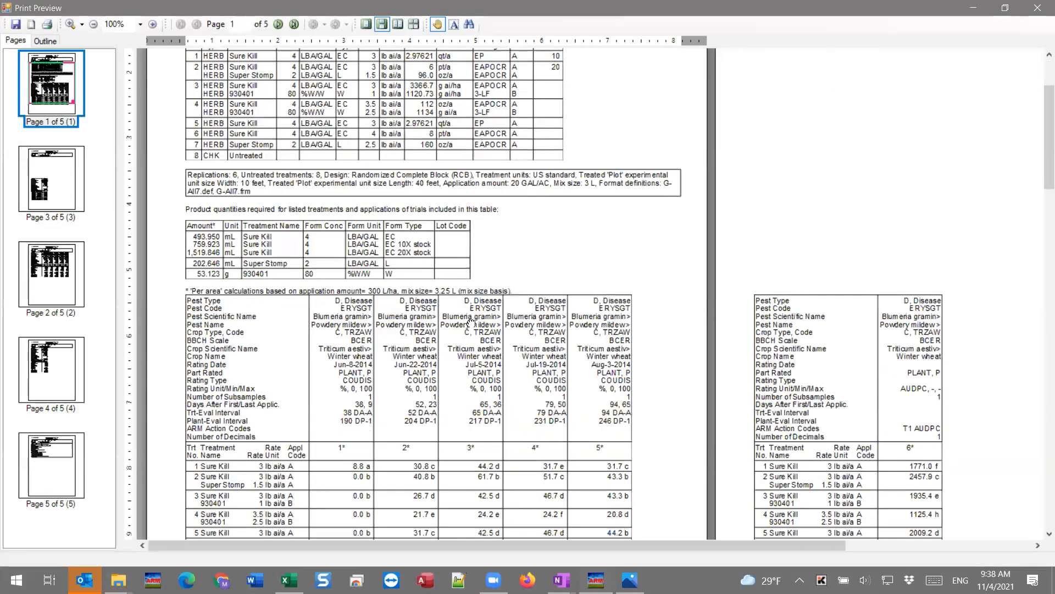
# Examine the AOV Means Table's header and treatment rows on the first preview page at 150% zoom.
pyautogui.click(152, 24)
pyautogui.click(153, 24)
pyautogui.moveTo(425, 357); pyautogui.dragTo(457, 133)
pyautogui.moveTo(424, 357); pyautogui.dragTo(449, 146)
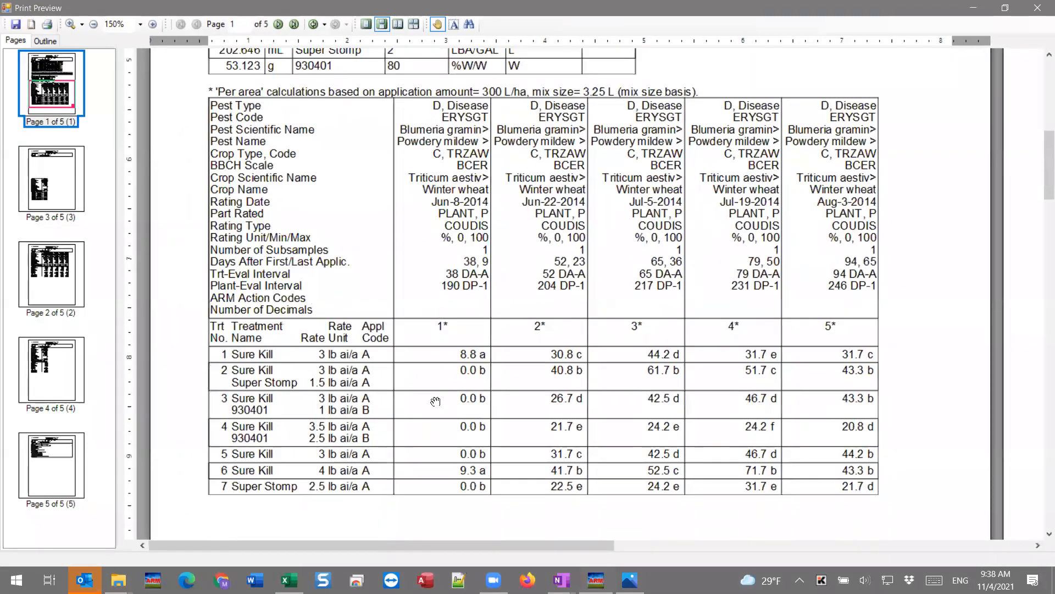
pyautogui.moveTo(436, 461); pyautogui.dragTo(438, 409)
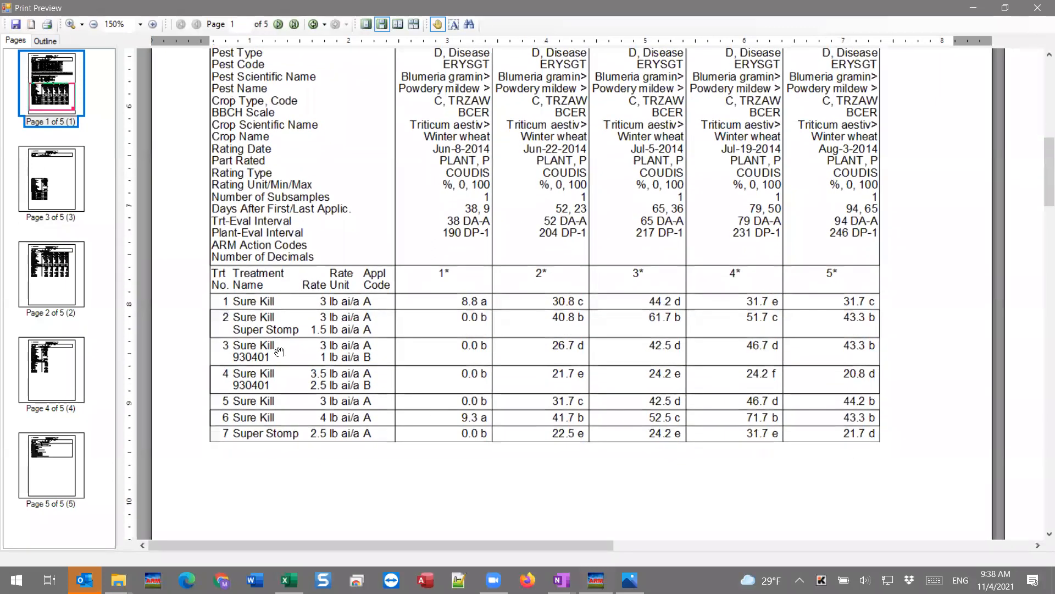
pyautogui.moveTo(286, 470)
pyautogui.mouseDown()
pyautogui.moveTo(286, 333)
pyautogui.moveTo(275, 459)
pyautogui.mouseUp()
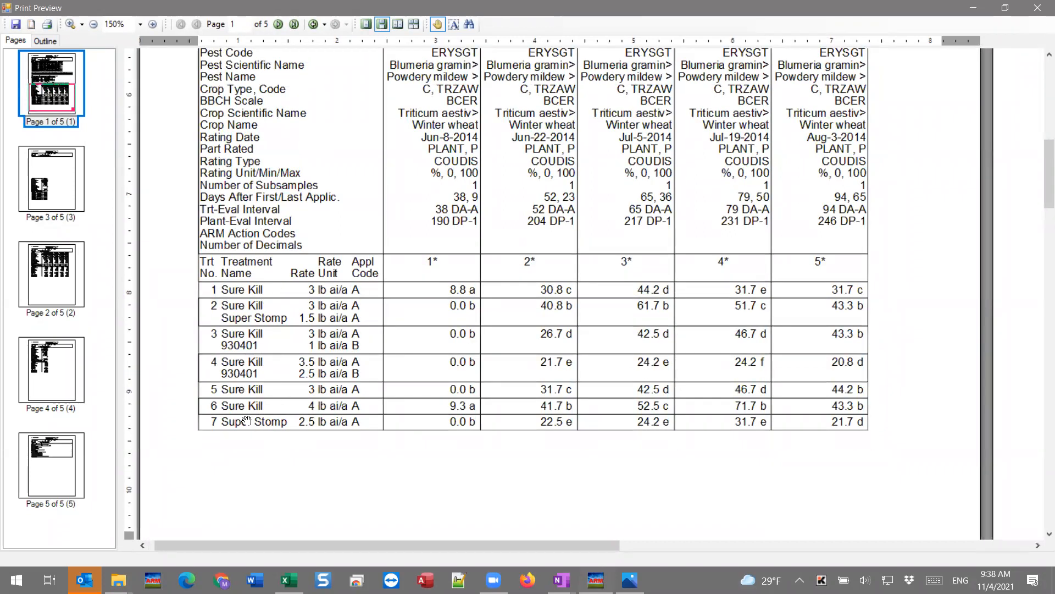
pyautogui.moveTo(245, 438); pyautogui.dragTo(264, 412)
# Examine the AOV Means Table's continuation on page 2, from its page header to the statistics below the Untreated row.
pyautogui.moveTo(398, 494); pyautogui.dragTo(424, 337)
pyautogui.moveTo(413, 443); pyautogui.dragTo(441, 184)
pyautogui.moveTo(428, 434); pyautogui.dragTo(441, 171)
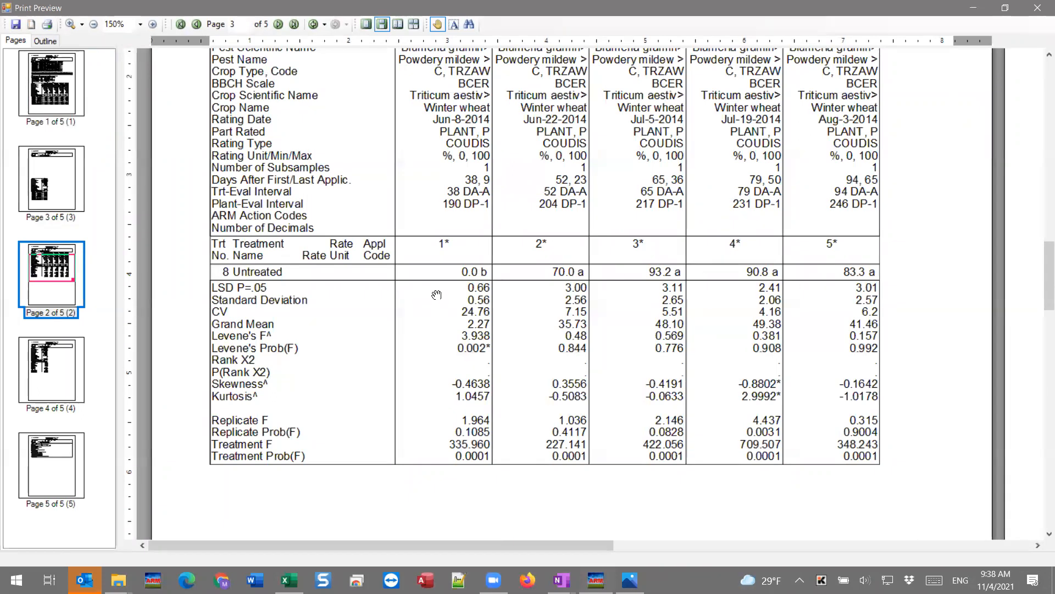
pyautogui.scroll(-5, 465, 436)
pyautogui.scroll(9, 493, 433)
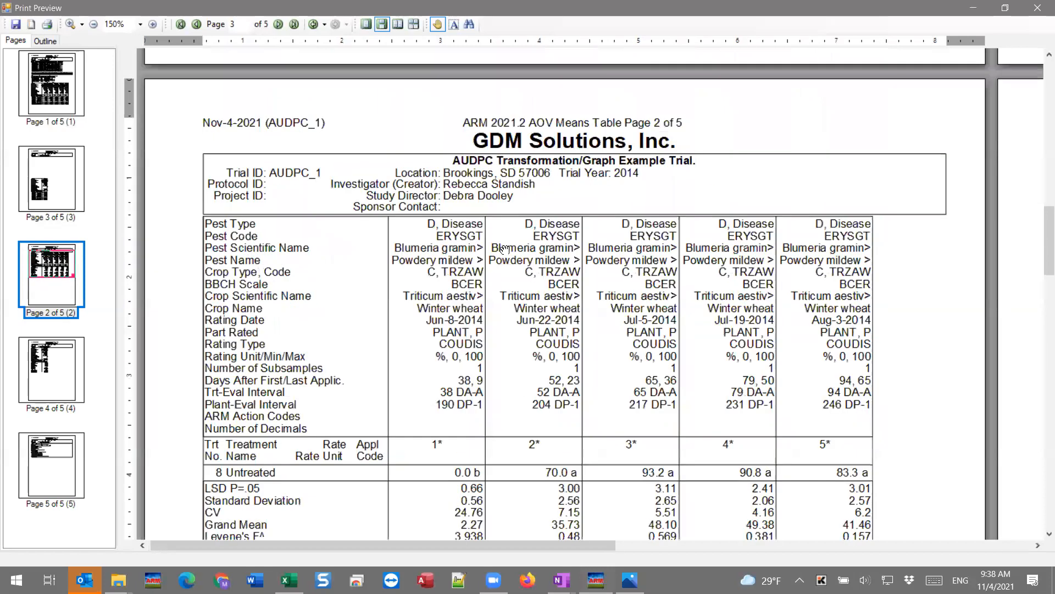
pyautogui.scroll(1, 505, 349)
pyautogui.scroll(-6, 544, 170)
pyautogui.moveTo(549, 211); pyautogui.dragTo(548, 202)
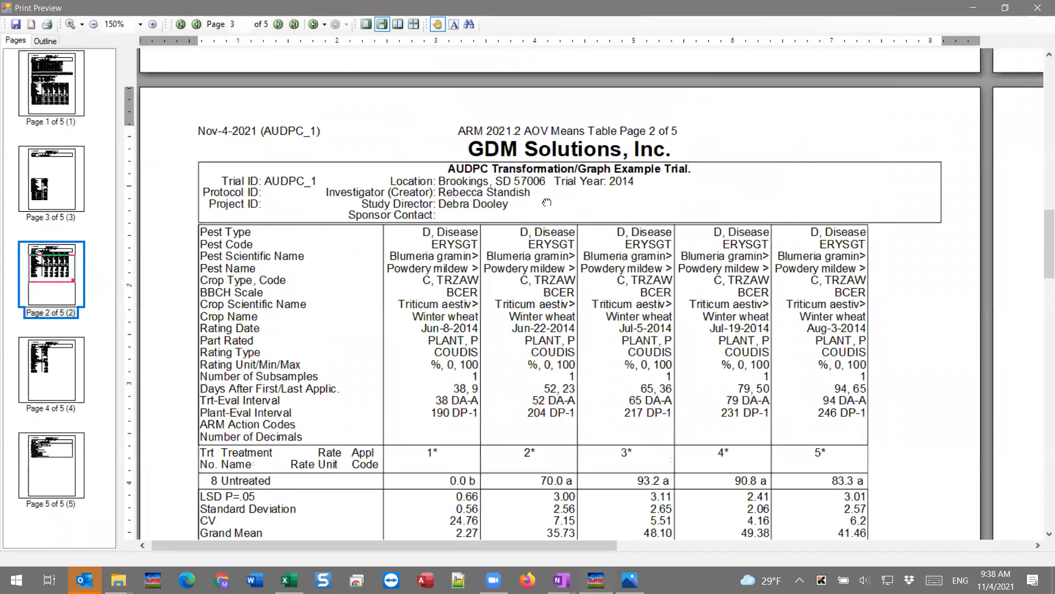
# Examine the AUDPC column of the AOV Means Table on page 3 of the preview.
pyautogui.moveTo(704, 236); pyautogui.dragTo(357, 237)
pyautogui.moveTo(654, 263); pyautogui.dragTo(406, 249)
pyautogui.moveTo(857, 248); pyautogui.dragTo(467, 491)
pyautogui.moveTo(518, 239); pyautogui.dragTo(510, 497)
pyautogui.moveTo(519, 209); pyautogui.dragTo(519, 478)
pyautogui.moveTo(497, 189); pyautogui.dragTo(493, 548)
pyautogui.moveTo(445, 375); pyautogui.dragTo(442, 516)
pyautogui.moveTo(463, 400); pyautogui.dragTo(467, 269)
pyautogui.moveTo(551, 404); pyautogui.dragTo(557, 82)
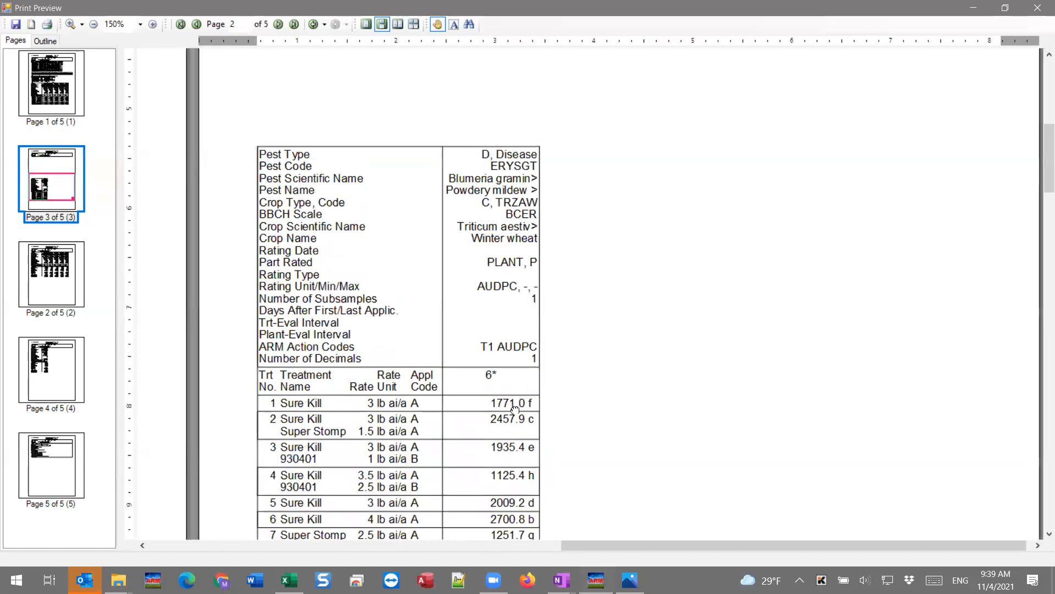
pyautogui.moveTo(505, 400); pyautogui.dragTo(511, 309)
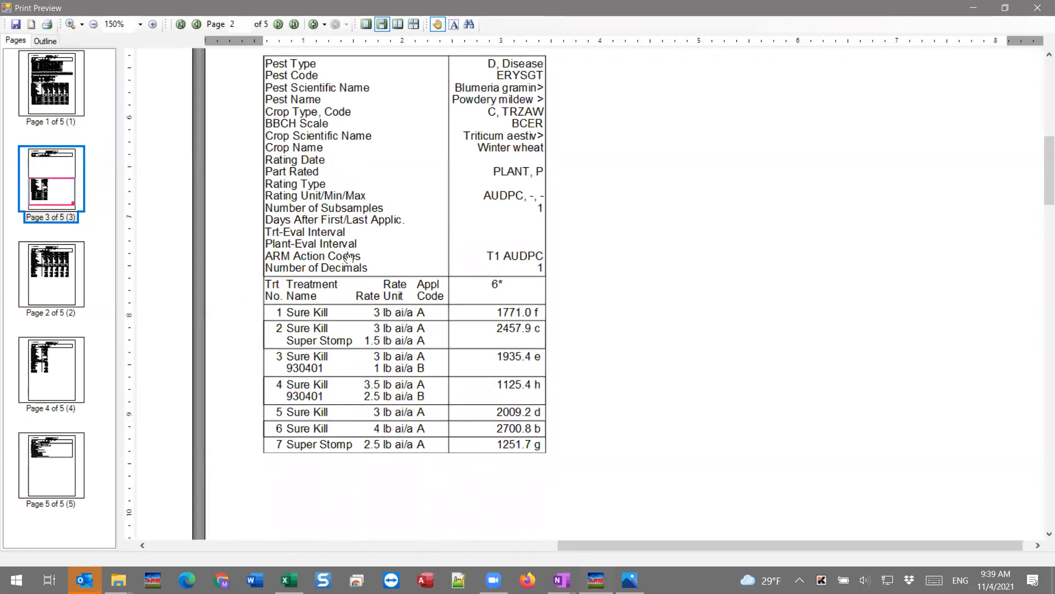
# Compare the AOV Means Table's placement on page 3 with the first page at 125% zoom.
pyautogui.click(93, 24)
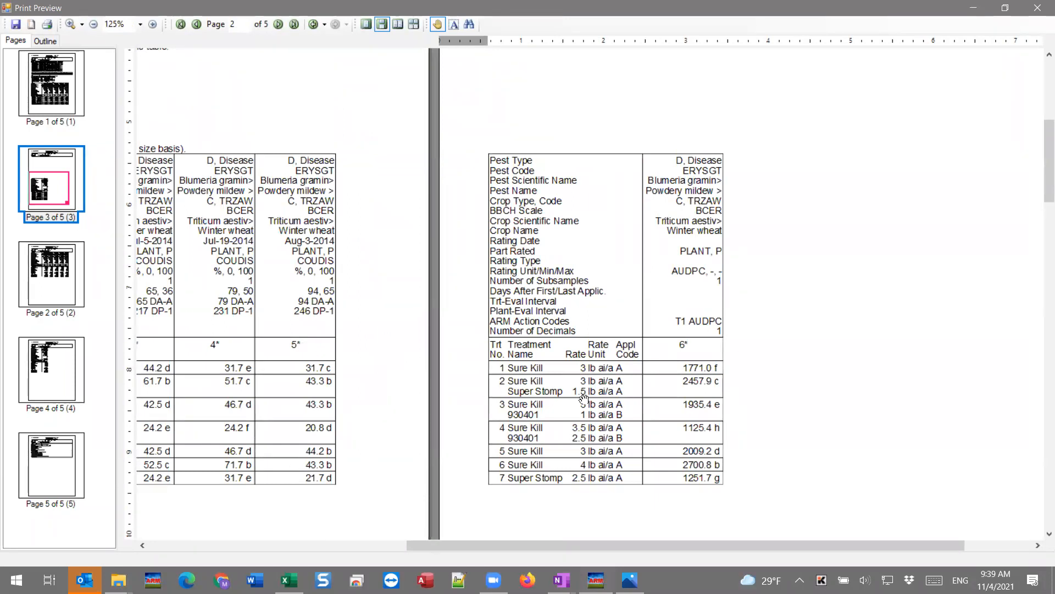
pyautogui.moveTo(854, 246); pyautogui.dragTo(512, 371)
pyautogui.scroll(4, 691, 414)
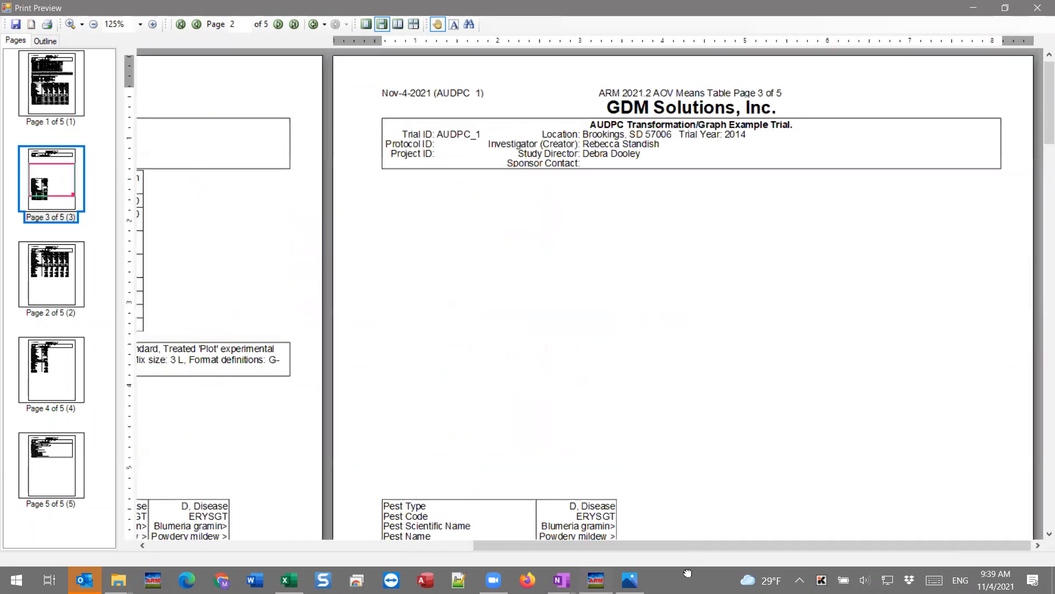
pyautogui.scroll(-6, 734, 385)
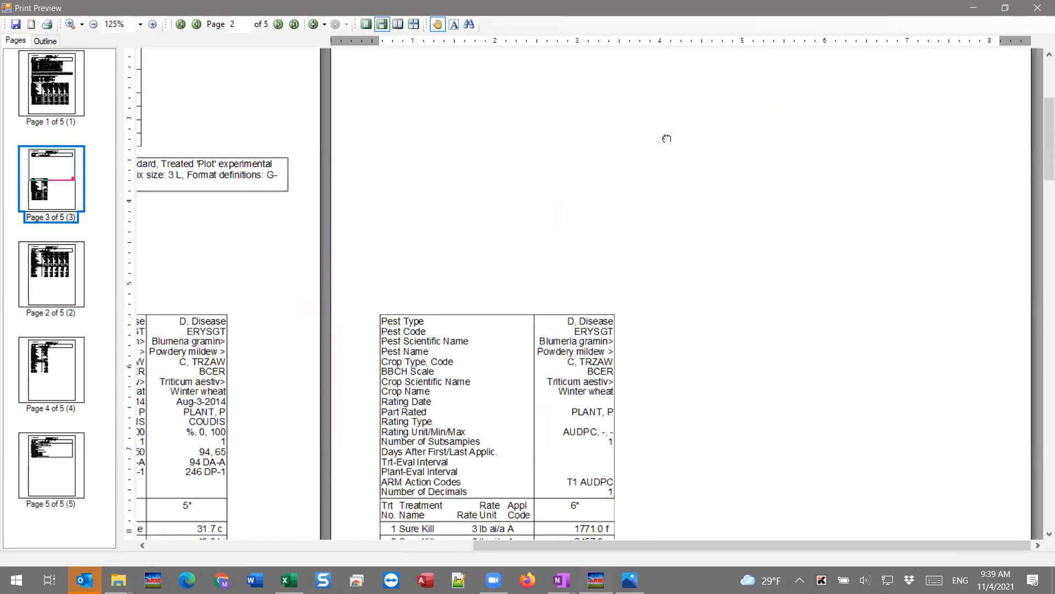
pyautogui.scroll(-1, 698, 182)
pyautogui.moveTo(704, 198); pyautogui.dragTo(761, 339)
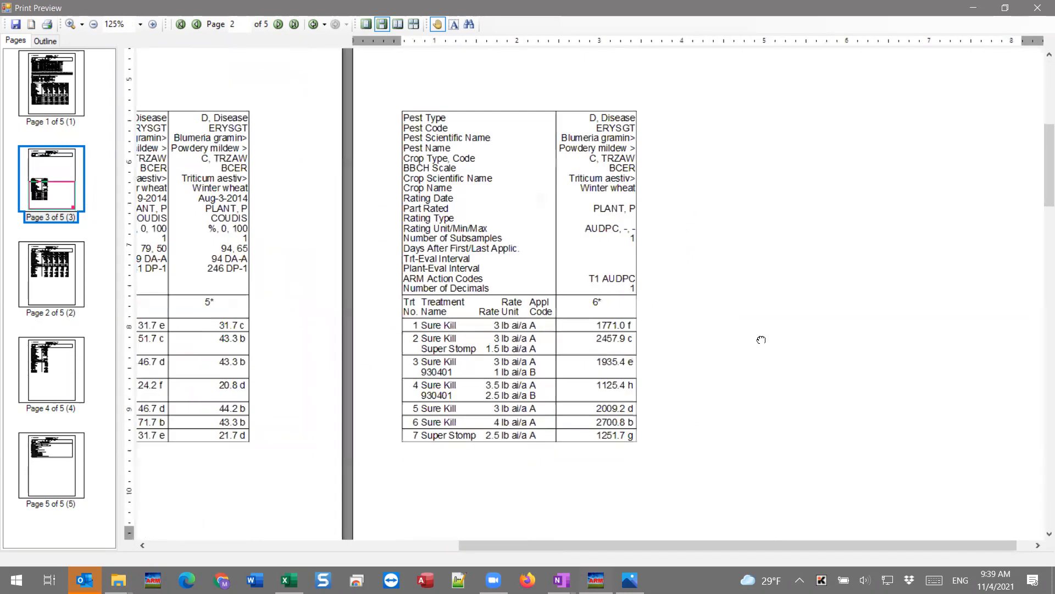
pyautogui.moveTo(604, 270); pyautogui.dragTo(717, 312)
pyautogui.moveTo(443, 217); pyautogui.dragTo(838, 240)
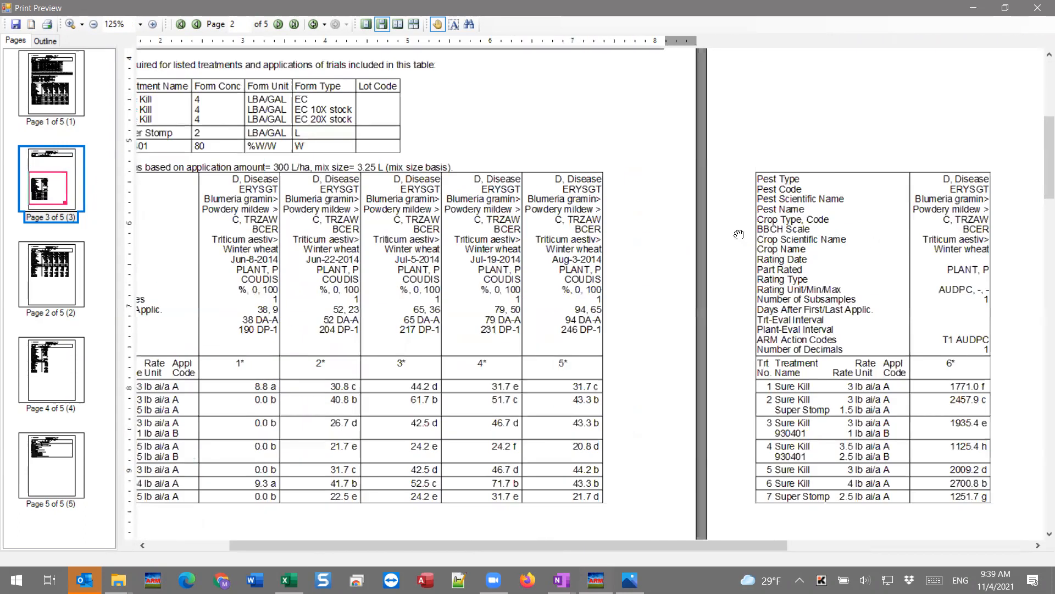
pyautogui.moveTo(335, 177); pyautogui.dragTo(490, 185)
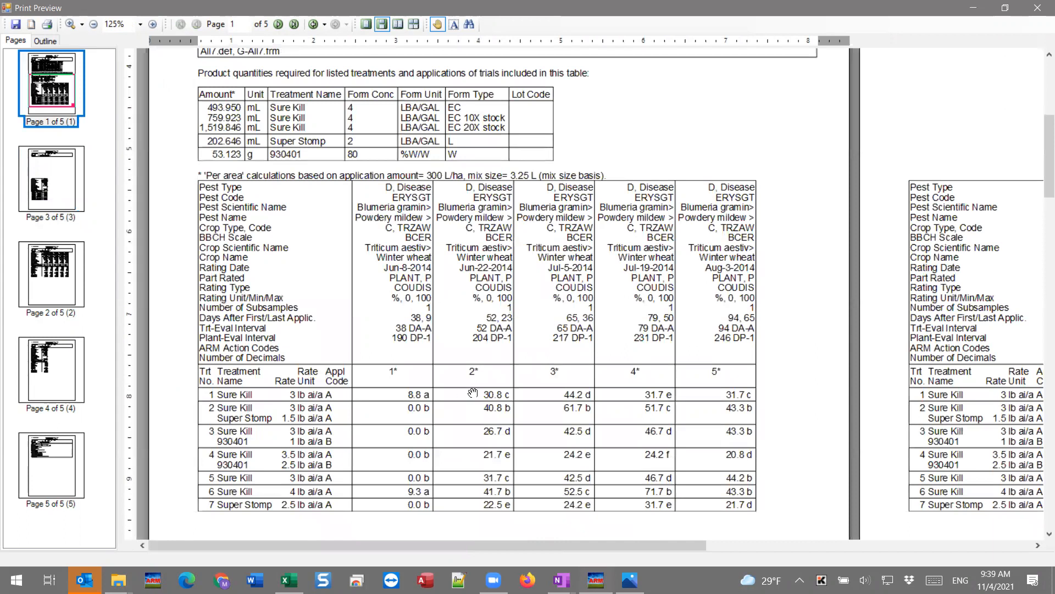
# Turn off page break removal for blank space in the print settings and preview the reports again.
pyautogui.click(1037, 9)
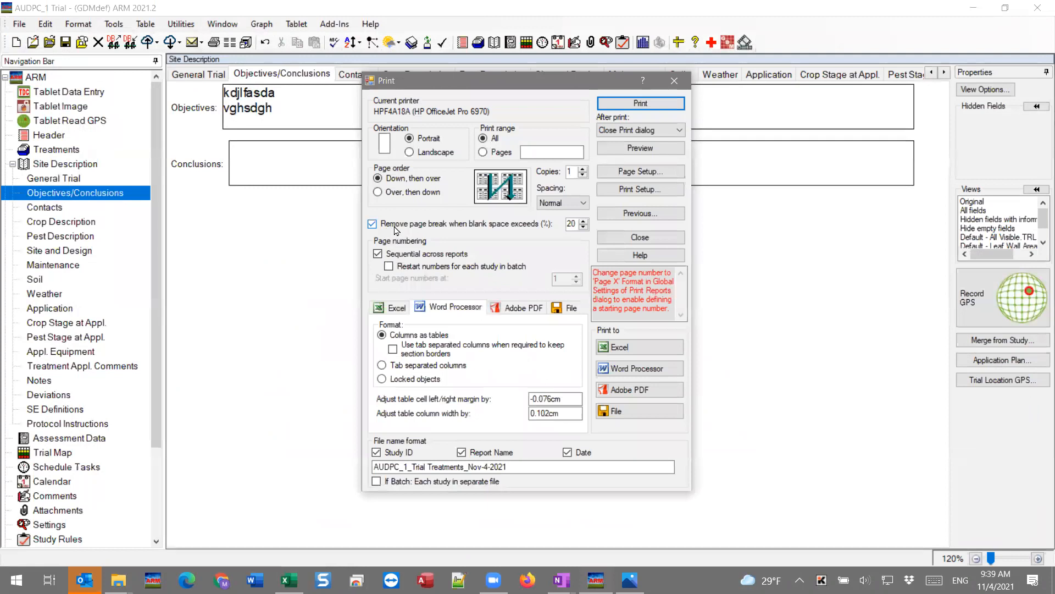
pyautogui.click(436, 227)
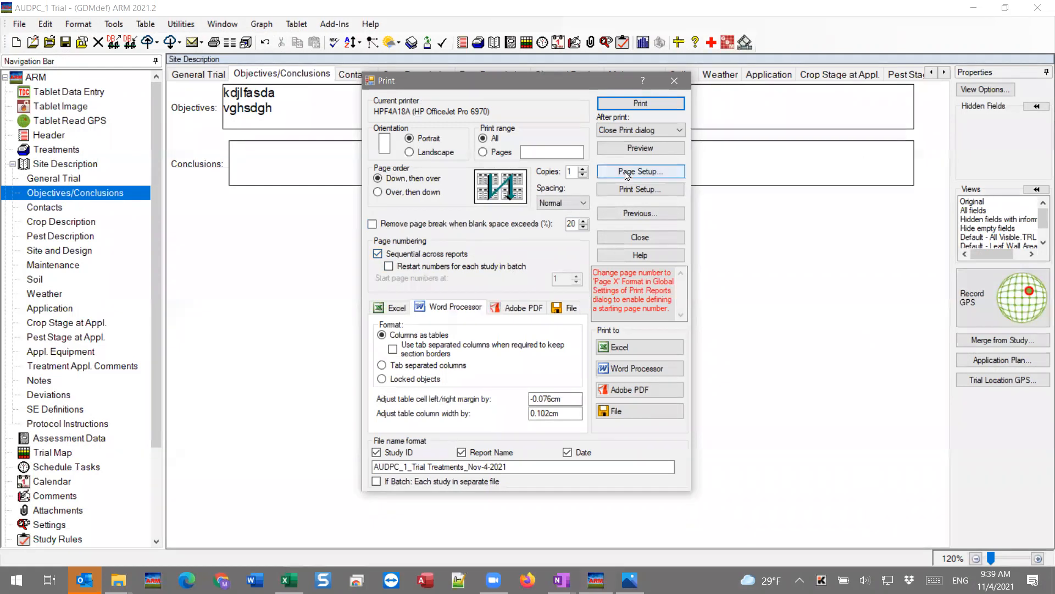
pyautogui.click(641, 155)
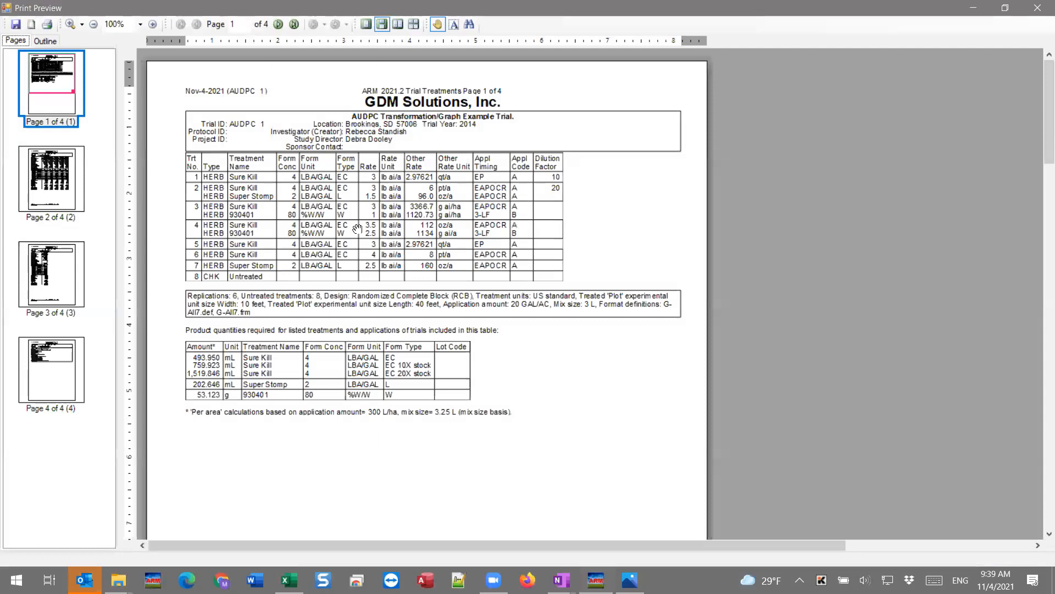
# Examine the AOV Means Table on page 2 of the preview, including its header rows at 150% zoom, and close the preview.
pyautogui.click(56, 188)
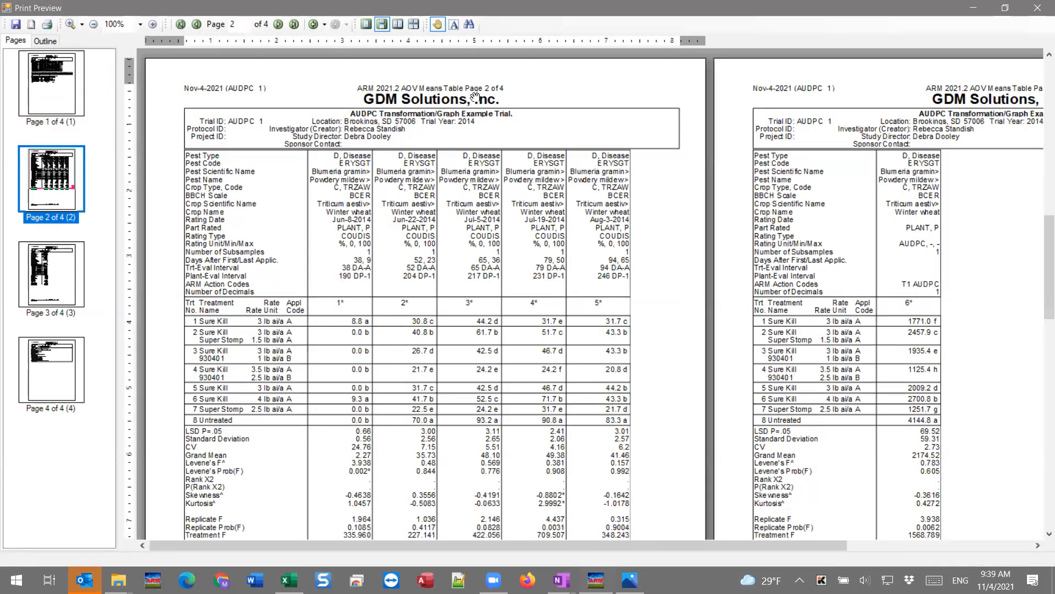
pyautogui.moveTo(490, 278); pyautogui.dragTo(491, 216)
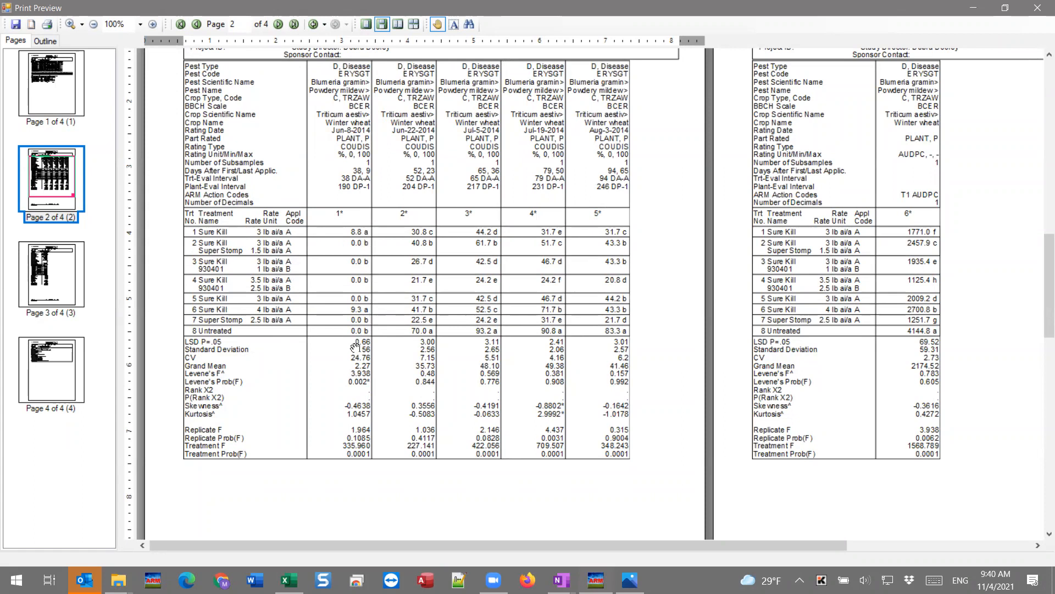
pyautogui.scroll(1, 478, 366)
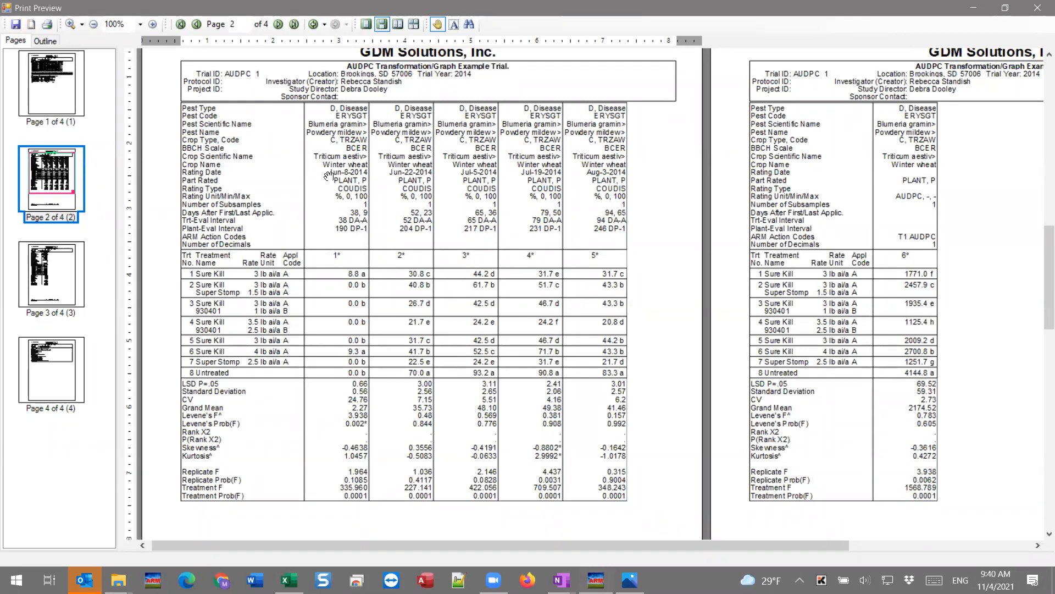
pyautogui.moveTo(329, 176); pyautogui.dragTo(328, 174)
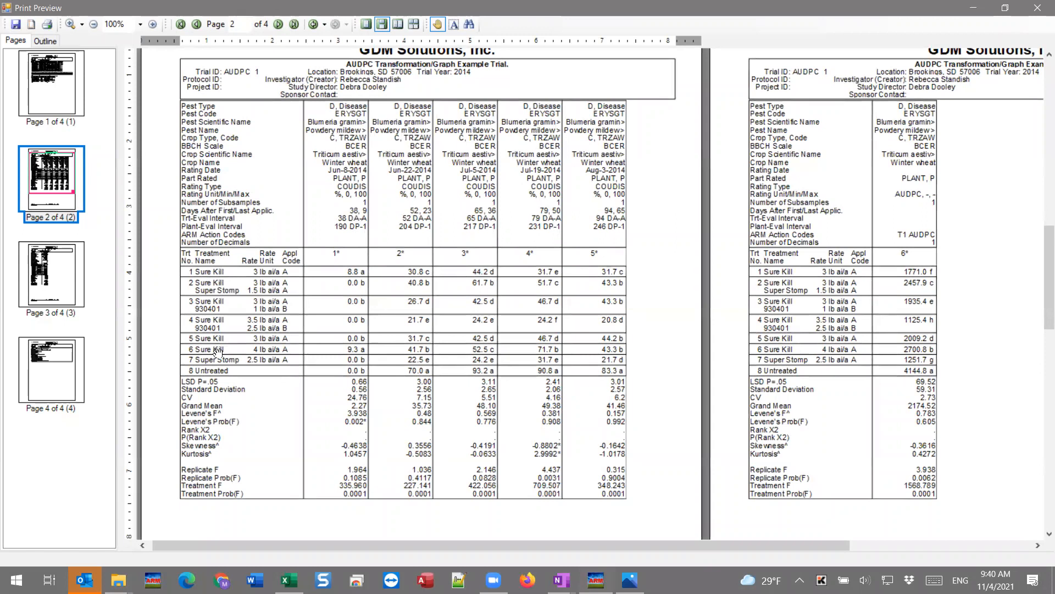
pyautogui.moveTo(289, 424); pyautogui.dragTo(291, 329)
pyautogui.scroll(3, 407, 365)
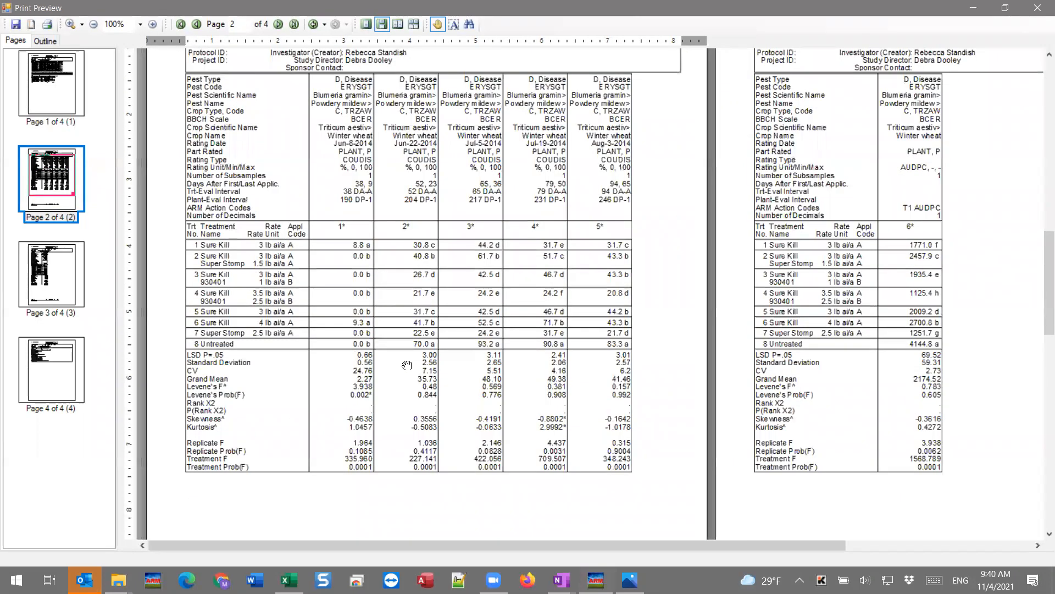
pyautogui.click(155, 26)
pyautogui.click(155, 26)
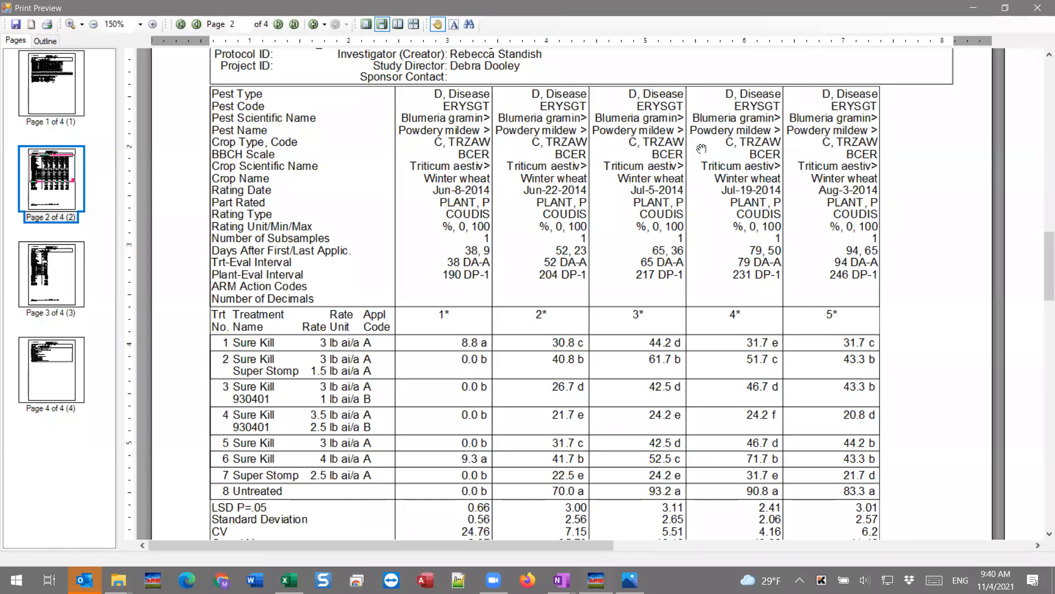
pyautogui.click(1038, 20)
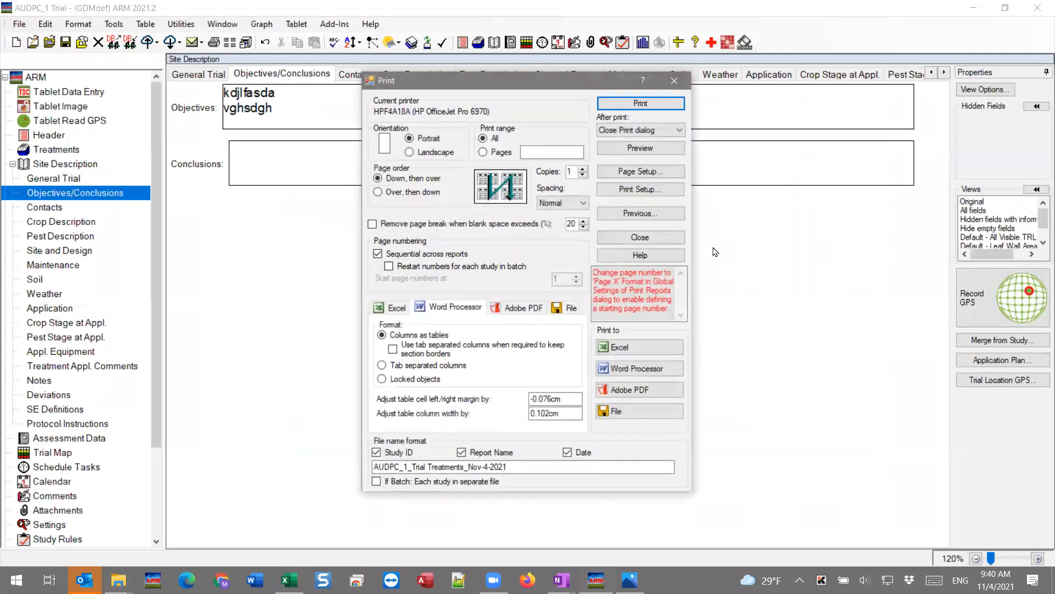
# Return to the report set and set the AOV Means Table's assessment data header rows to Select.
pyautogui.click(614, 216)
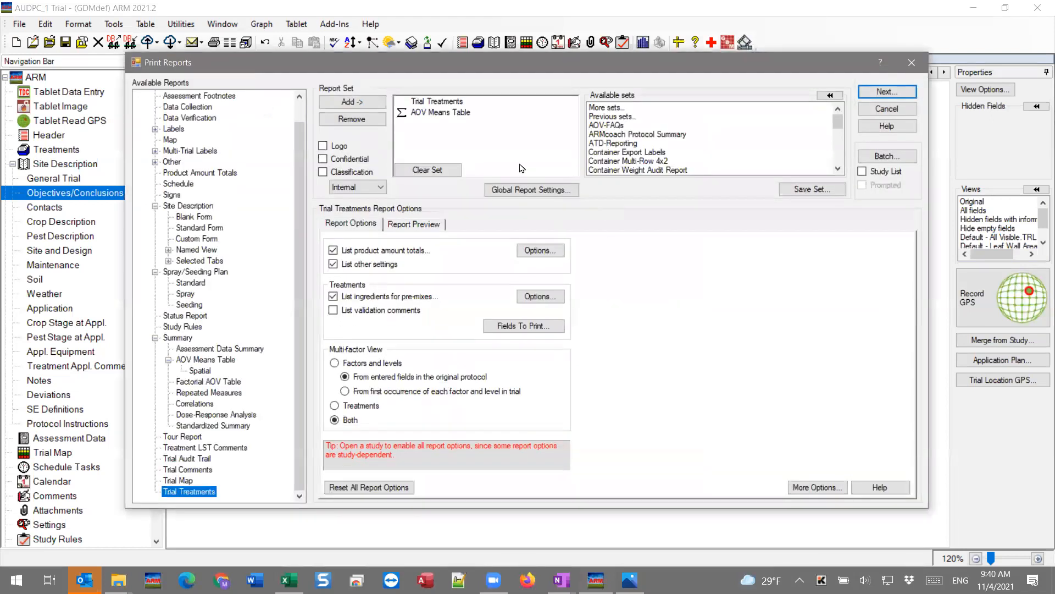
pyautogui.click(417, 115)
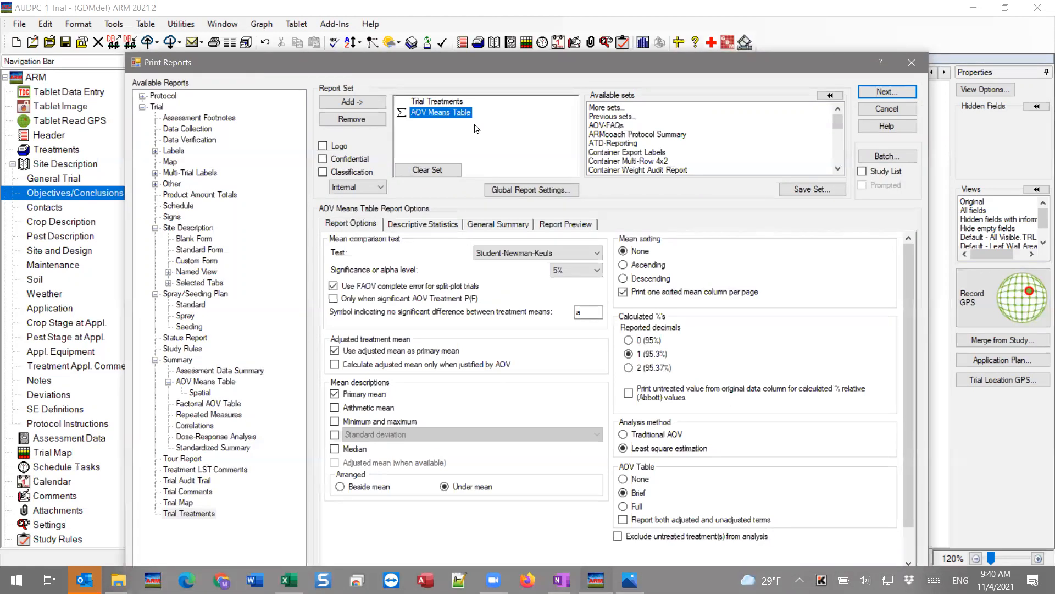
pyautogui.click(481, 225)
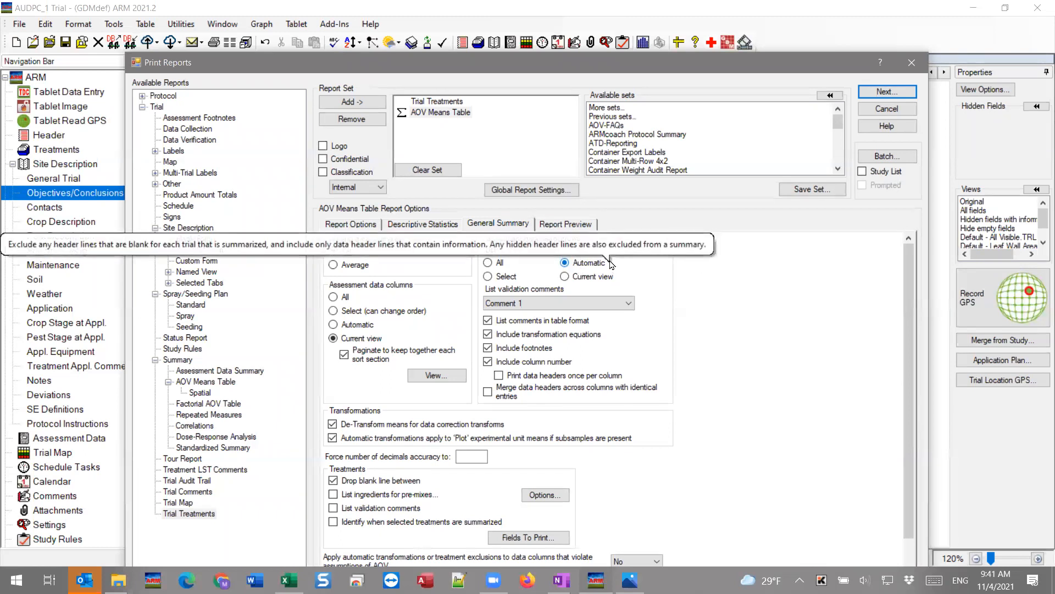
pyautogui.click(489, 277)
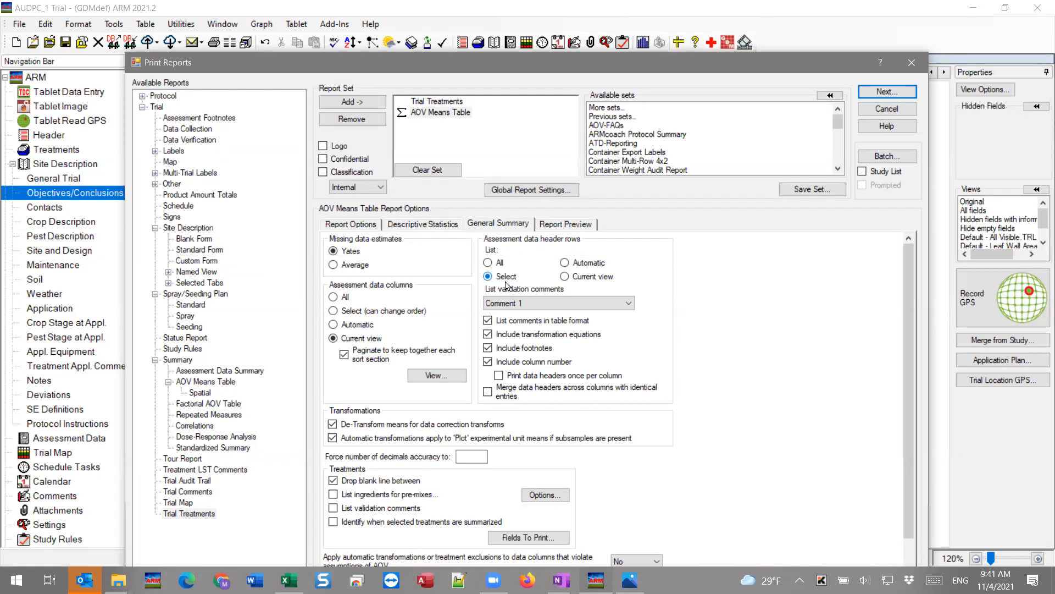
# Proceed to the header line selection and include Pest Code, Crop Type/Code, Rating Date, Part Rated, Rating Type and Rating Unit/Min/Max (2, 6, 12, 17-19).
pyautogui.click(890, 93)
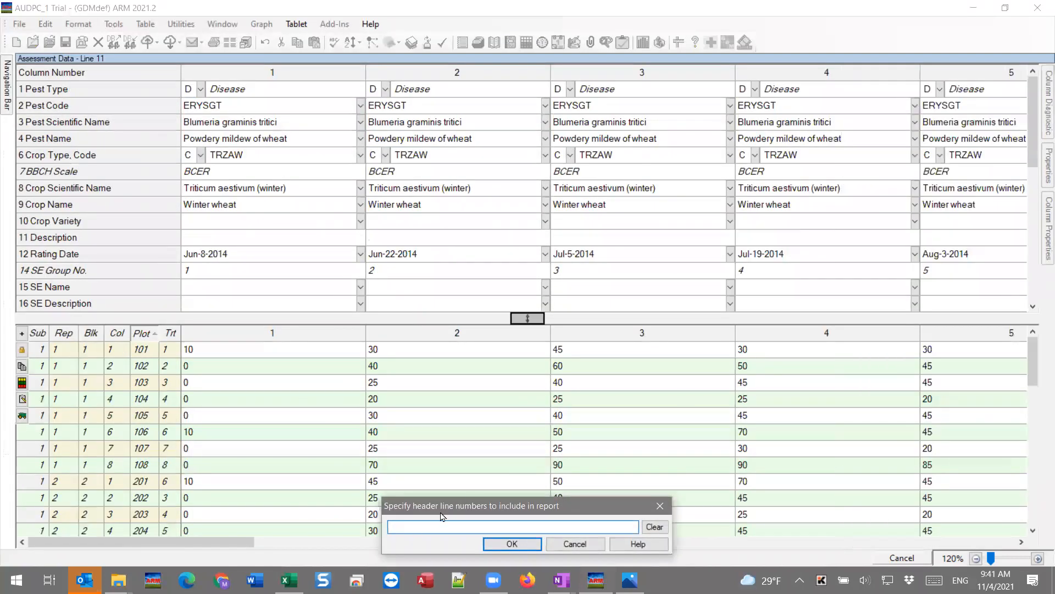
pyautogui.click(72, 107)
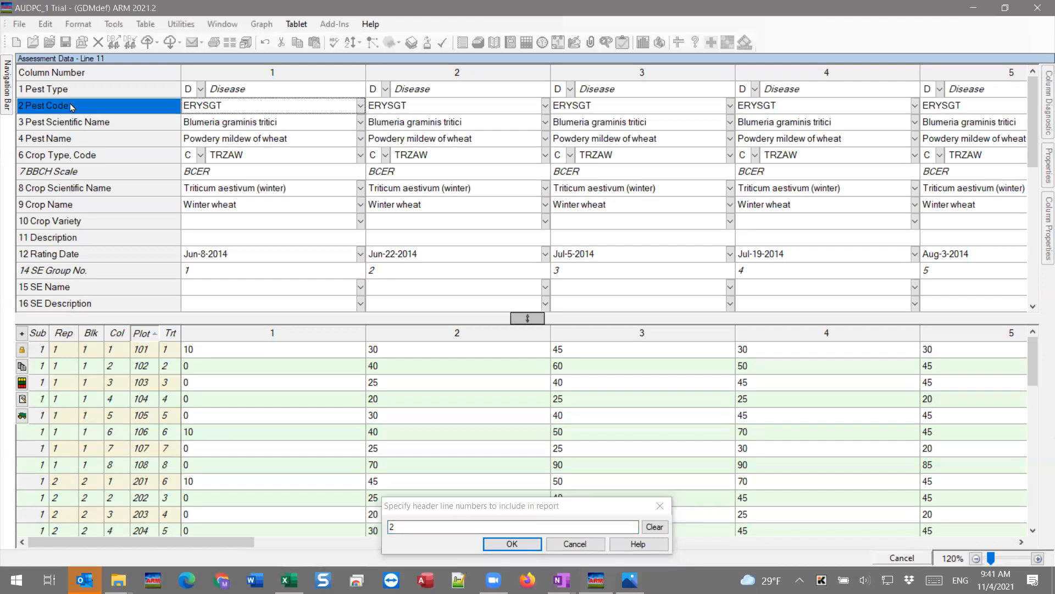
pyautogui.click(79, 157)
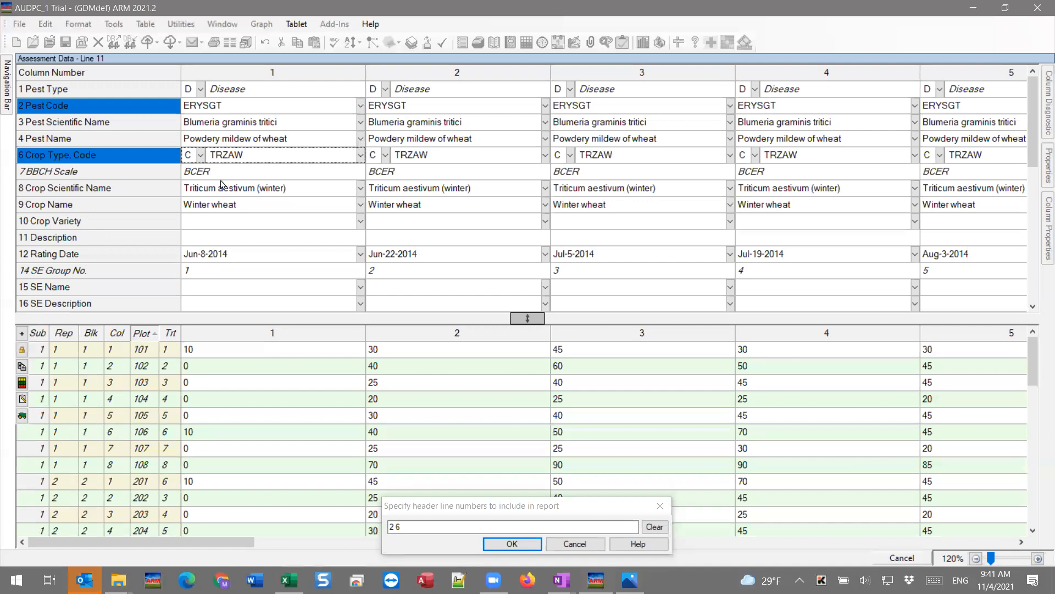
pyautogui.scroll(-3, 128, 213)
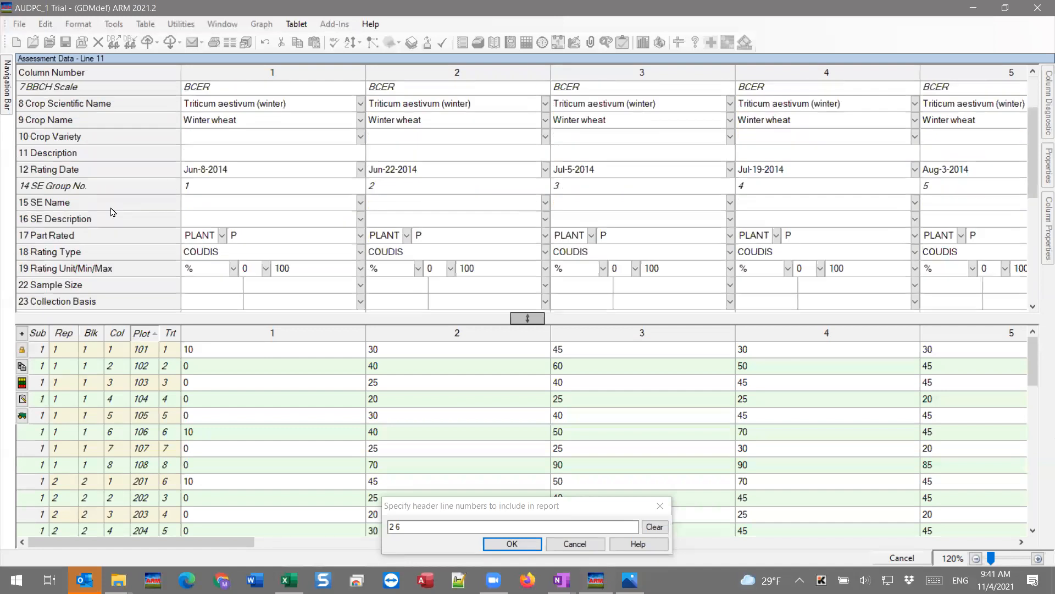
pyautogui.click(97, 175)
pyautogui.scroll(-5, 96, 175)
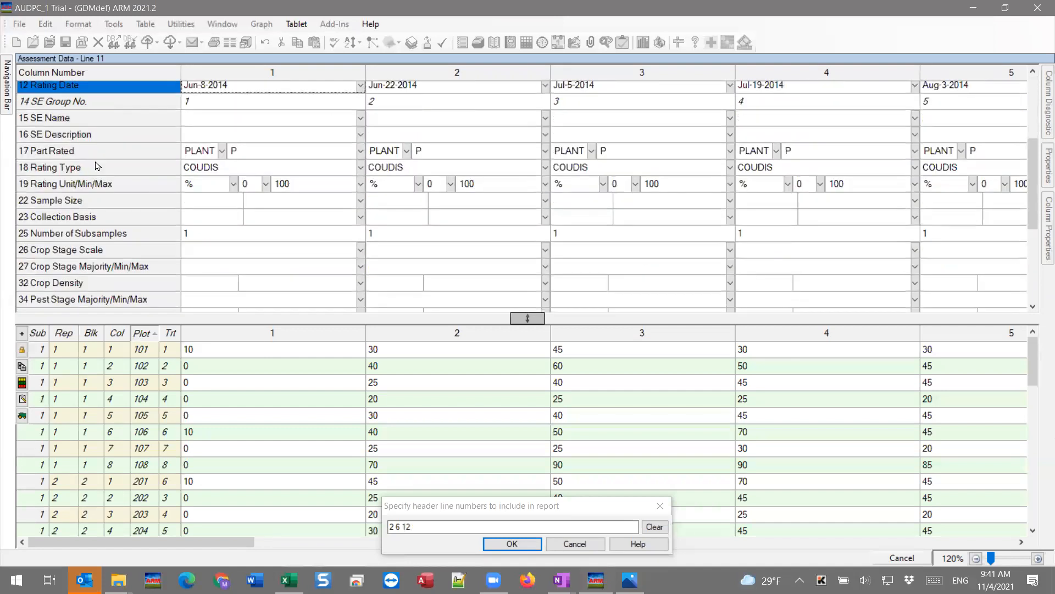
pyautogui.click(97, 154)
pyautogui.click(96, 168)
pyautogui.click(90, 183)
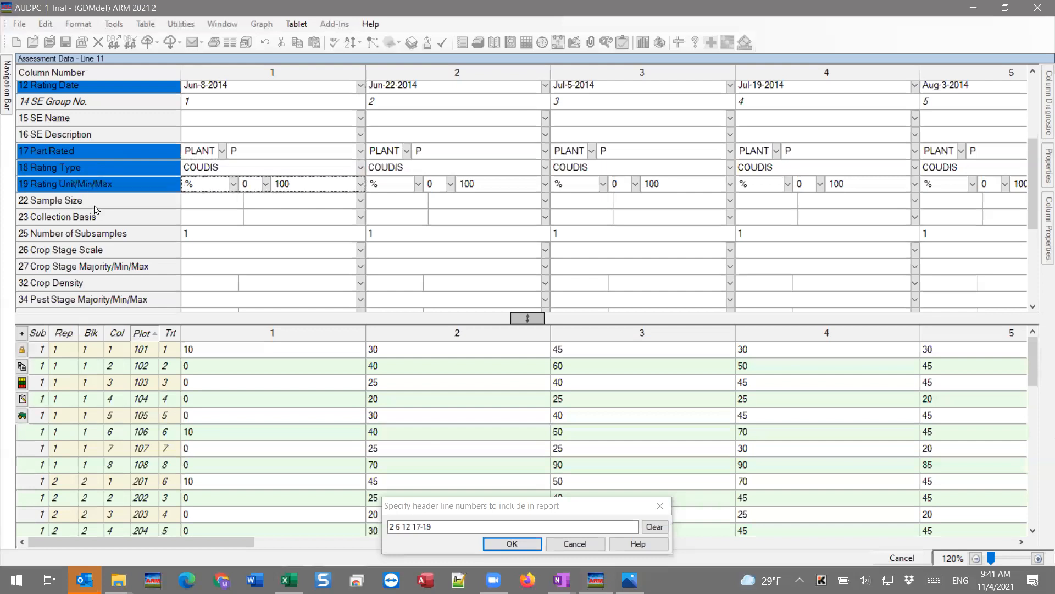
# Add Number of Subsamples, Trt-Eval Interval and ARM Action Codes (lines 25, 51 and 55) to the report's header lines and confirm the selection.
pyautogui.scroll(-5, 97, 209)
pyautogui.click(88, 154)
pyautogui.scroll(-5, 88, 155)
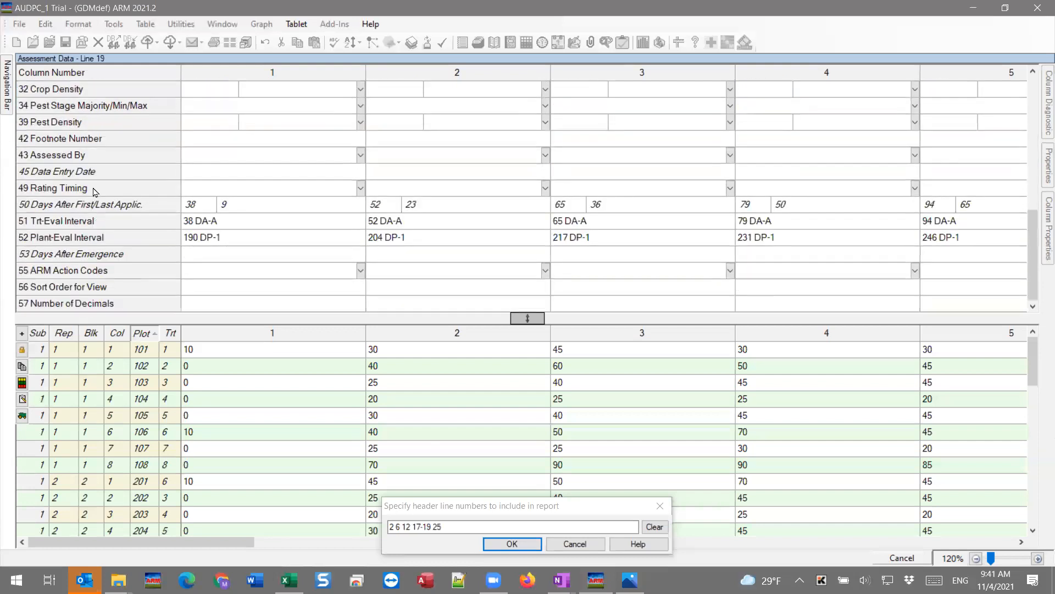
pyautogui.click(91, 221)
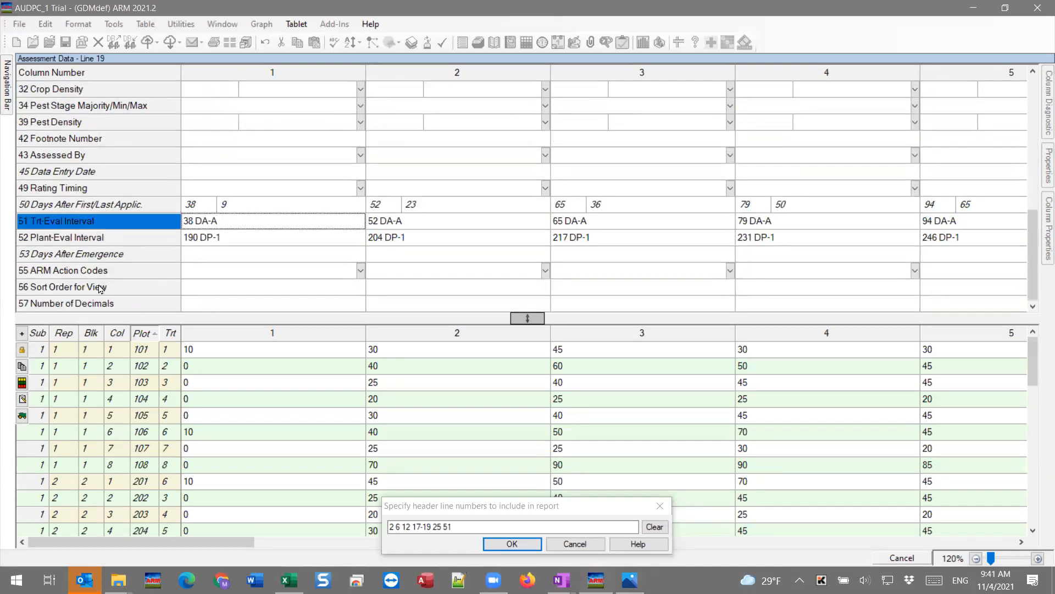
pyautogui.click(93, 270)
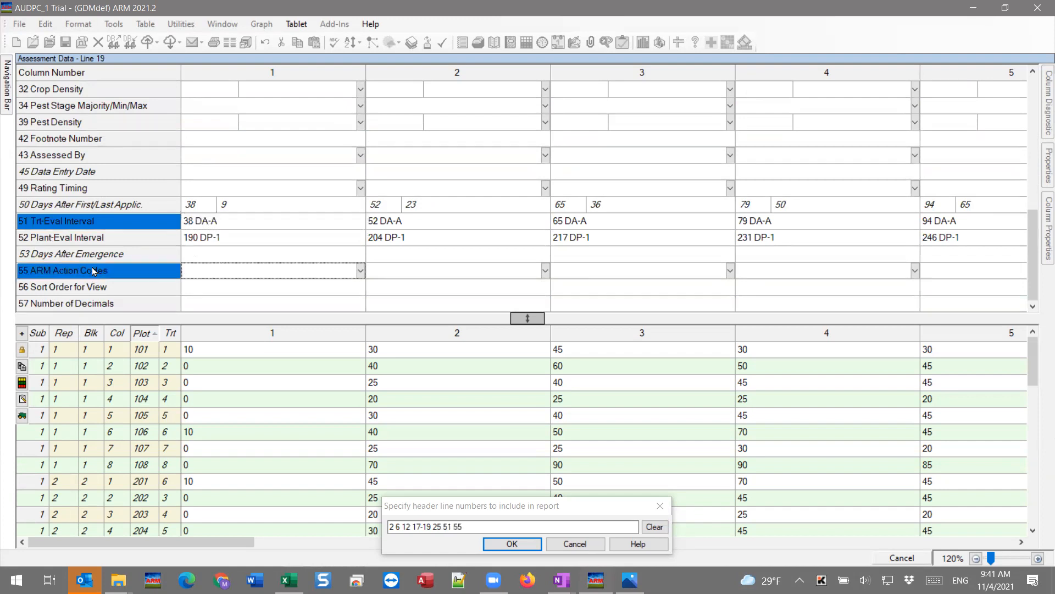
pyautogui.click(512, 544)
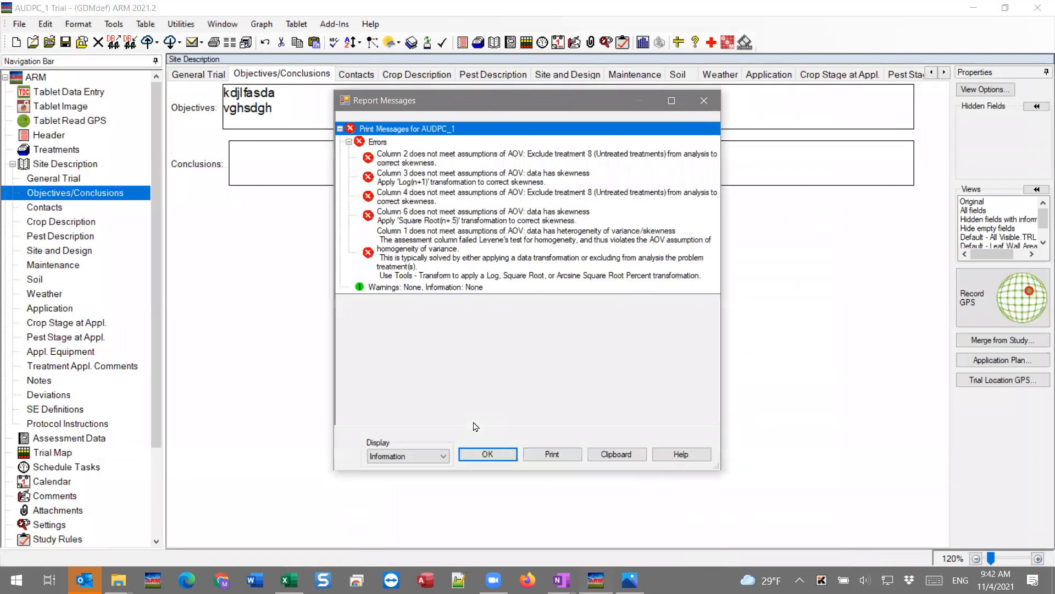
# Preview the reports again and examine the AOV Means Table on page 2 at 150% zoom, from its header rows to the statistics.
pyautogui.click(487, 454)
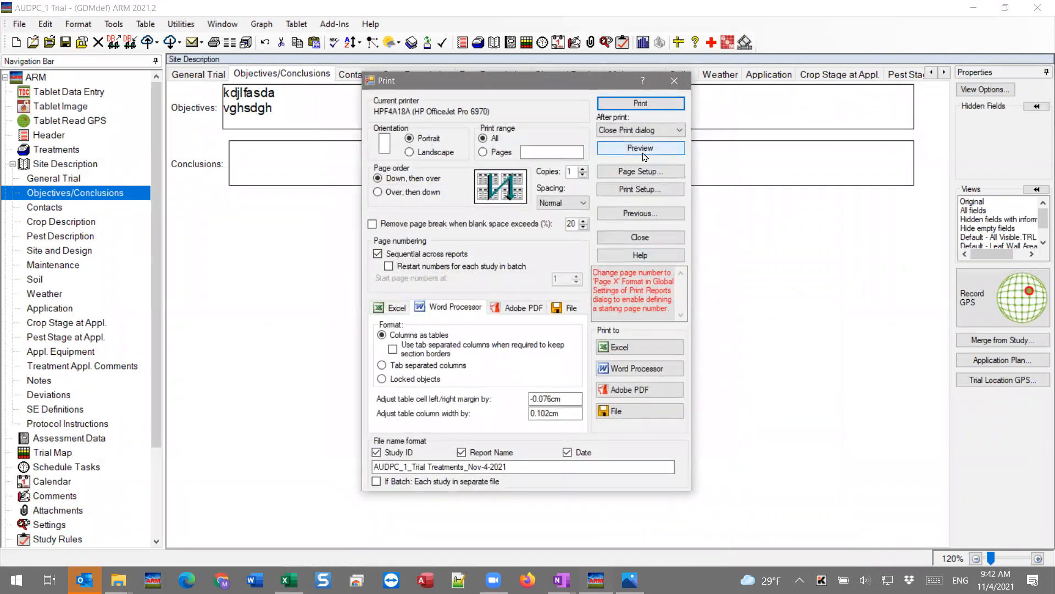
pyautogui.click(640, 148)
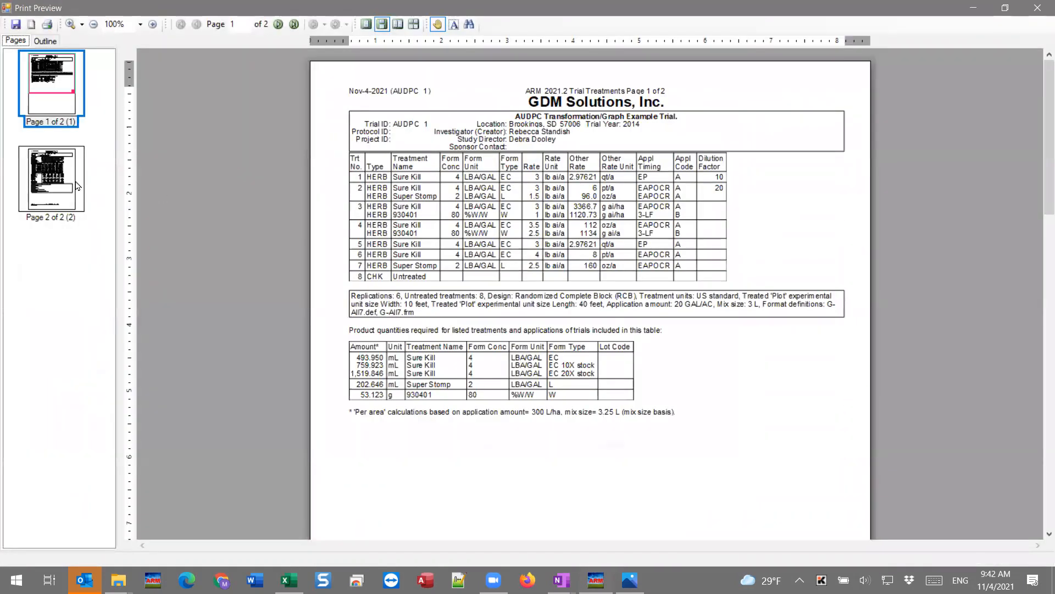
pyautogui.click(77, 185)
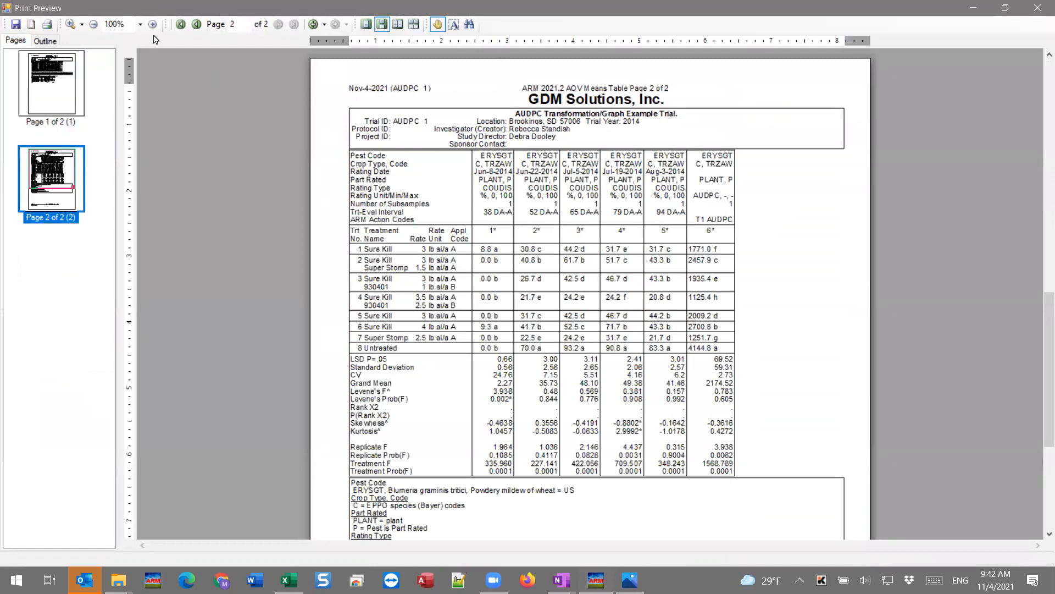
pyautogui.click(153, 25)
pyautogui.click(152, 24)
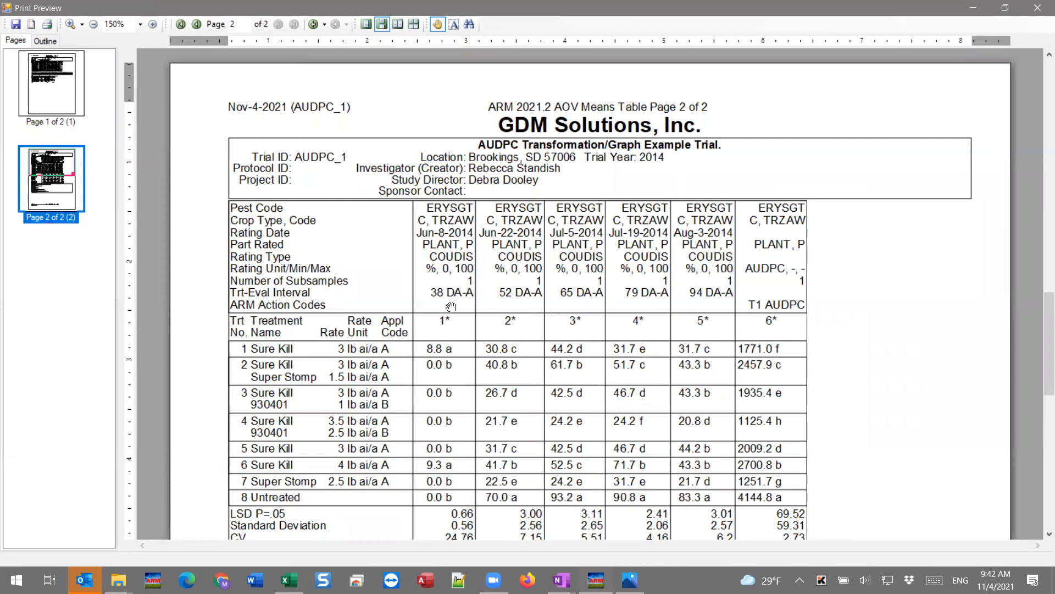
pyautogui.scroll(-9, 454, 352)
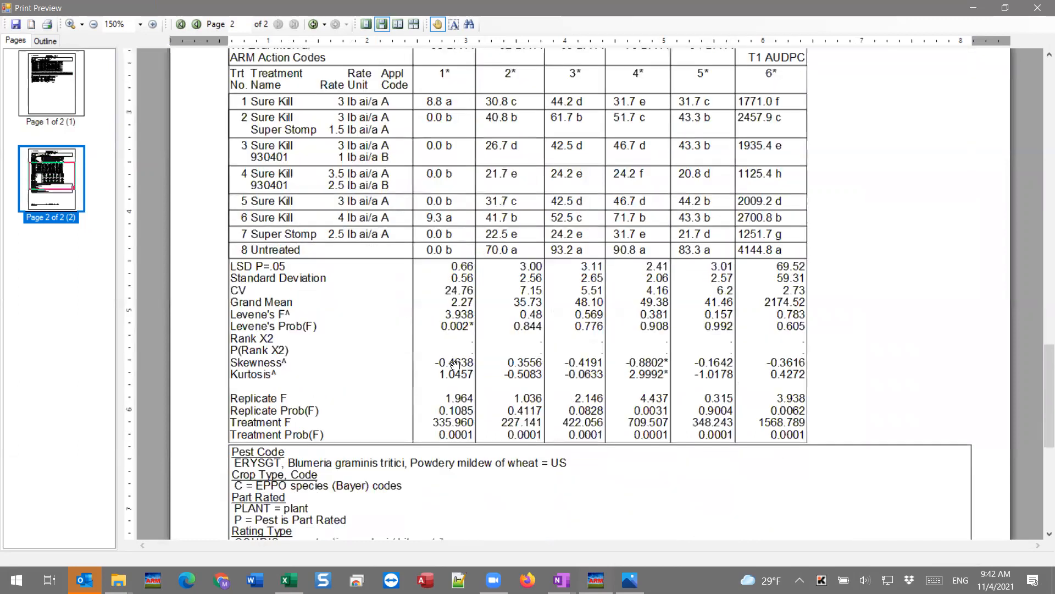
pyautogui.scroll(9, 455, 364)
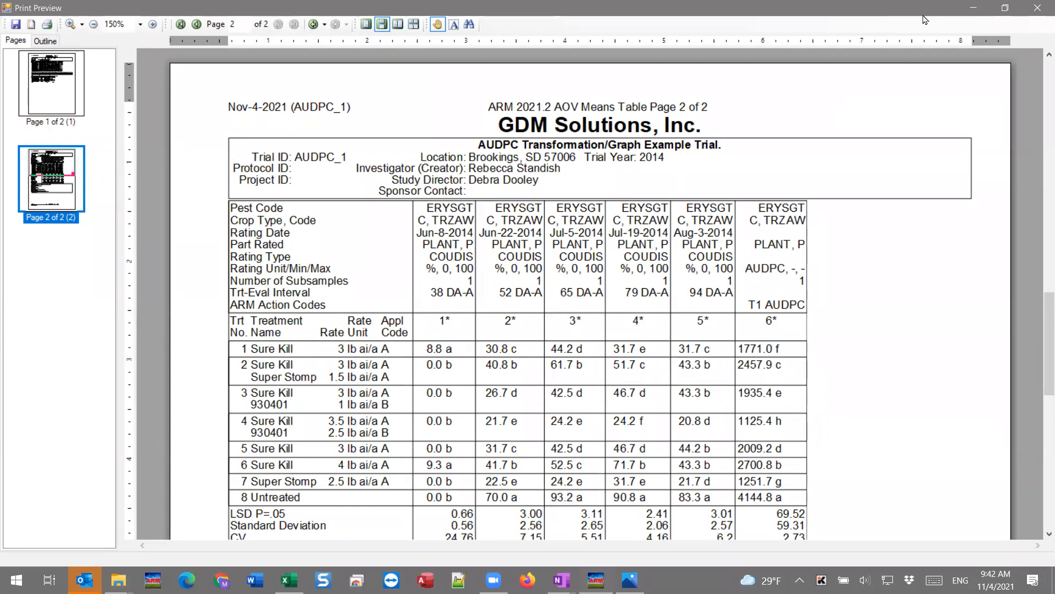
pyautogui.click(1037, 13)
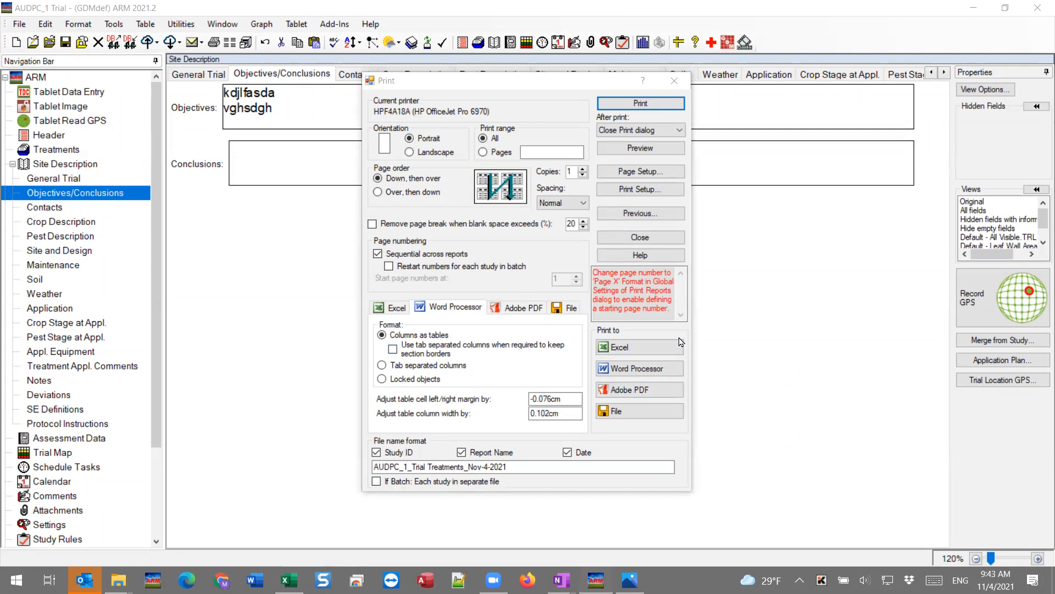
# Send the report set to Excel.
pyautogui.click(682, 338)
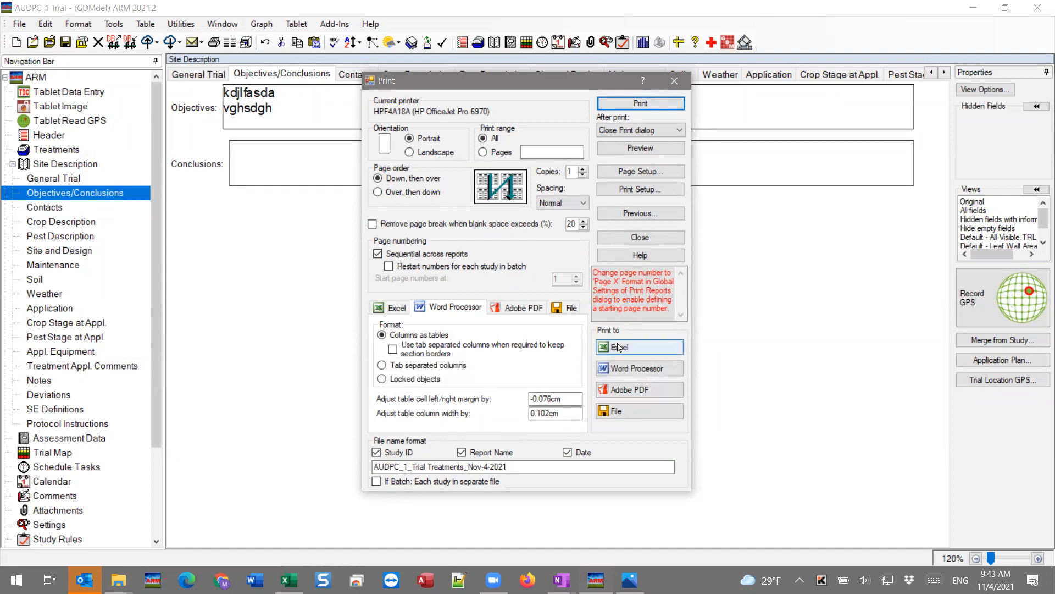
pyautogui.click(641, 348)
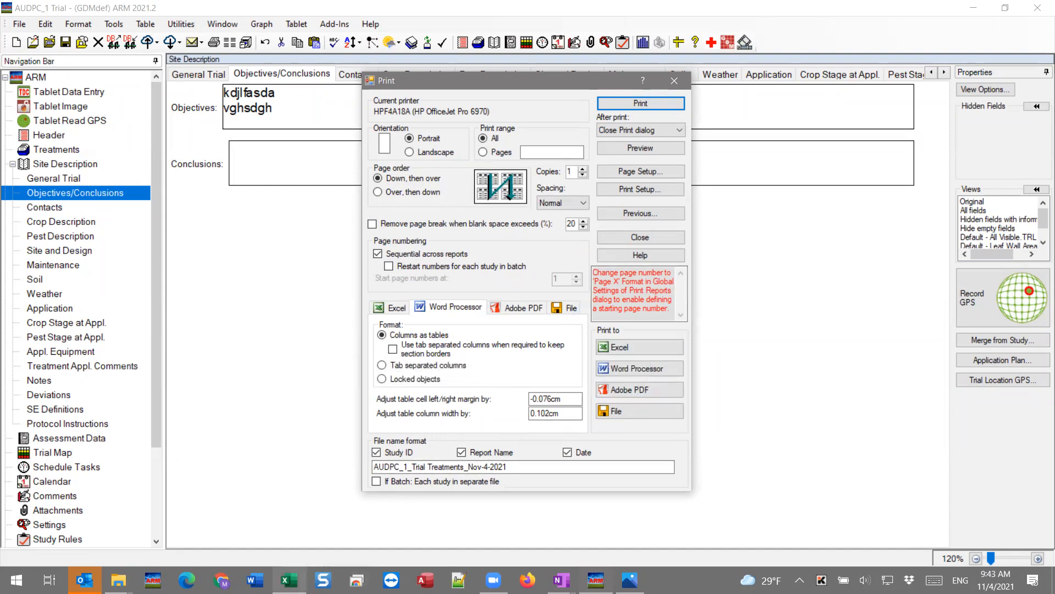
pyautogui.moveTo(288, 579)
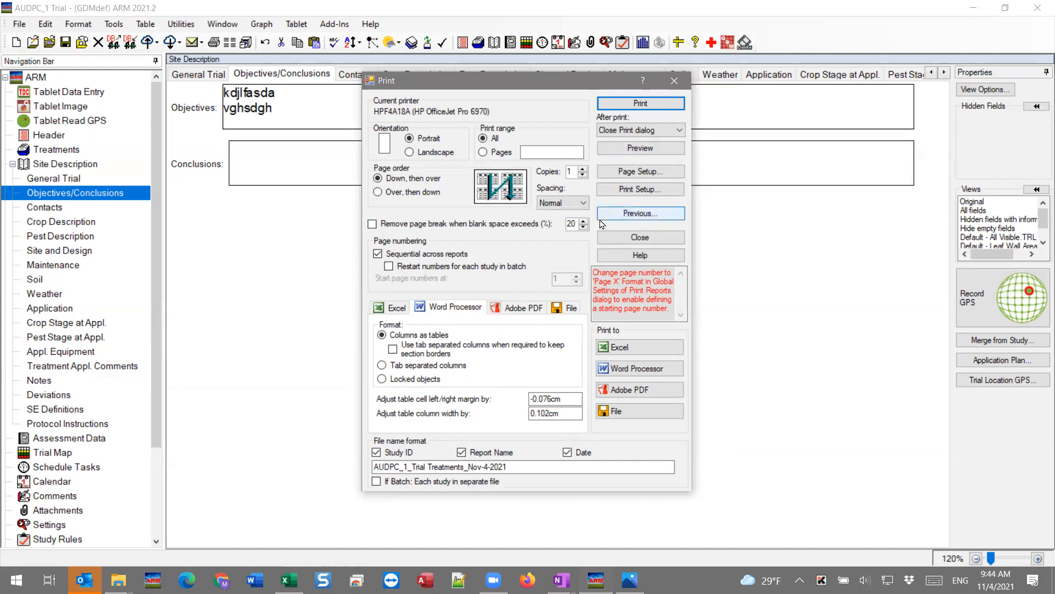
# Return to the report set and review the options of the AOV Means Table, the general Summary and the Assessment Data Summary.
pyautogui.click(636, 216)
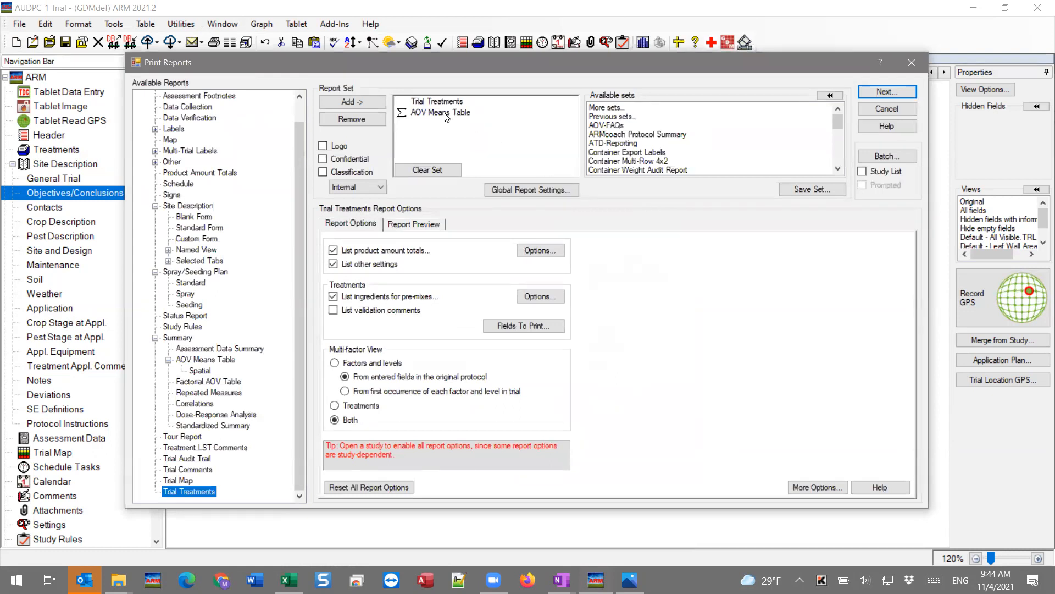
pyautogui.click(415, 113)
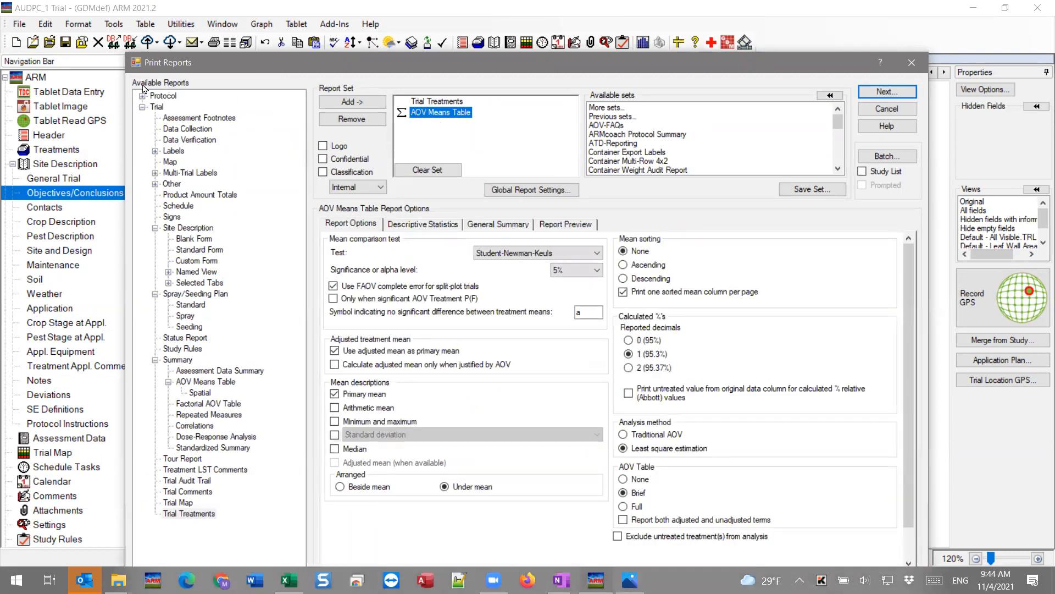
pyautogui.click(180, 361)
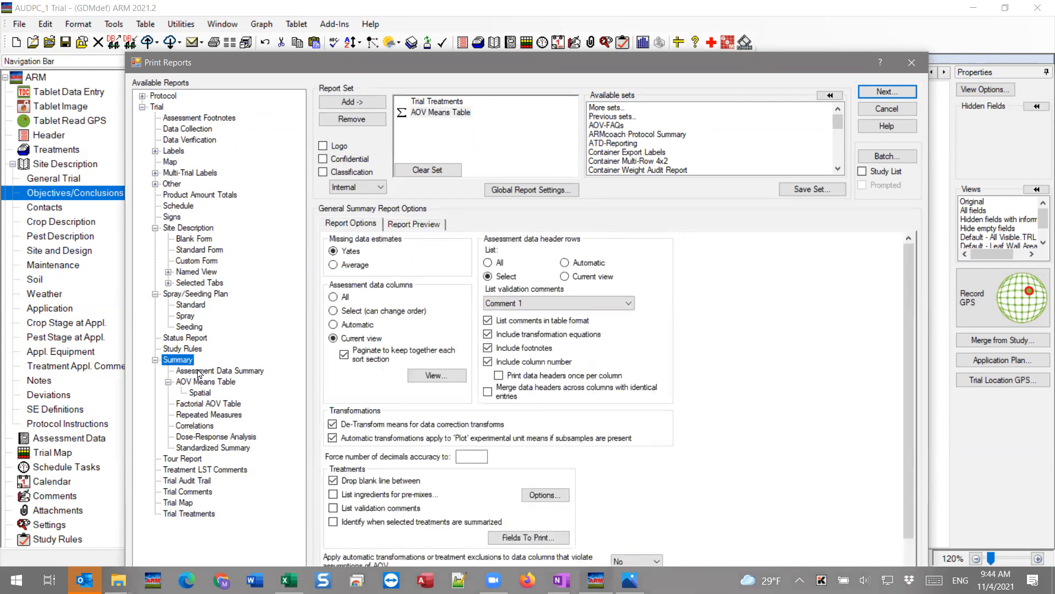
pyautogui.click(199, 371)
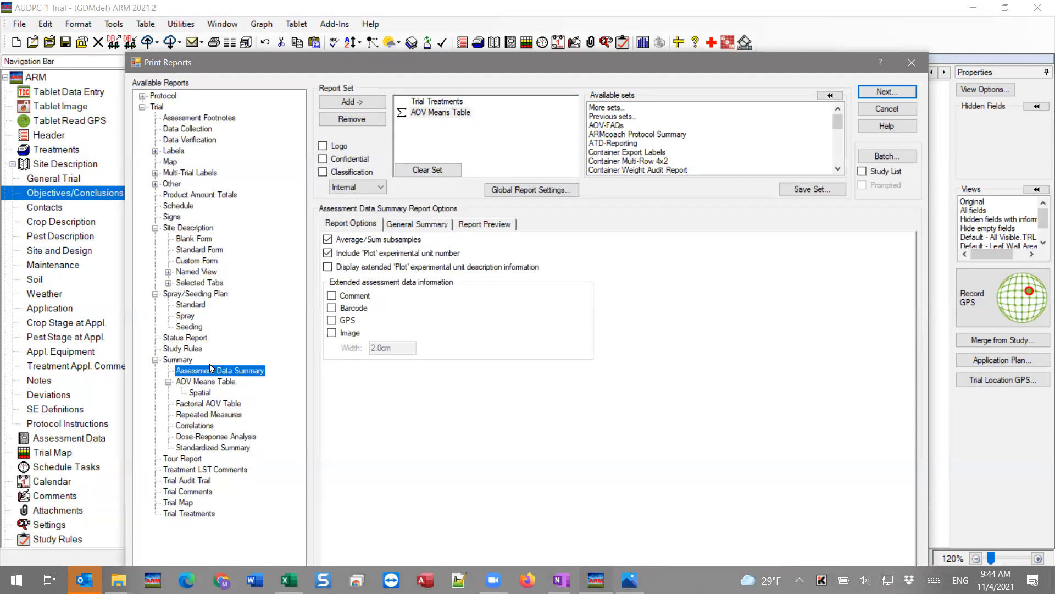
# Compare the report options of the AOV Means Table with those of the Factorial AOV Table.
pyautogui.click(208, 383)
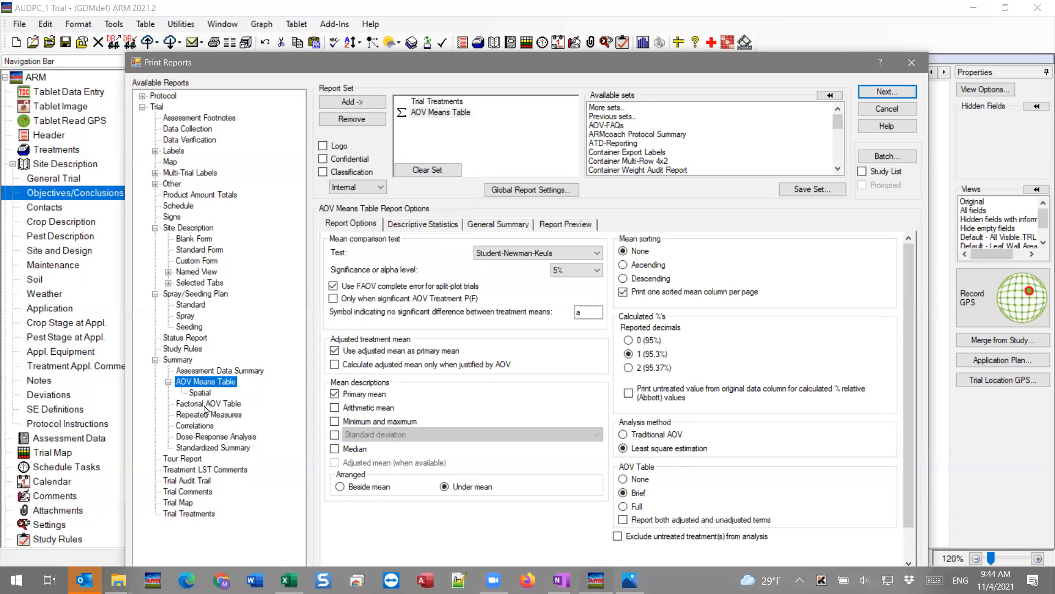
pyautogui.click(202, 405)
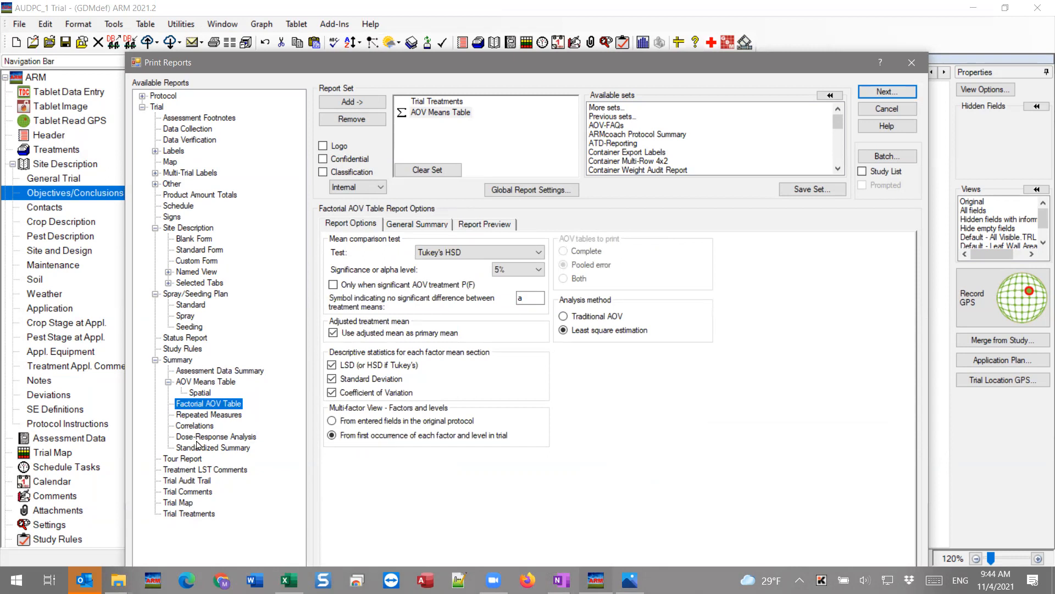
pyautogui.click(197, 383)
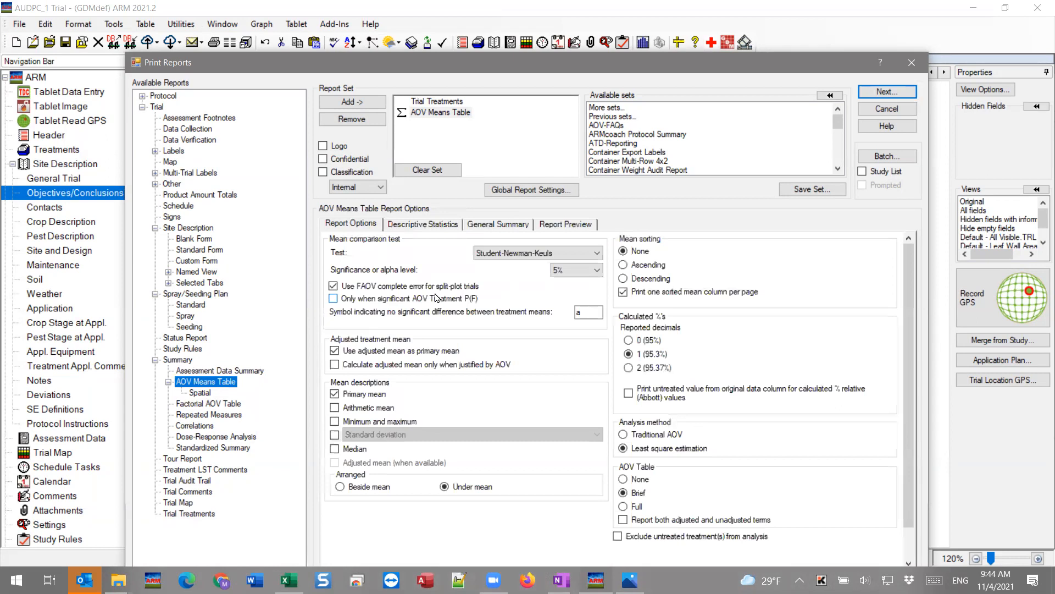
# Set both the assessment data header rows and the assessment data columns to Automatic in the AOV Means Table's general summary.
pyautogui.click(483, 230)
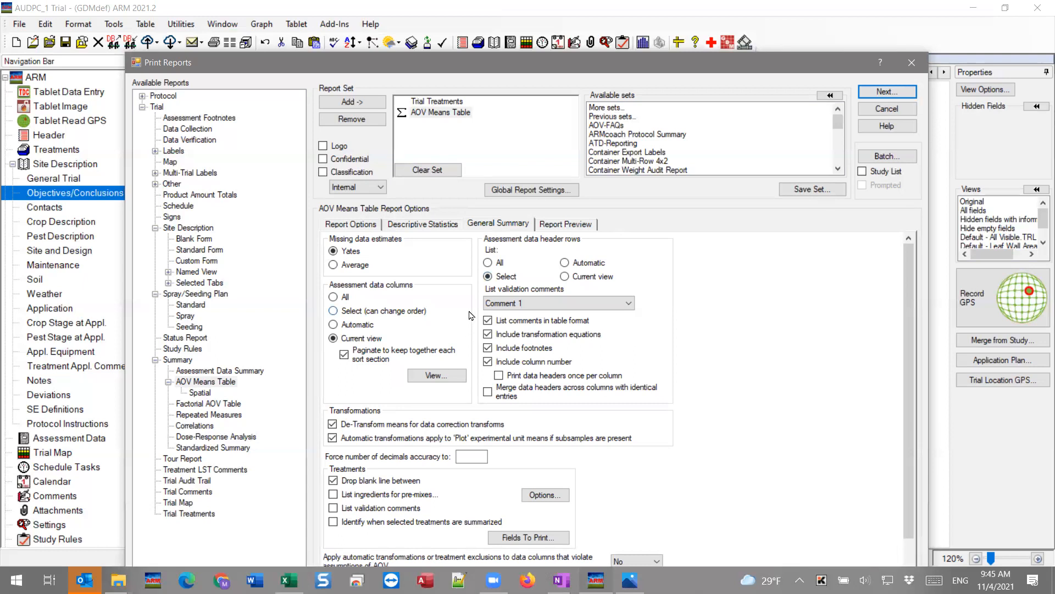
pyautogui.click(566, 263)
pyautogui.click(349, 326)
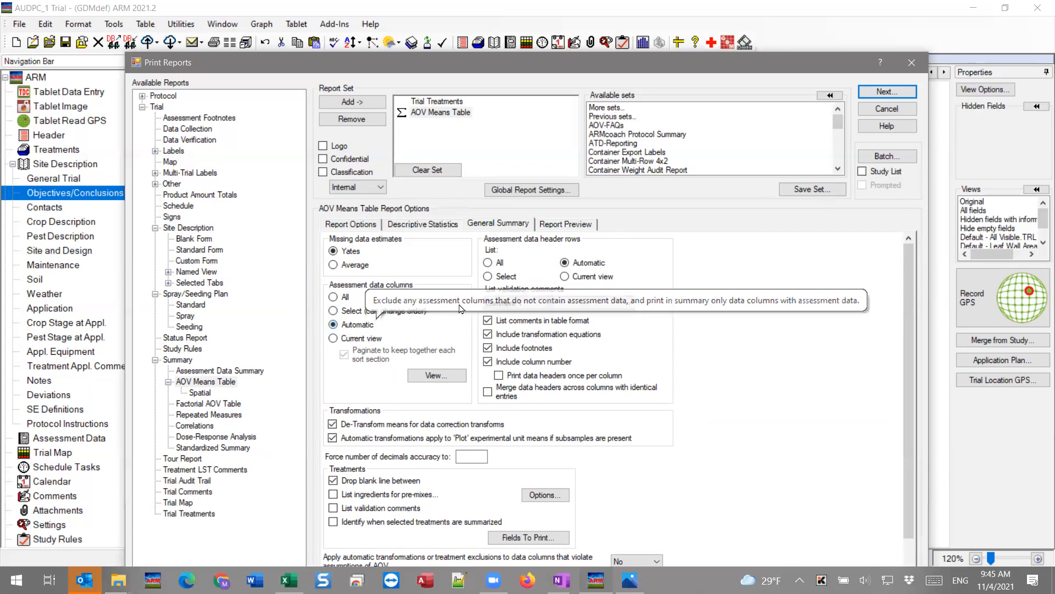
# Try the Select and Current view options for the assessment data columns and restore Automatic.
pyautogui.click(363, 312)
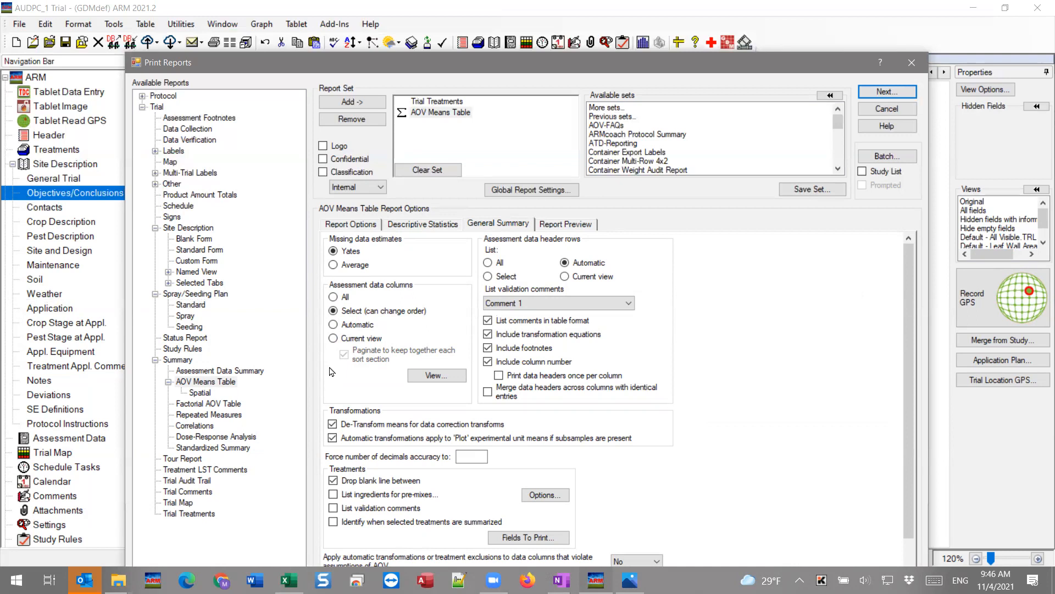
pyautogui.click(338, 342)
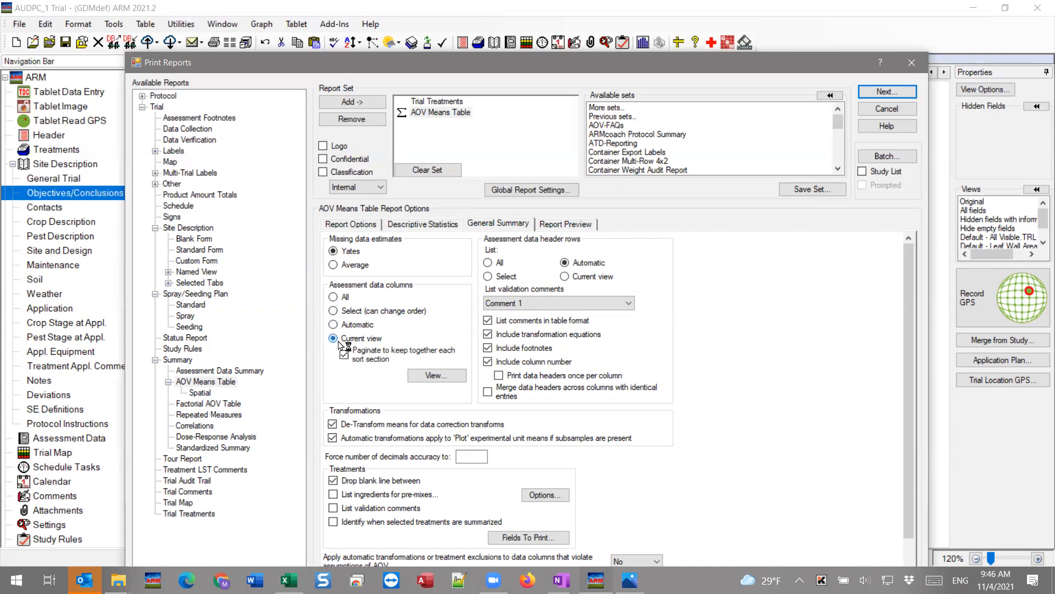
pyautogui.moveTo(302, 69); pyautogui.dragTo(410, 62)
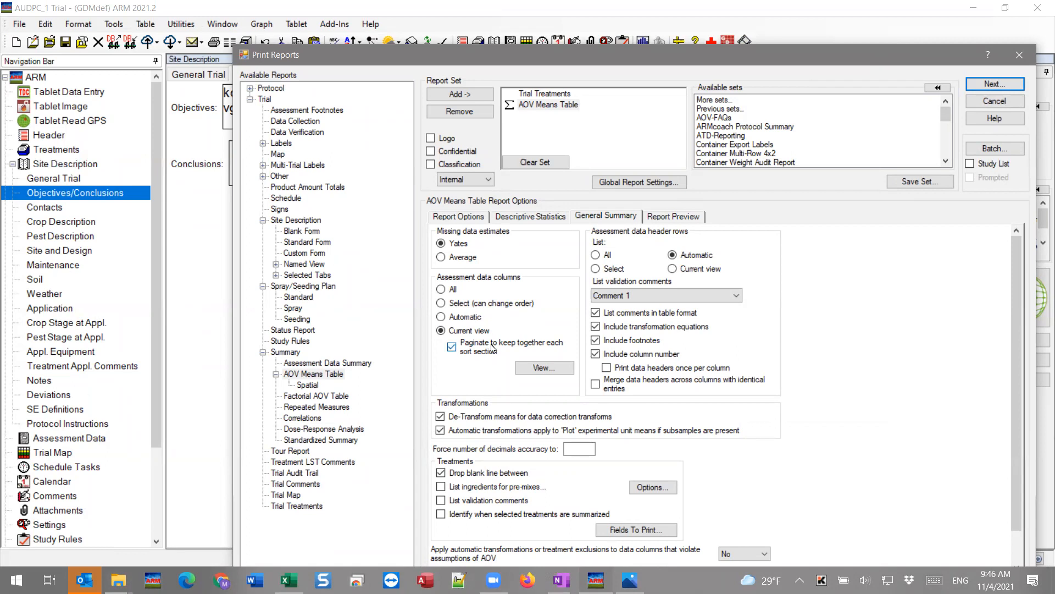
pyautogui.moveTo(493, 348)
pyautogui.moveTo(454, 334)
pyautogui.moveTo(703, 277)
pyautogui.click(440, 317)
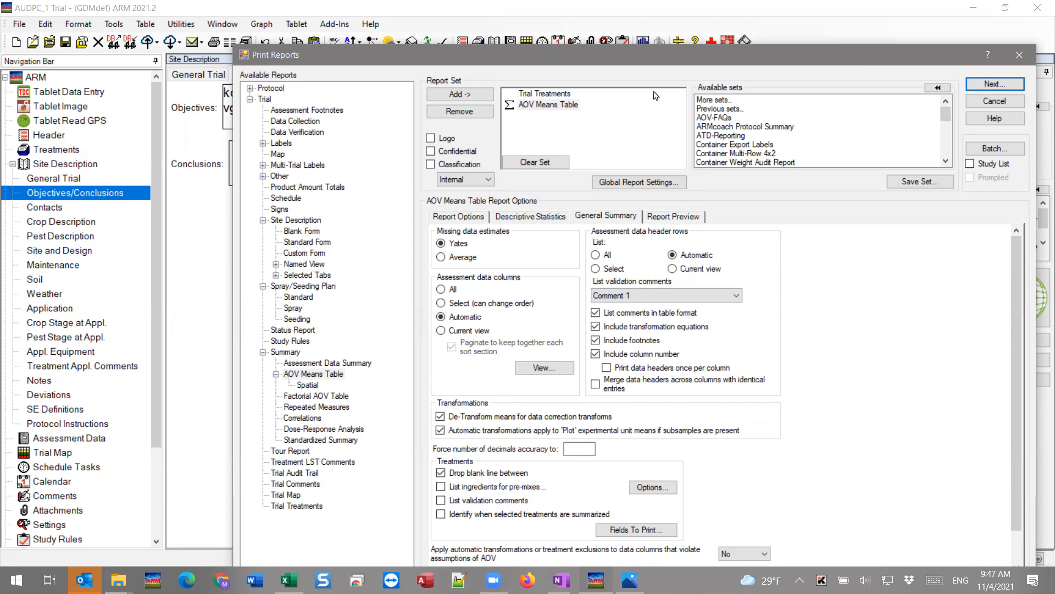
# Try forcing the number of decimals accuracy to 1, clear the value again and close the report setup.
pyautogui.moveTo(651, 52); pyautogui.dragTo(582, 25)
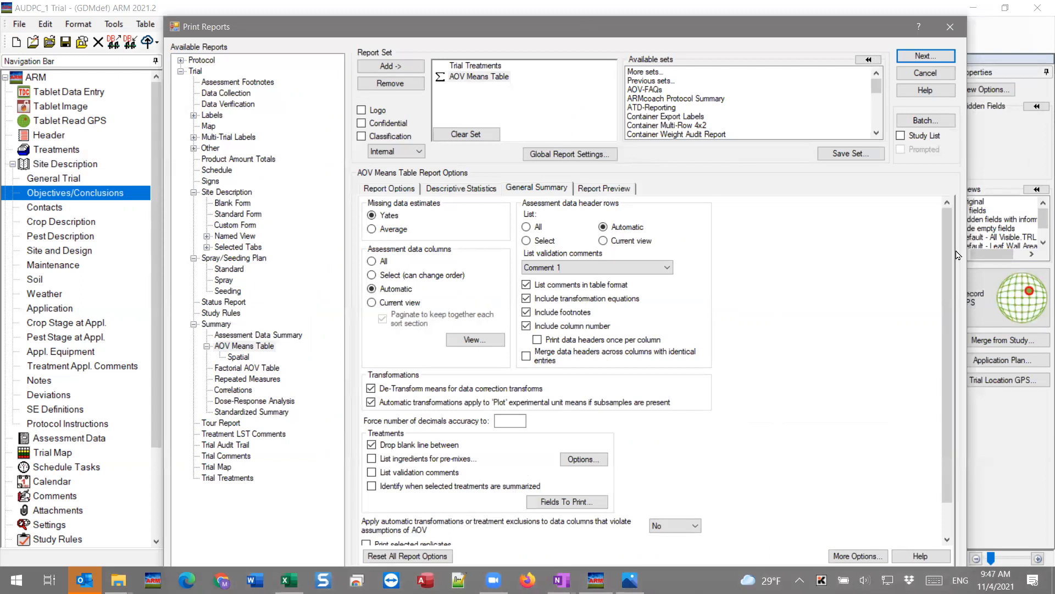
pyautogui.moveTo(946, 255); pyautogui.dragTo(942, 289)
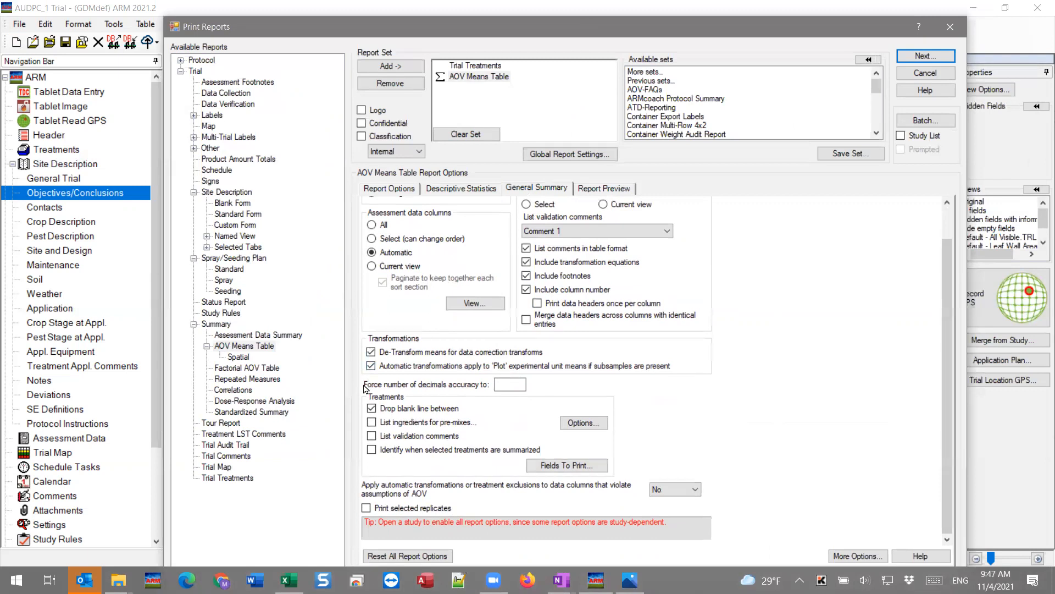
pyautogui.click(508, 385)
pyautogui.write('1')
pyautogui.press('BackSpace')
pyautogui.click(951, 29)
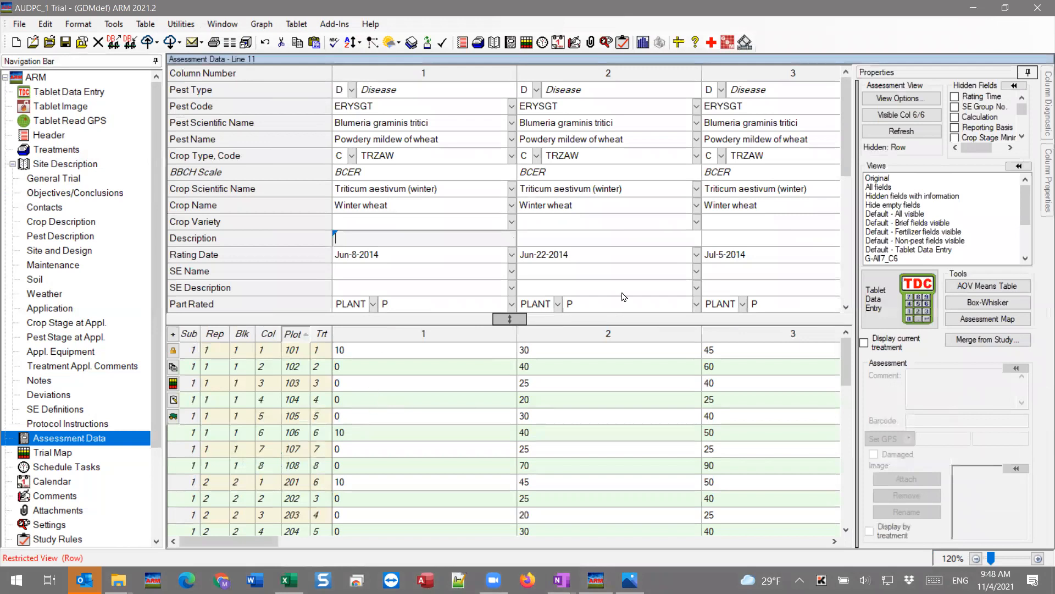
# Set the Number of Decimals for calculated column 6 (AUDPC) to 4 in the assessment data.
pyautogui.moveTo(847, 143); pyautogui.dragTo(844, 278)
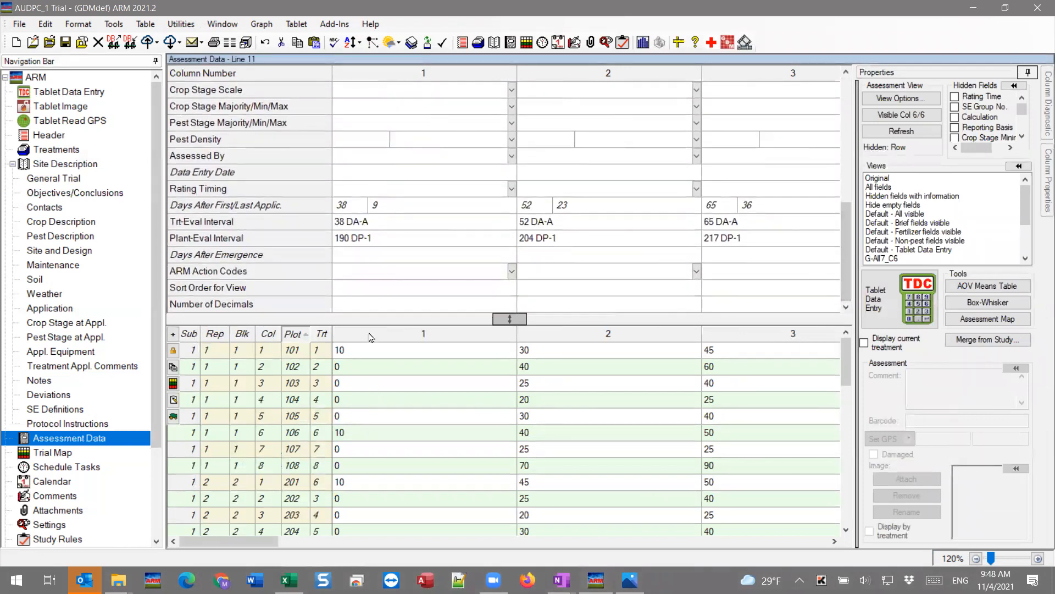
pyautogui.click(360, 304)
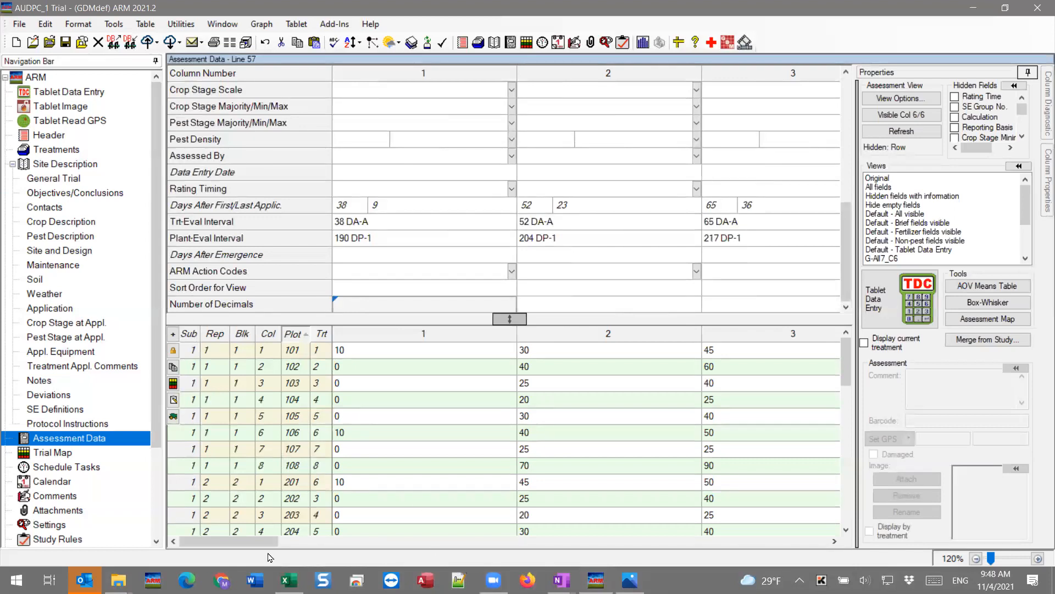
pyautogui.moveTo(256, 544); pyautogui.dragTo(374, 549)
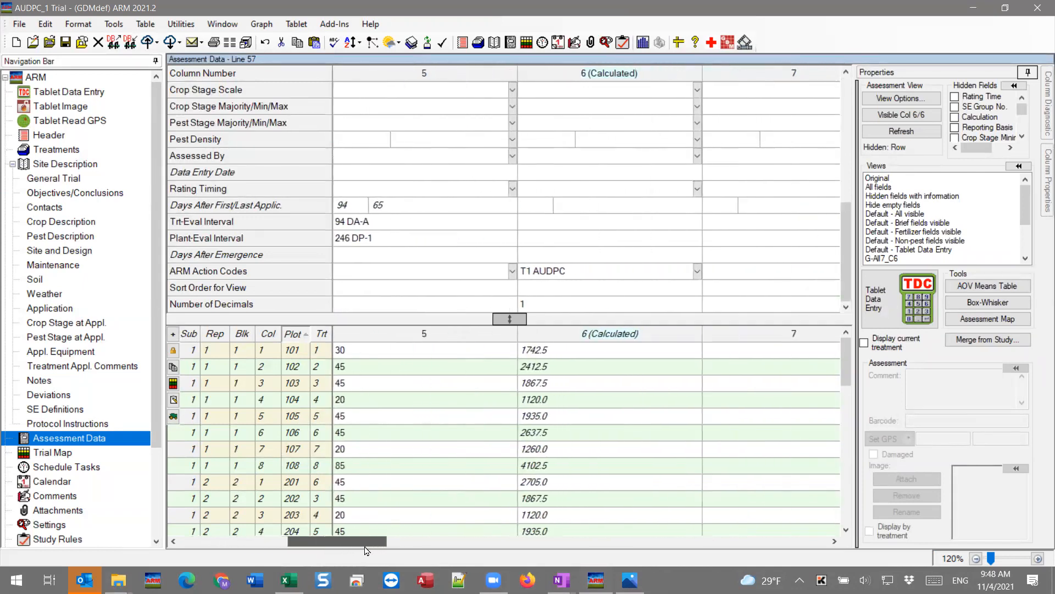
pyautogui.click(493, 303)
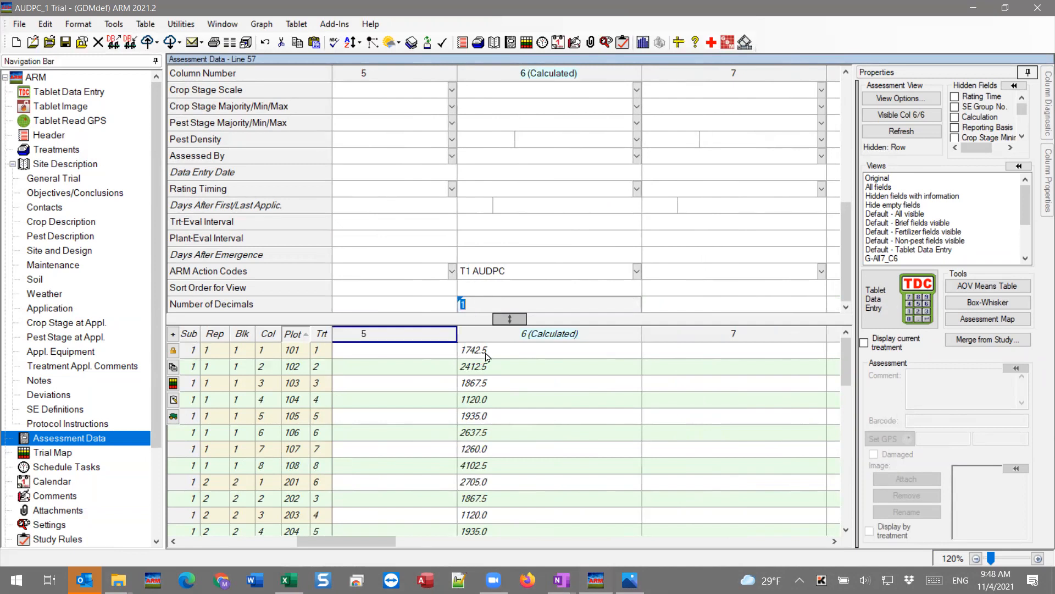
pyautogui.write('4')
pyautogui.press('Up')
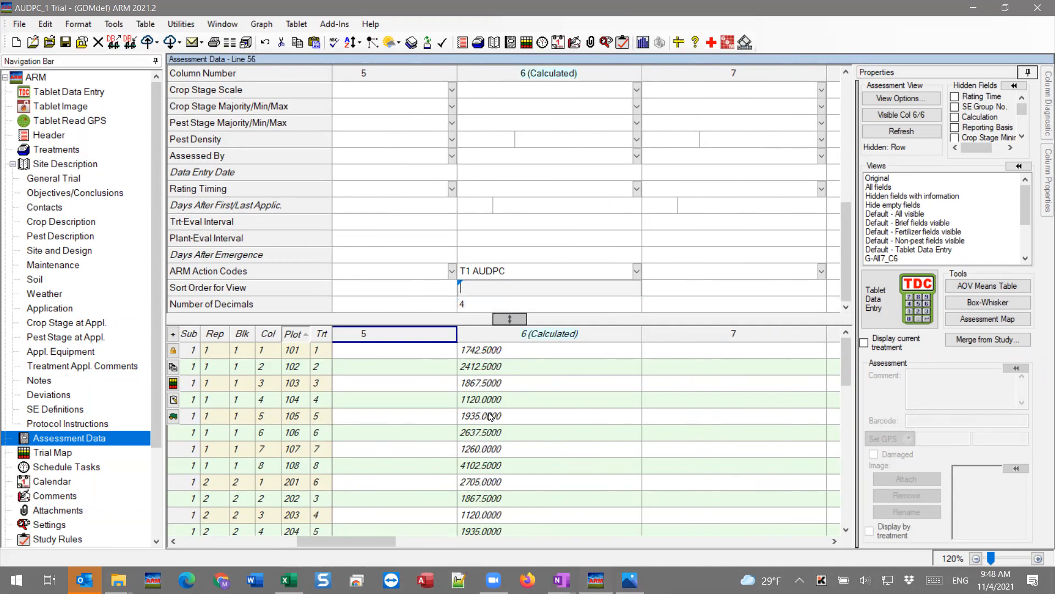
# Set the Number of Decimals for calculated column 6 back to 1.
pyautogui.click(485, 306)
pyautogui.write('1')
pyautogui.click(423, 304)
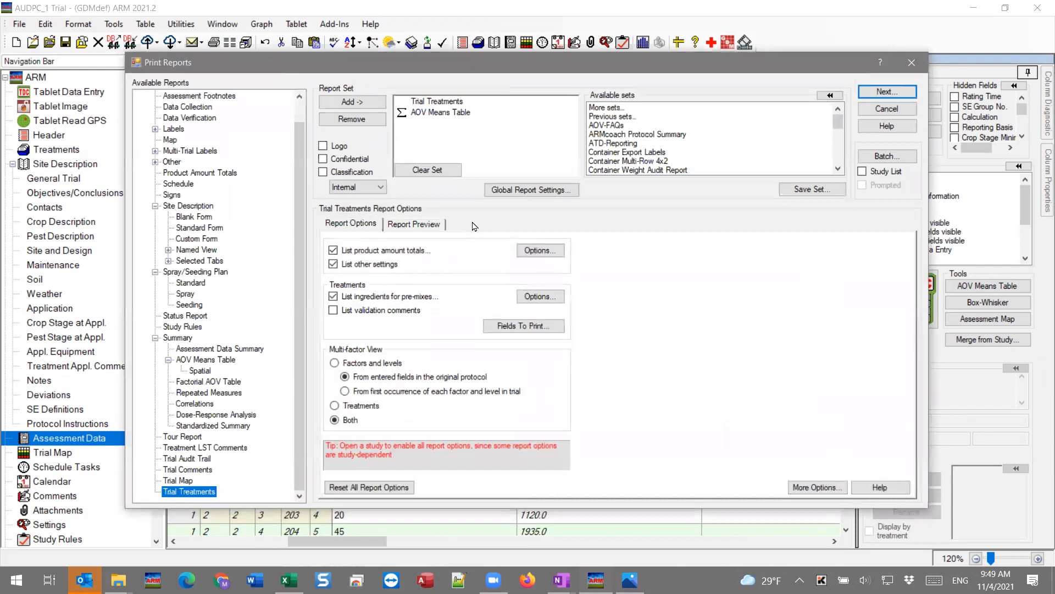
# Try the Print selected replicates option in the AOV Means Table's general summary and clear it again.
pyautogui.click(434, 113)
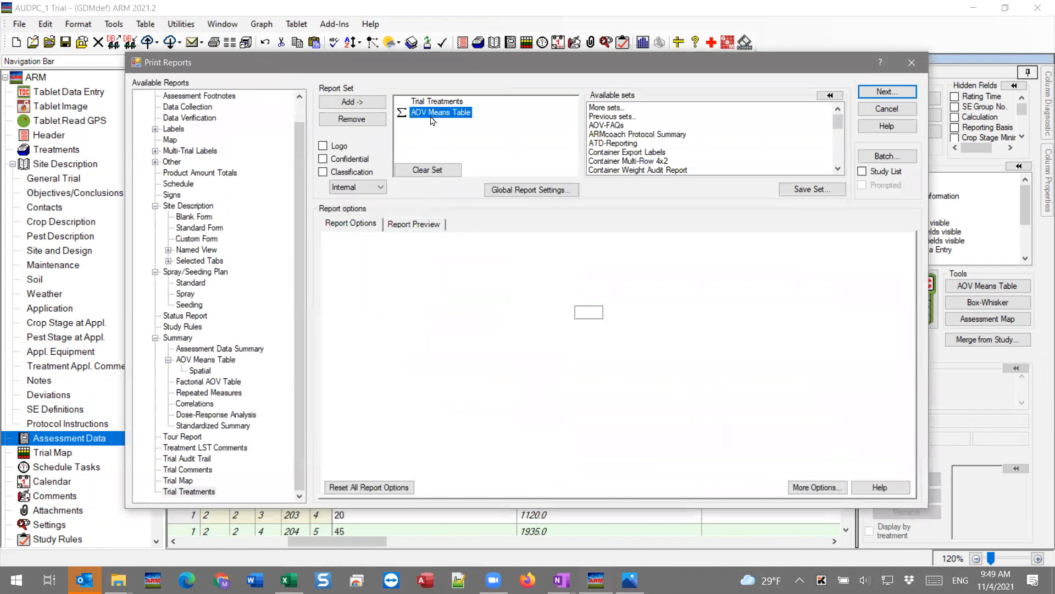
pyautogui.click(498, 223)
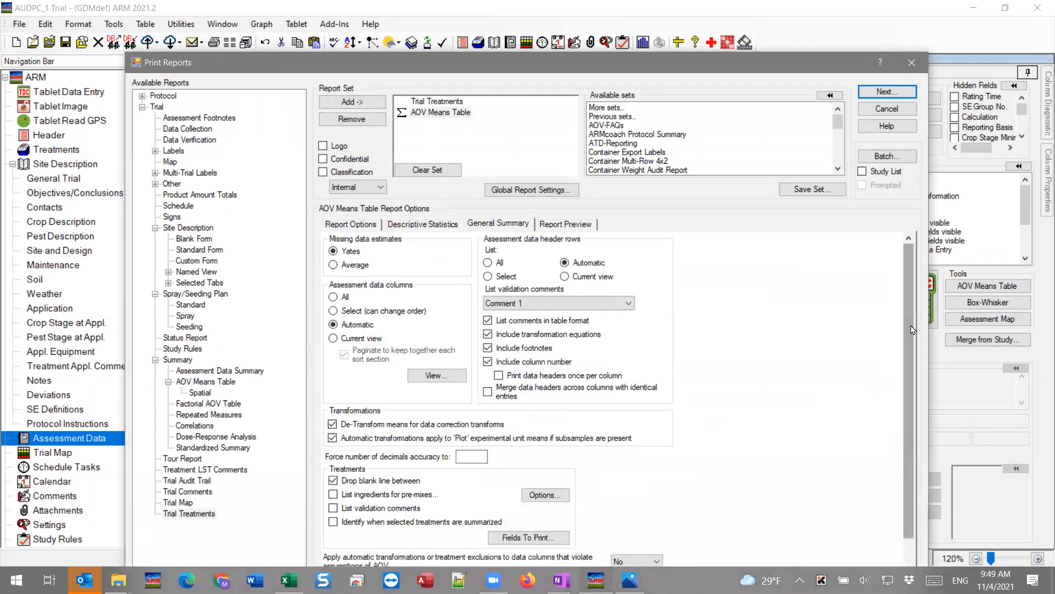
pyautogui.scroll(-1, 905, 451)
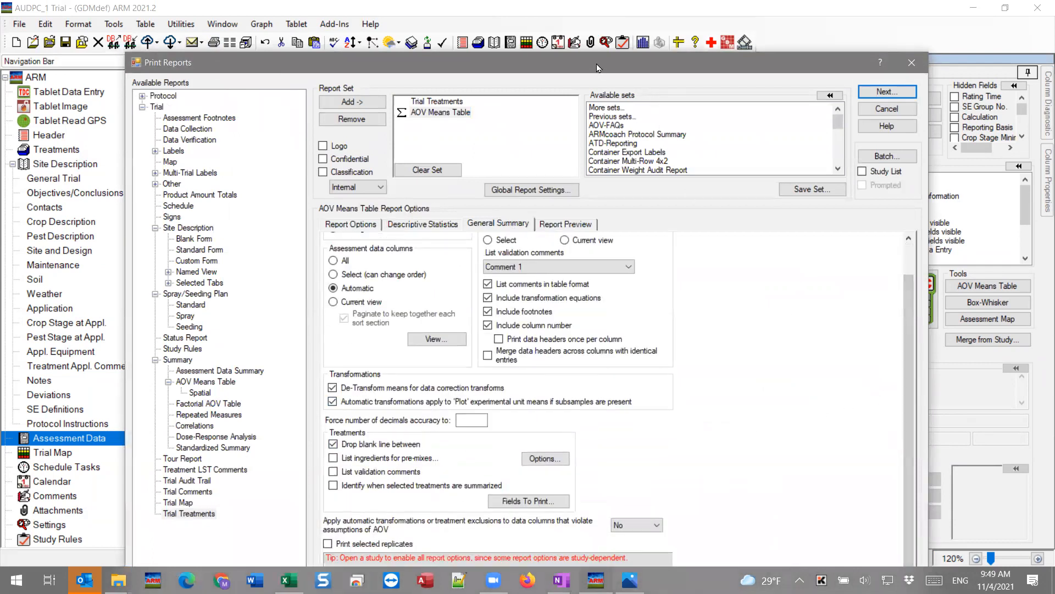
pyautogui.moveTo(598, 67); pyautogui.dragTo(599, 29)
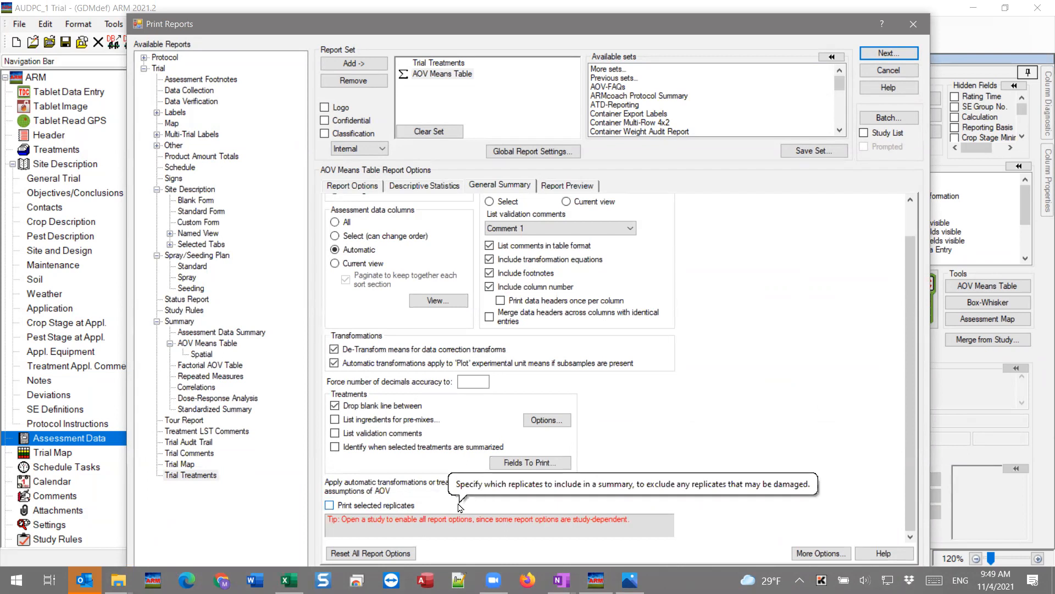
pyautogui.click(329, 507)
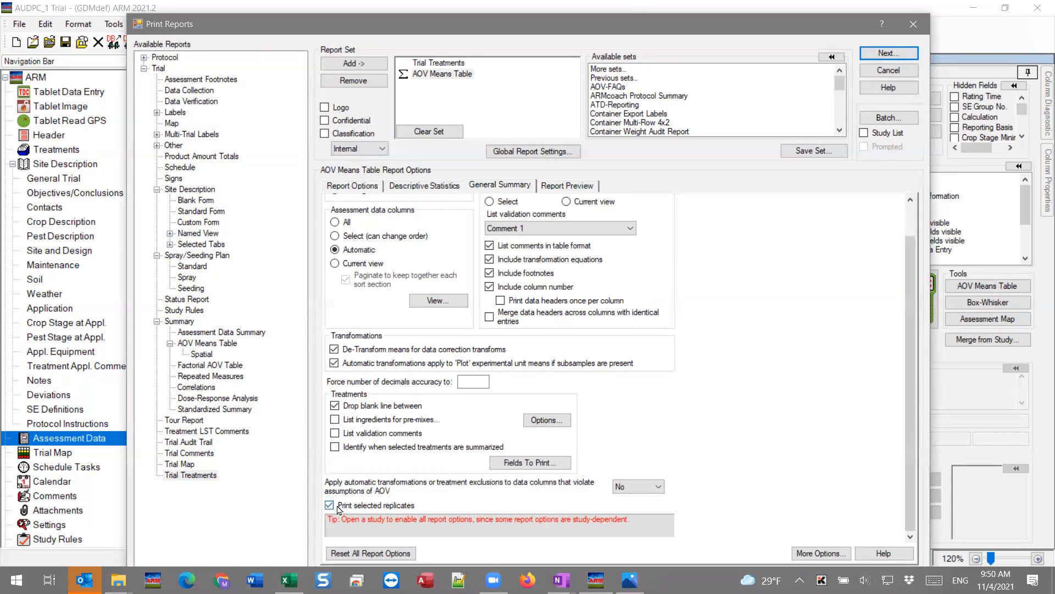
pyautogui.click(361, 510)
# Include the Median in the mean descriptions of the AOV Means Table.
pyautogui.click(348, 186)
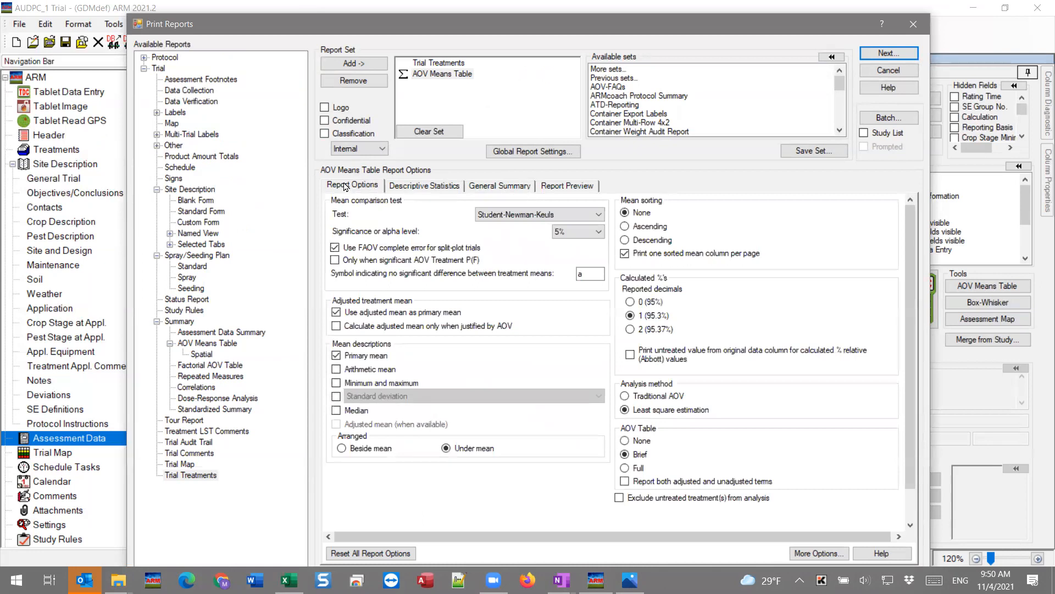
pyautogui.click(442, 74)
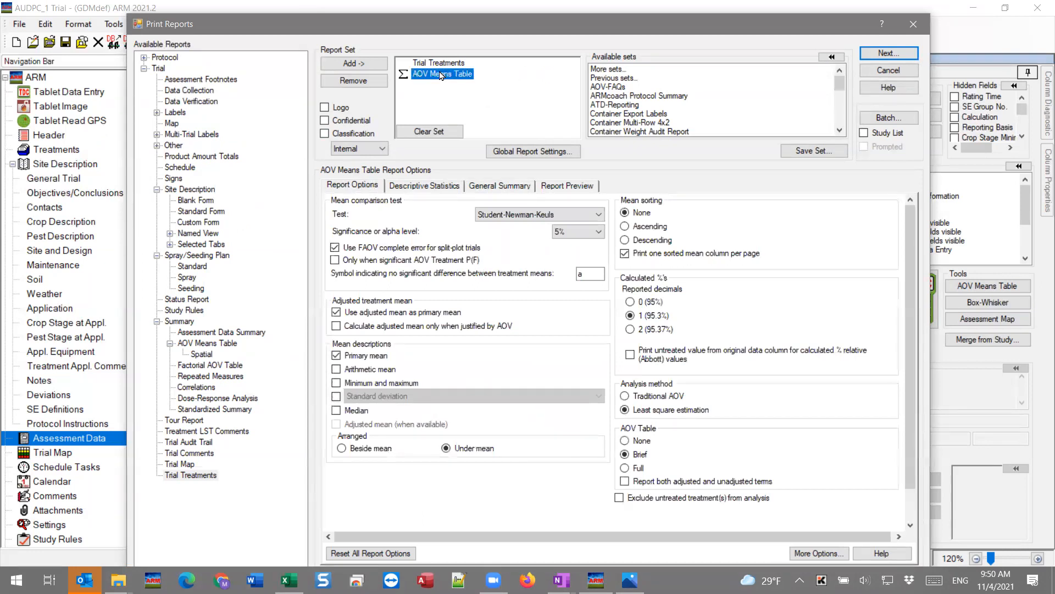
pyautogui.click(367, 187)
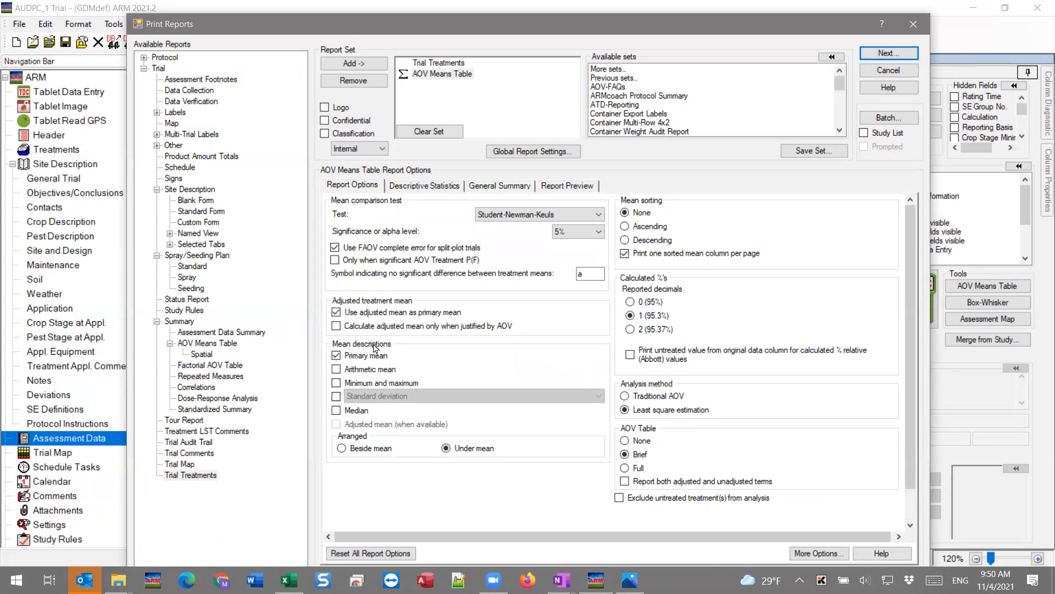
pyautogui.moveTo(361, 360)
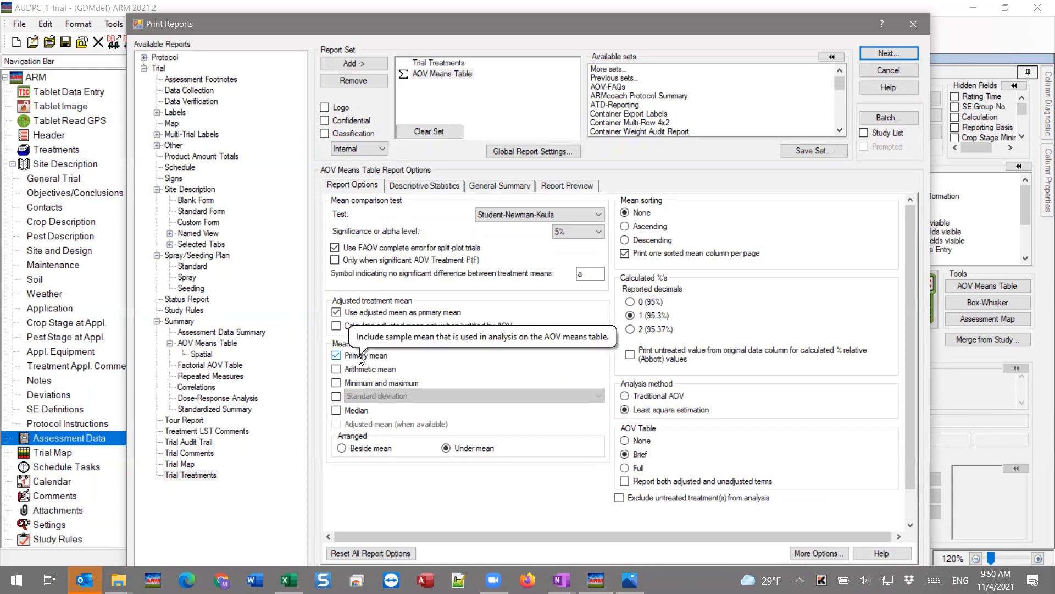
pyautogui.click(338, 416)
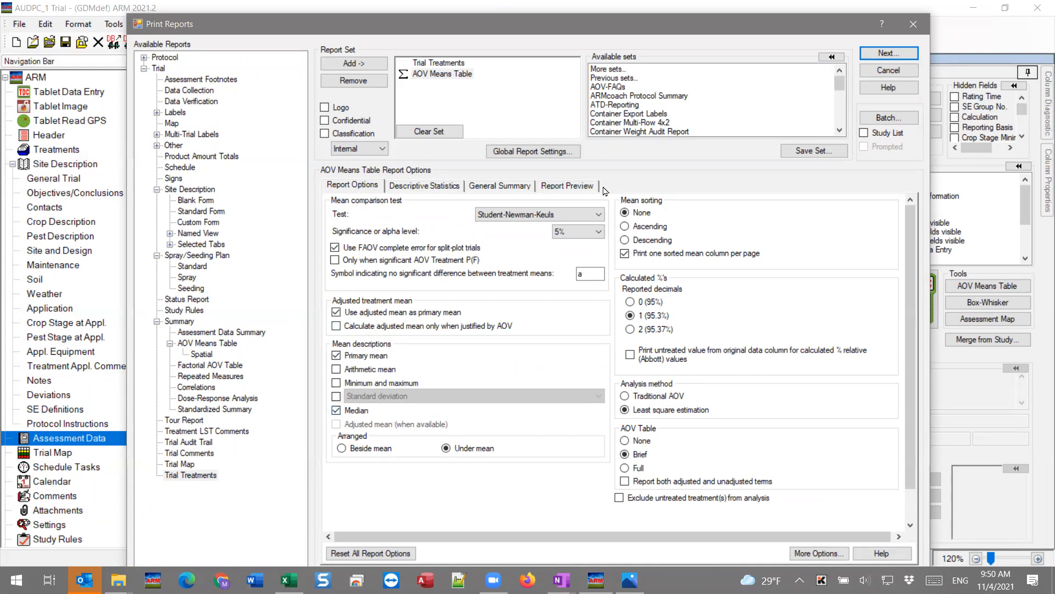
# Preview the AOV Means Table at 125% zoom and examine the treatment means with their medians.
pyautogui.click(573, 188)
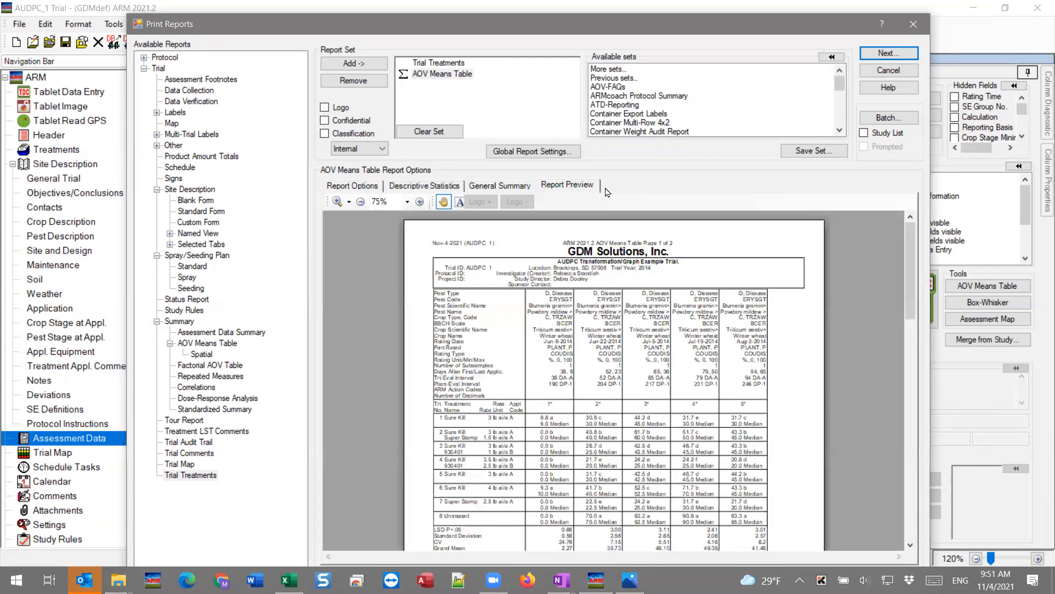
pyautogui.click(419, 203)
pyautogui.click(421, 204)
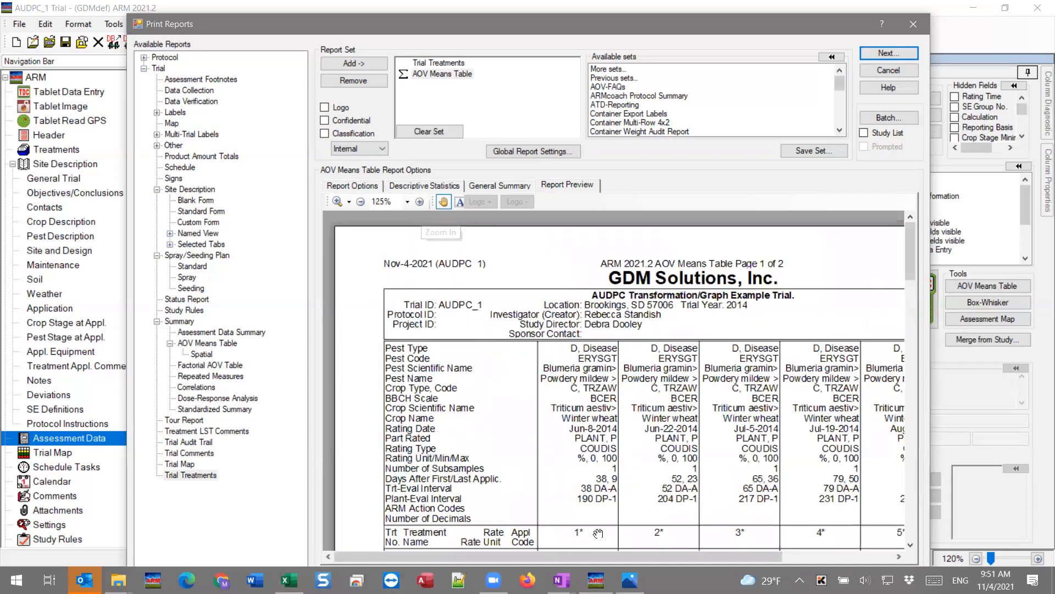
pyautogui.moveTo(623, 409); pyautogui.dragTo(565, 323)
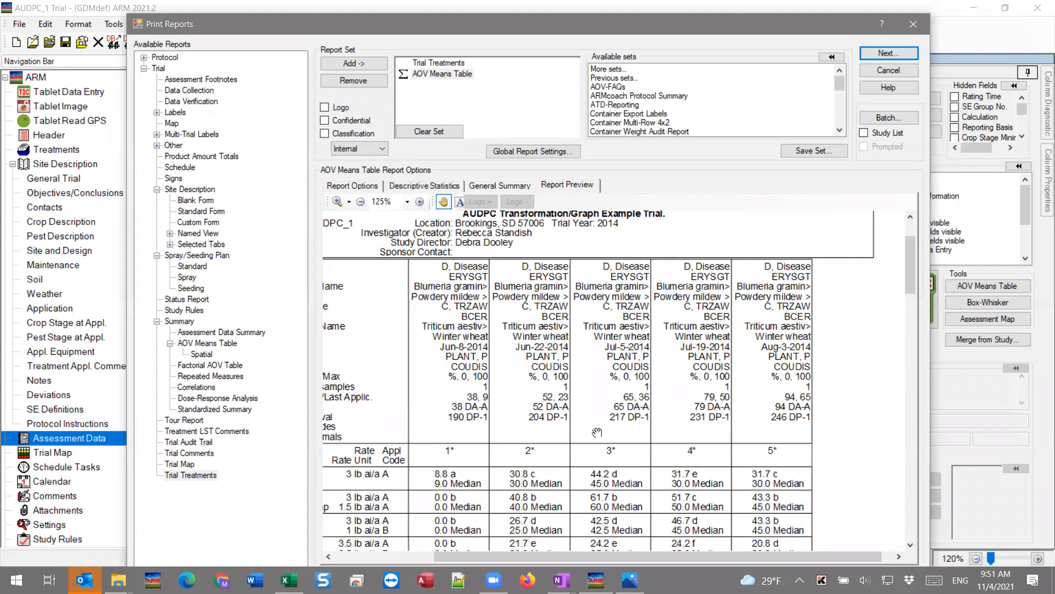
pyautogui.moveTo(521, 487); pyautogui.dragTo(629, 362)
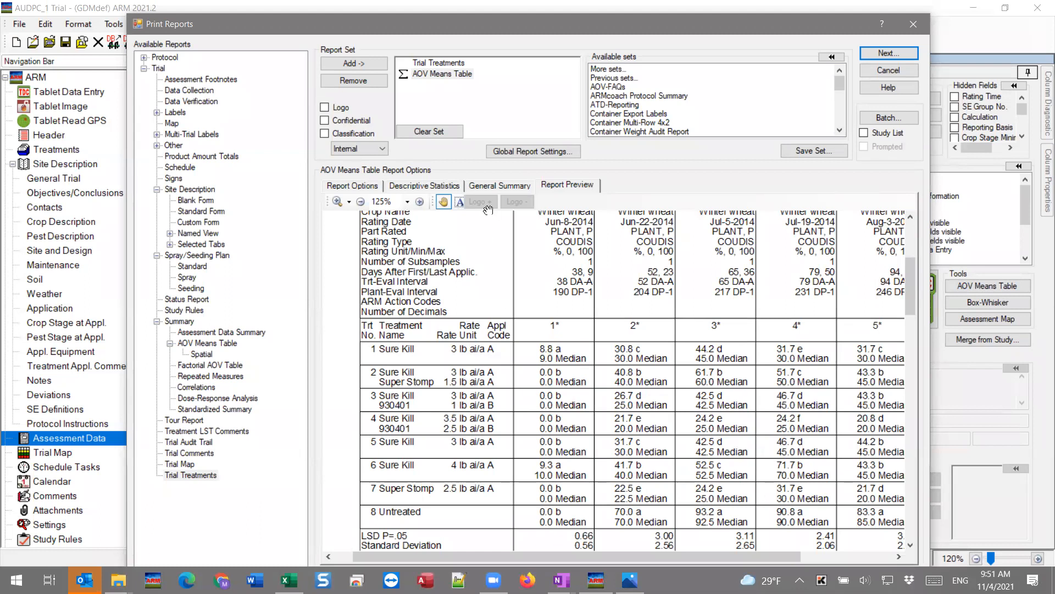
# Arrange the mean descriptions beside the mean and check the Median columns in the AOV Means Table preview.
pyautogui.click(360, 189)
pyautogui.click(342, 448)
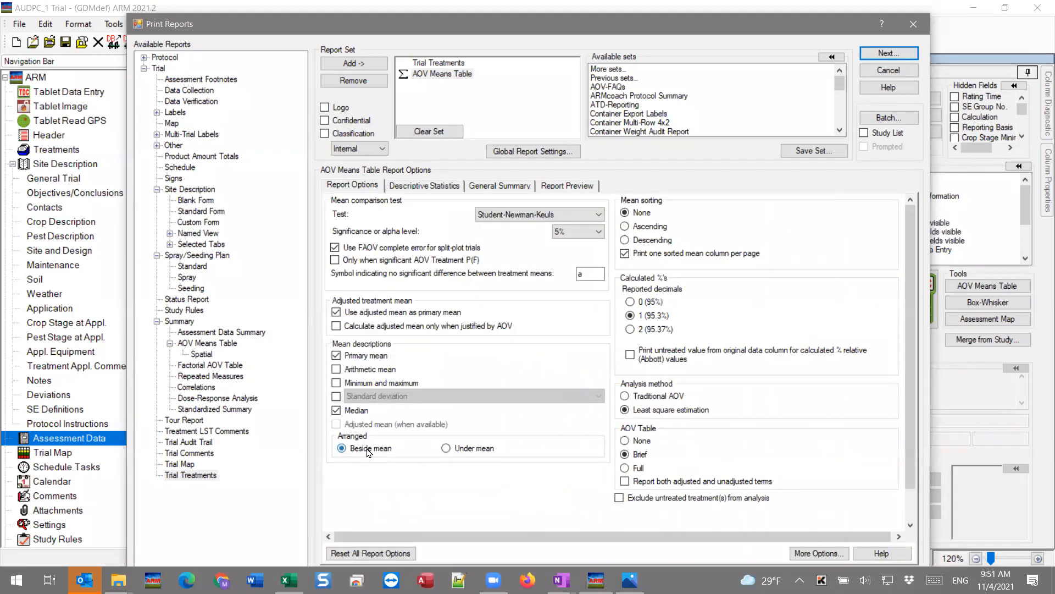
pyautogui.click(568, 187)
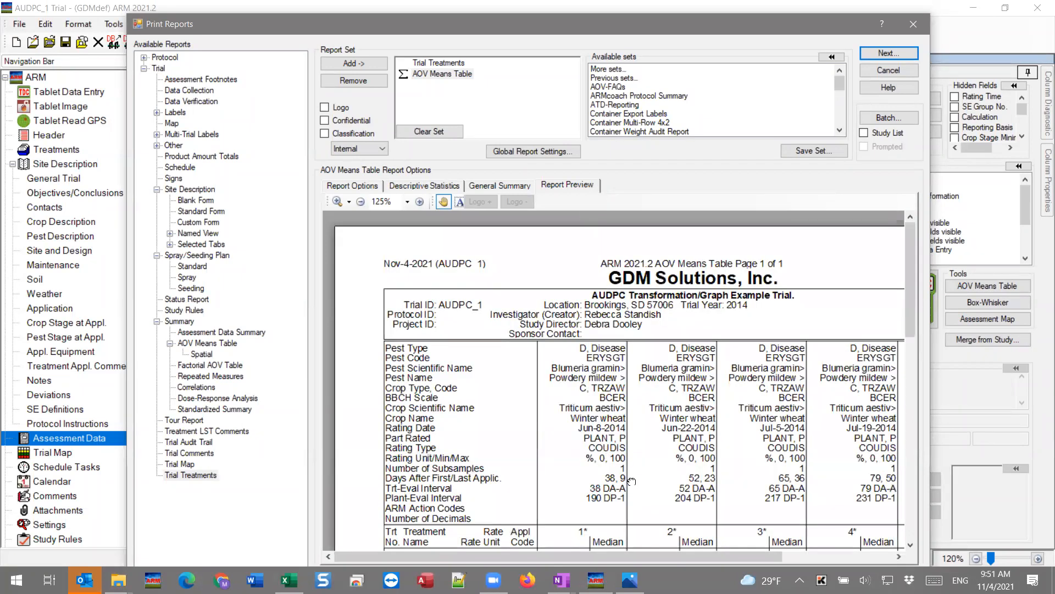
pyautogui.moveTo(632, 482); pyautogui.dragTo(631, 264)
pyautogui.moveTo(593, 318); pyautogui.dragTo(578, 298)
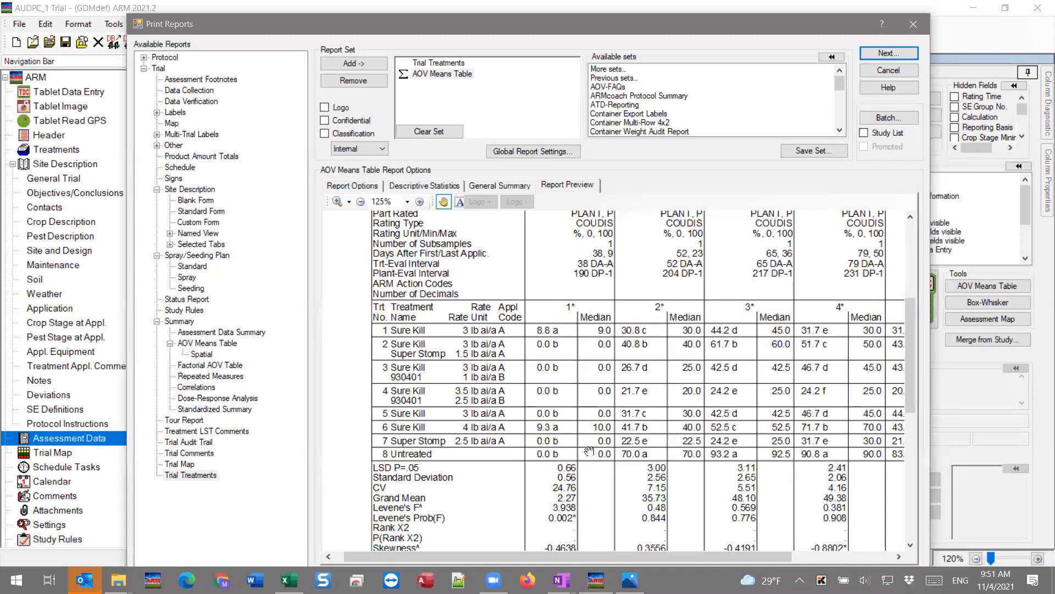
# Try Standard error as an additional mean description in the AOV Means Table and clear it again.
pyautogui.click(358, 185)
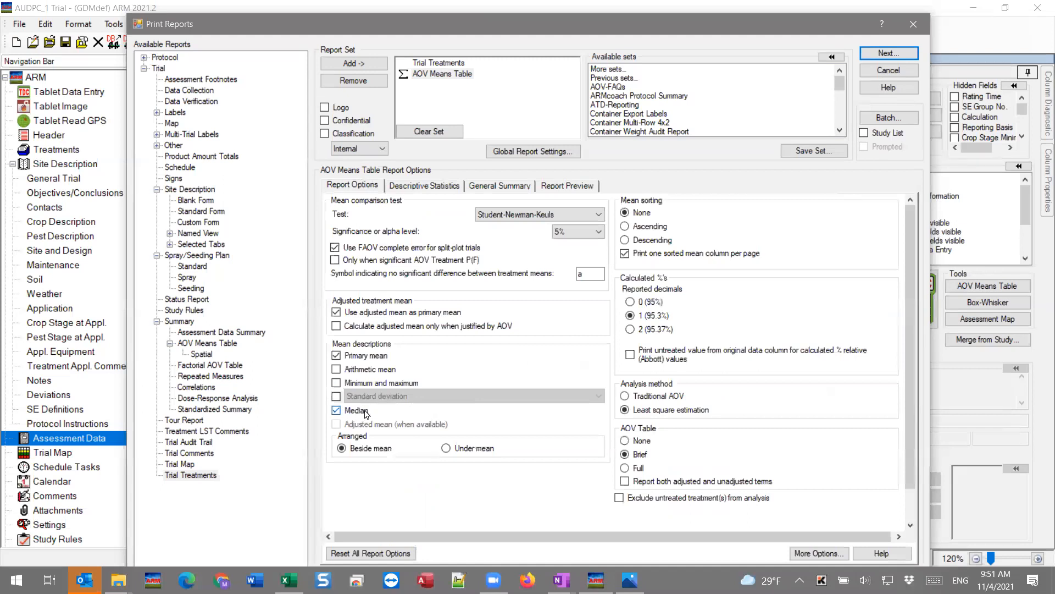
pyautogui.moveTo(366, 413)
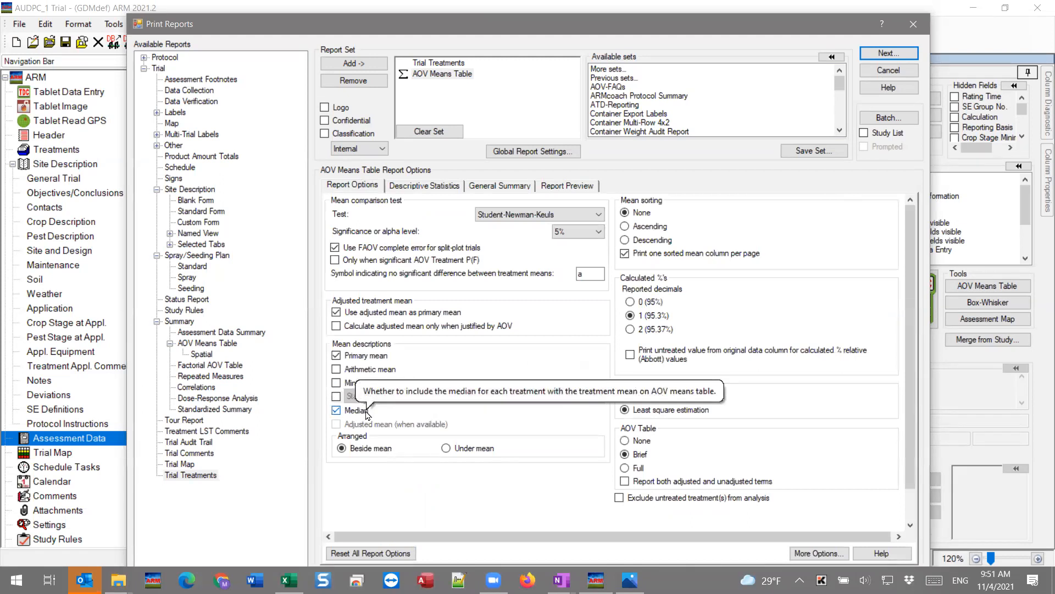
pyautogui.click(336, 397)
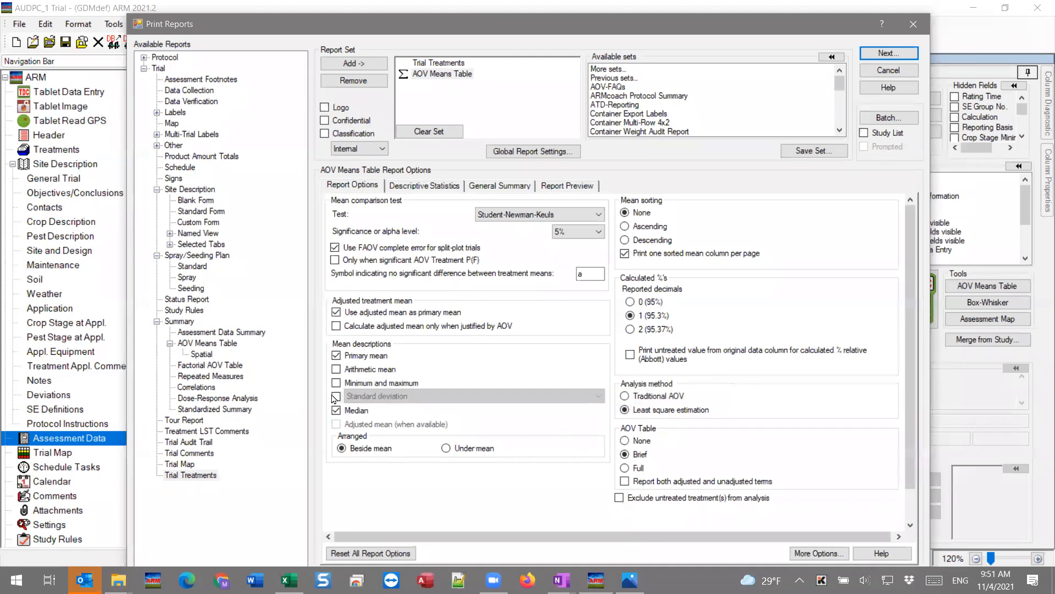
pyautogui.click(396, 396)
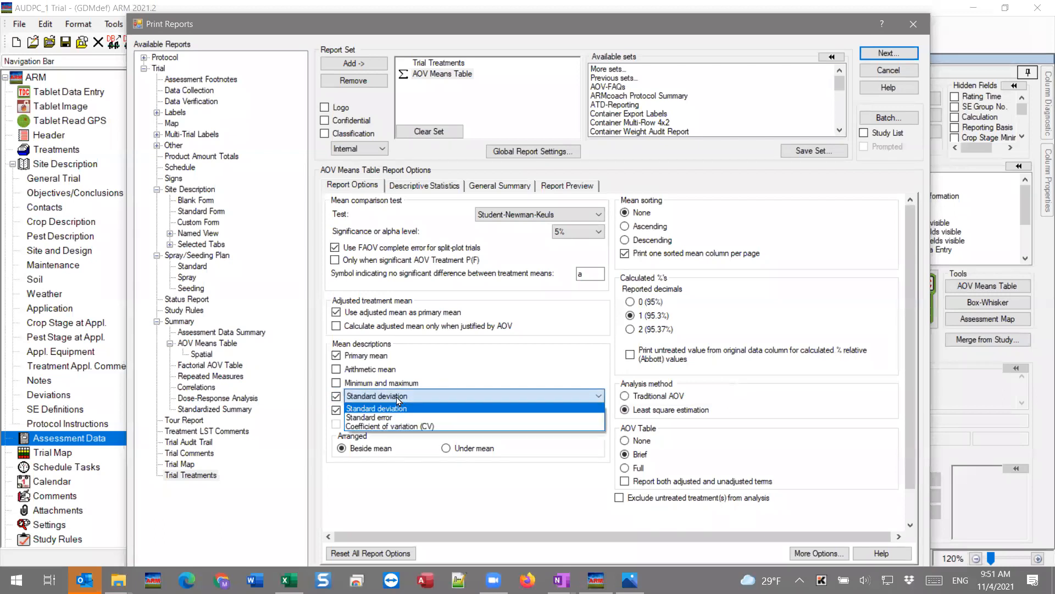
pyautogui.click(383, 422)
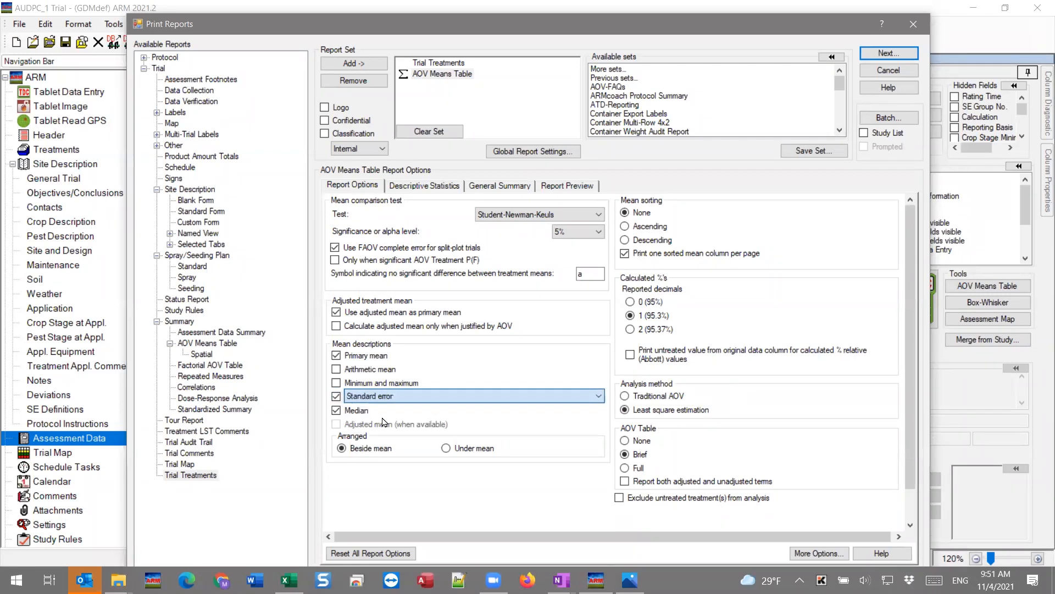
pyautogui.click(408, 396)
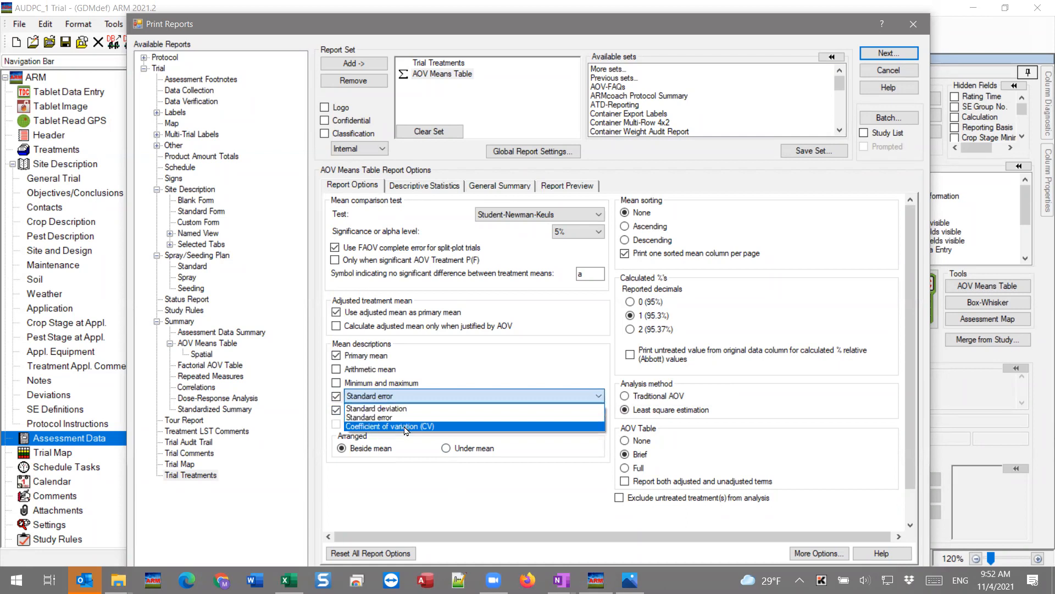
pyautogui.click(416, 527)
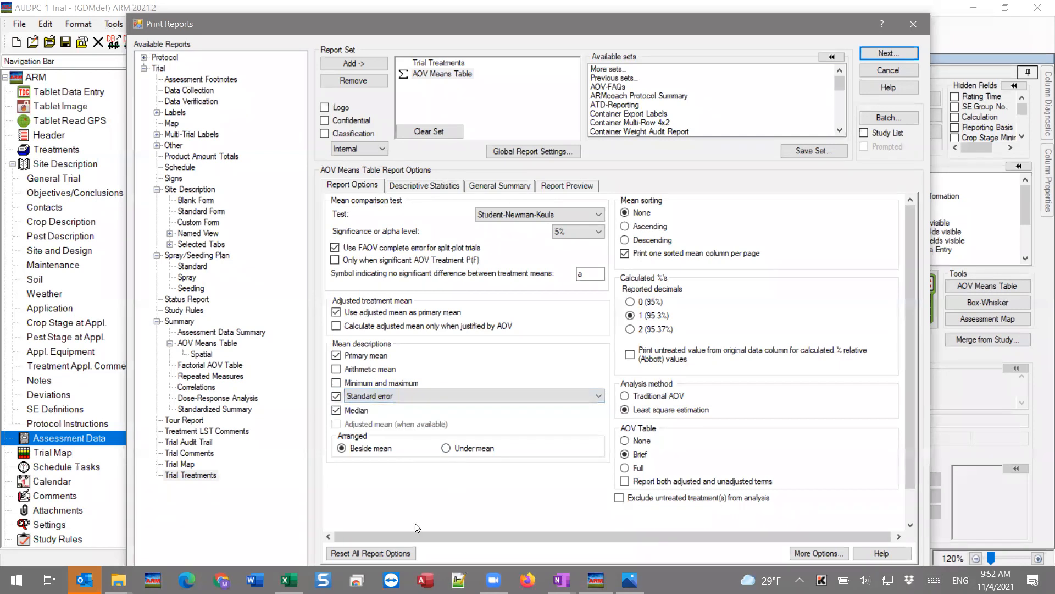
pyautogui.click(335, 398)
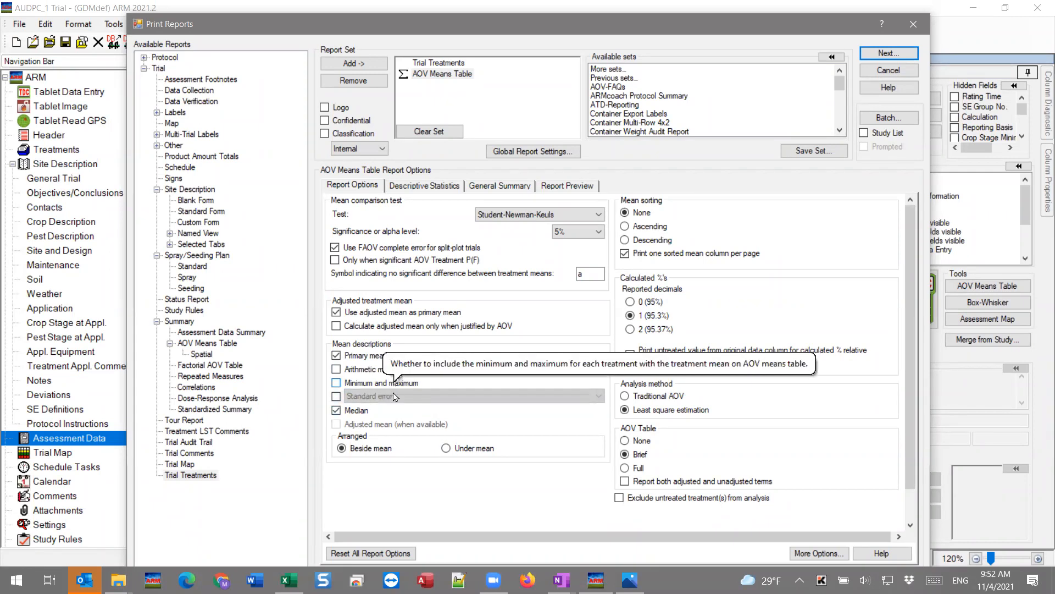
# Exclude the Median from the AOV Means Table's mean descriptions and clear the report set.
pyautogui.click(336, 411)
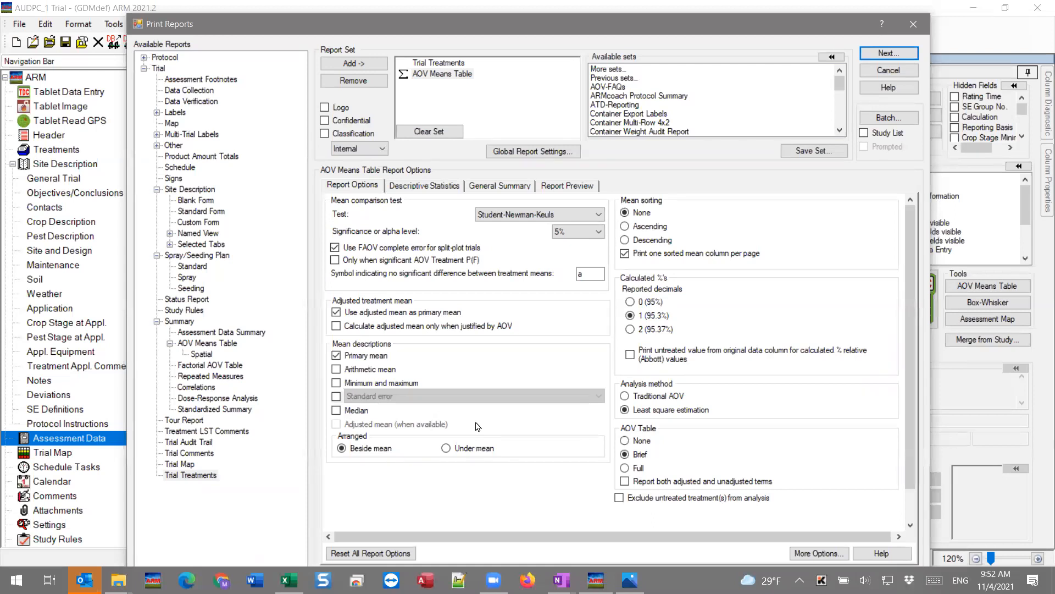
pyautogui.click(428, 131)
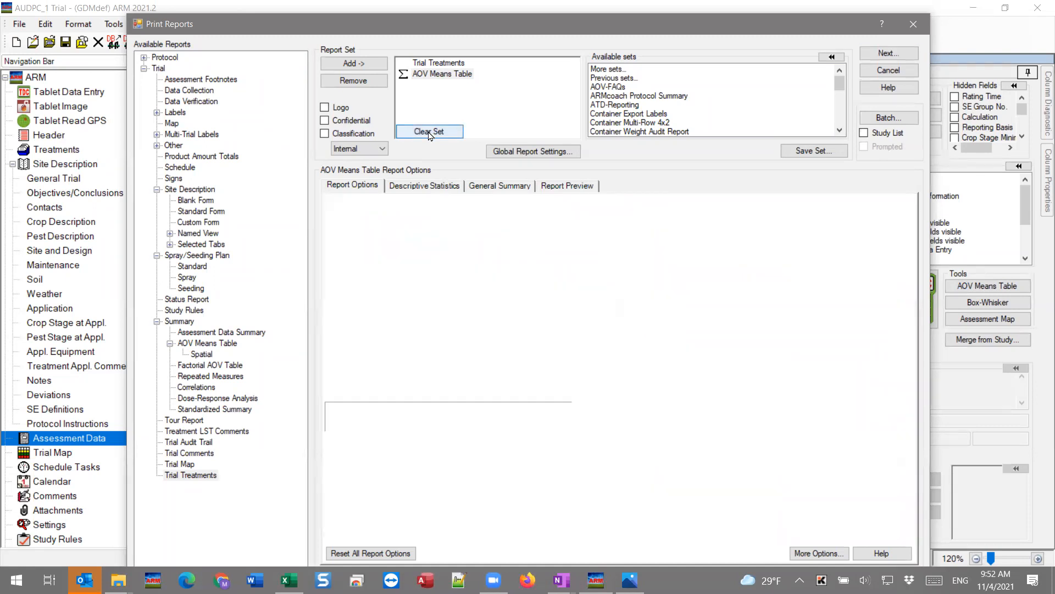
# Look through the Site Description forms and examine the Custom Form's options, including its global border settings.
pyautogui.click(199, 212)
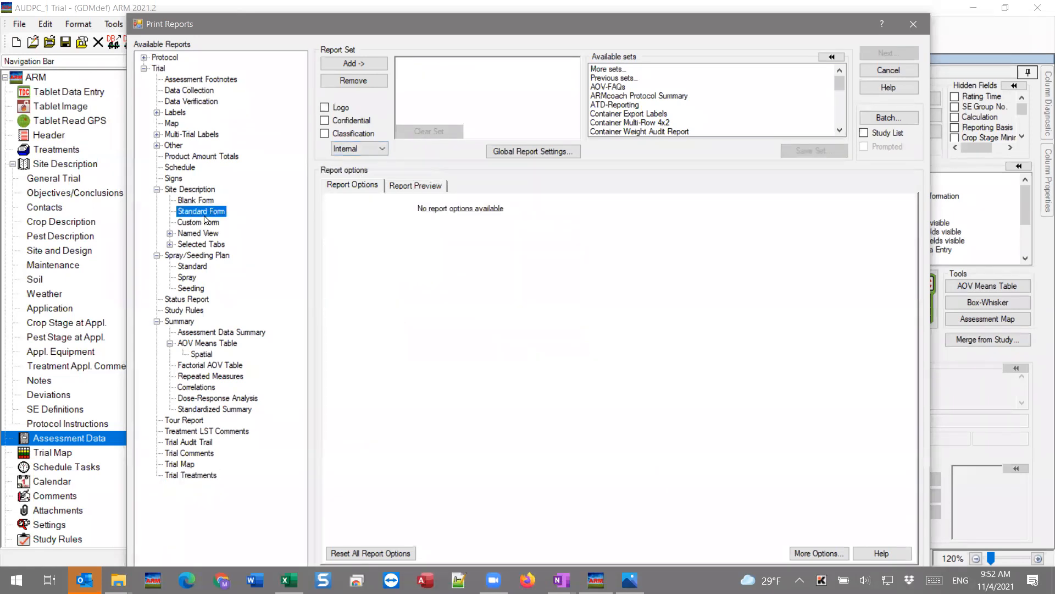
pyautogui.click(196, 200)
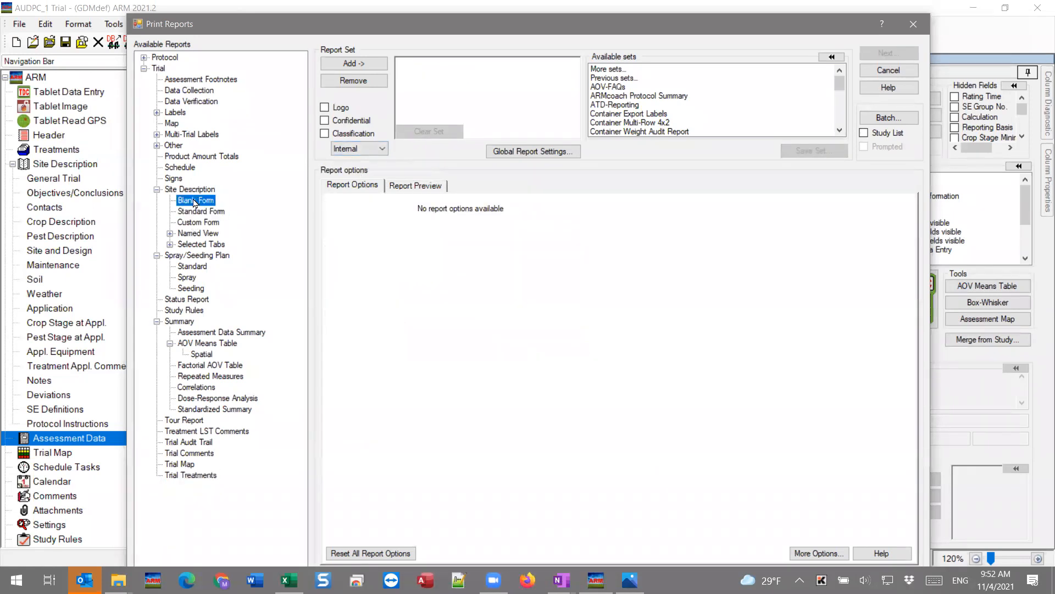
pyautogui.click(192, 222)
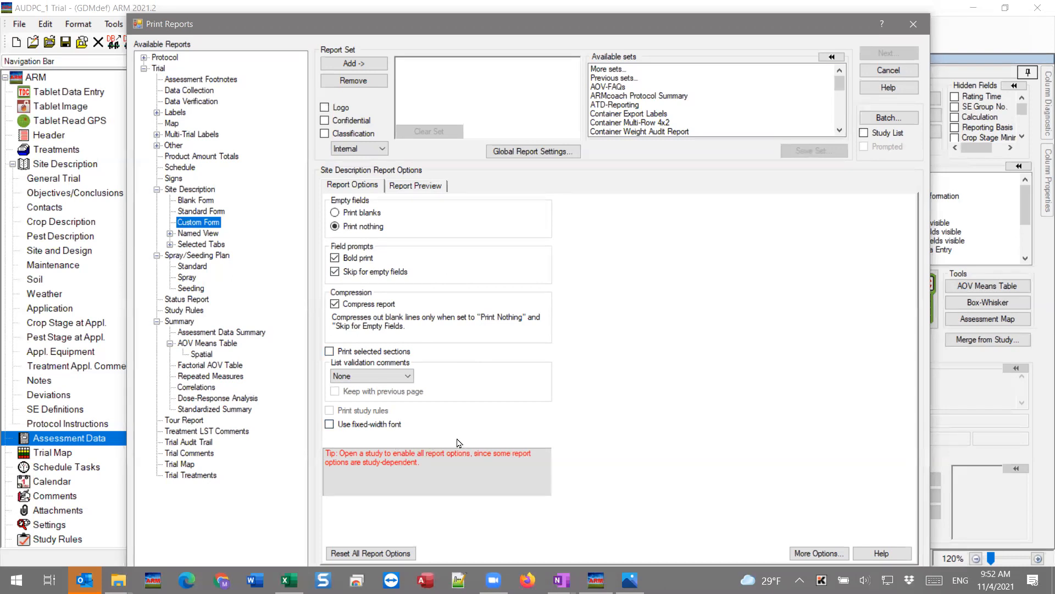
pyautogui.click(836, 552)
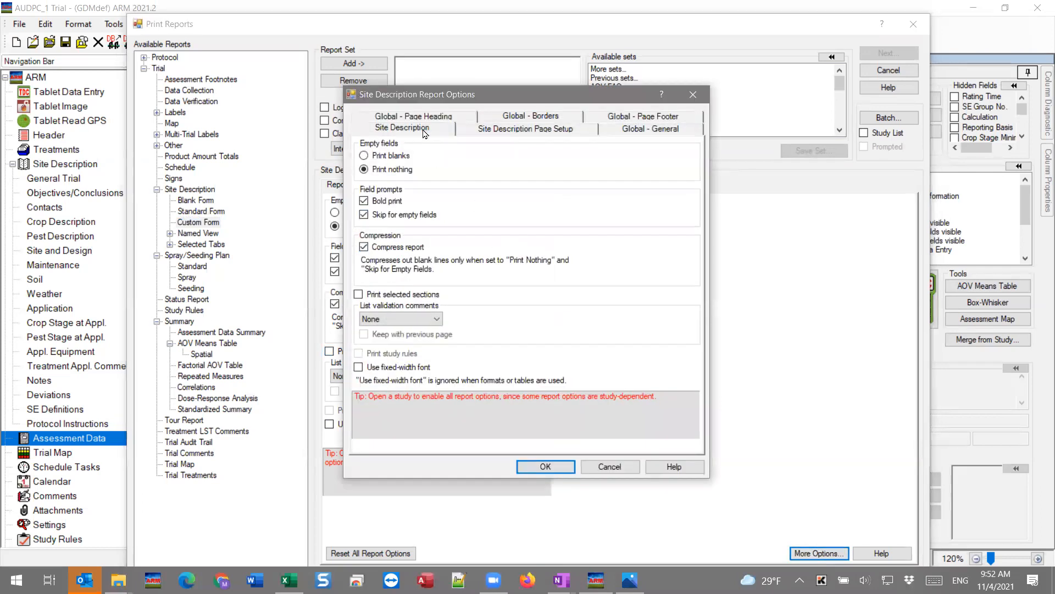
pyautogui.click(544, 117)
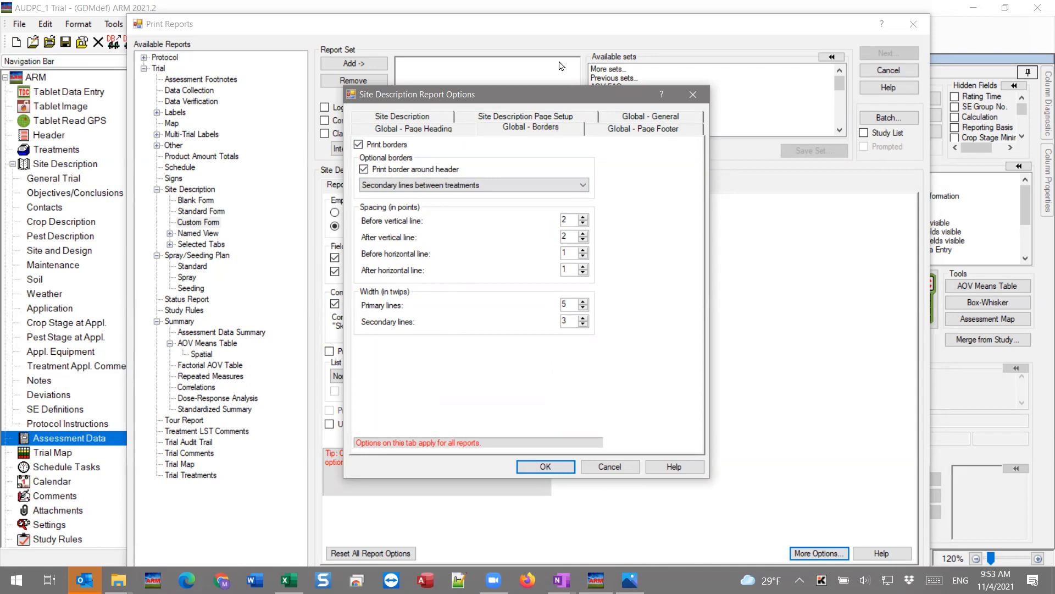
pyautogui.click(693, 96)
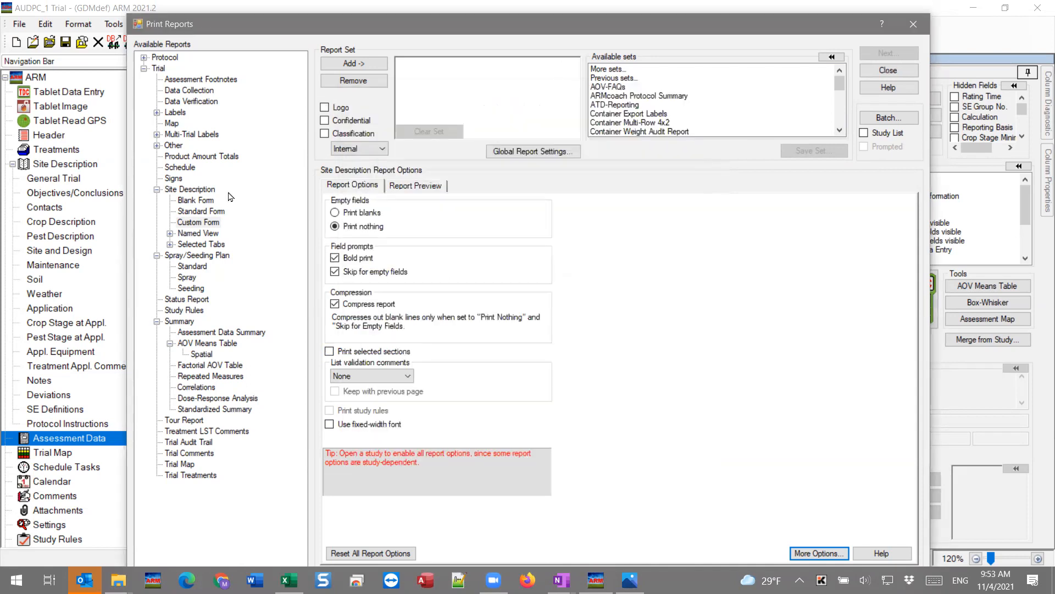
# Add the Site Description Standard Form to the report set and examine its previewed sections from general information to contacts.
pyautogui.doubleClick(199, 211)
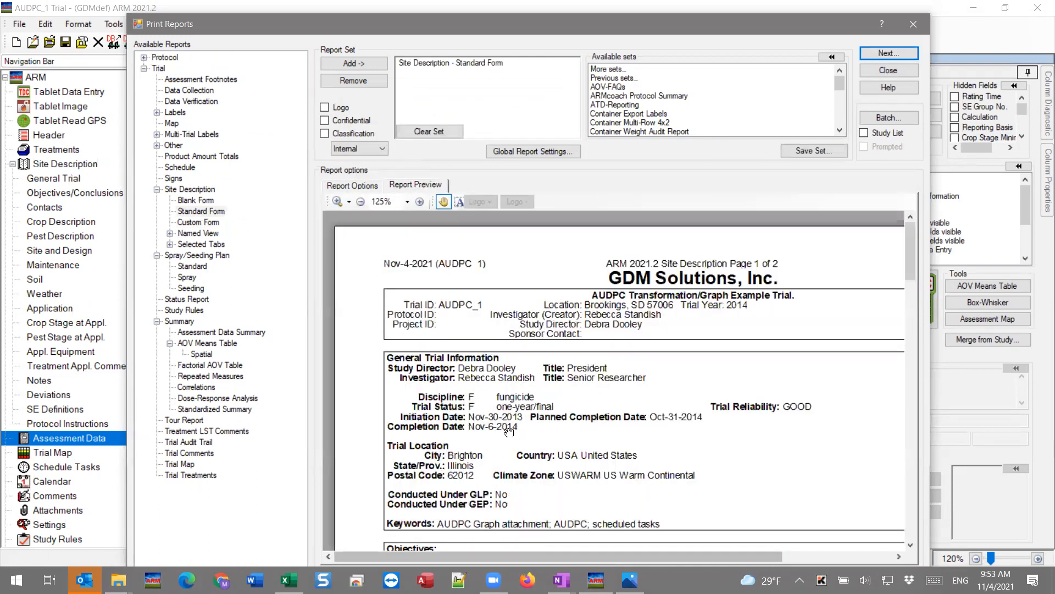
pyautogui.scroll(-2, 509, 431)
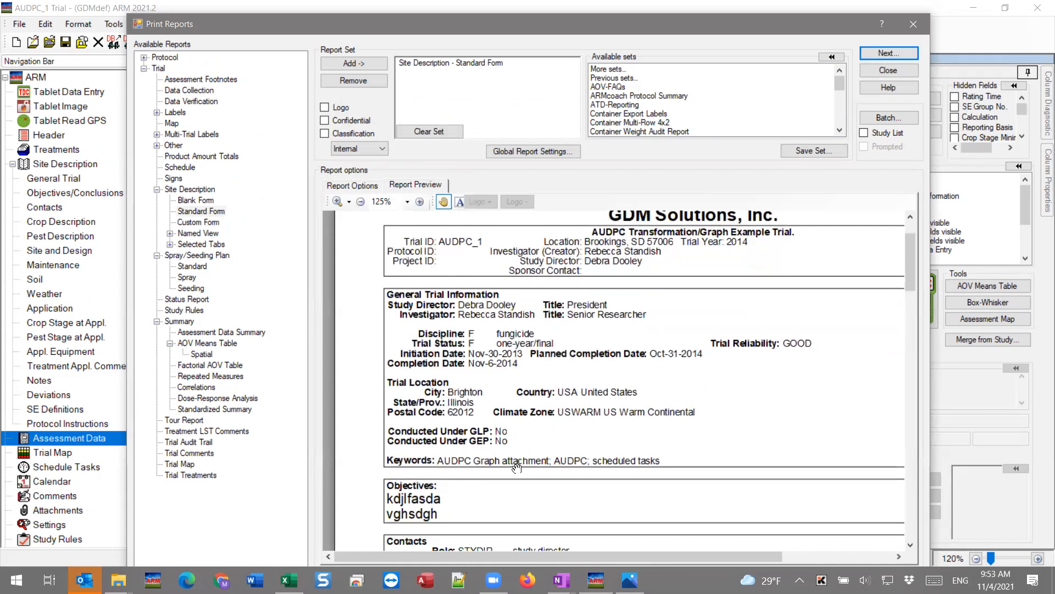
pyautogui.moveTo(853, 355); pyautogui.dragTo(808, 347)
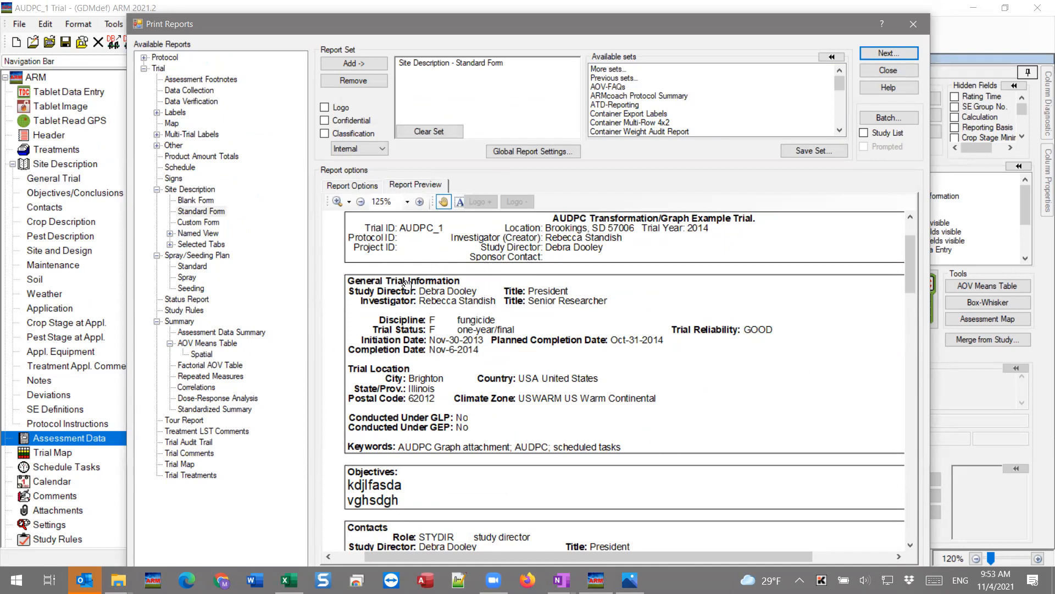
pyautogui.scroll(-5, 563, 410)
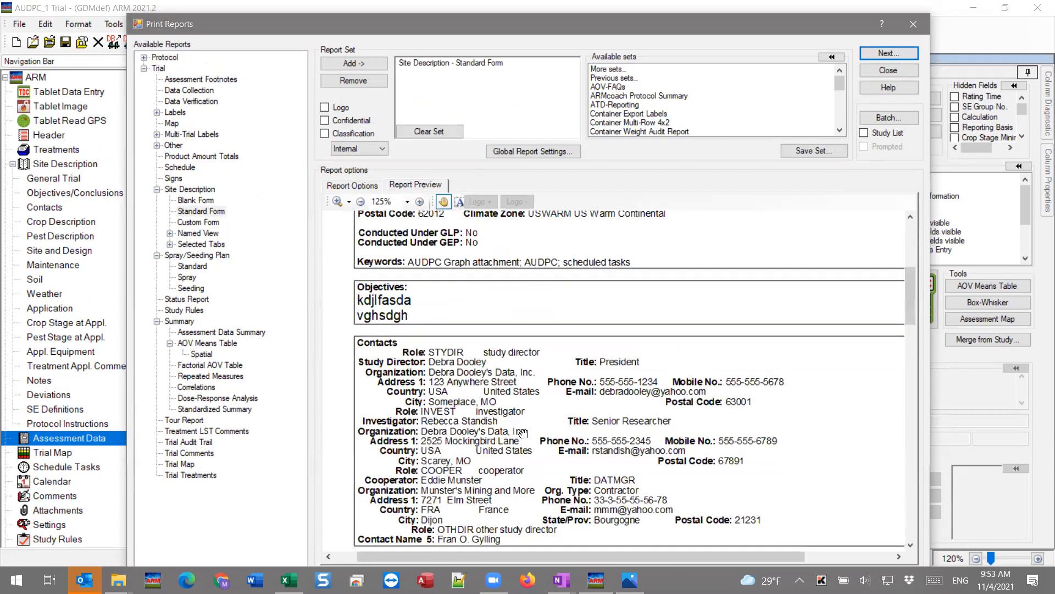
pyautogui.scroll(1, 521, 350)
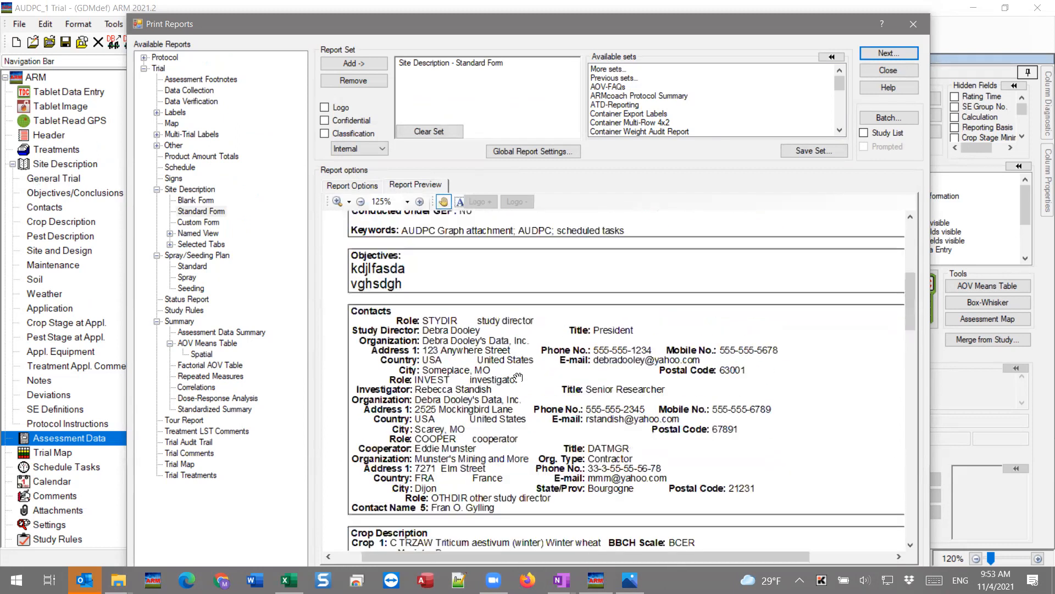
# Turn off the border around the header in the global report settings and check the Site Description preview.
pyautogui.click(365, 187)
pyautogui.click(532, 152)
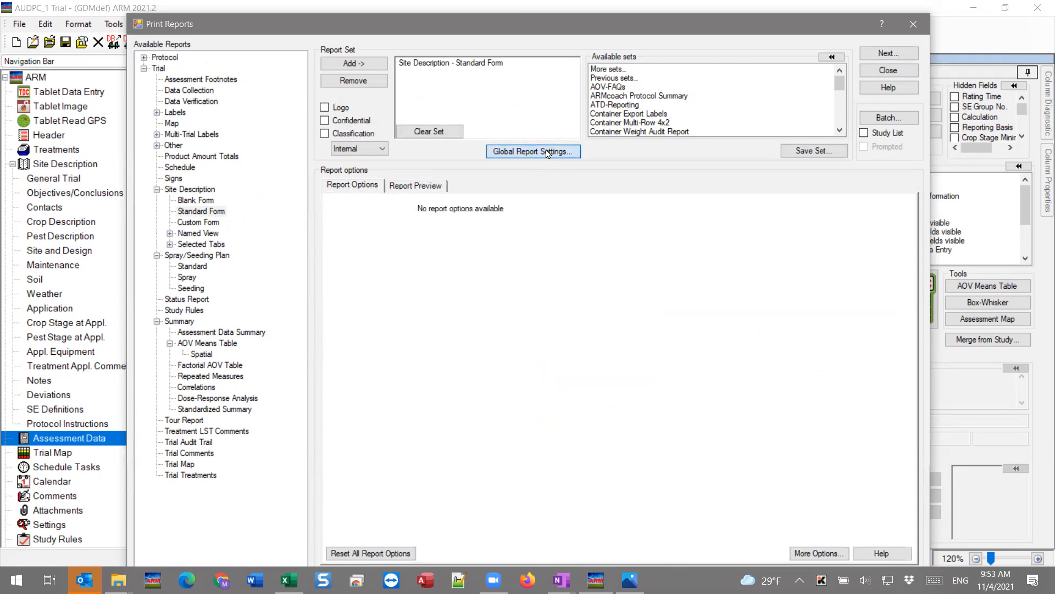
pyautogui.click(546, 115)
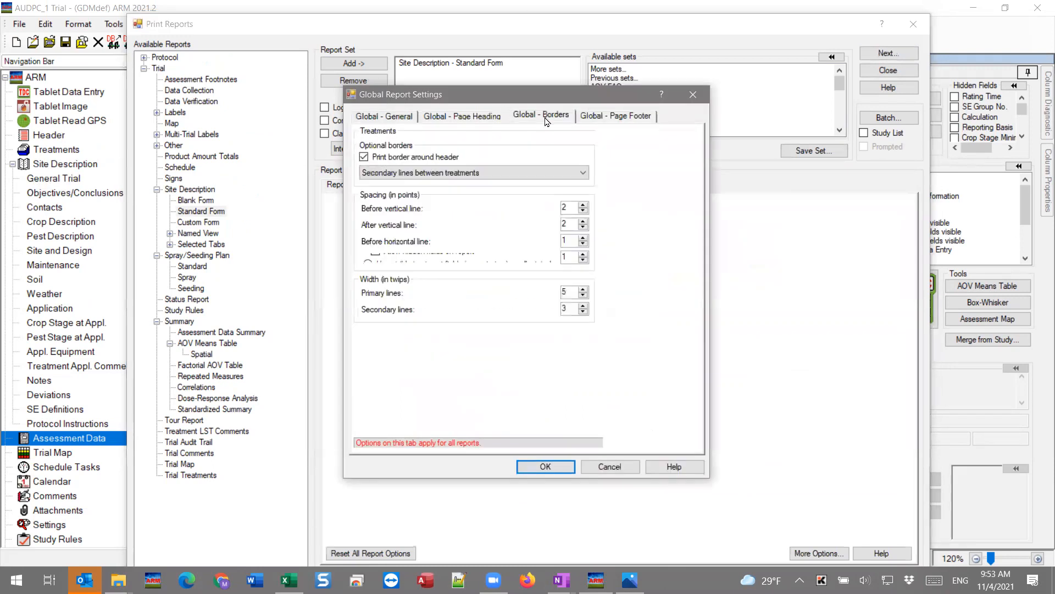
pyautogui.click(402, 158)
pyautogui.click(407, 173)
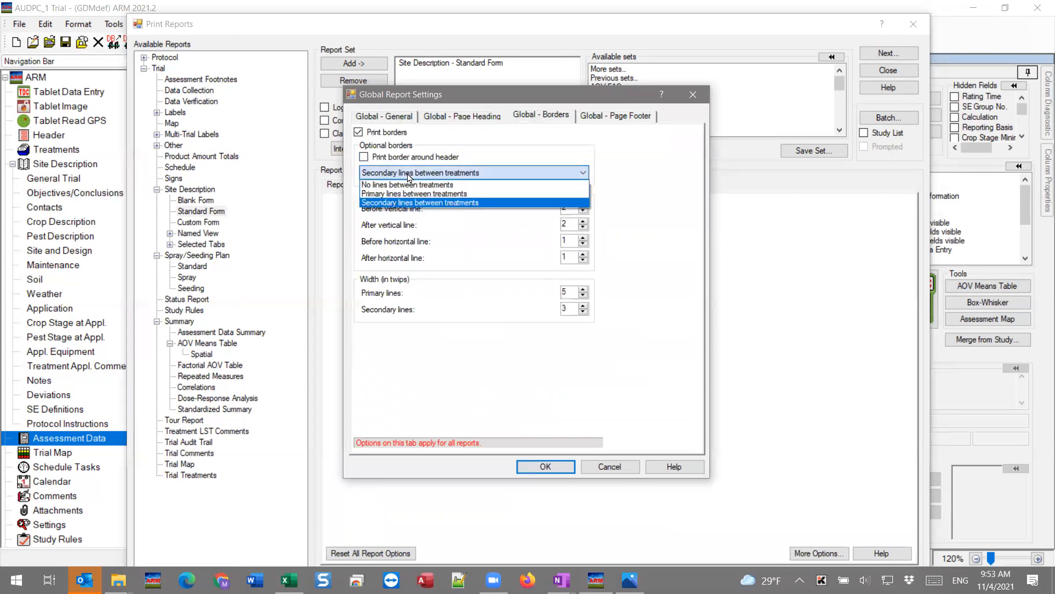
pyautogui.click(408, 174)
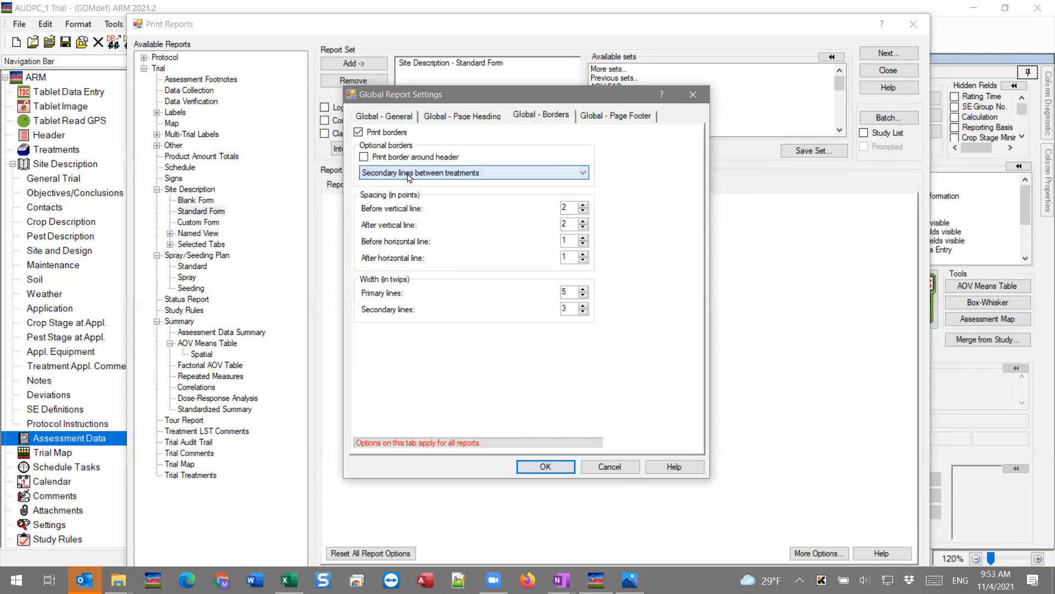
pyautogui.click(563, 470)
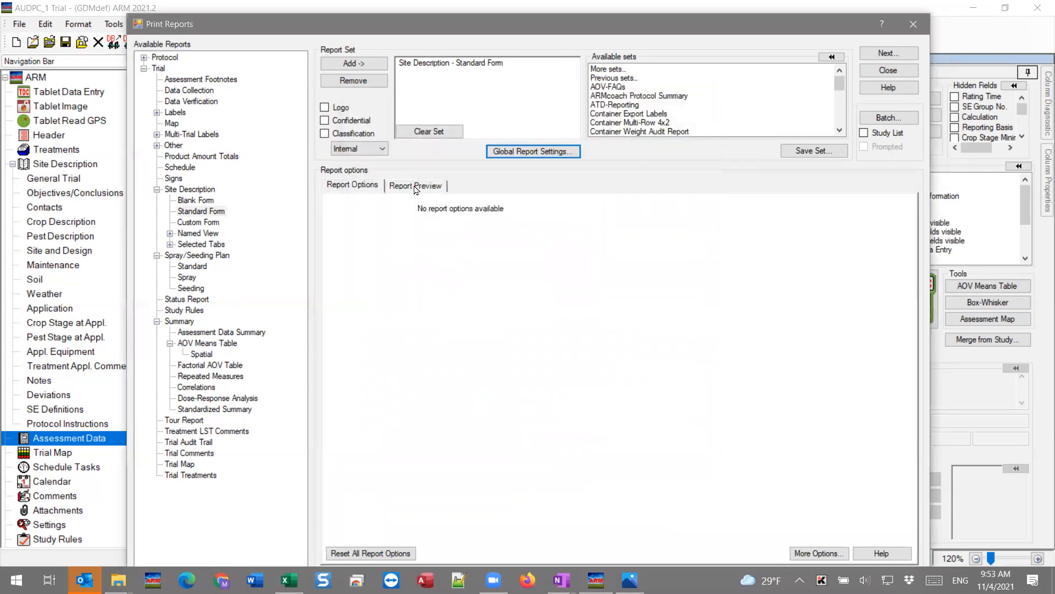
pyautogui.click(415, 187)
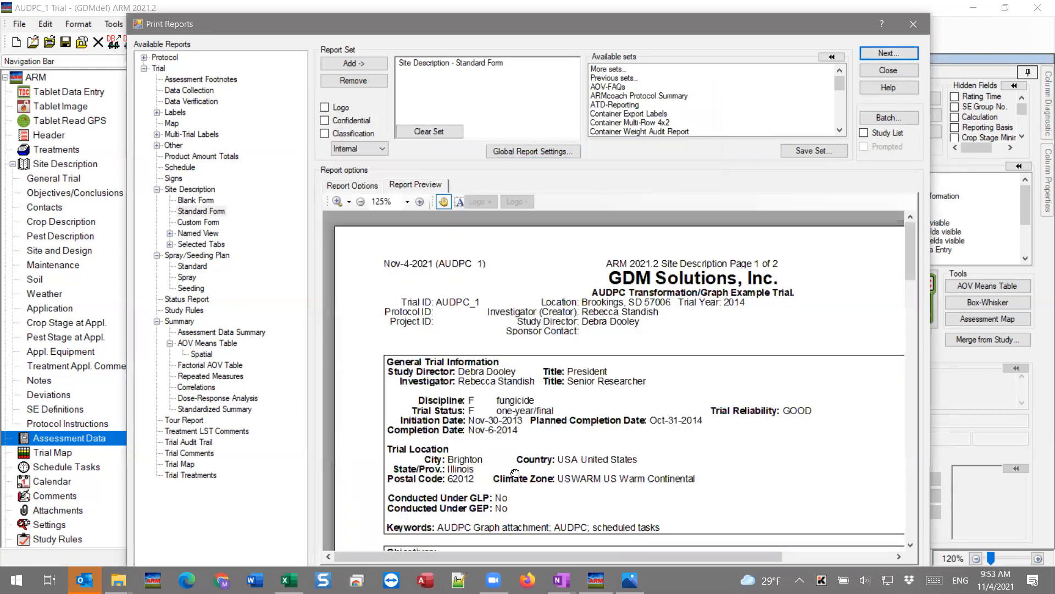
pyautogui.moveTo(515, 473); pyautogui.dragTo(515, 470)
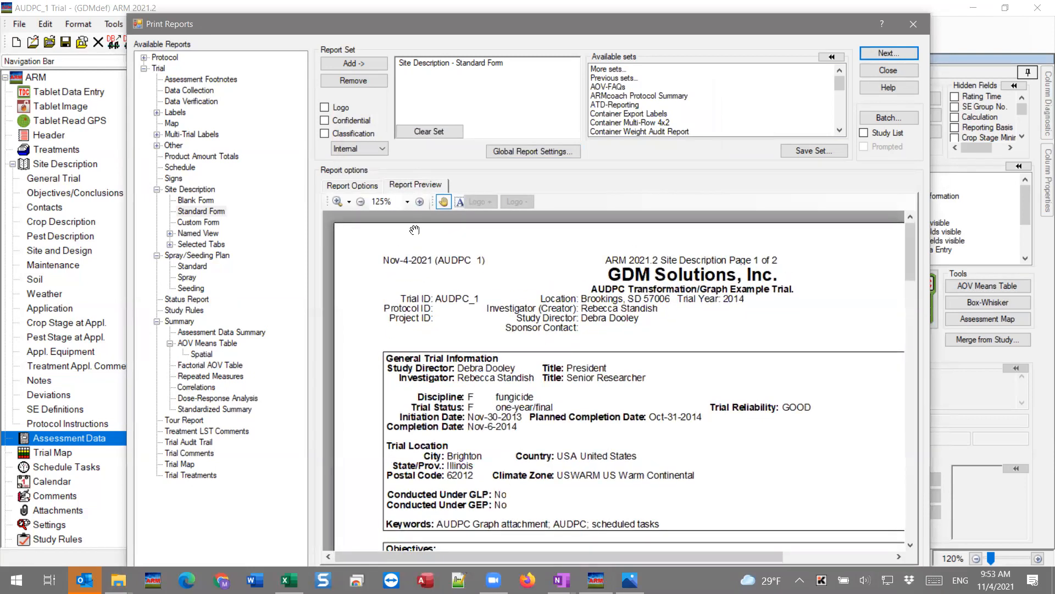
# Turn off Print borders in the global report settings and check the Site Description Standard Form preview.
pyautogui.click(369, 187)
pyautogui.click(524, 154)
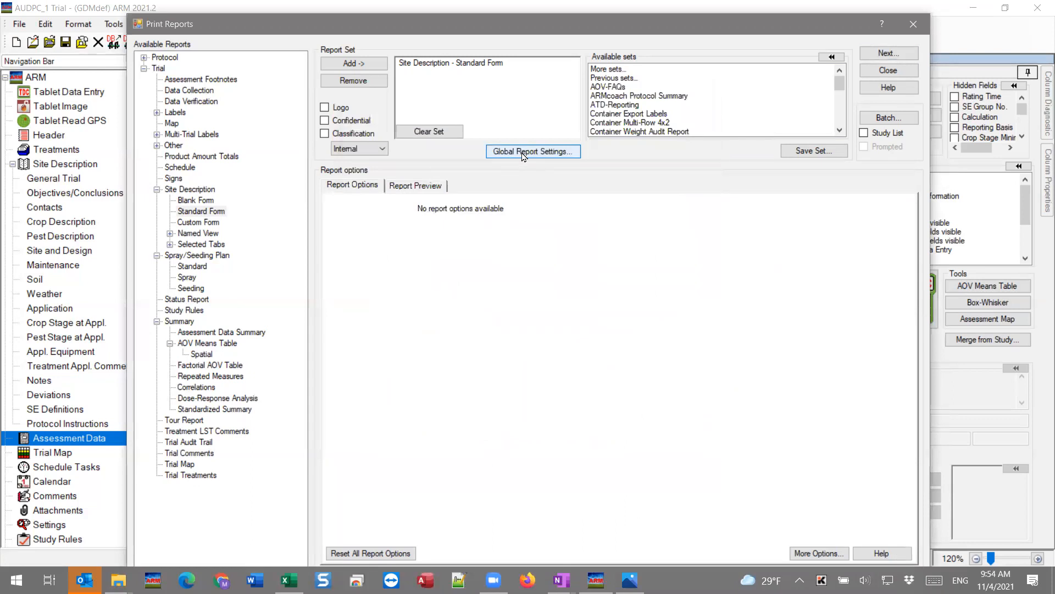
pyautogui.click(544, 118)
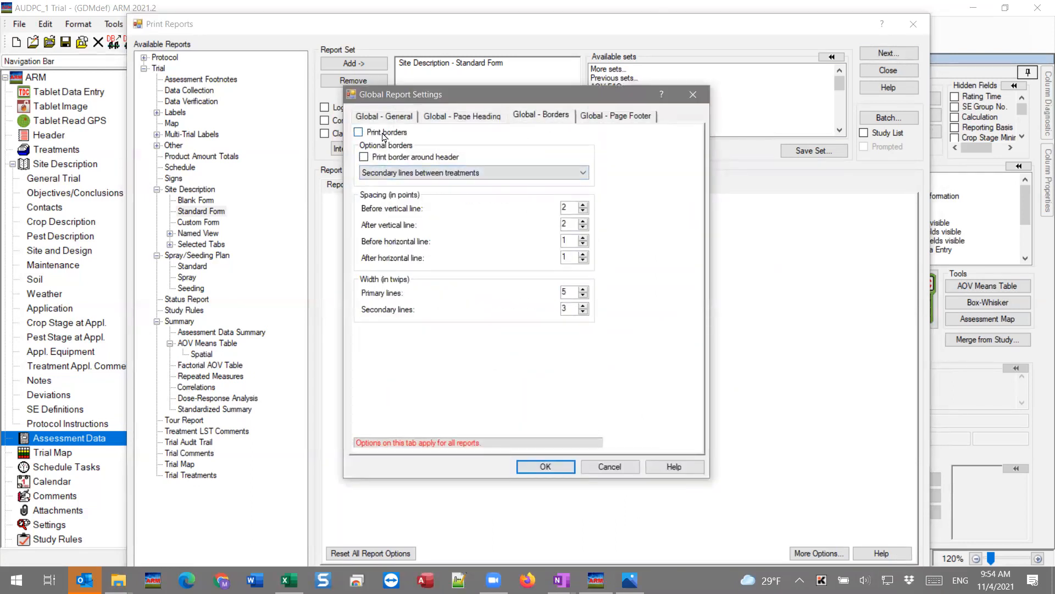
pyautogui.click(546, 466)
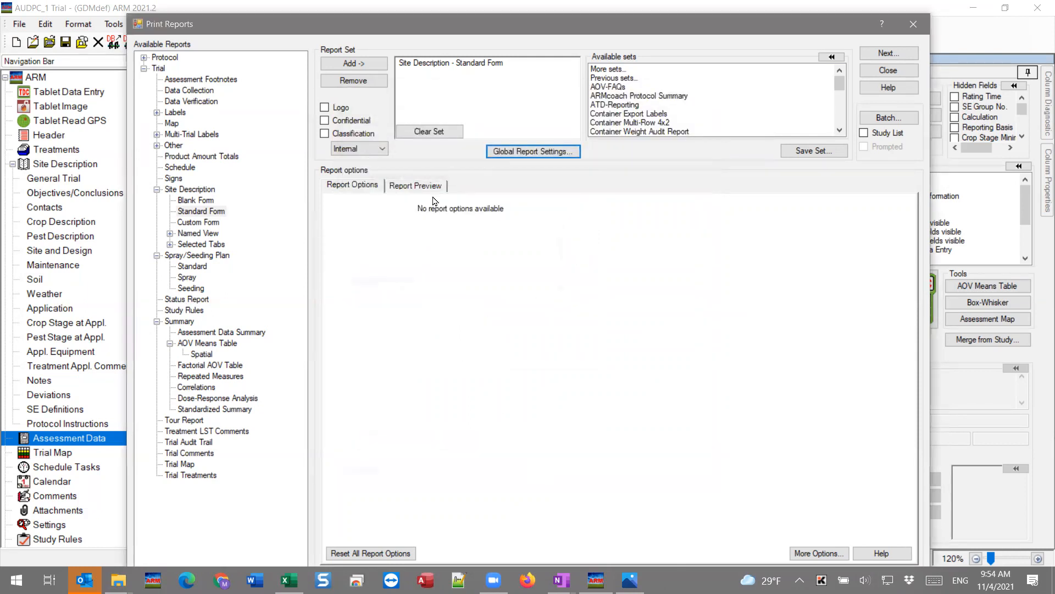
pyautogui.click(425, 191)
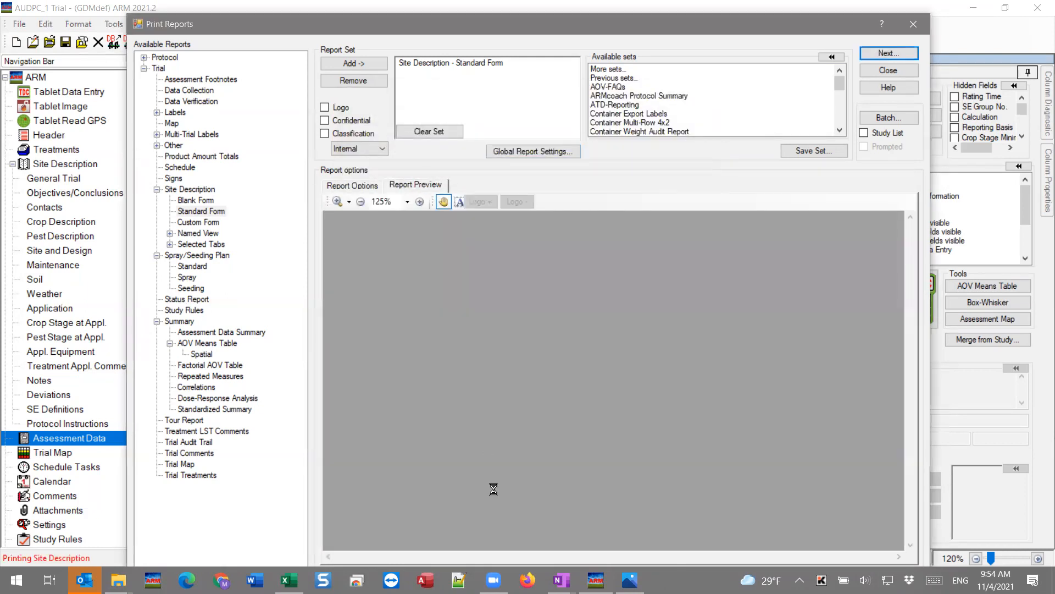
pyautogui.scroll(-3, 485, 484)
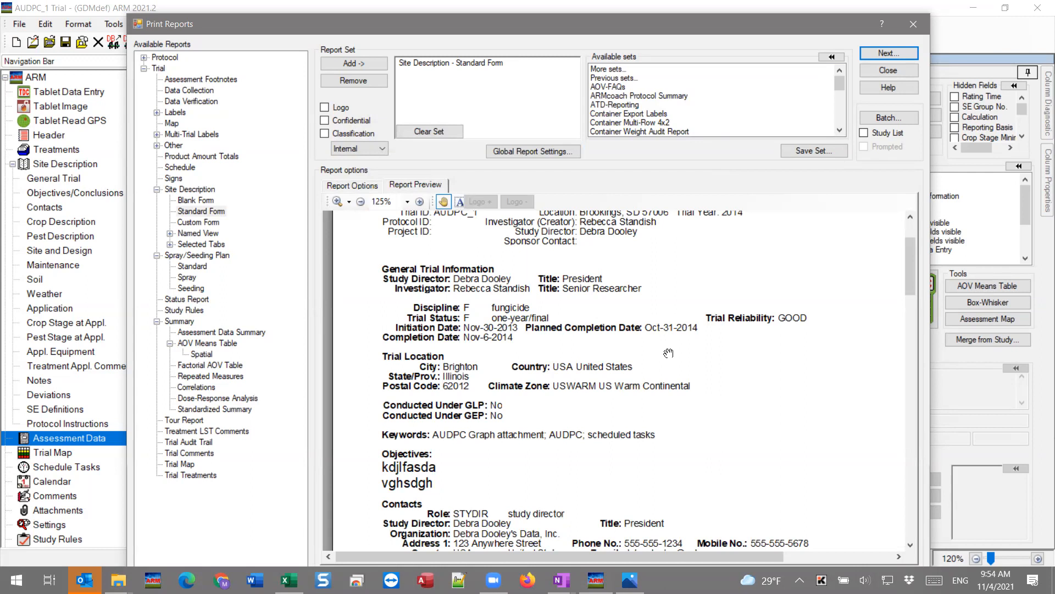
pyautogui.click(351, 188)
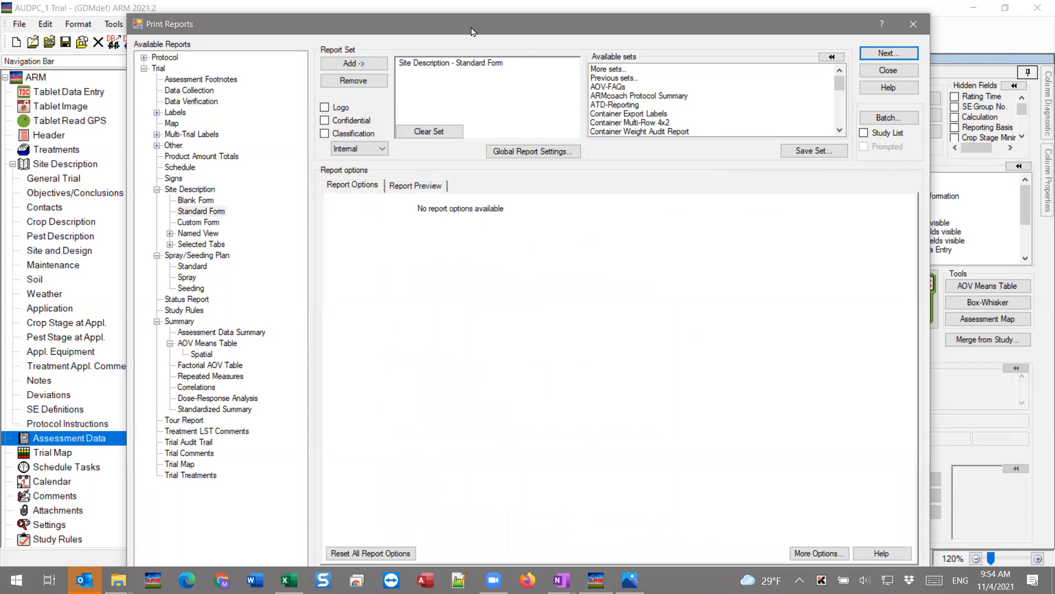
pyautogui.moveTo(471, 31); pyautogui.dragTo(574, 35)
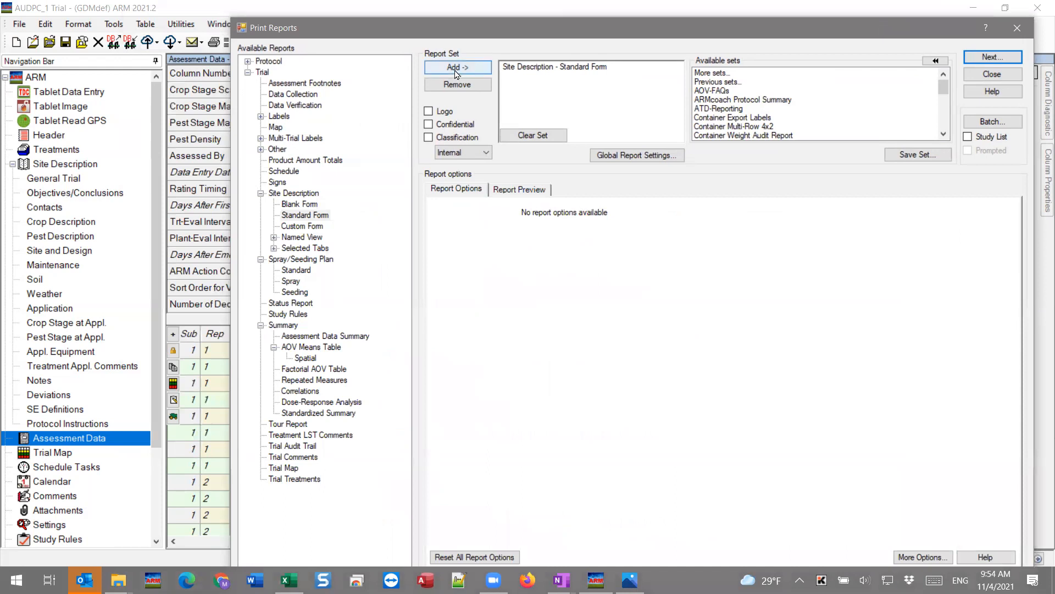
# Turn Print borders back on in the global report settings.
pyautogui.moveTo(522, 35); pyautogui.dragTo(456, 35)
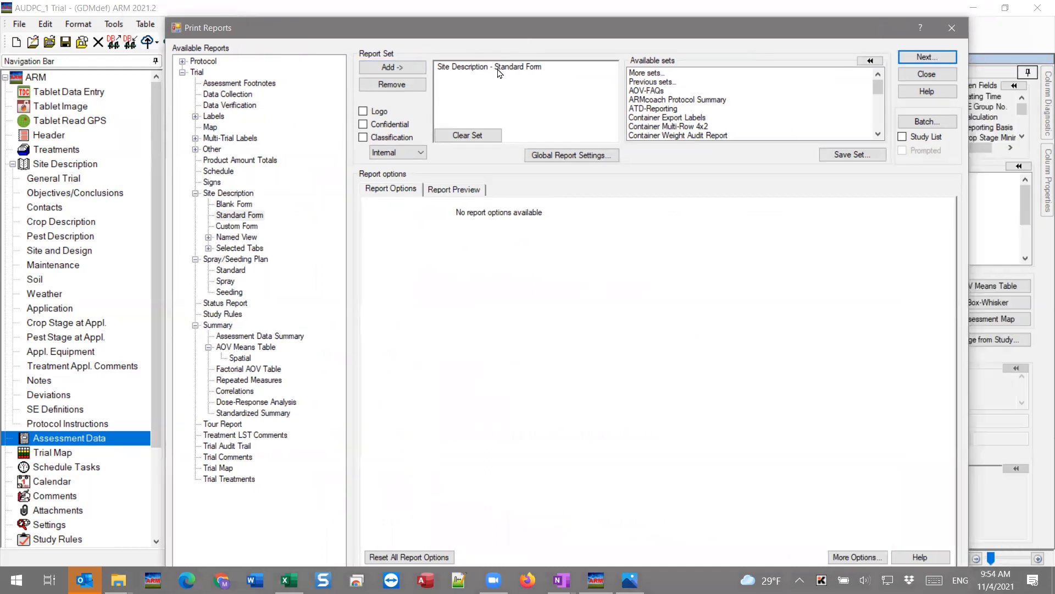
pyautogui.click(604, 157)
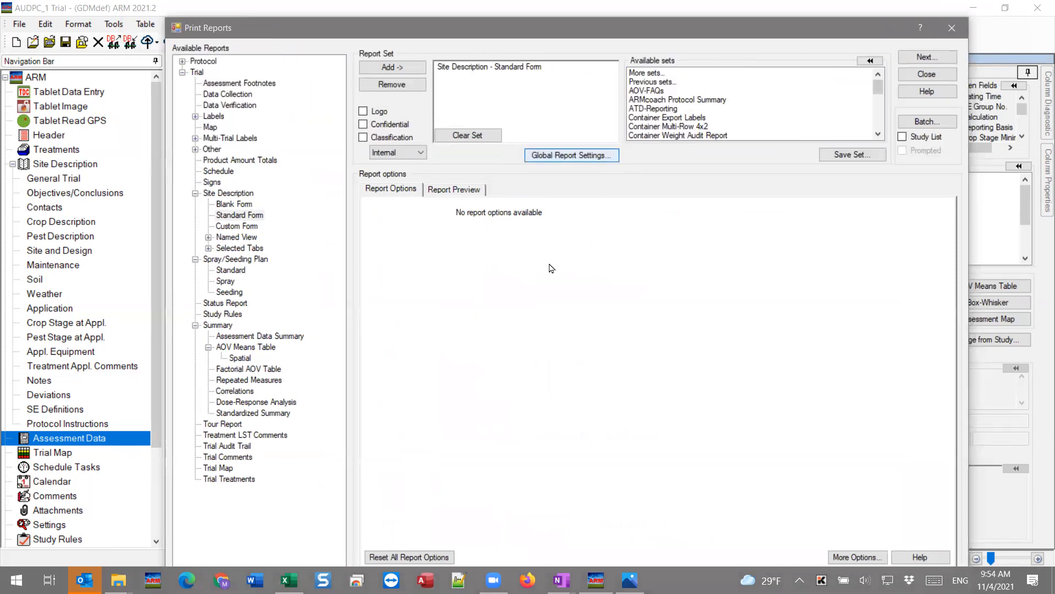
pyautogui.click(541, 116)
pyautogui.click(379, 133)
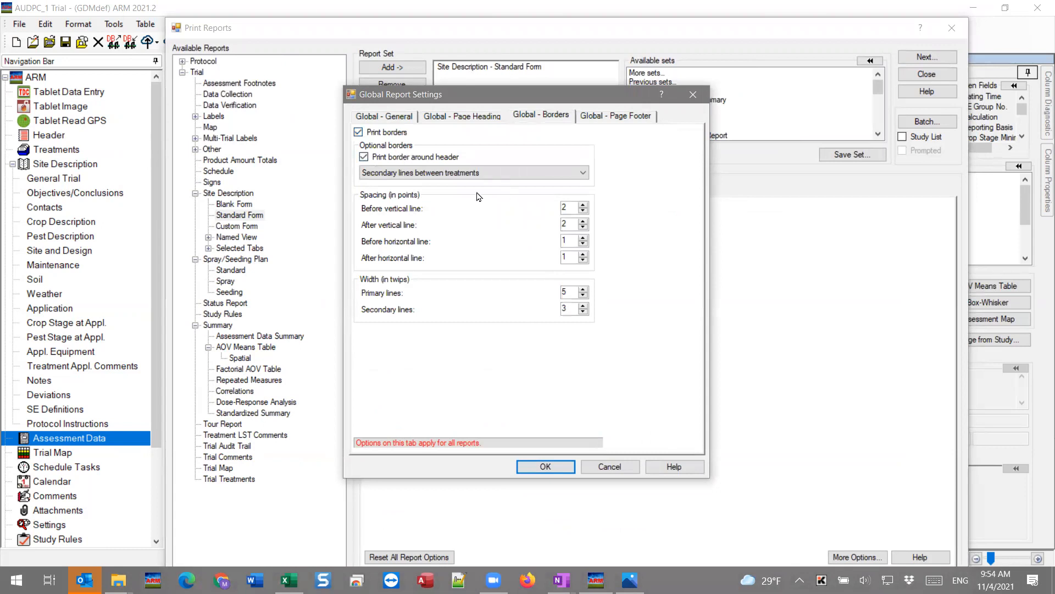
pyautogui.click(545, 467)
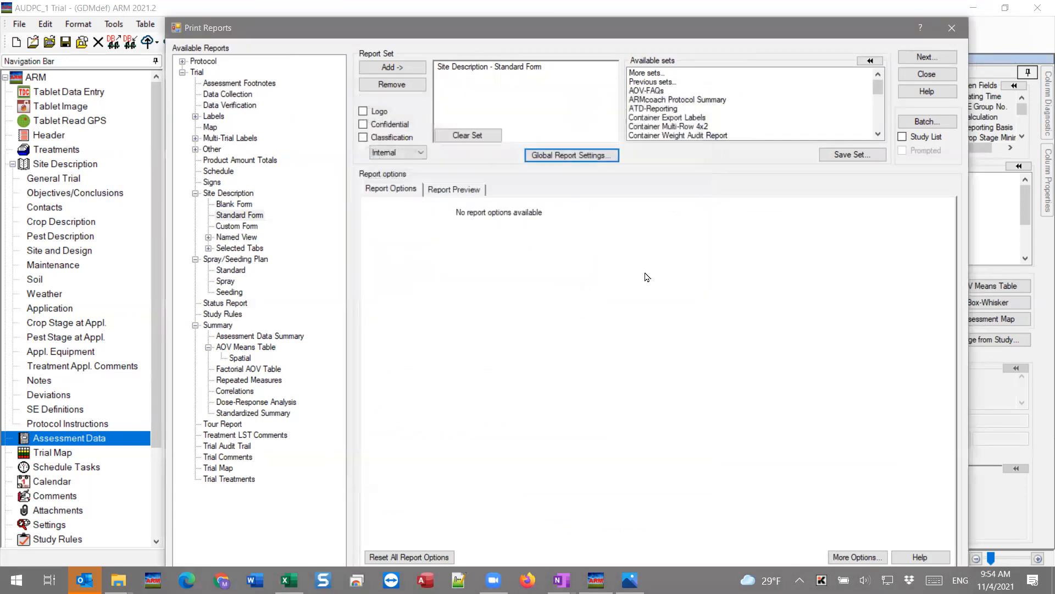
# Preview the Site Description Standard Form and examine its bordered sections from general trial information through Site and Design.
pyautogui.click(455, 190)
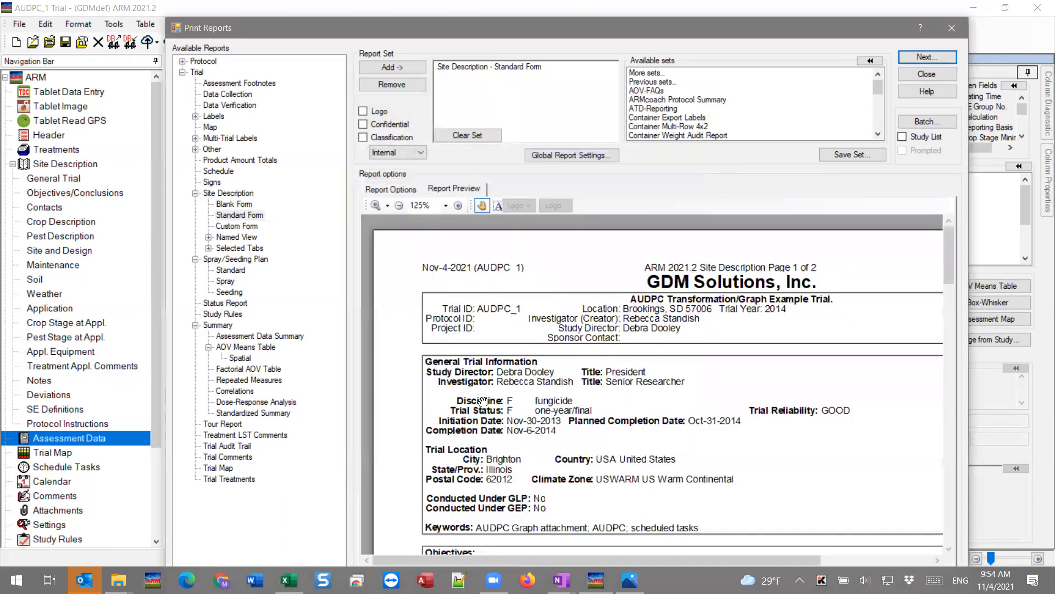
pyautogui.moveTo(595, 479); pyautogui.dragTo(597, 371)
pyautogui.scroll(-2, 596, 372)
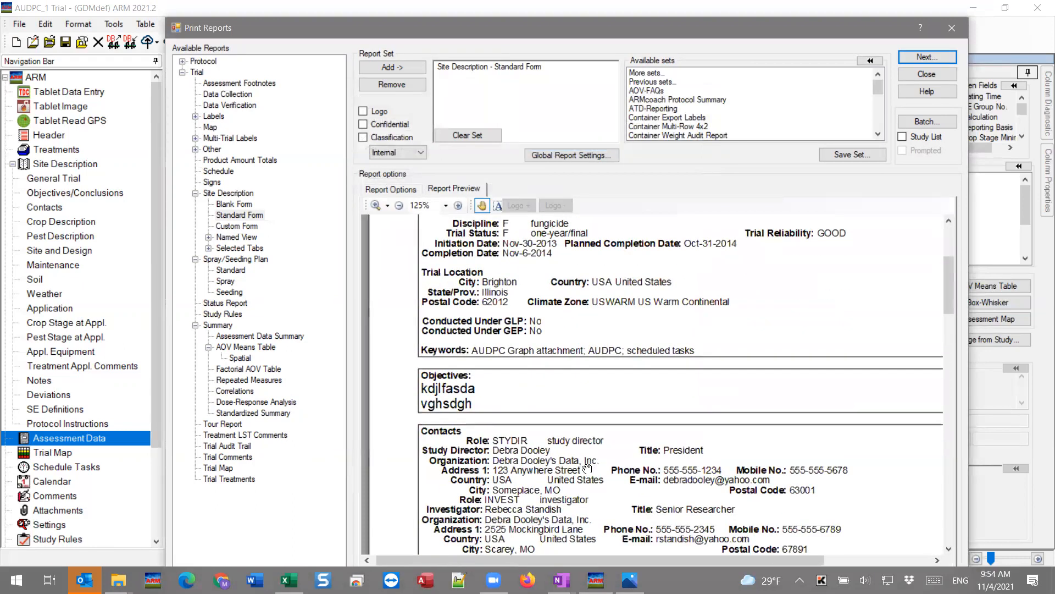
pyautogui.scroll(-3, 585, 434)
pyautogui.scroll(-2, 525, 427)
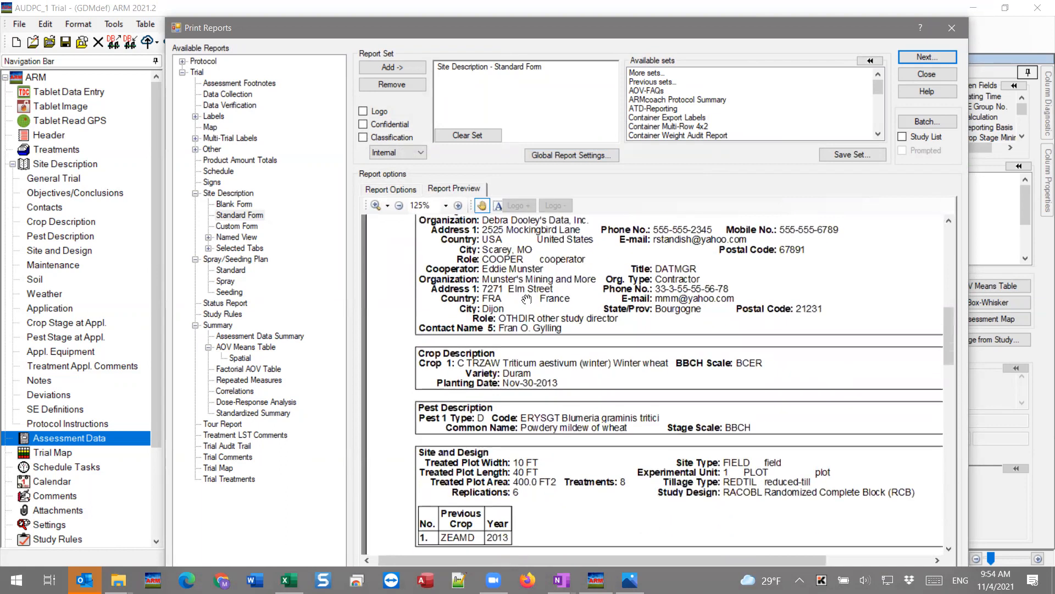
pyautogui.scroll(-2, 560, 495)
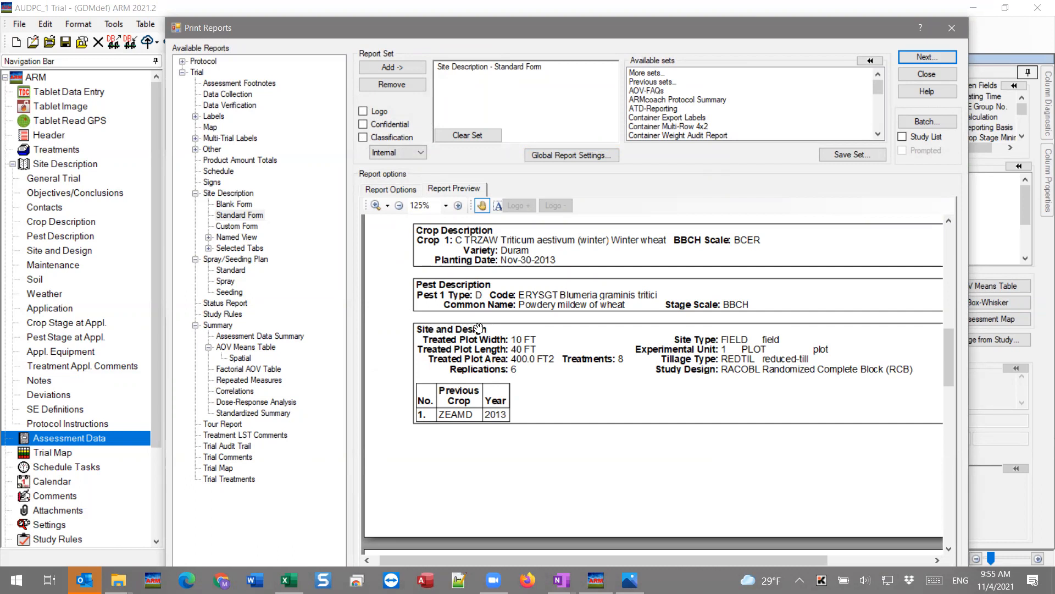
pyautogui.moveTo(484, 424); pyautogui.dragTo(488, 334)
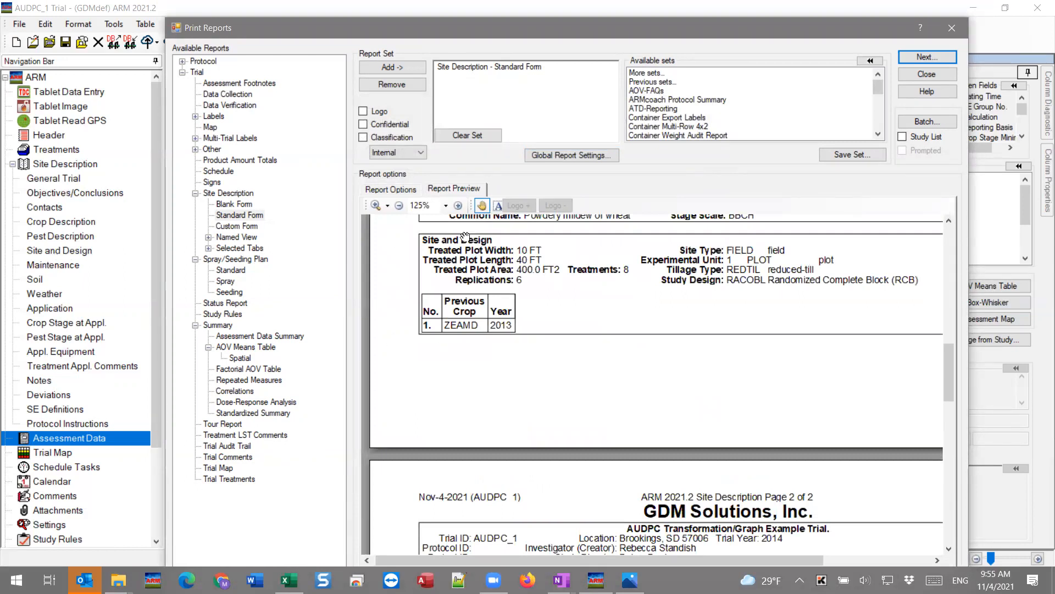
pyautogui.click(952, 28)
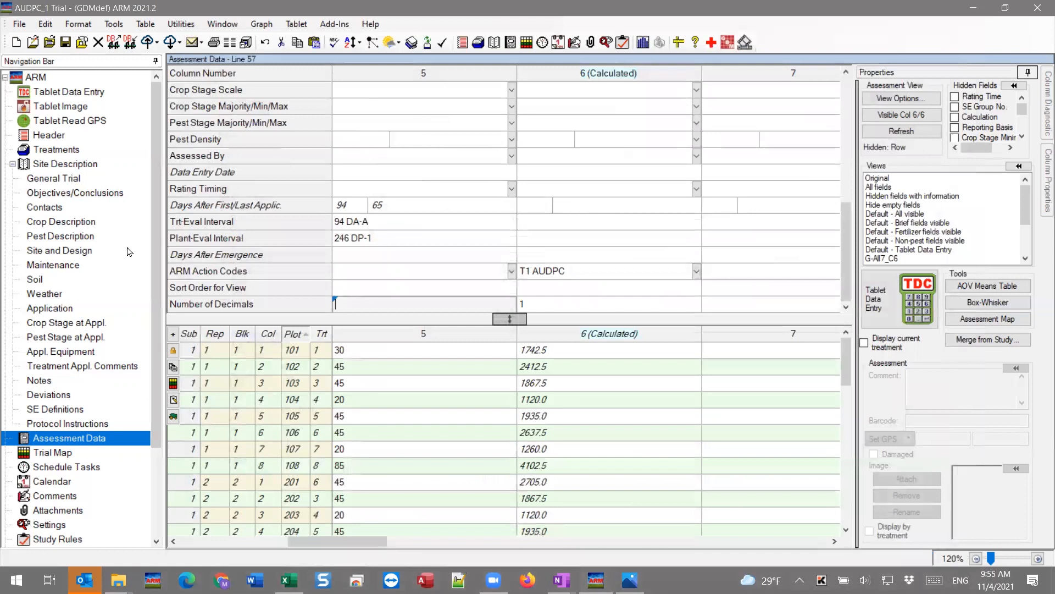
# View the trial's Site and Design fields and compare them with that section in the Standard Form preview.
pyautogui.click(61, 250)
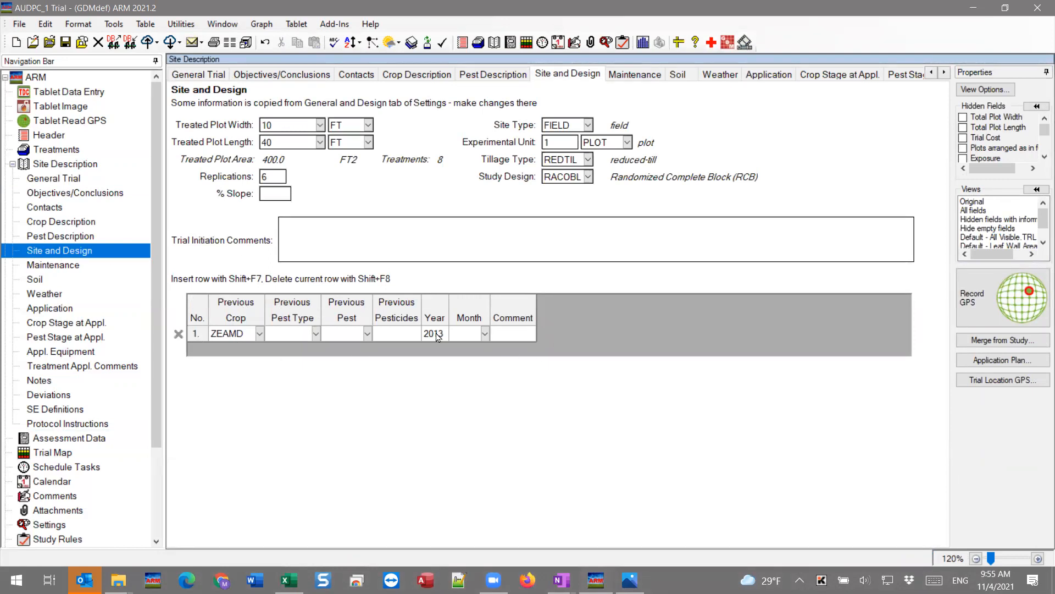
pyautogui.click(214, 42)
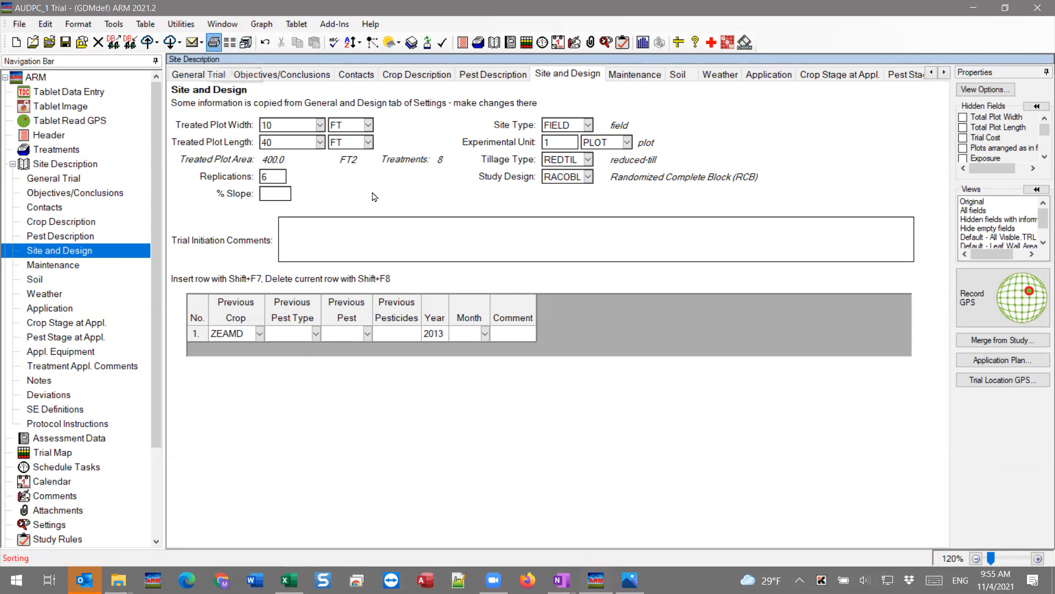
pyautogui.click(412, 228)
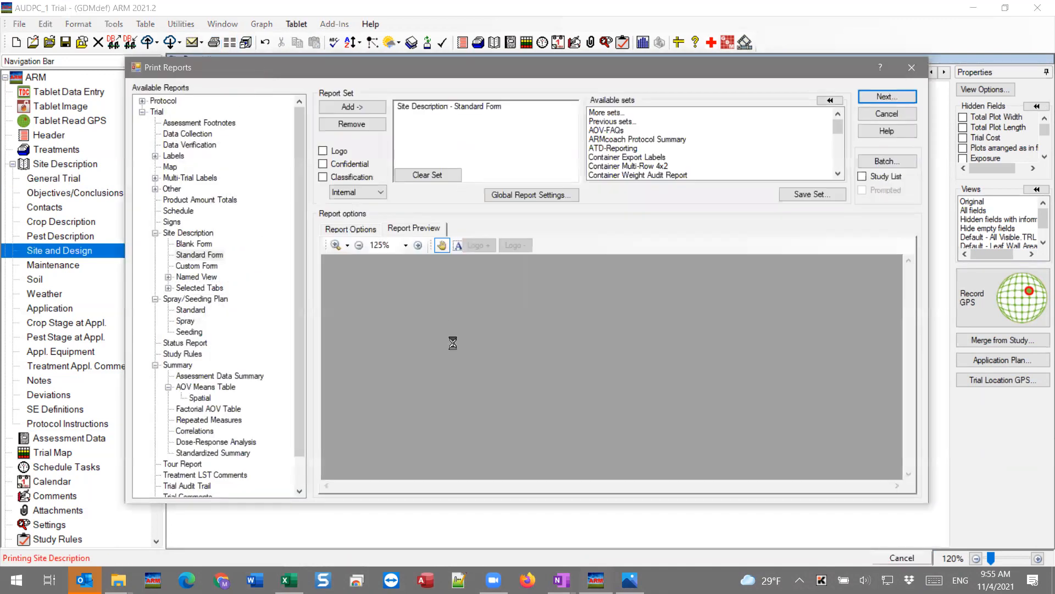
pyautogui.scroll(-10, 455, 419)
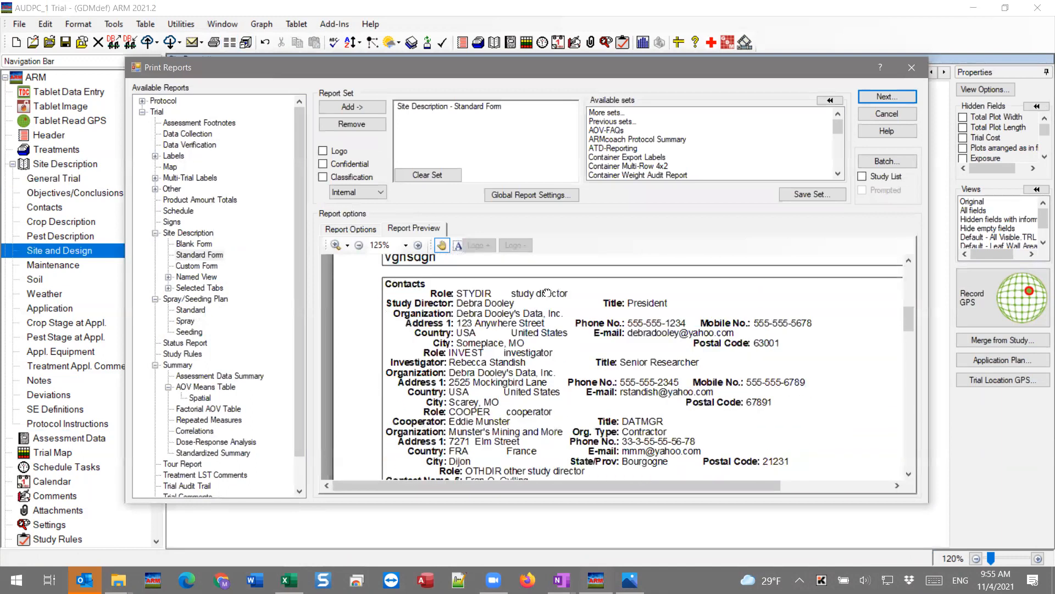
pyautogui.scroll(-6, 525, 379)
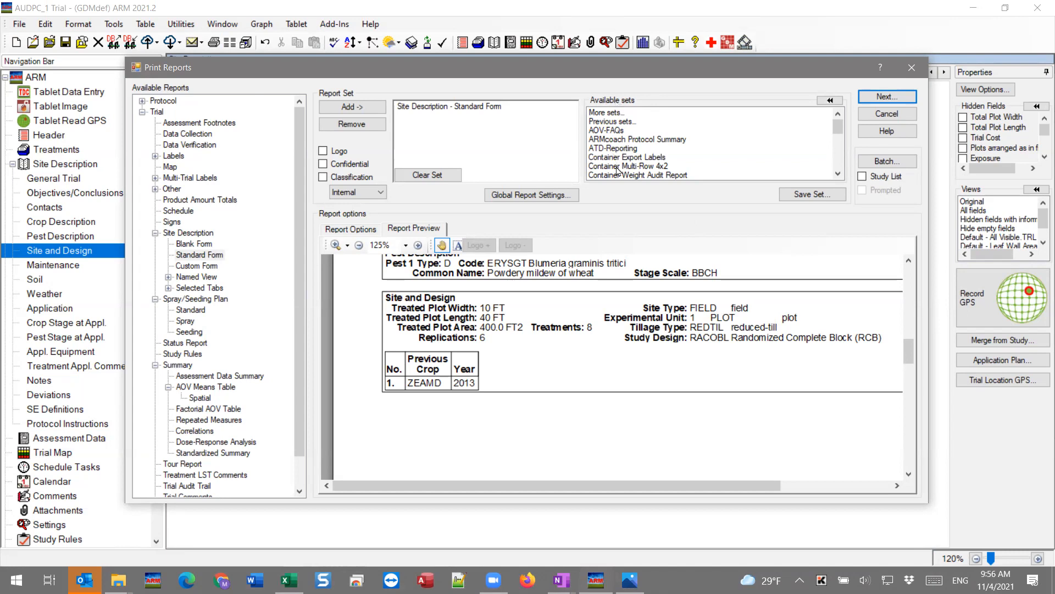
# Look through the list of available report sets, and close the print reports window.
pyautogui.scroll(-1, 622, 160)
pyautogui.scroll(-6, 622, 160)
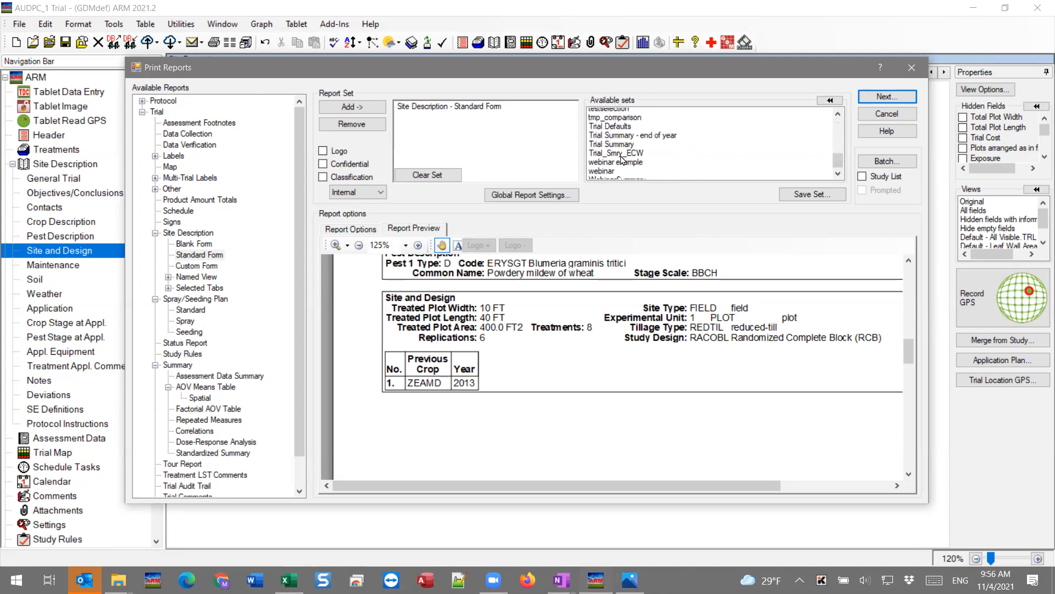
pyautogui.scroll(7, 622, 160)
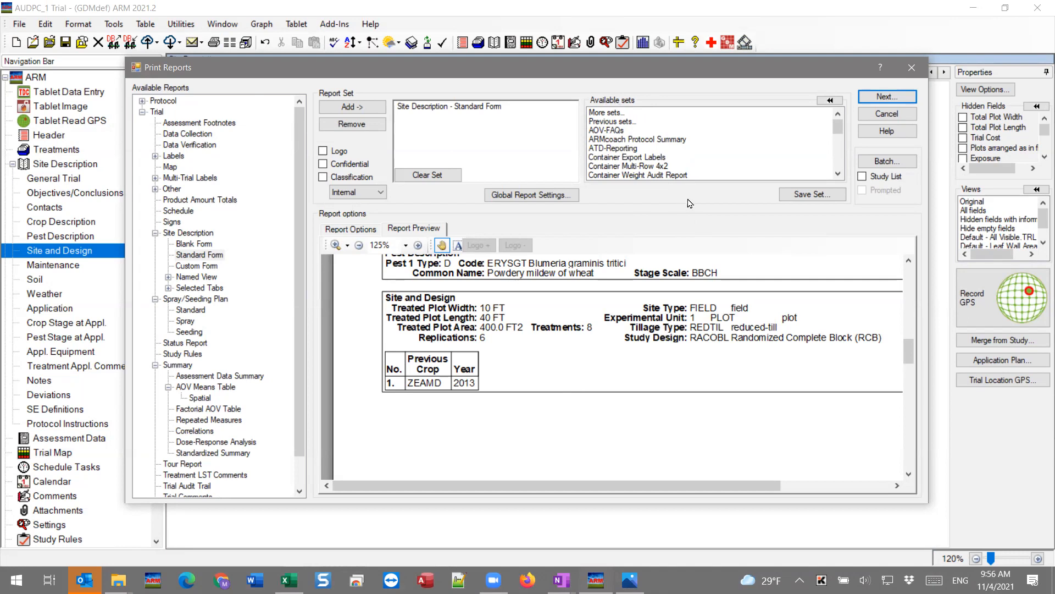
pyautogui.click(912, 67)
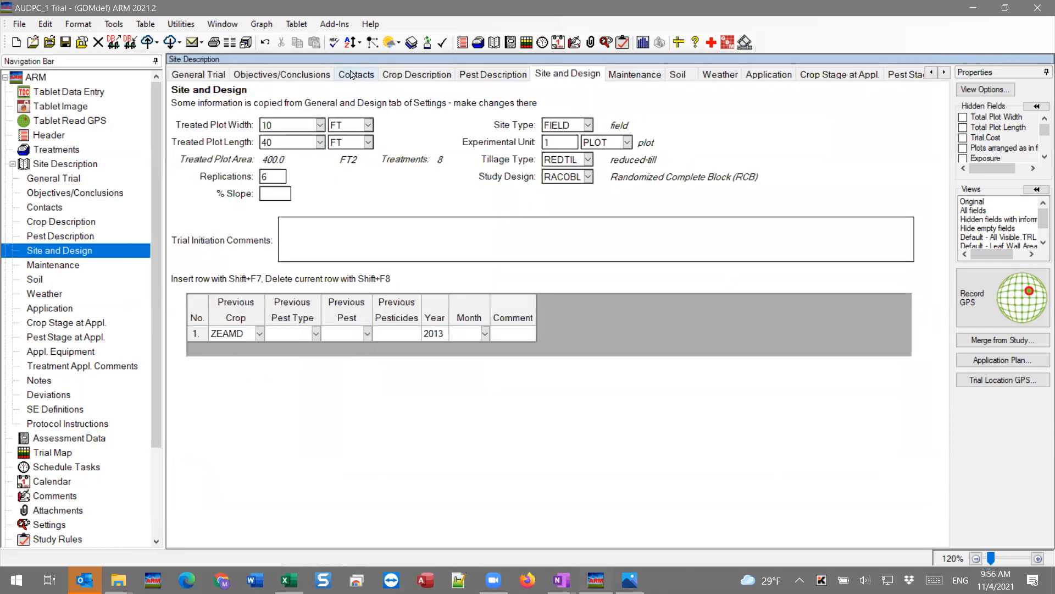
# Examine what an ARM support request includes for 'Ask a report question or solve a report problem', and cancel it.
pyautogui.click(370, 24)
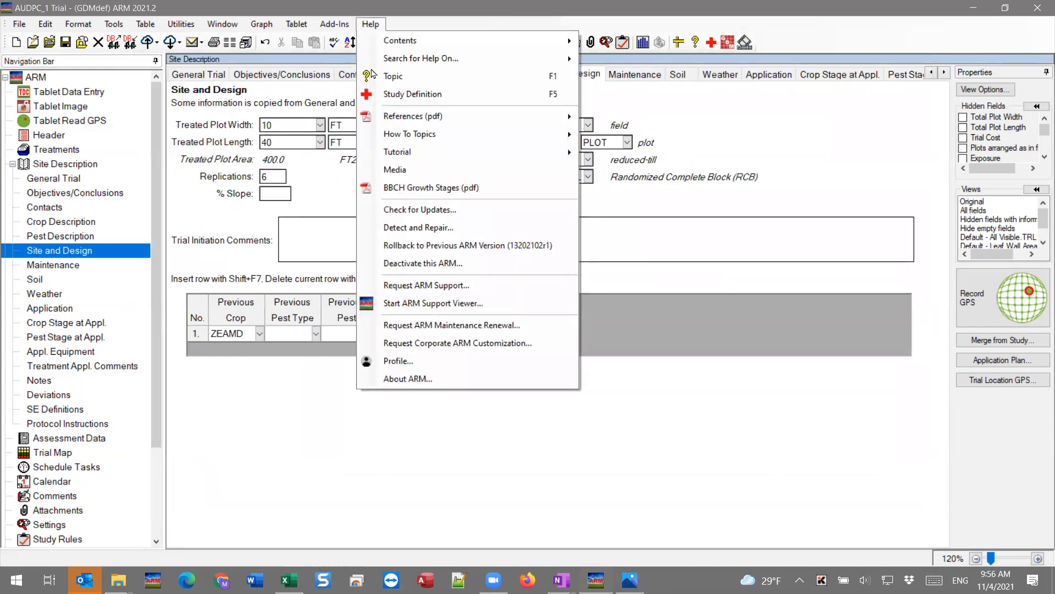
pyautogui.click(436, 286)
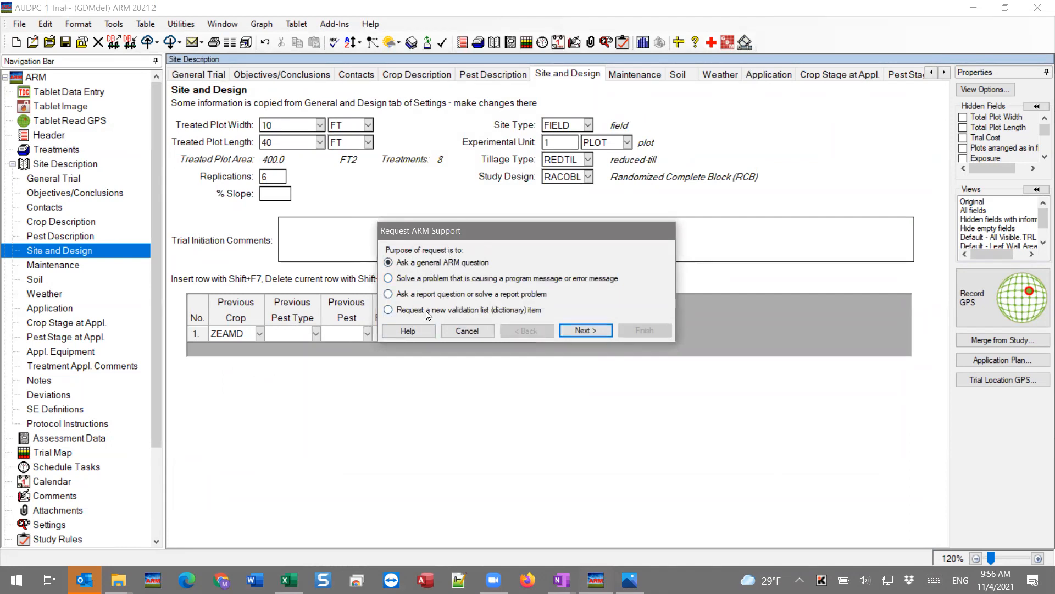
pyautogui.click(389, 294)
pyautogui.click(585, 330)
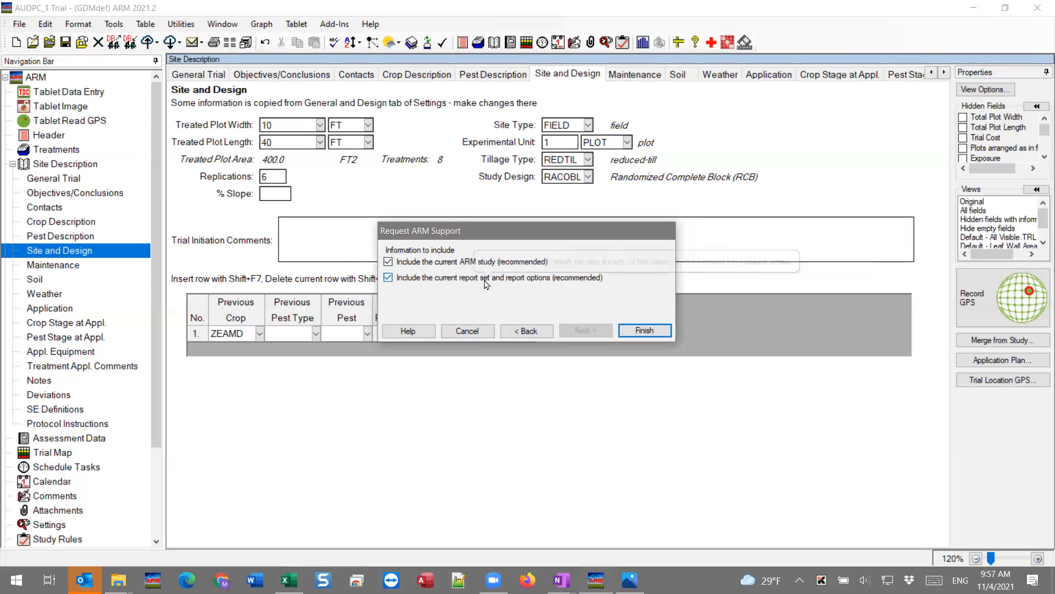
pyautogui.click(471, 331)
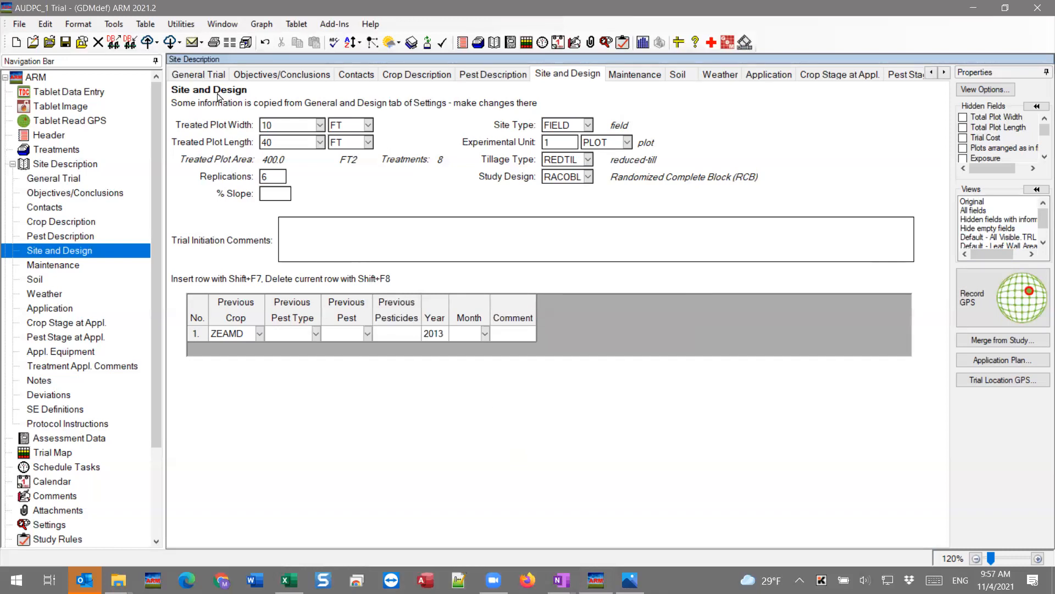
# Examine the global Page Heading settings and the heading preview for the Standard Form report, leaving without saving.
pyautogui.click(218, 49)
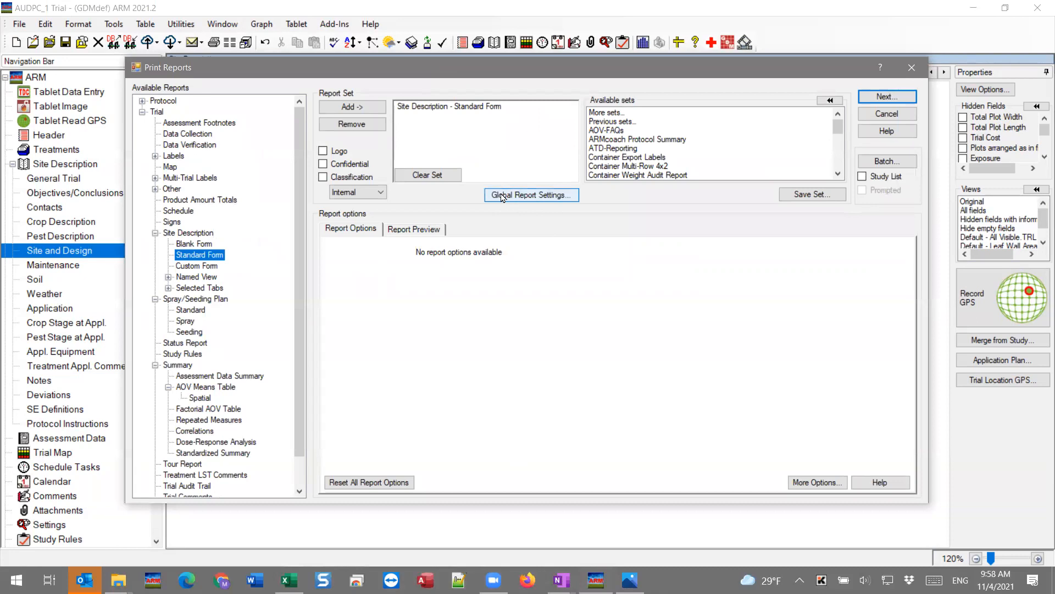
pyautogui.click(530, 195)
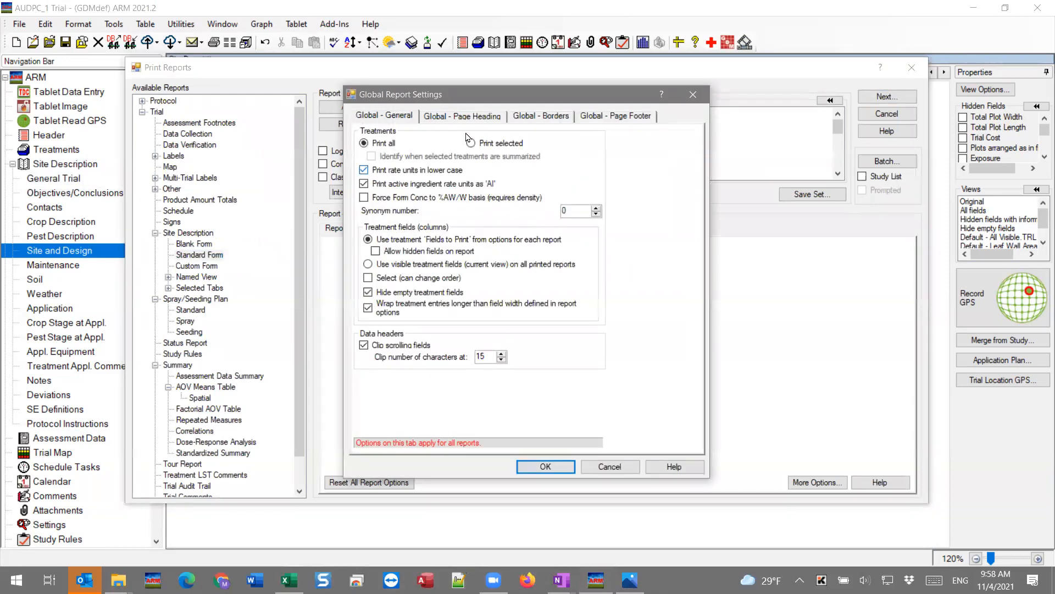
pyautogui.click(465, 121)
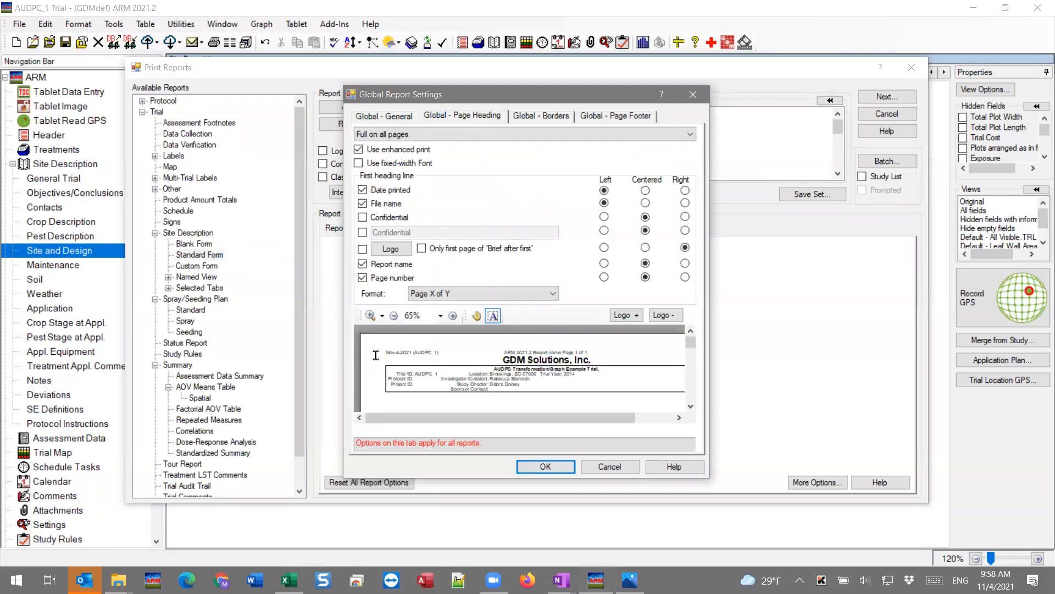
pyautogui.click(601, 351)
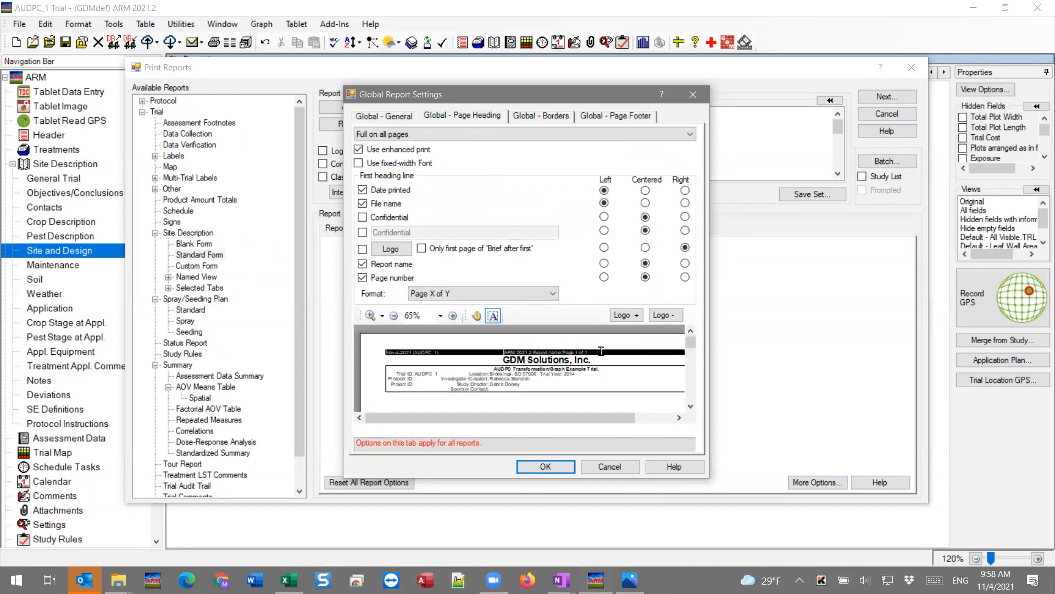
pyautogui.click(454, 317)
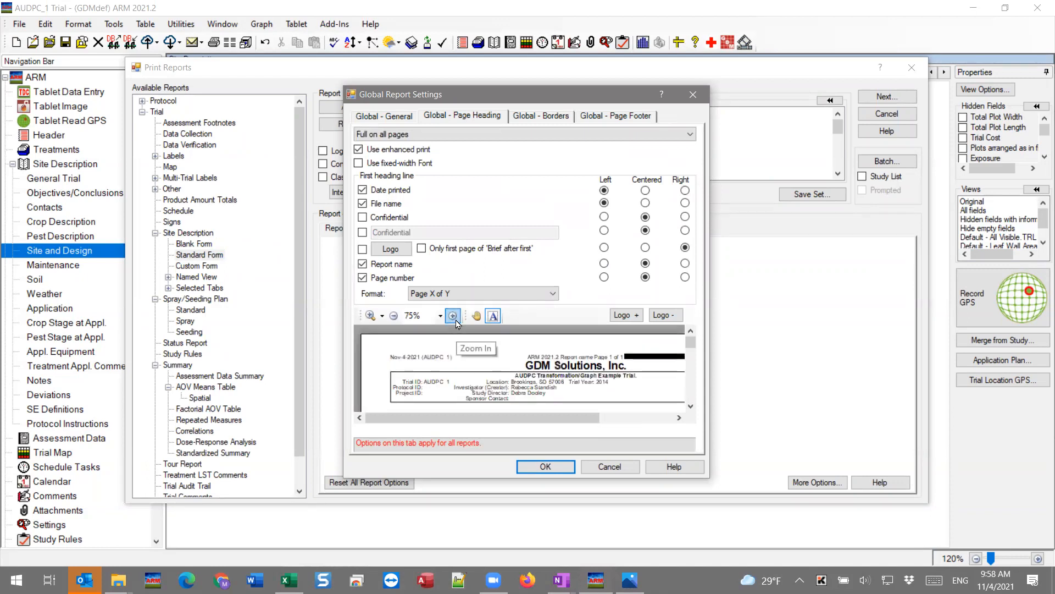
pyautogui.click(518, 358)
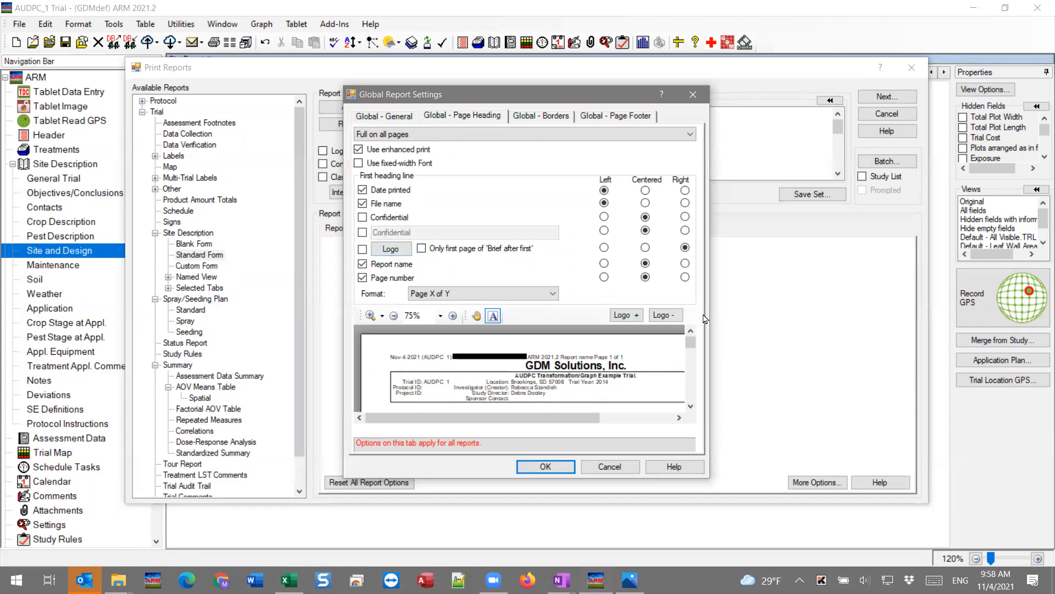
pyautogui.click(572, 355)
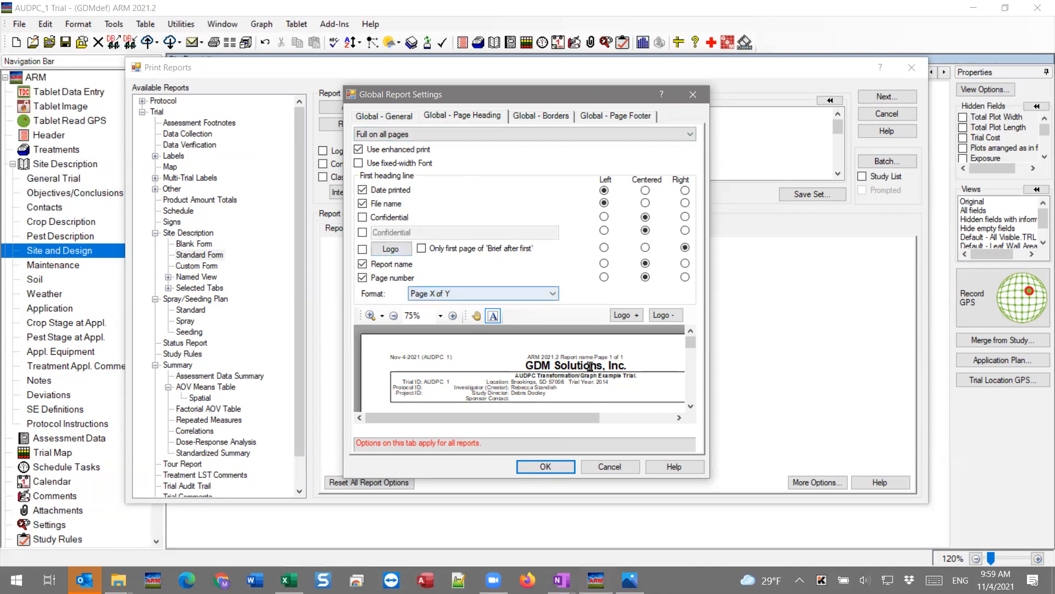
pyautogui.click(619, 472)
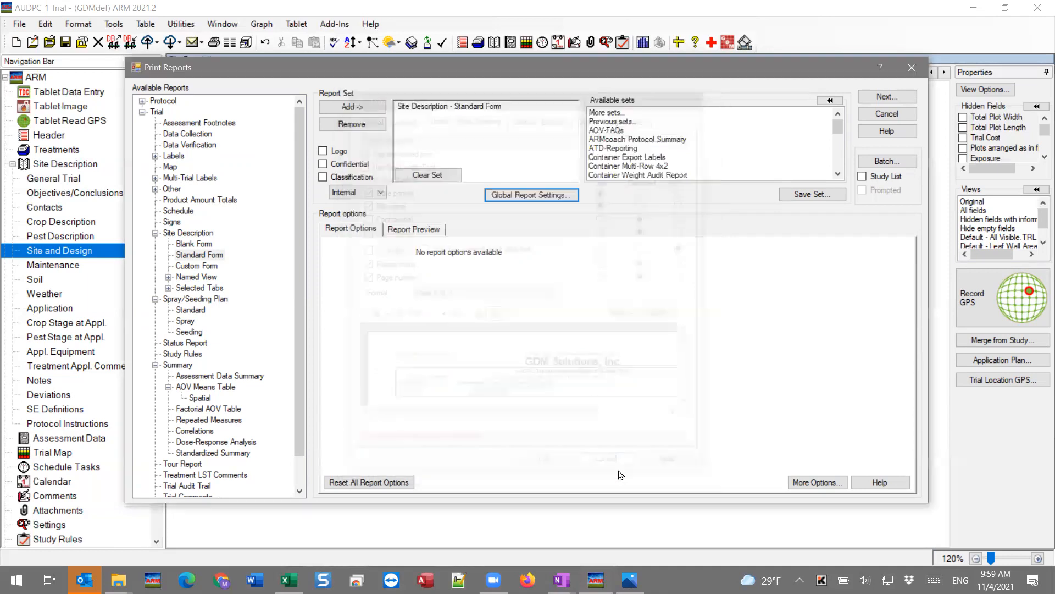